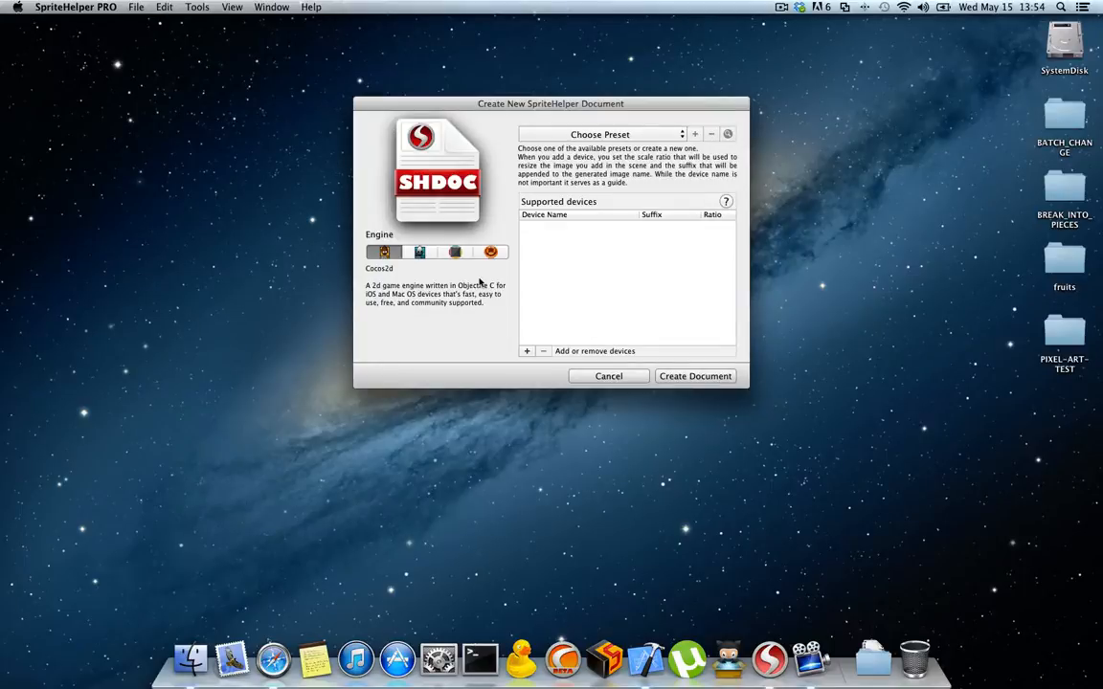
Step: Apply the iOS Universal preset to the new document and review the other available presets
click(637, 135)
click(635, 150)
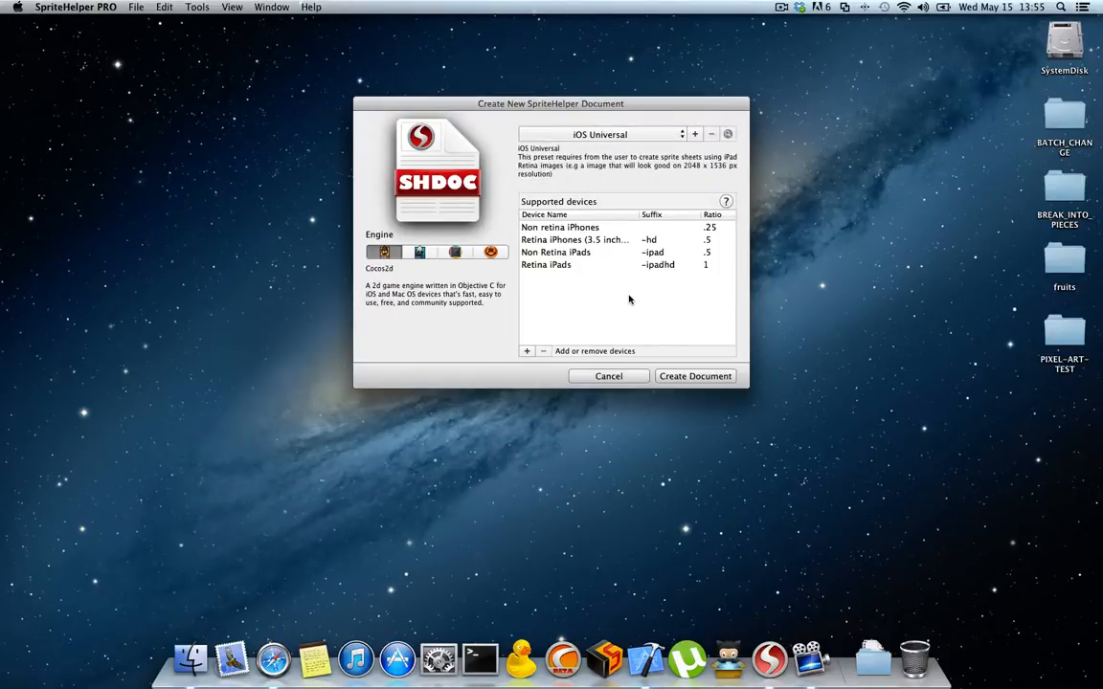
click(622, 135)
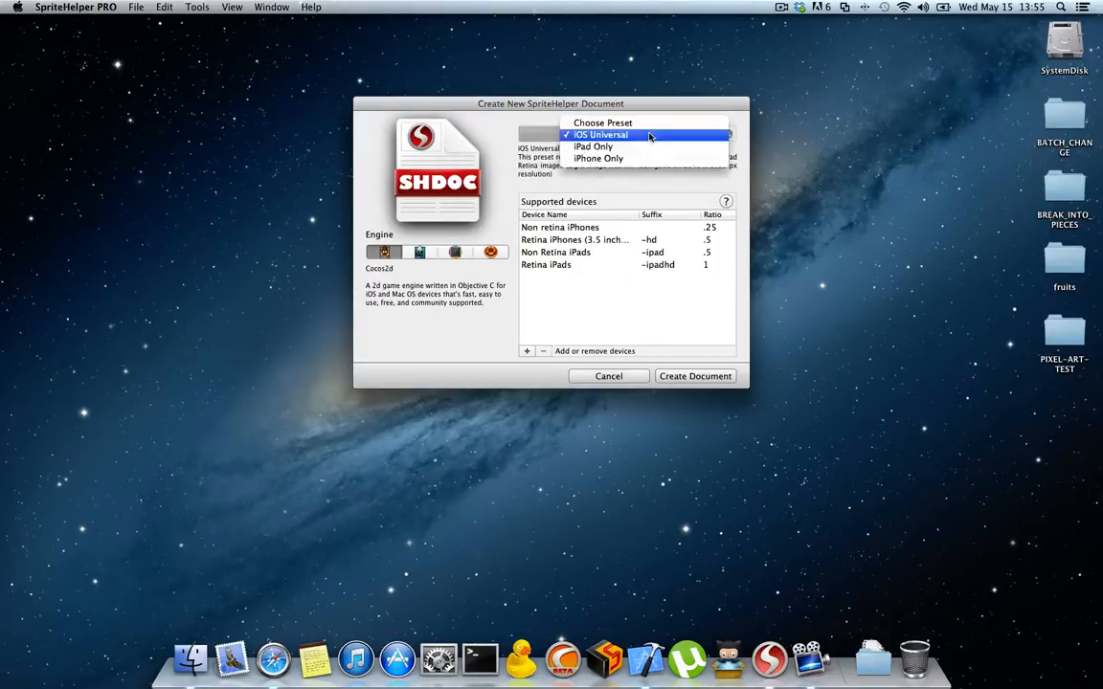
click(535, 168)
Step: Add three new devices to the supported devices list
click(526, 352)
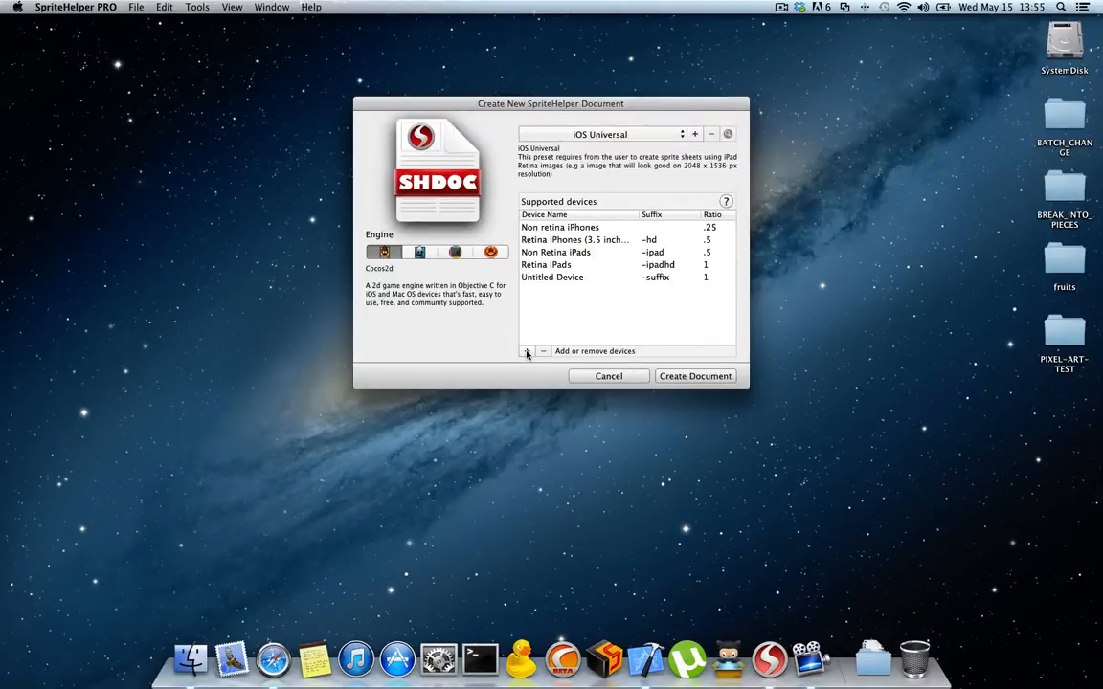
click(526, 351)
click(526, 351)
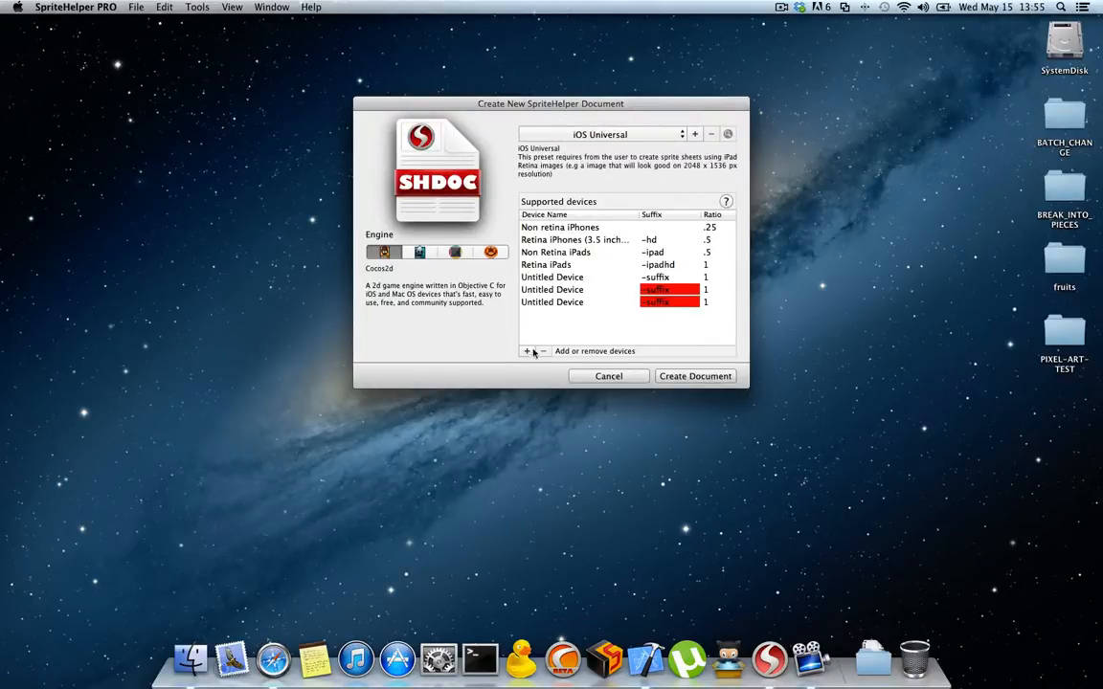
click(621, 290)
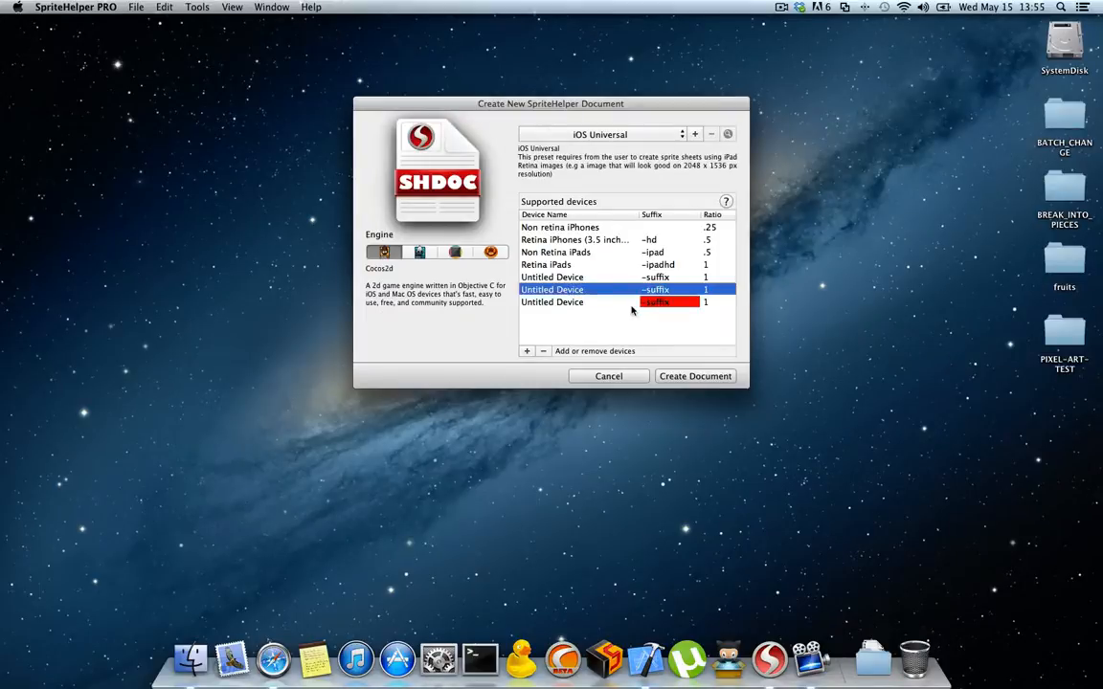
click(659, 304)
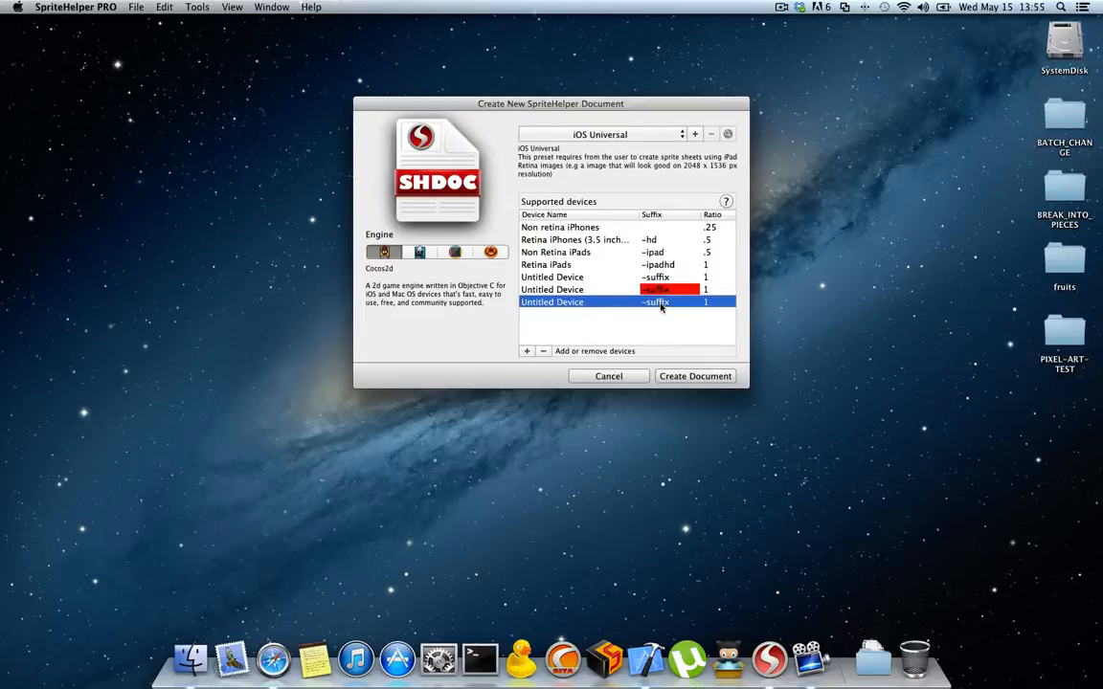
Step: Set the suffix of the second untitled device to -asda and of the third to -232
double_click(657, 289)
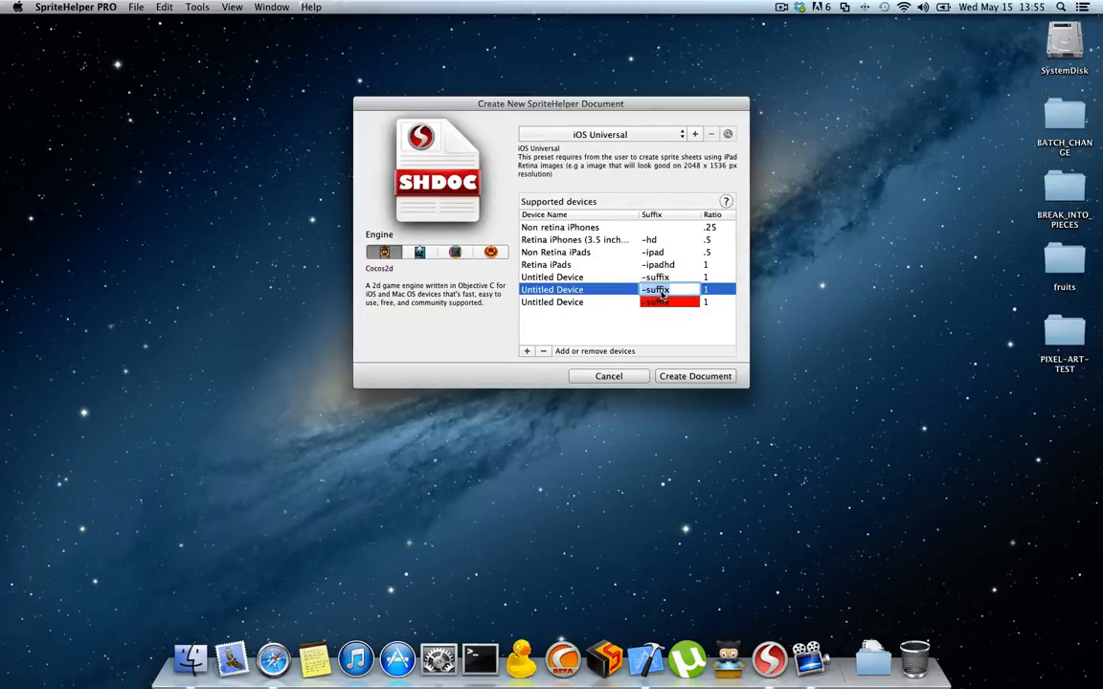
text(-asda)
key(Return)
double_click(654, 303)
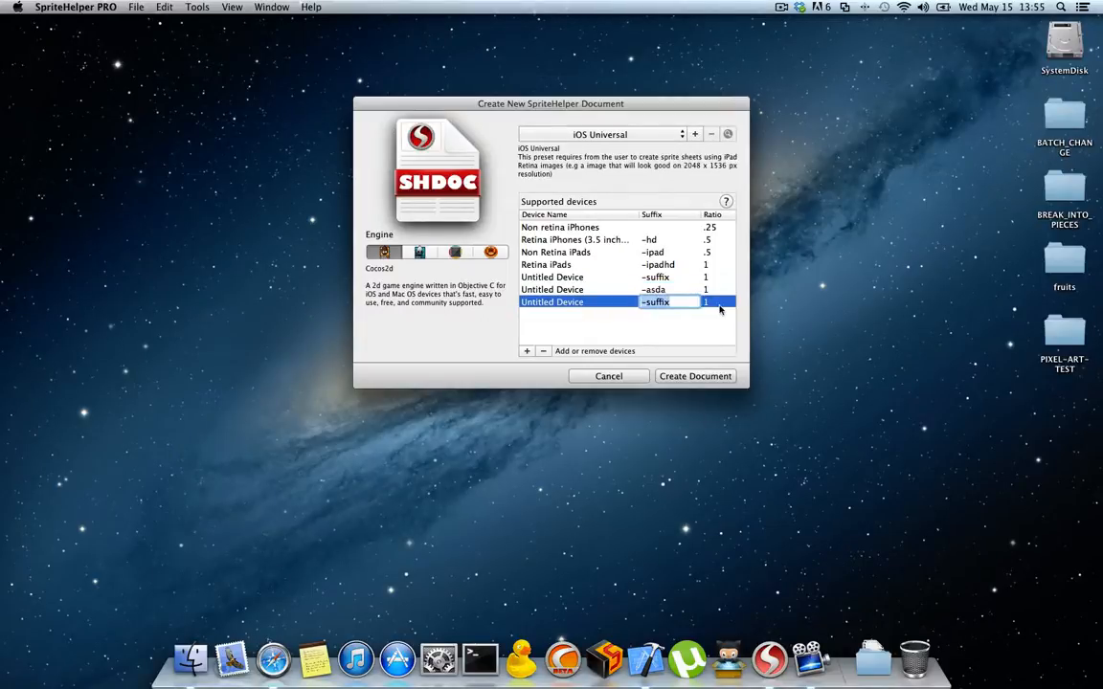
text(-232)
key(Return)
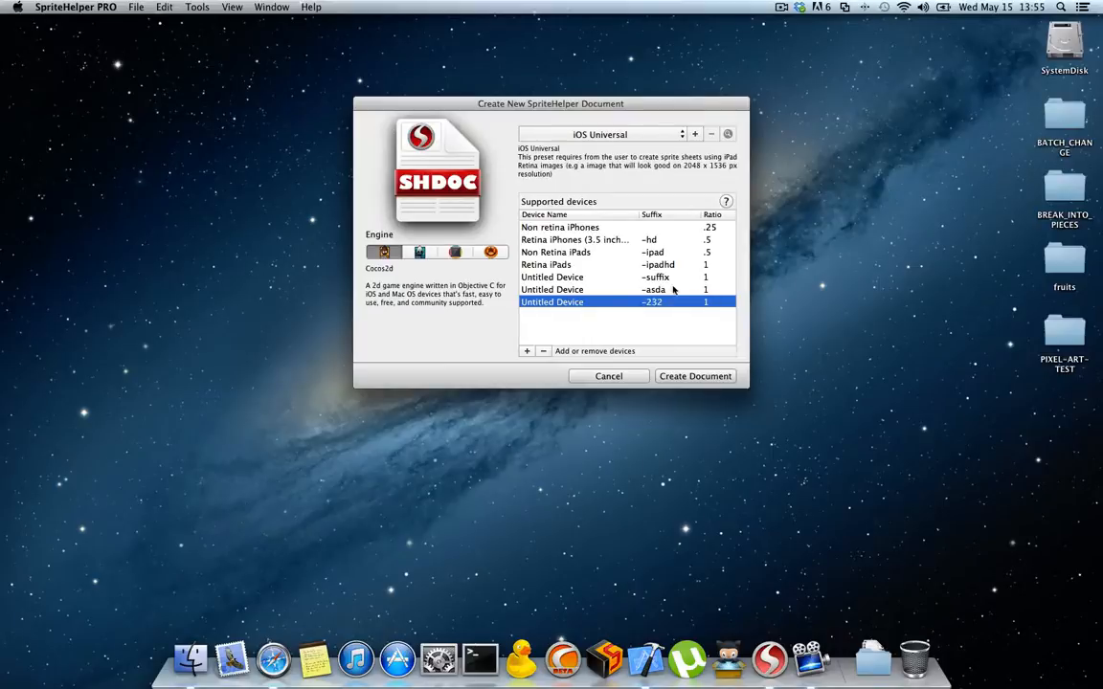
Step: Set the ratio of the first untitled device to 2 and of the -asda device to 3
double_click(558, 277)
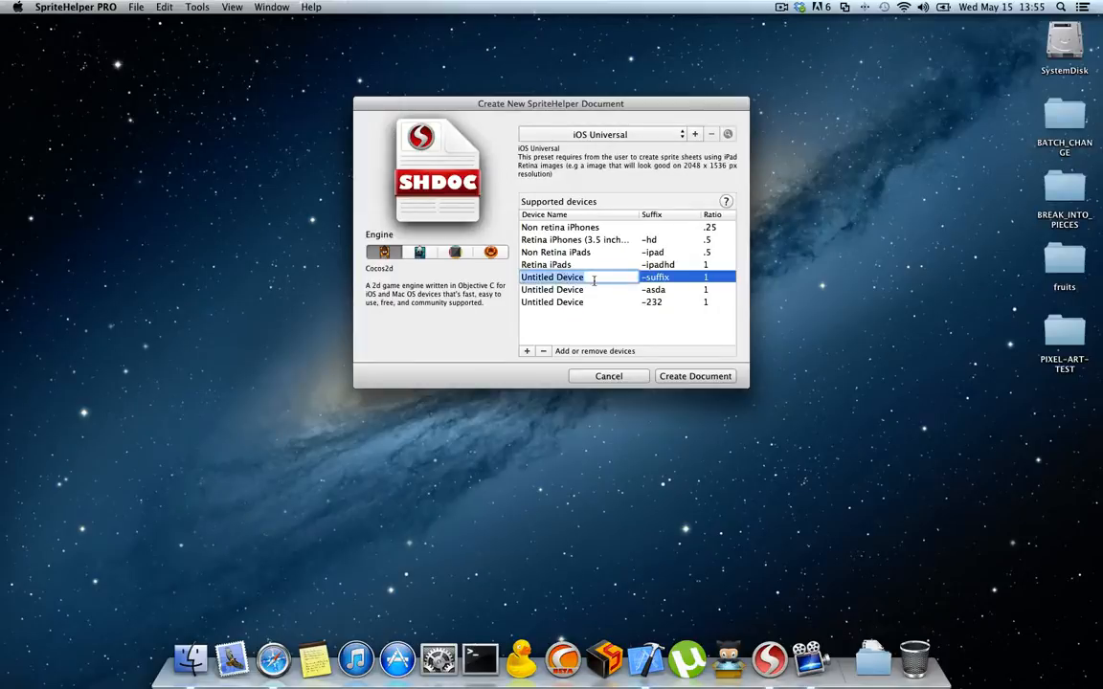
click(660, 277)
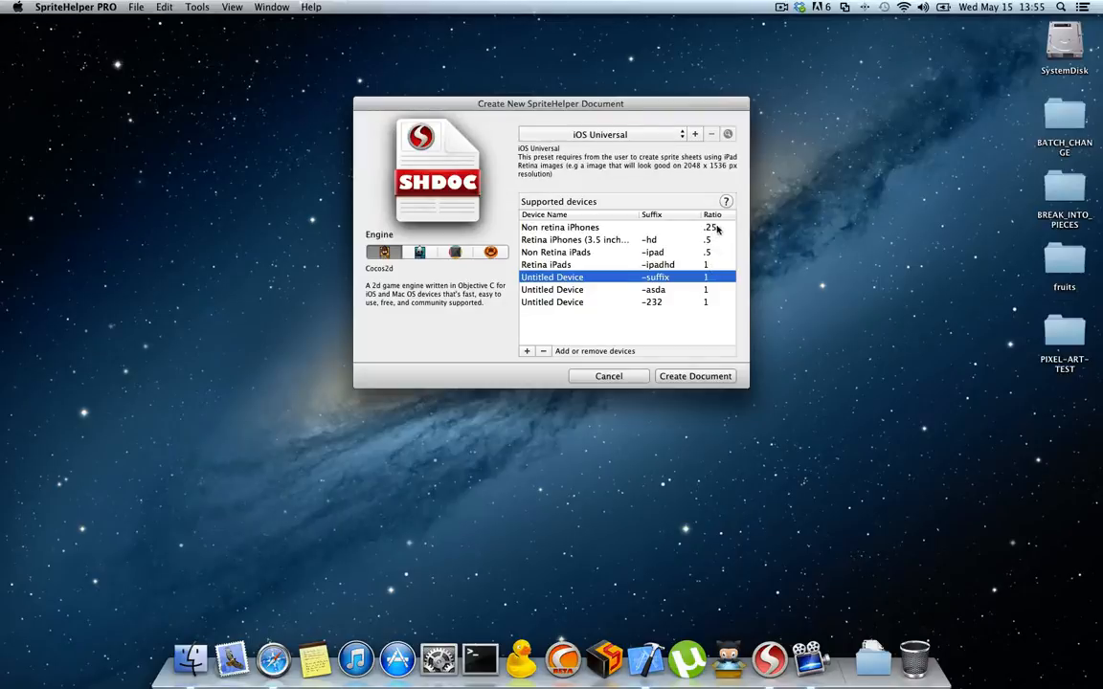
double_click(714, 277)
text(2)
double_click(731, 288)
text(3)
key(Return)
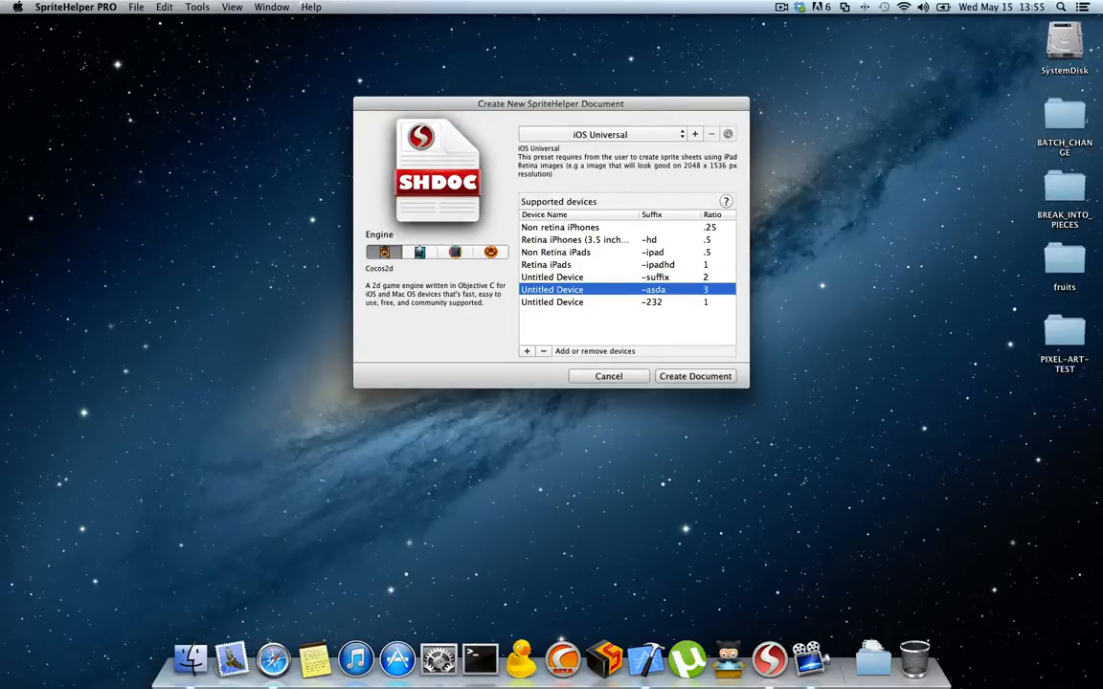
key(Up)
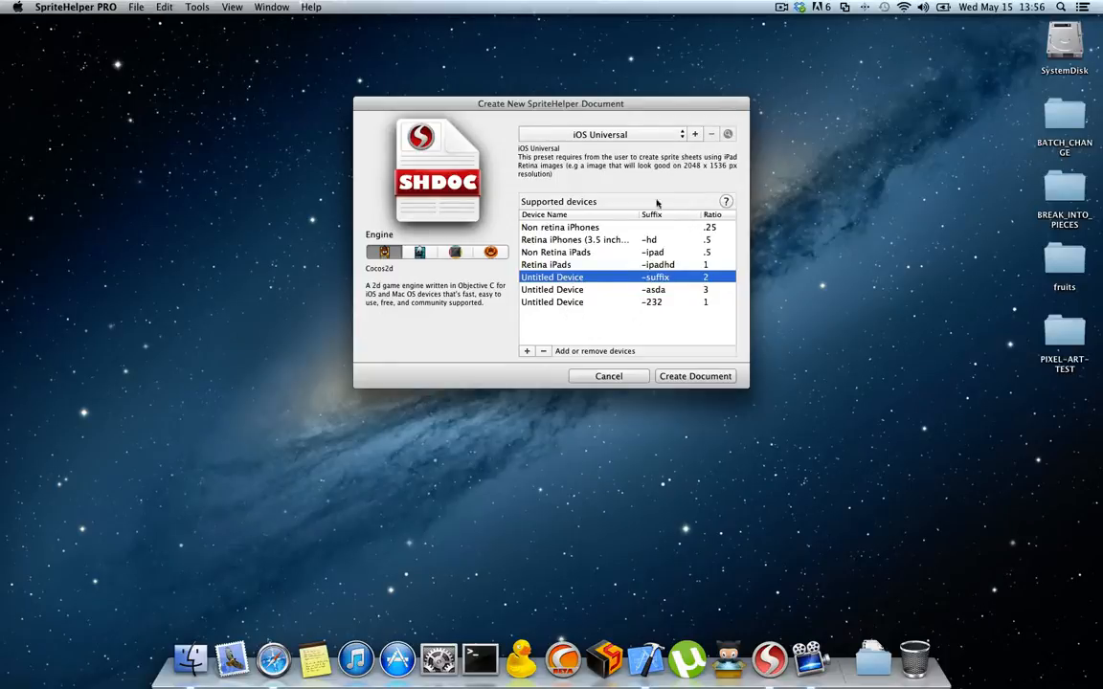
Step: Open and cancel the form for a new preset, and remove the three untitled devices from the supported devices list
click(695, 134)
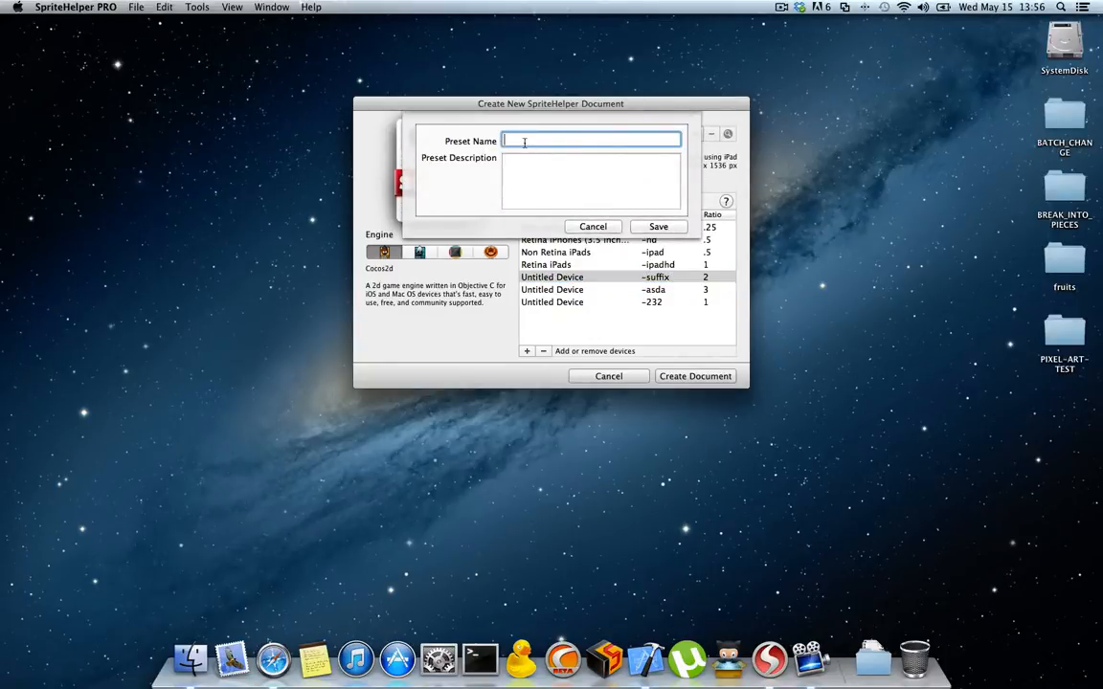
click(607, 231)
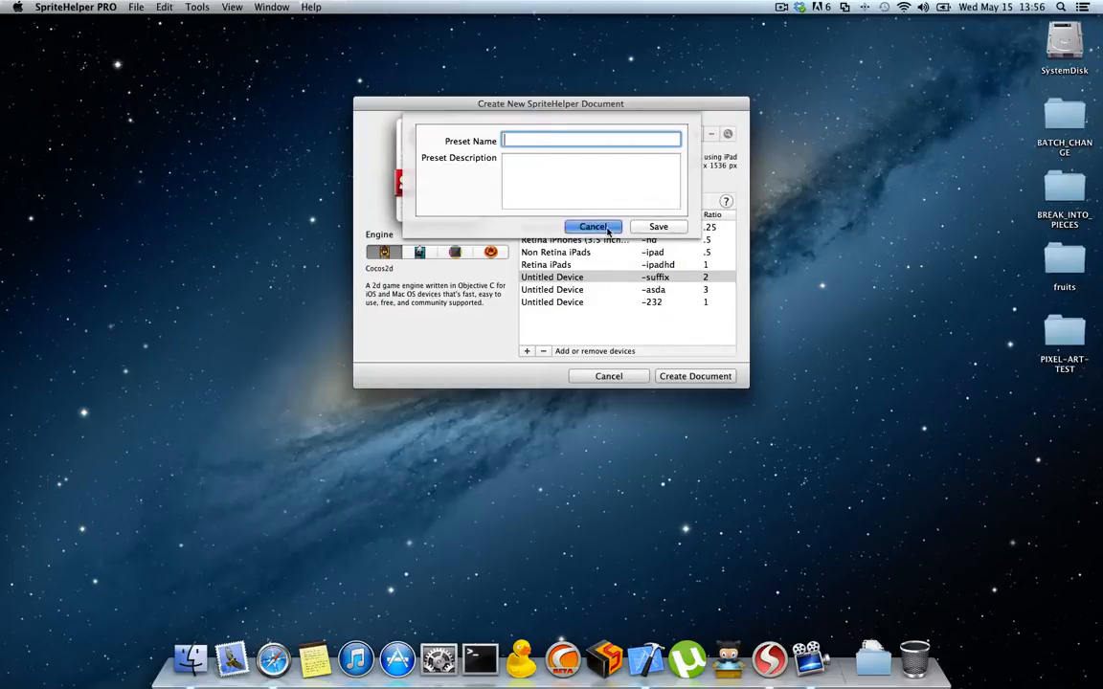
click(566, 302)
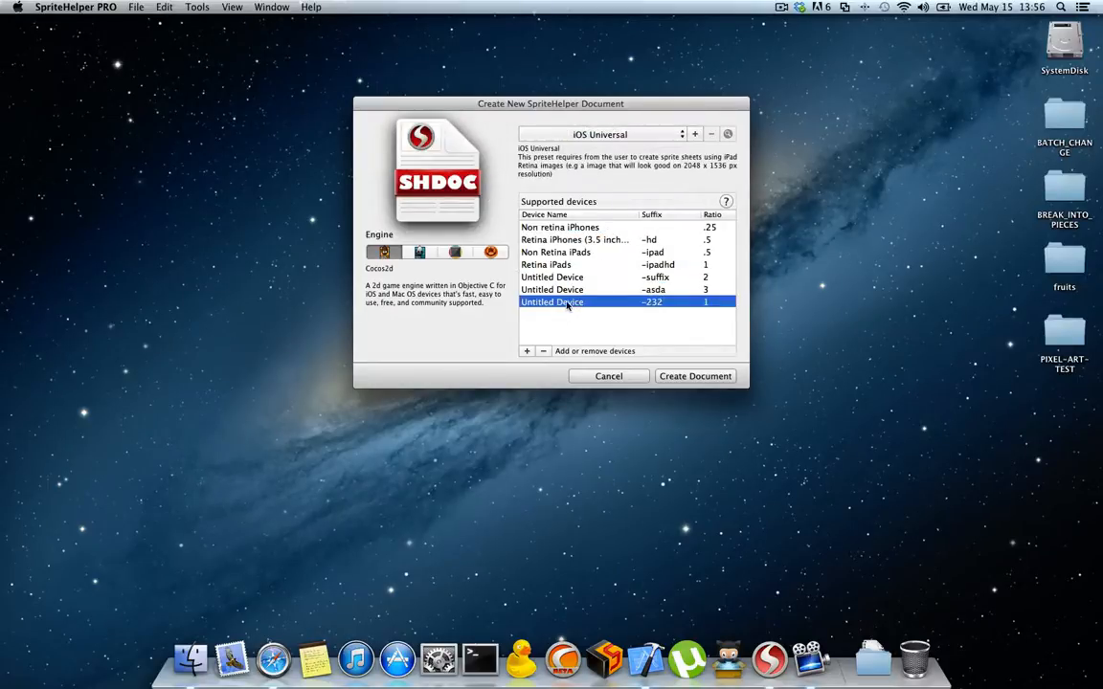
click(576, 278)
click(545, 340)
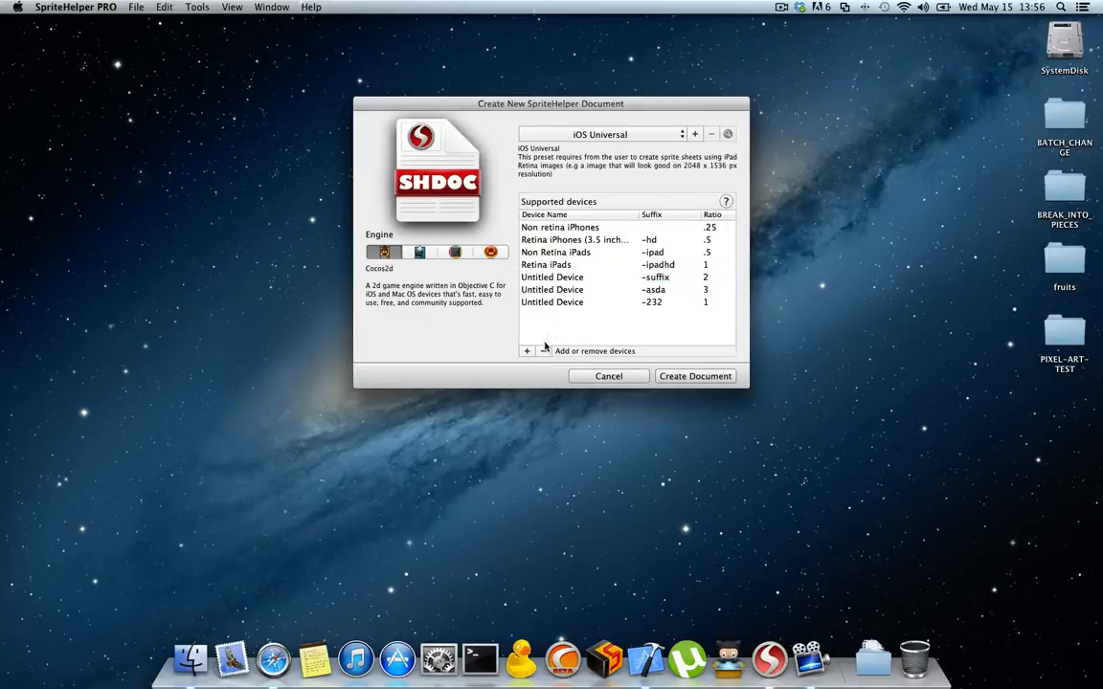
click(560, 277)
click(543, 350)
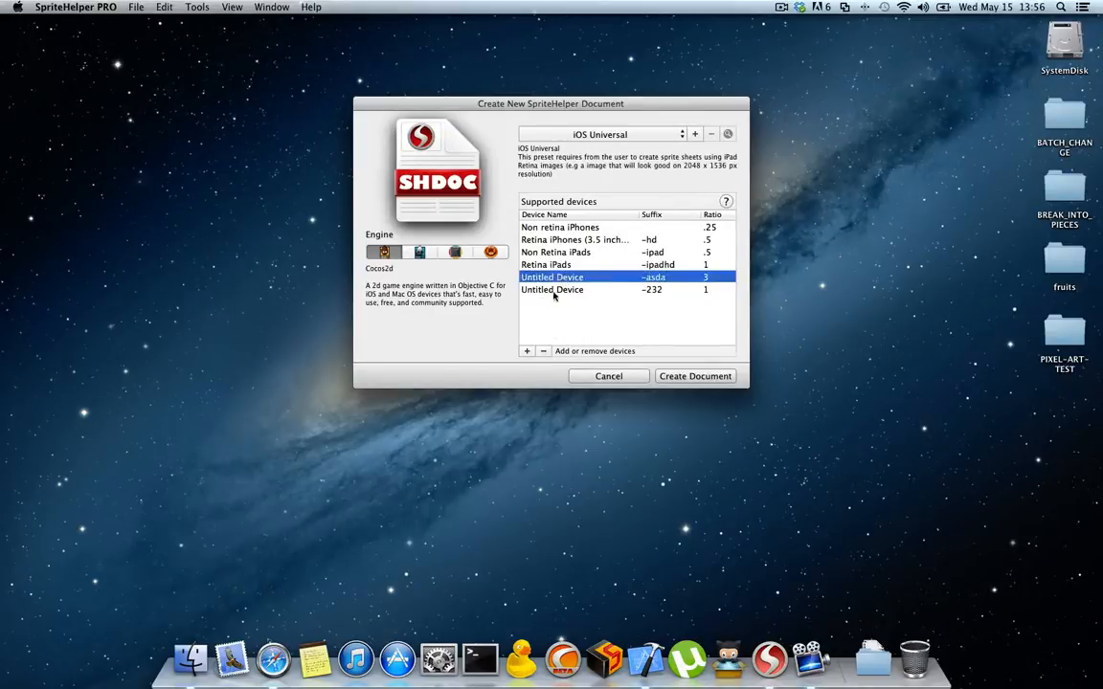
click(543, 350)
click(543, 351)
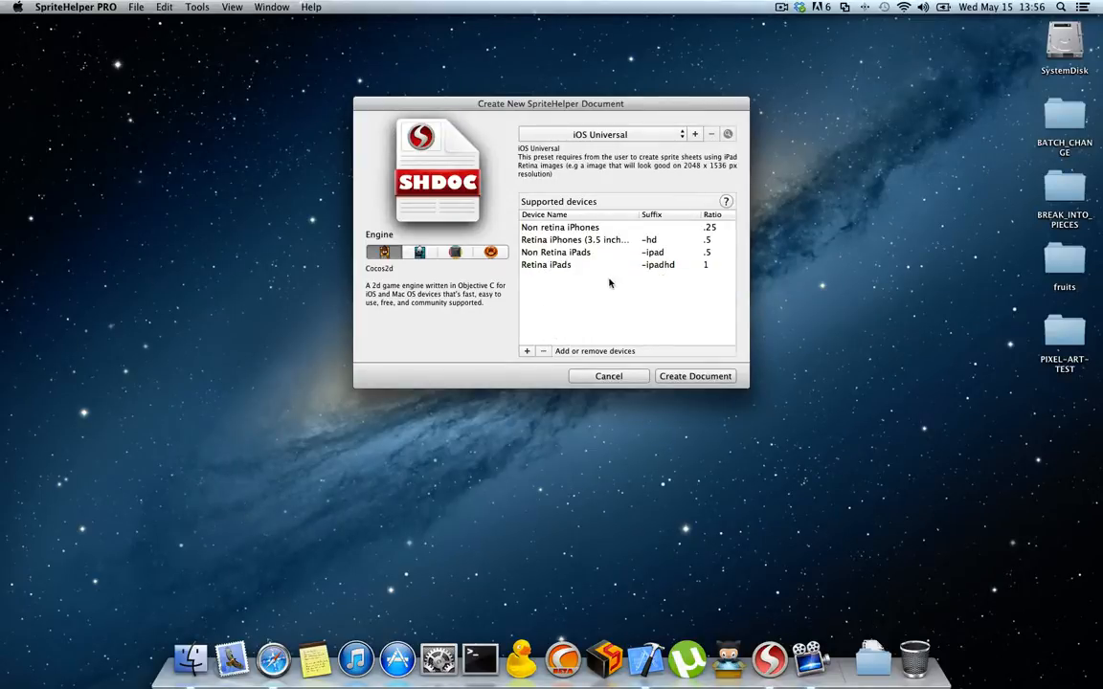
Step: Create the document and rename its untitled sprite sheet to fruits
click(697, 378)
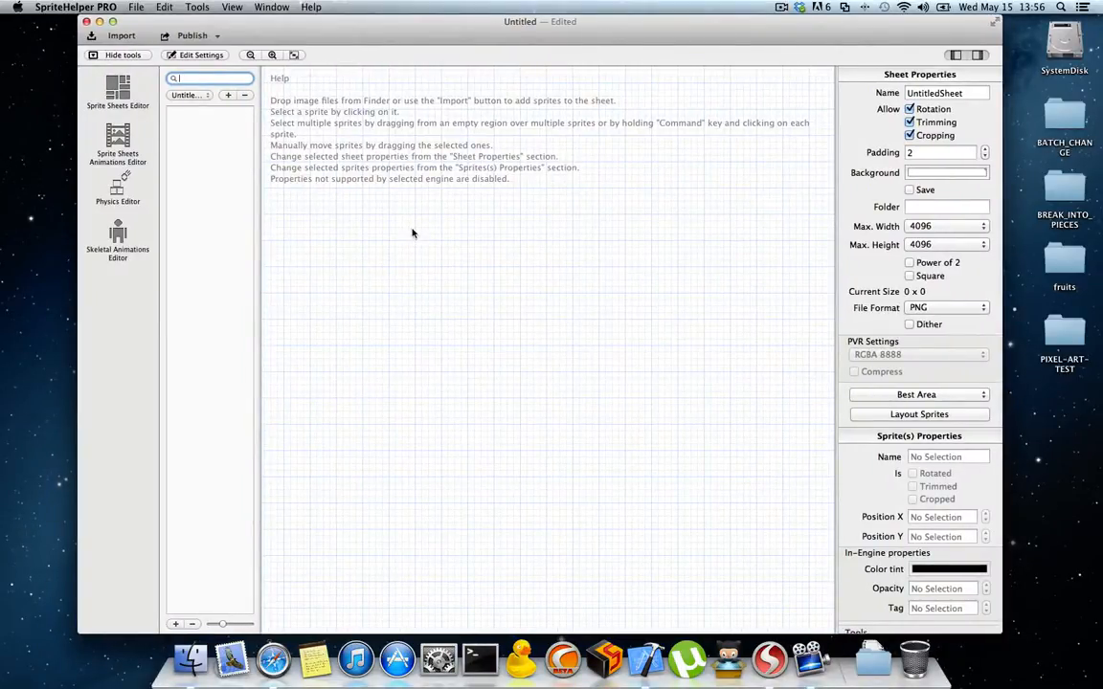
click(195, 97)
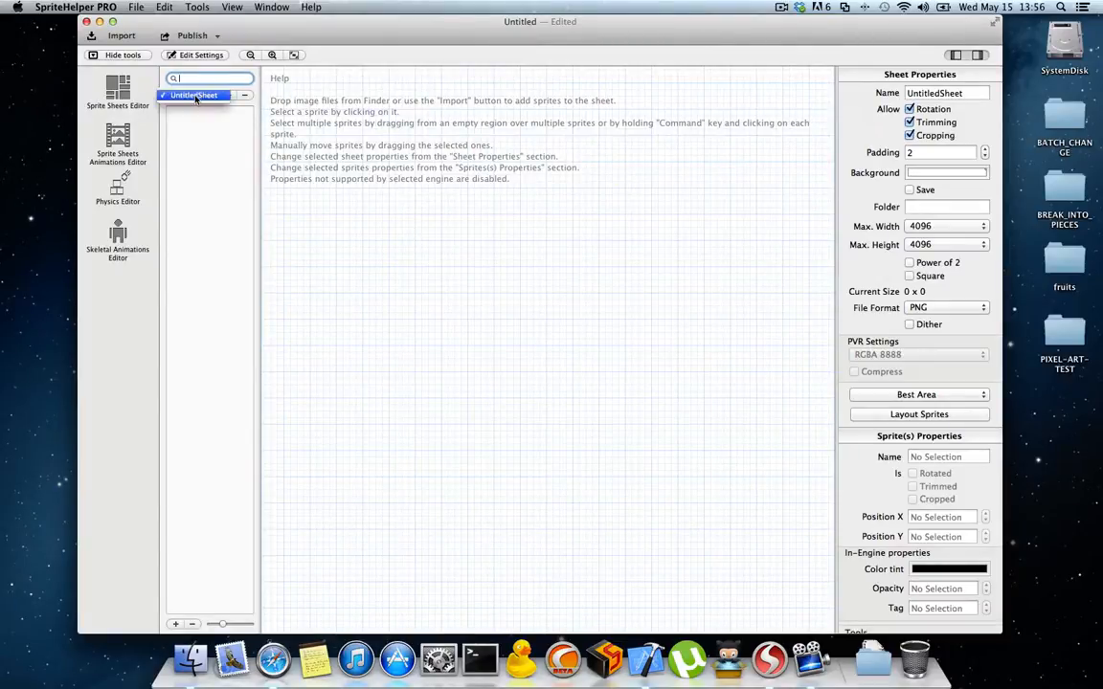
click(969, 99)
drag(972, 95, 842, 94)
text(fruits)
key(Return)
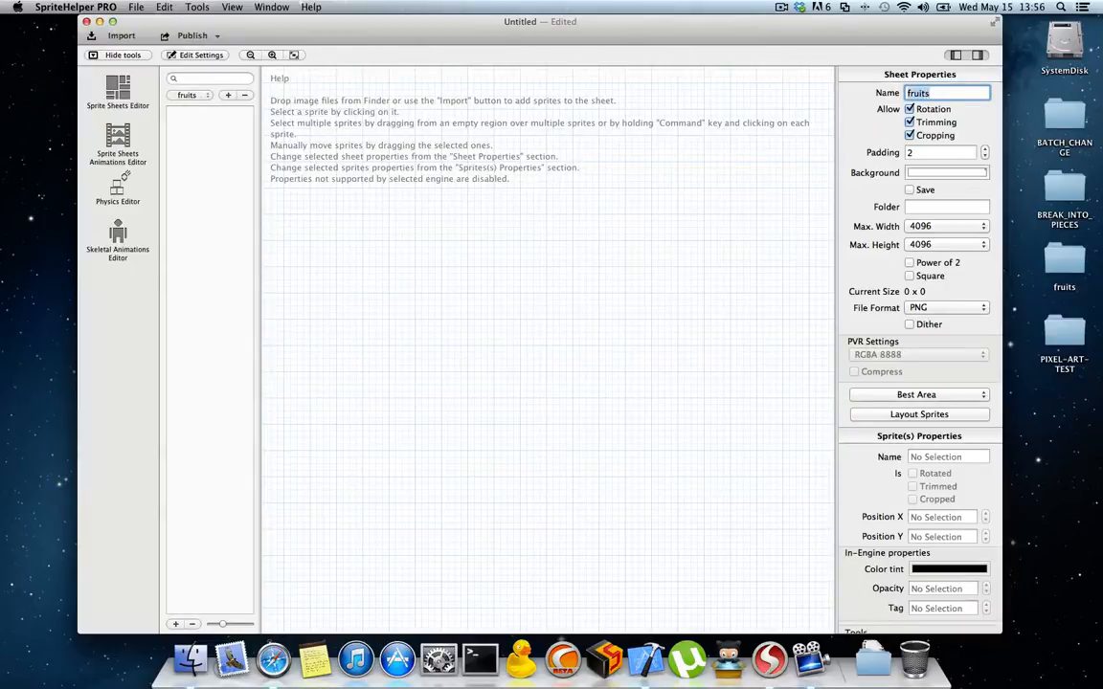
Step: Add two extra untitled sprite sheets to the document and remove both, keeping only the fruits sheet
click(227, 94)
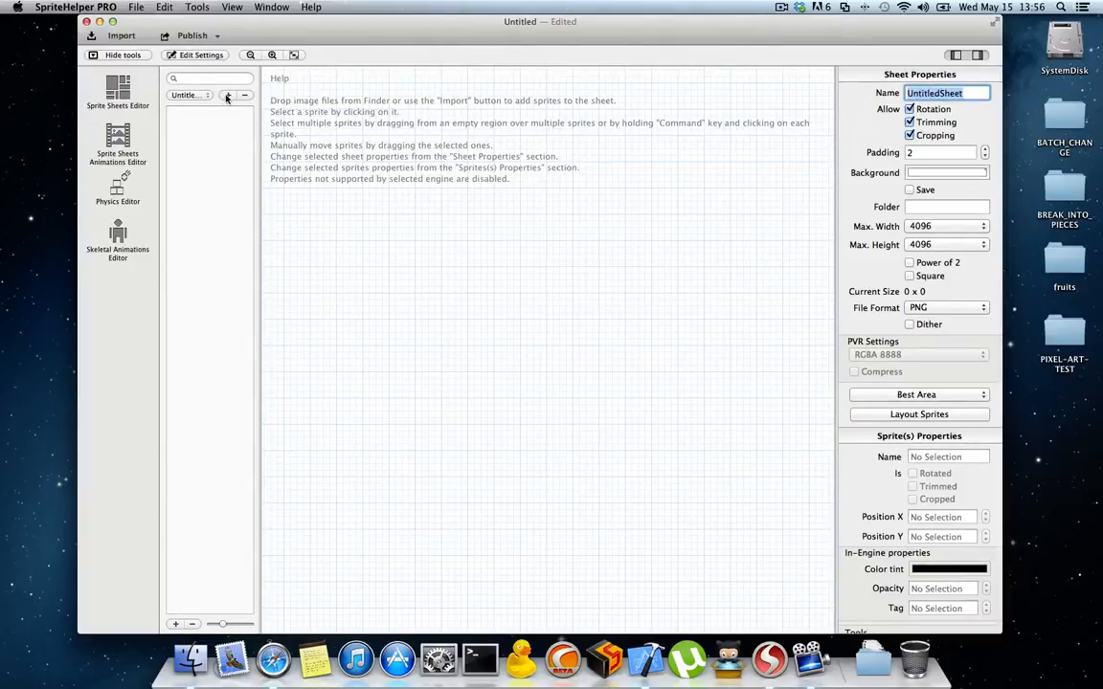
click(191, 96)
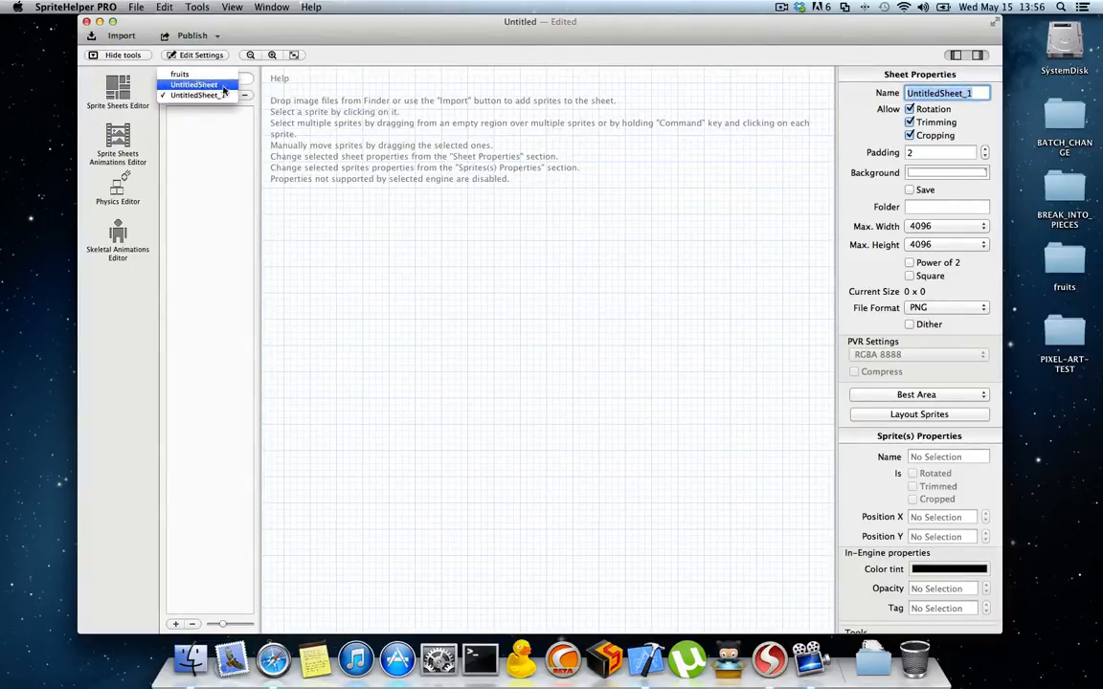
click(198, 85)
click(244, 95)
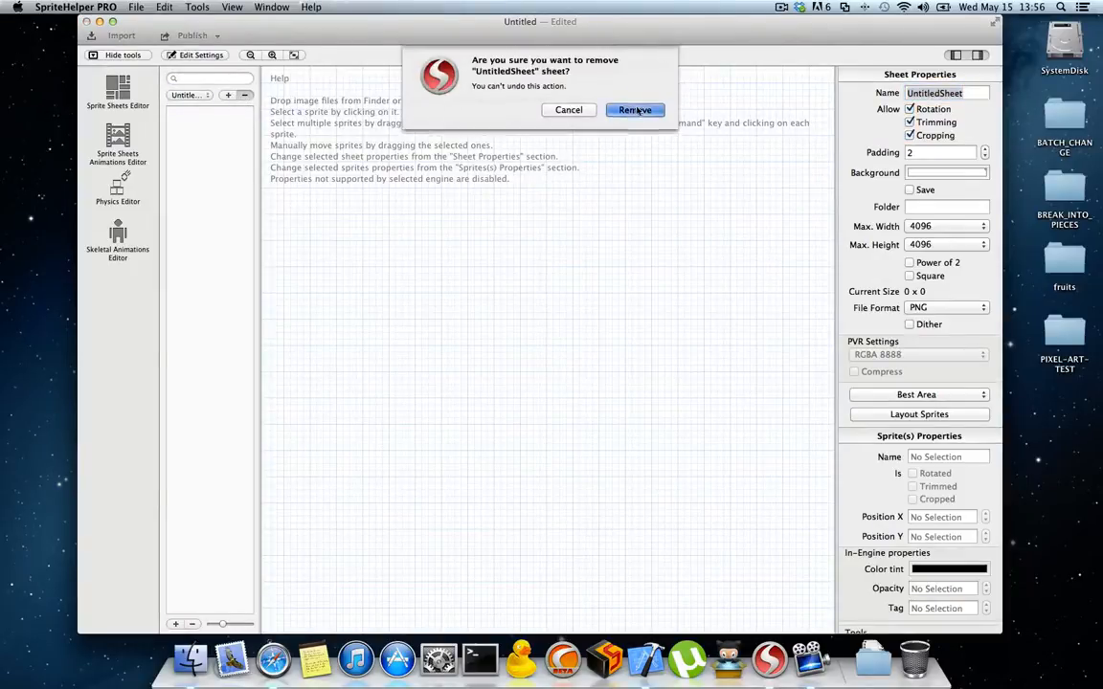
key(Return)
click(201, 94)
click(203, 106)
click(244, 95)
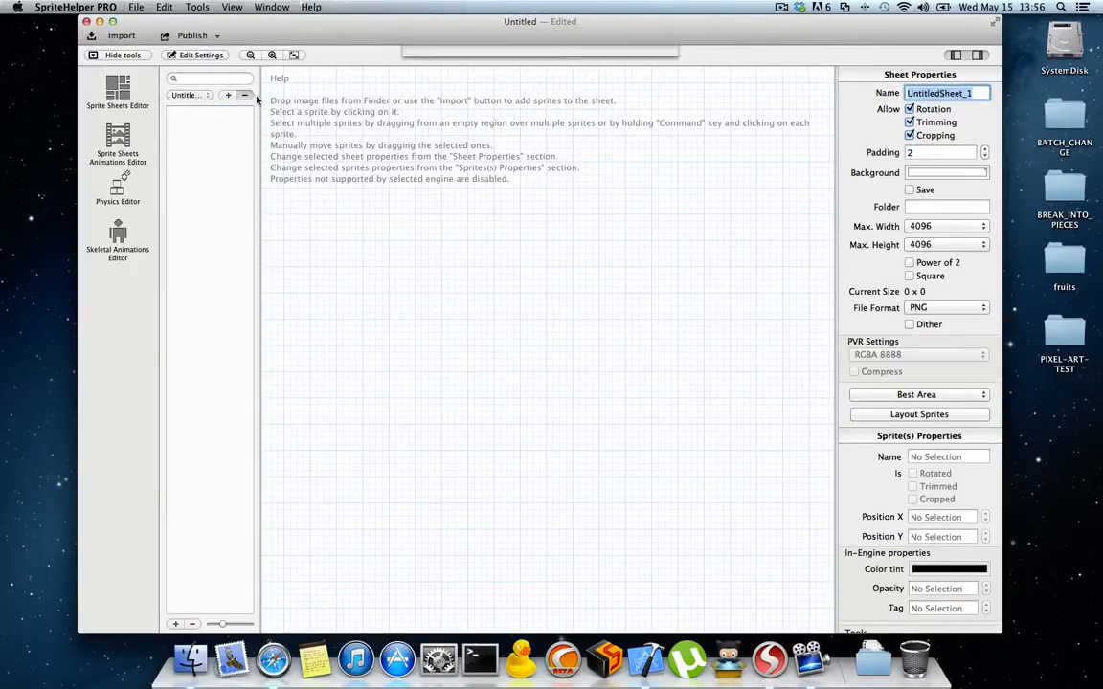
click(634, 111)
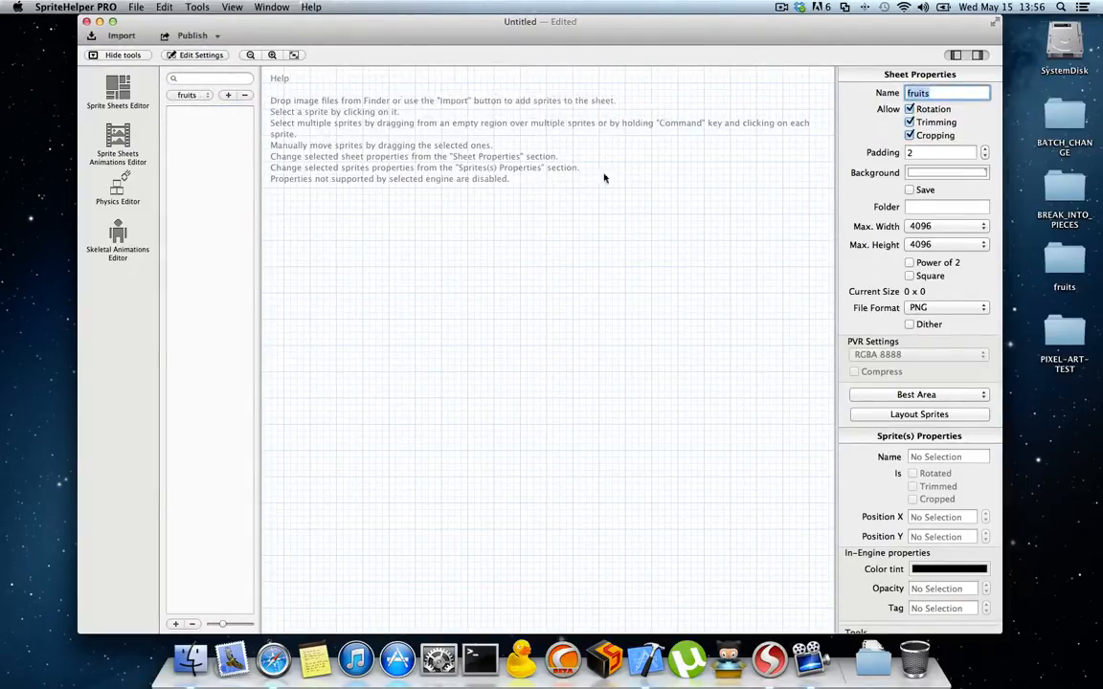
Step: Add fruit1.png through fruit8.png from the desktop's fruits folder to the fruits sheet and close the folder window
double_click(1068, 265)
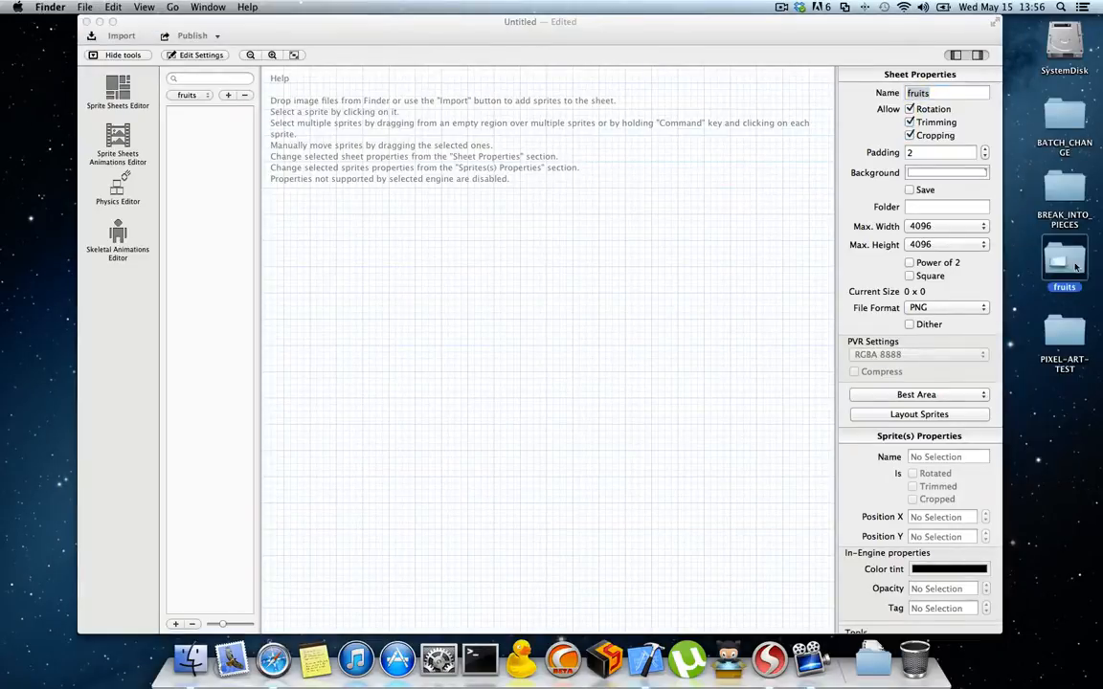
drag(637, 225, 751, 216)
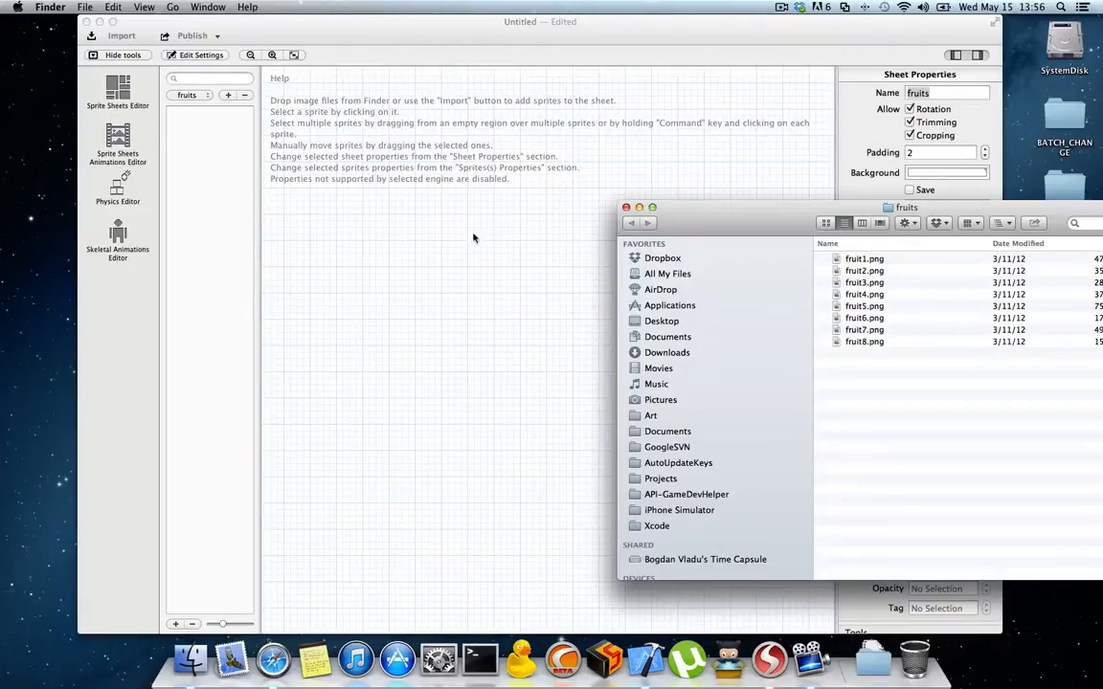
drag(890, 364, 591, 356)
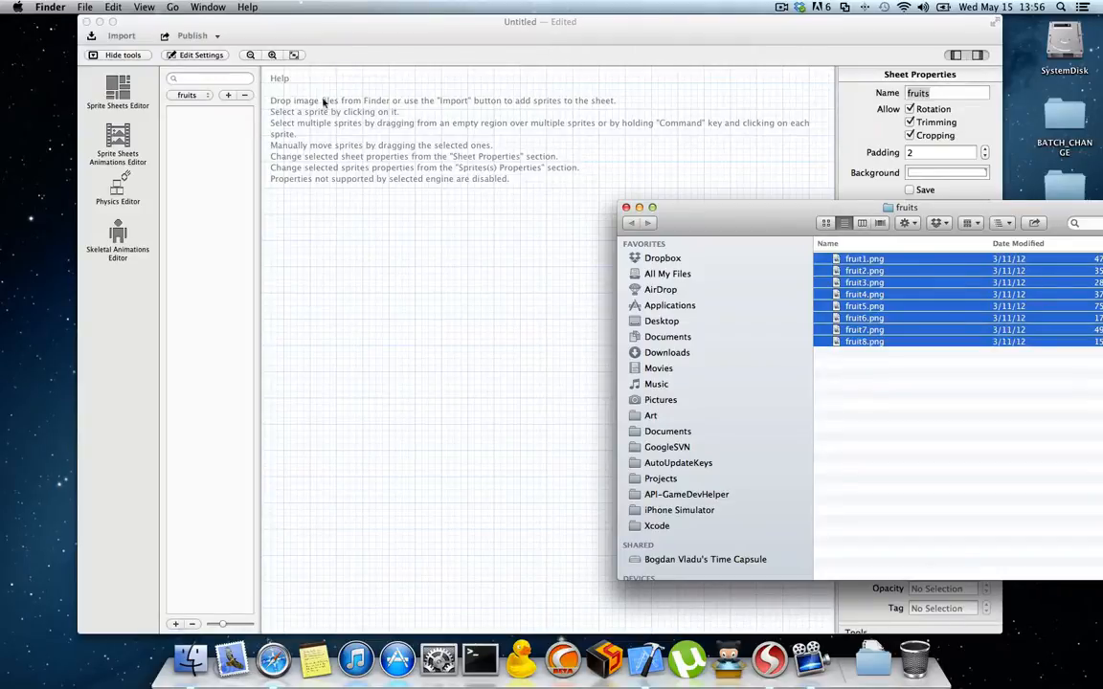
click(118, 38)
drag(867, 291, 492, 234)
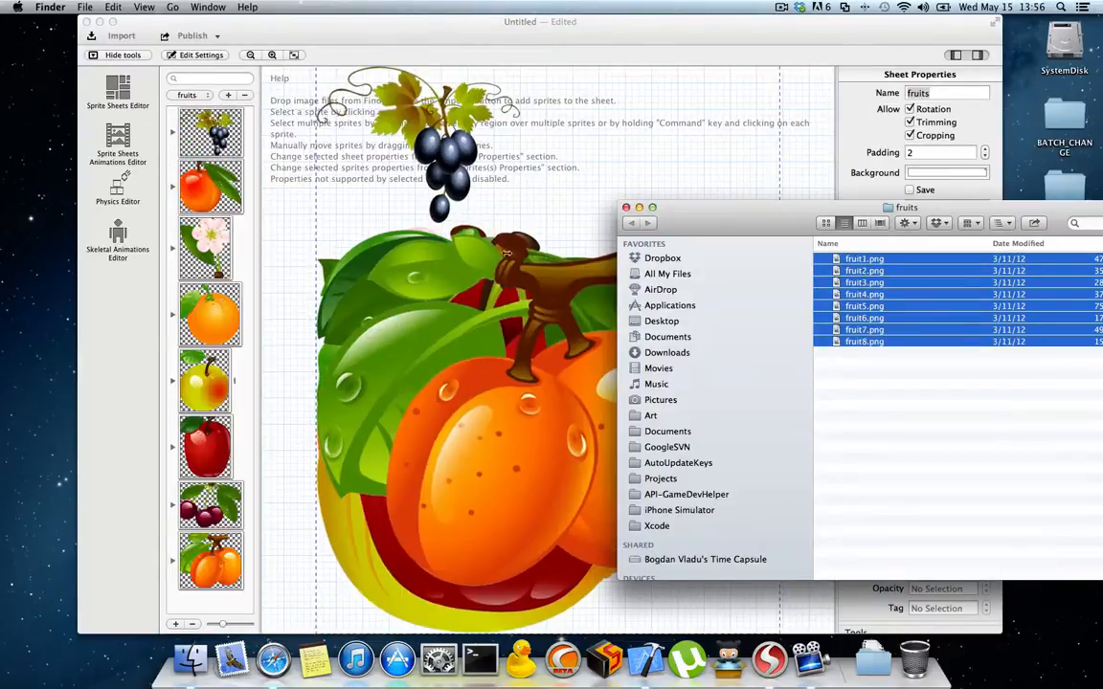
click(625, 207)
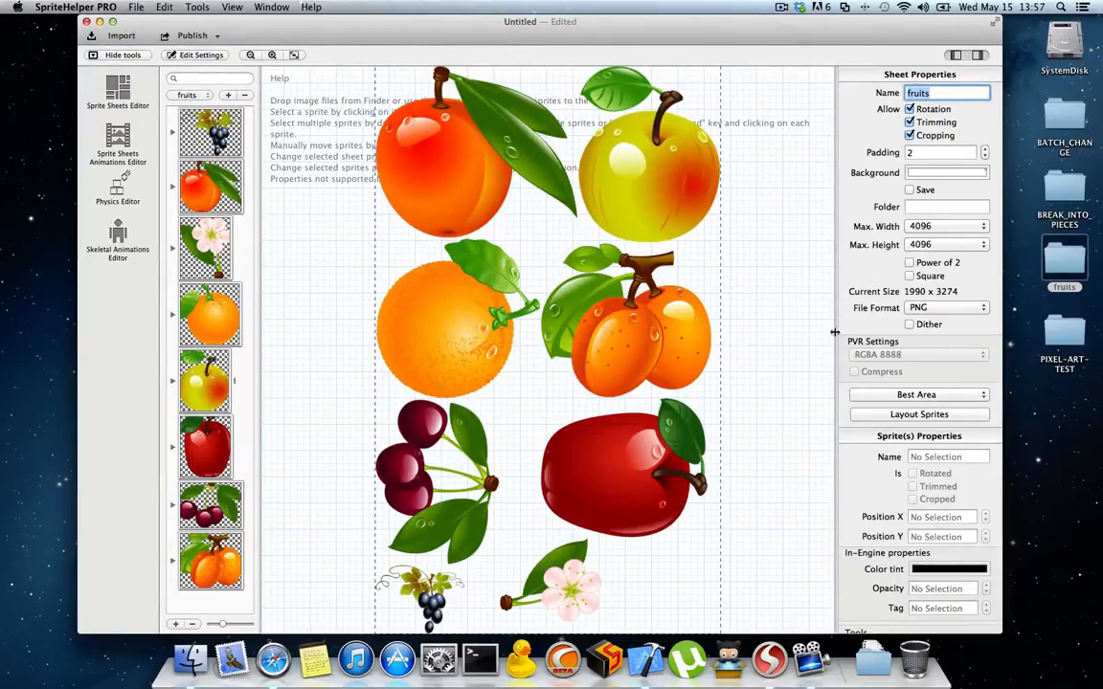
Step: Try the Contact Point layout method on the fruits sheet and switch back to Best Area
click(916, 394)
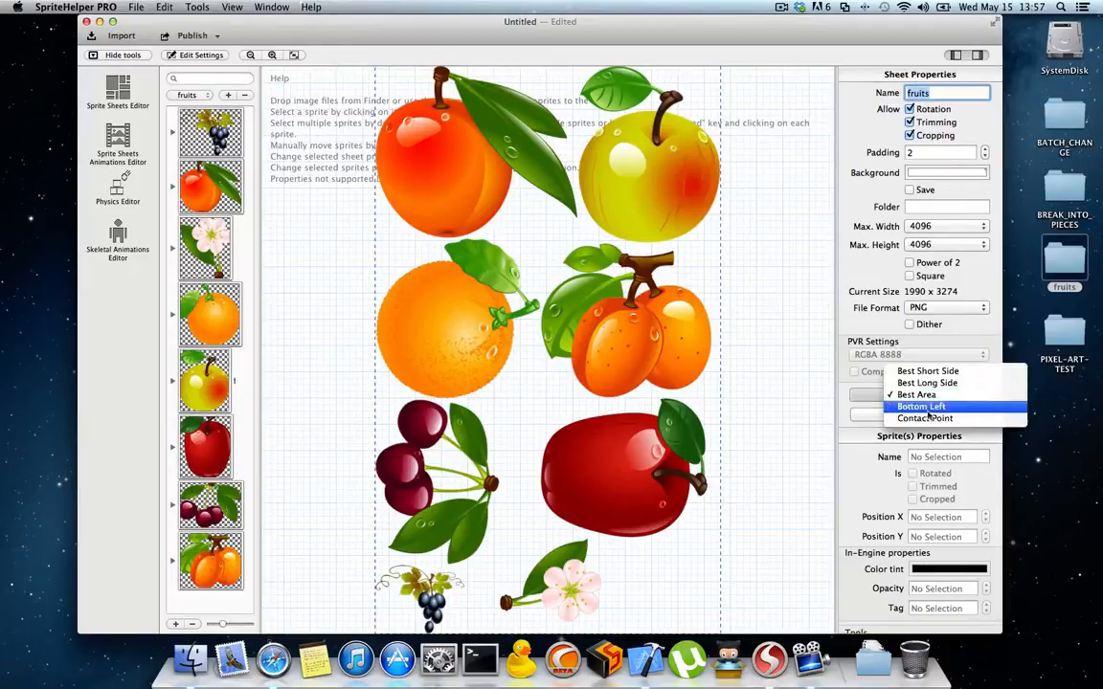
click(923, 420)
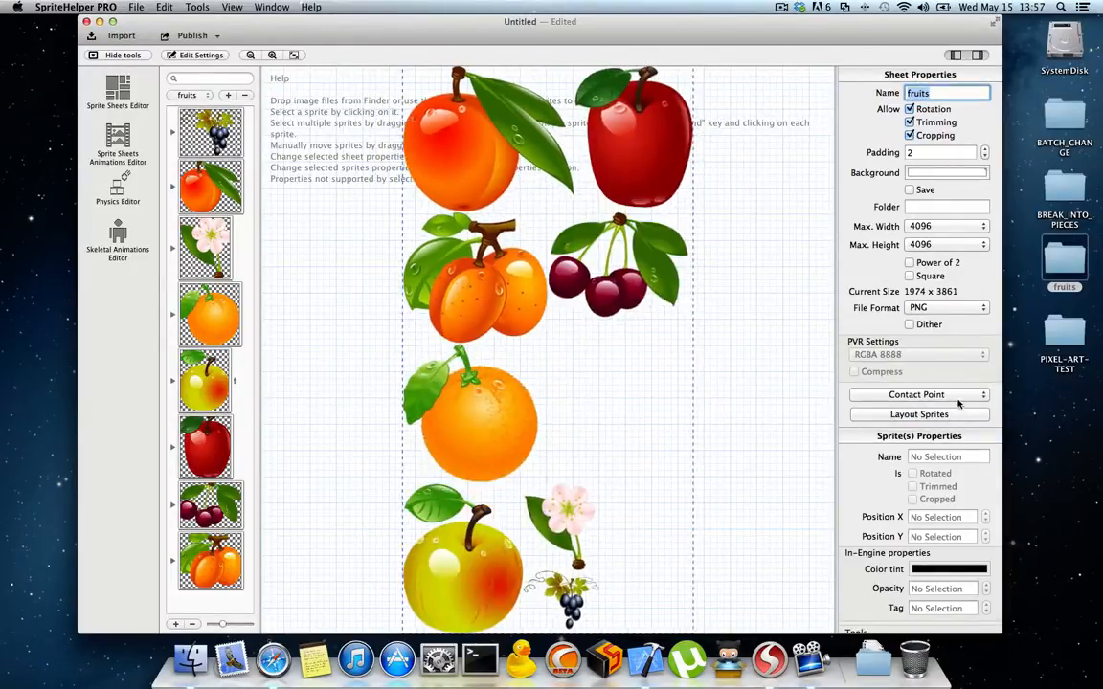
click(955, 393)
click(955, 373)
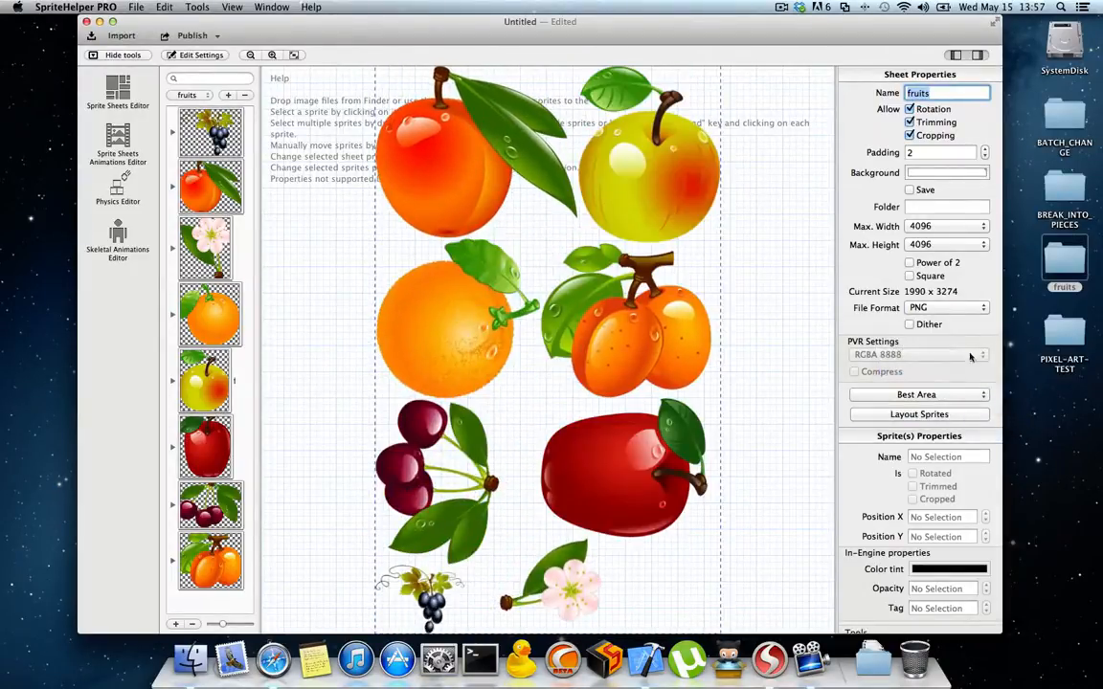
click(952, 307)
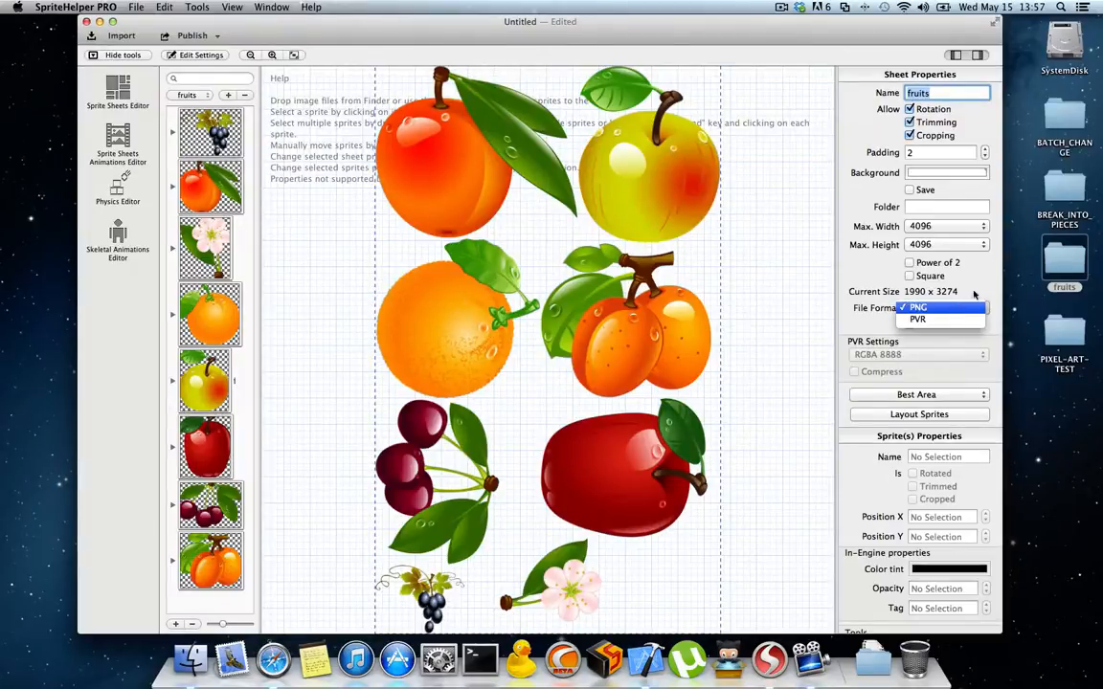
click(947, 308)
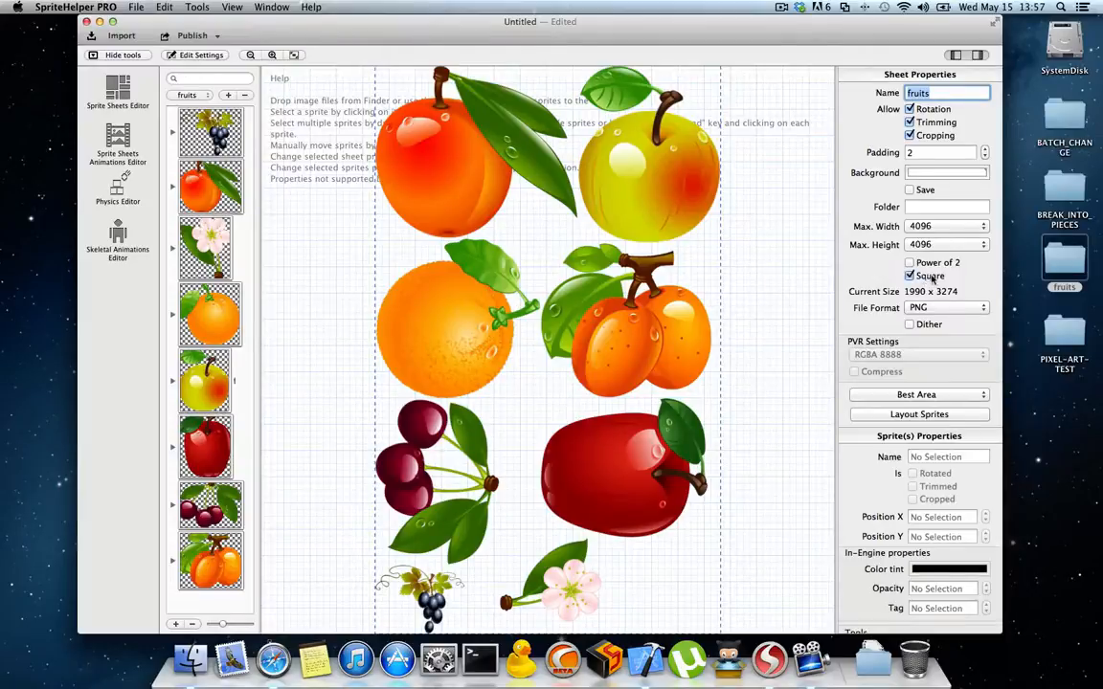
click(955, 227)
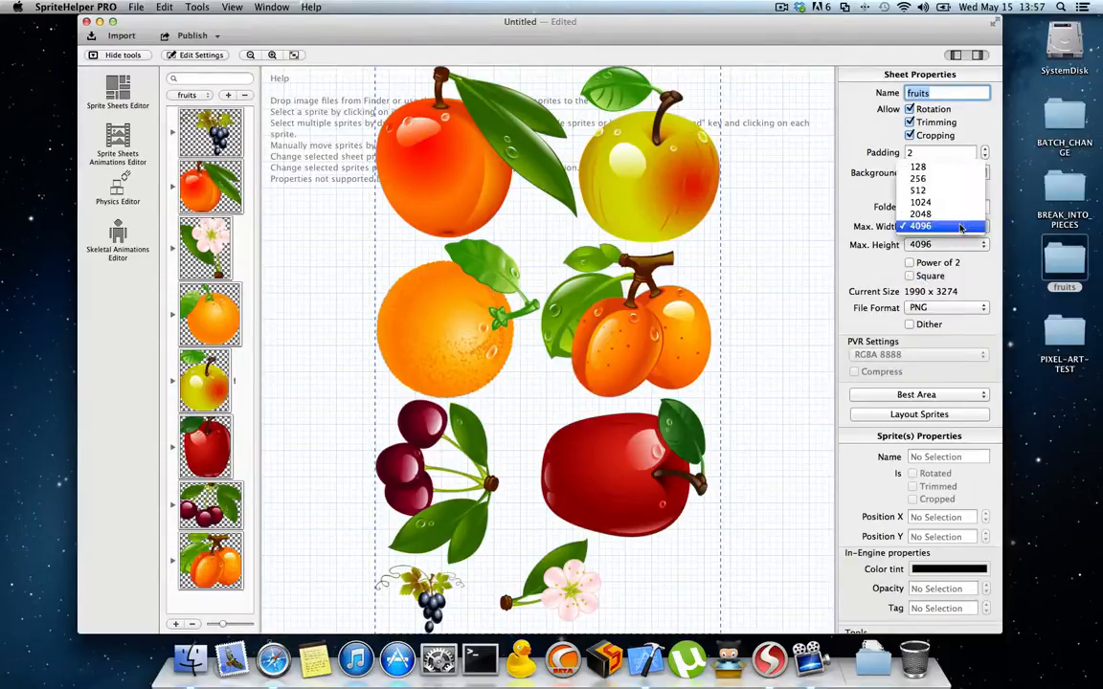
click(914, 227)
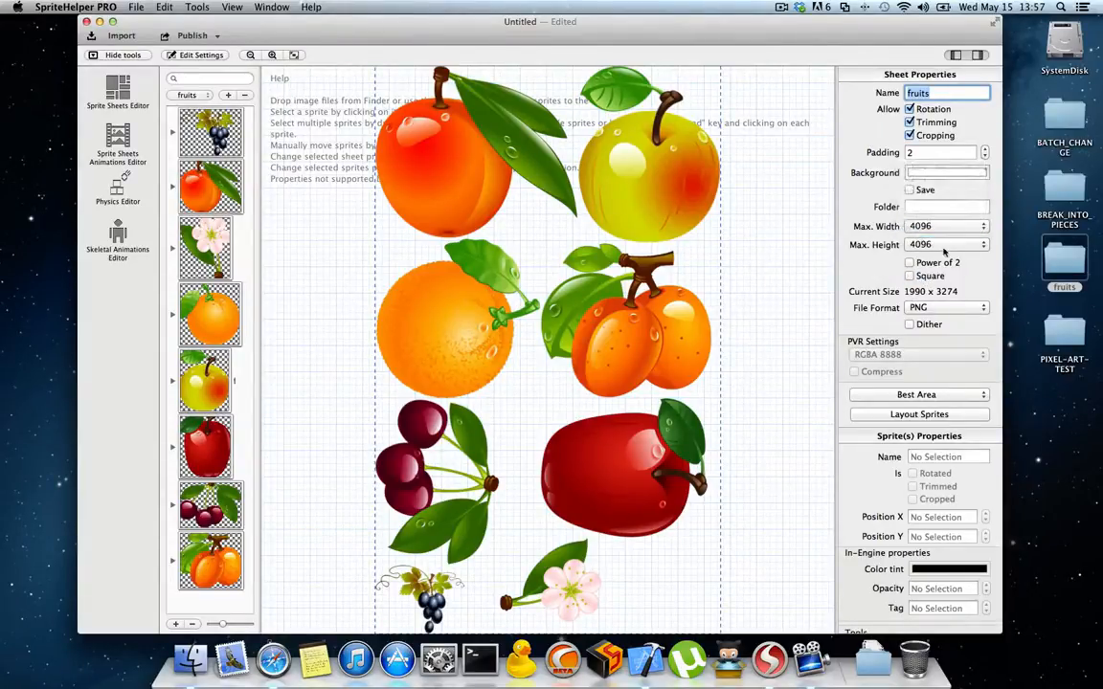
click(922, 206)
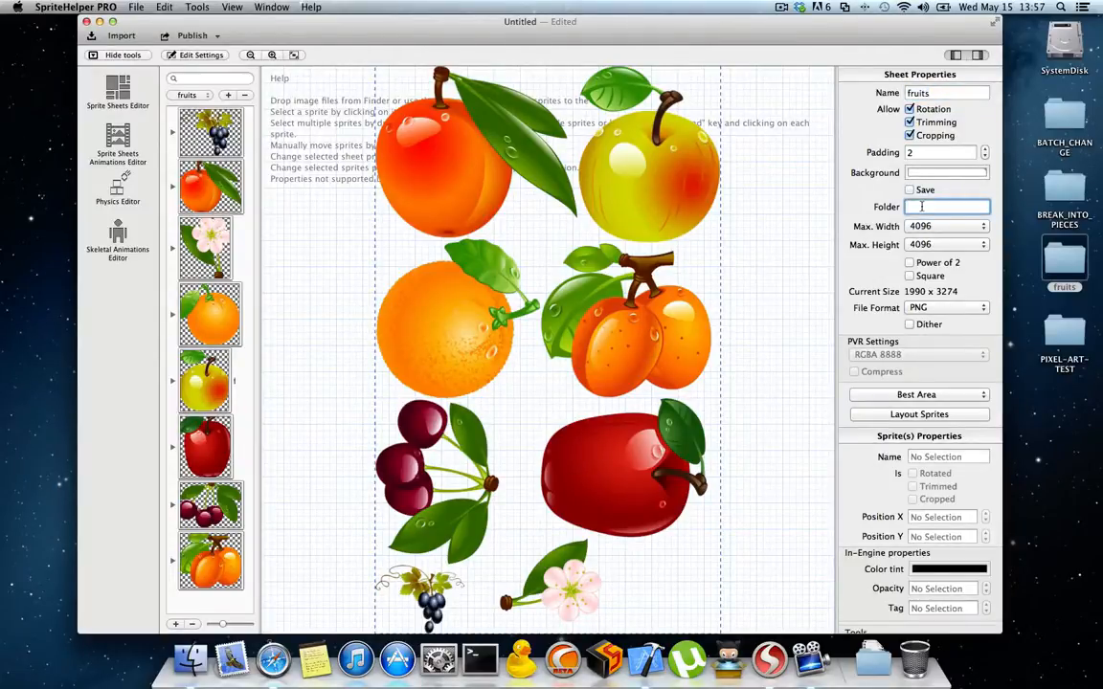
Step: Set the fruits sheet's background colour to coral red and try the background's Save option, leaving it off
click(924, 172)
drag(274, 392, 337, 388)
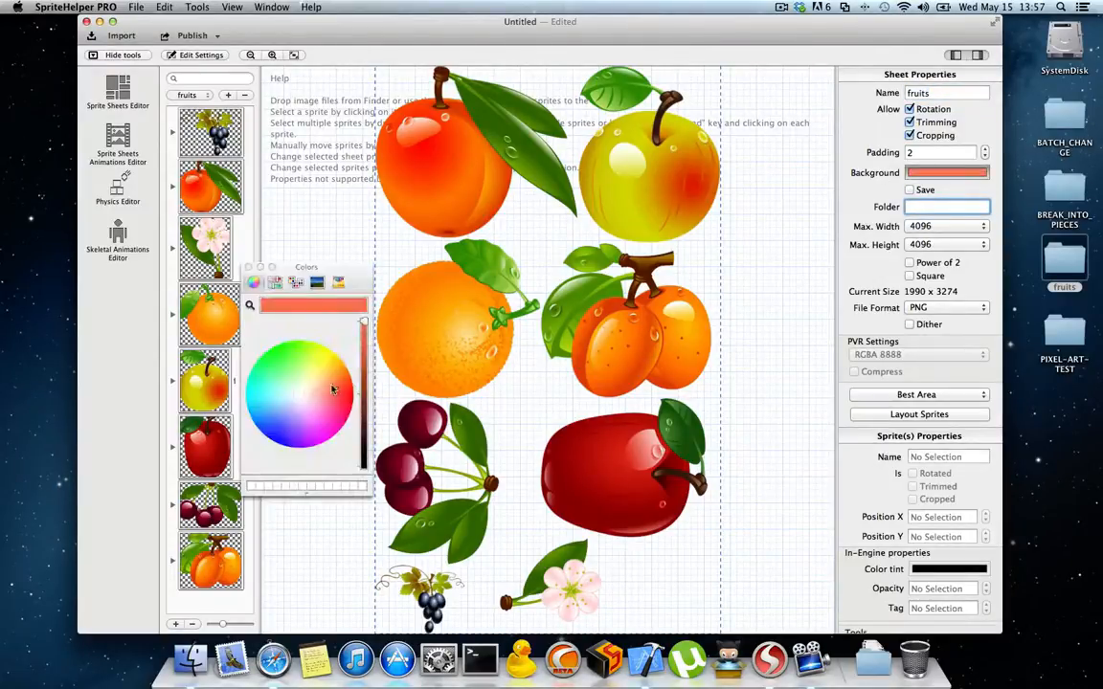
click(248, 267)
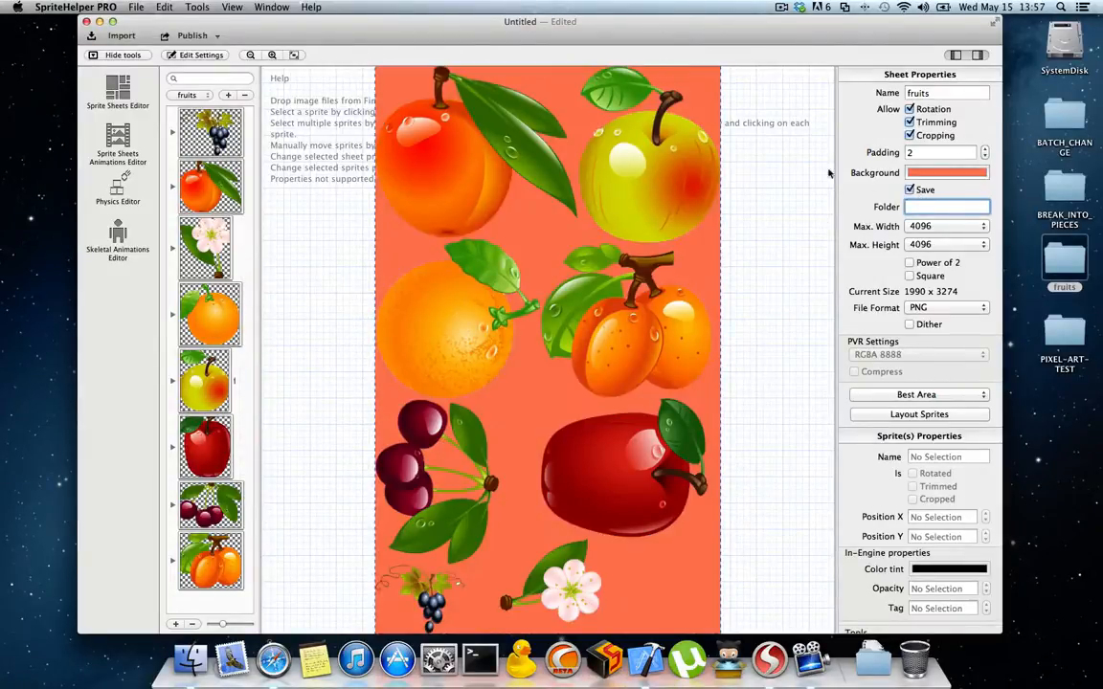
click(911, 189)
click(910, 190)
click(911, 189)
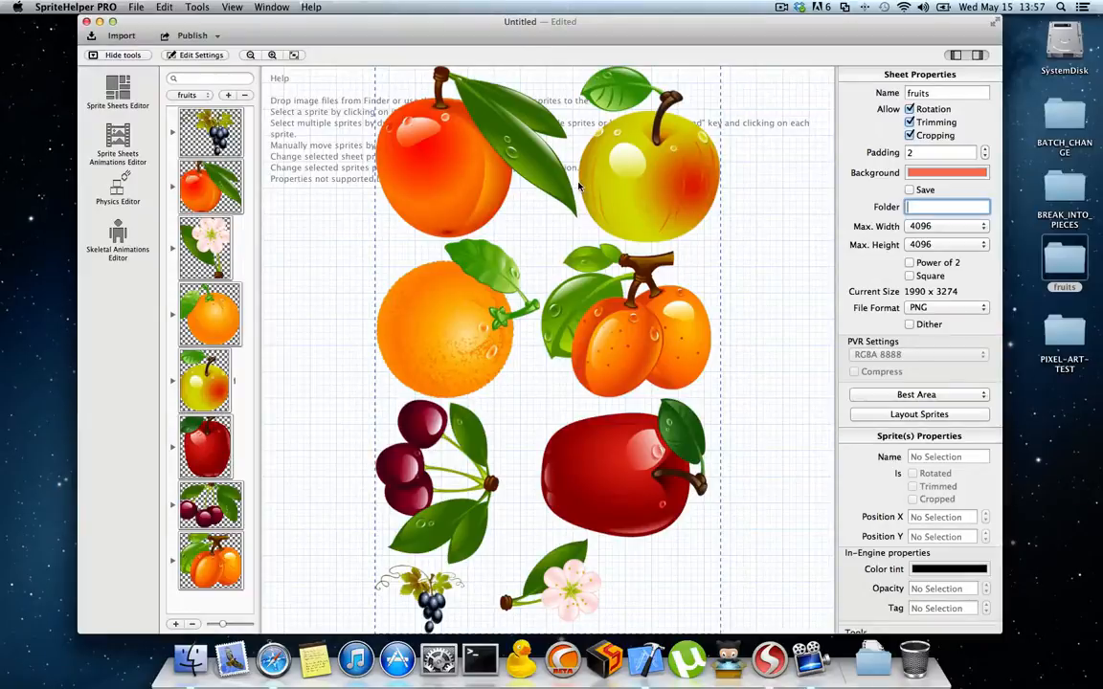
Step: Try a padding of 20 on the fruits sheet's layout and return to a padding of 2, laying out the sprites each time
click(938, 153)
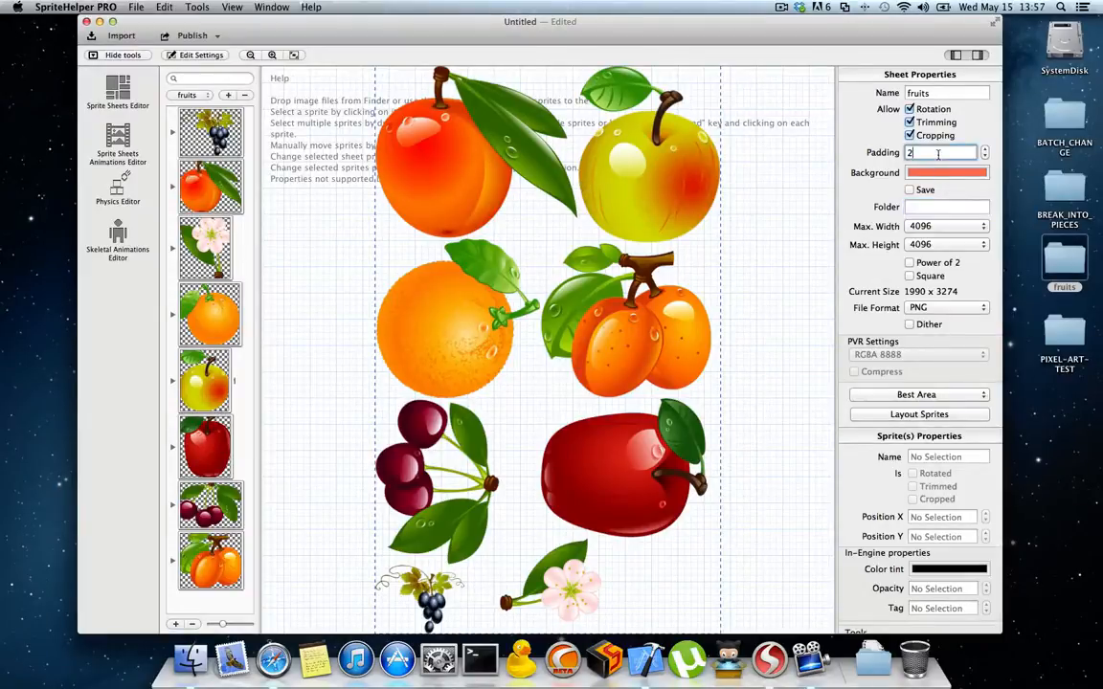
text(0)
click(968, 415)
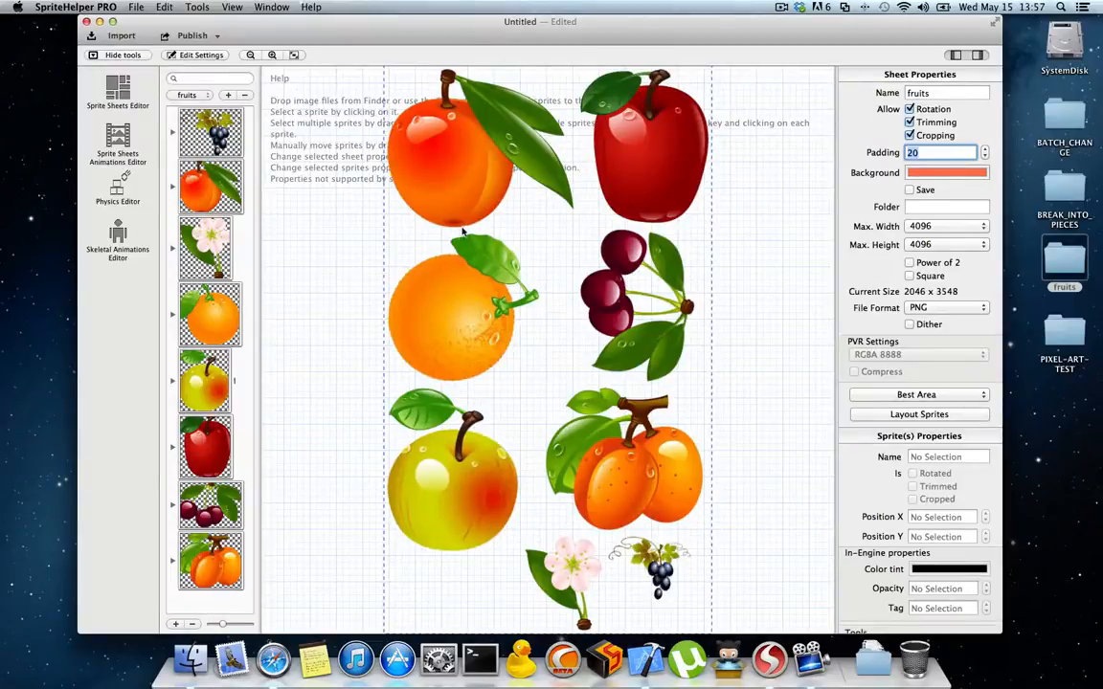
double_click(932, 153)
text(2)
click(943, 414)
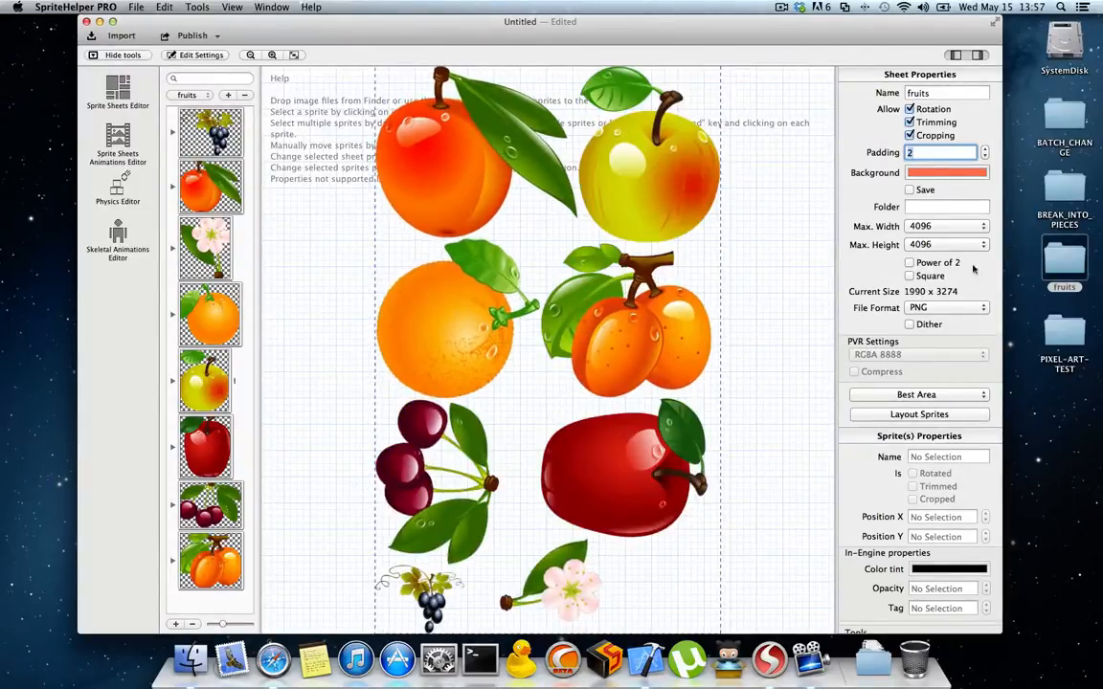
Step: Create a new folder on the desktop named PUBLISH
right_click(1050, 422)
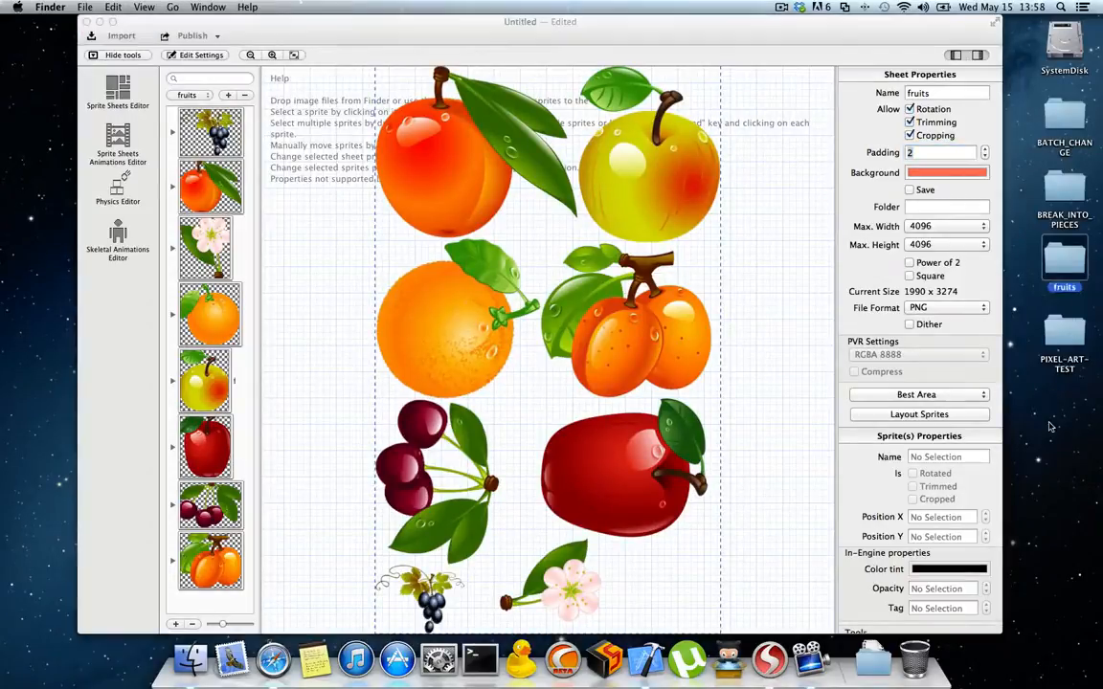
click(1014, 430)
text(PUBLISH)
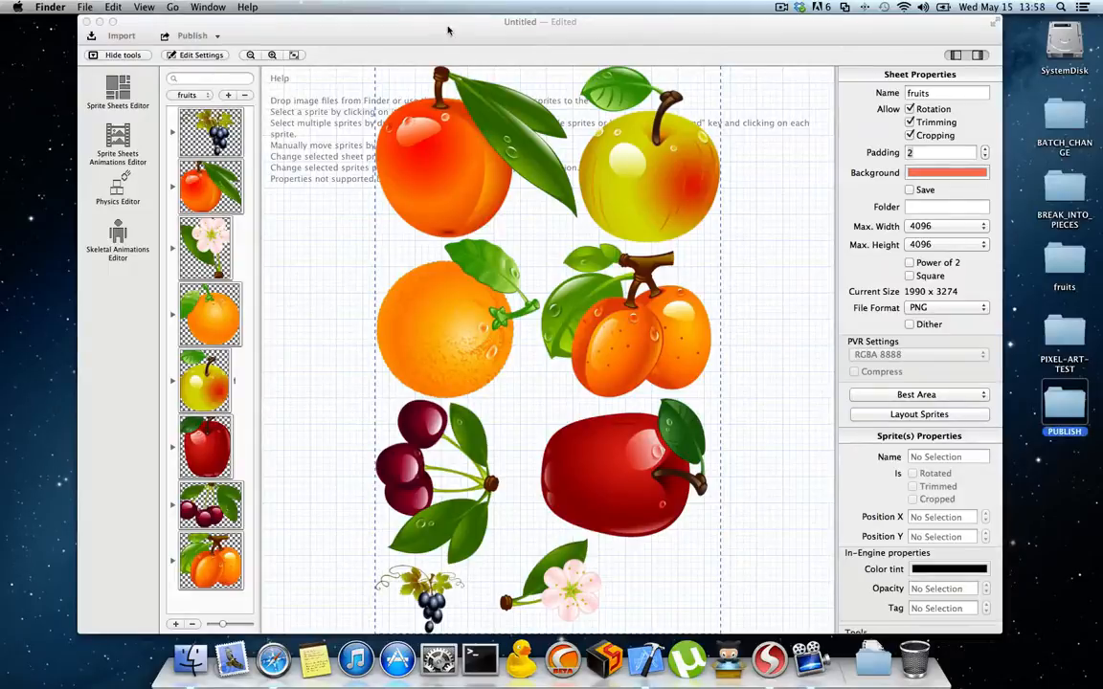
Step: Start publishing the fruits sheet and choose the desktop's PUBLISH folder as the destination
drag(402, 24, 389, 22)
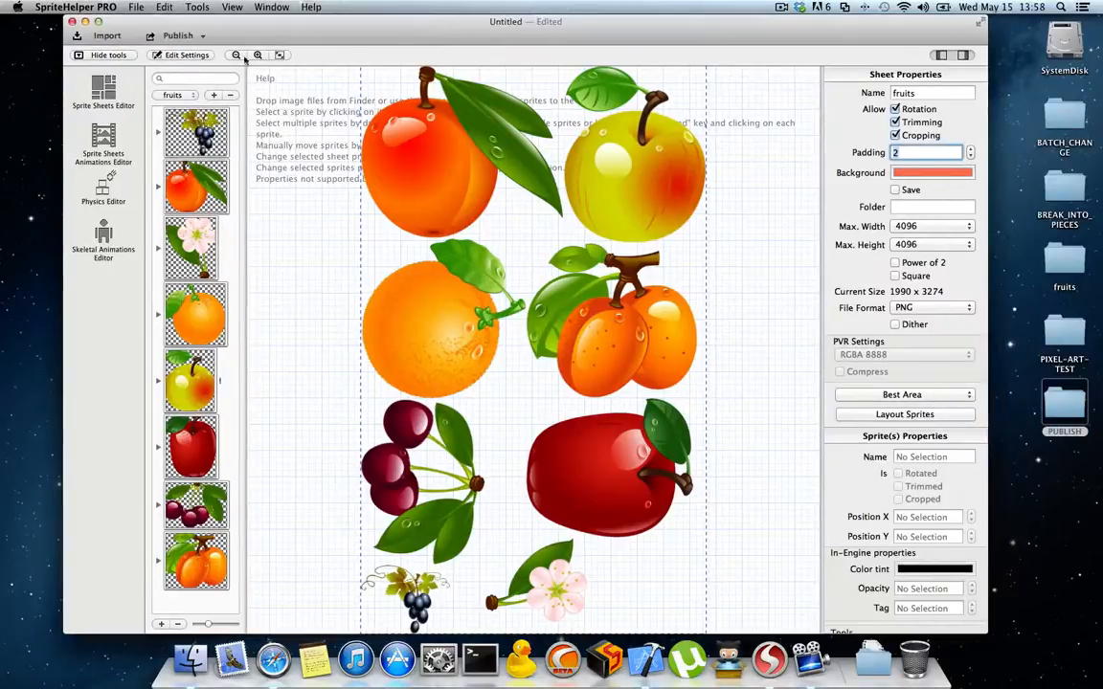
click(177, 36)
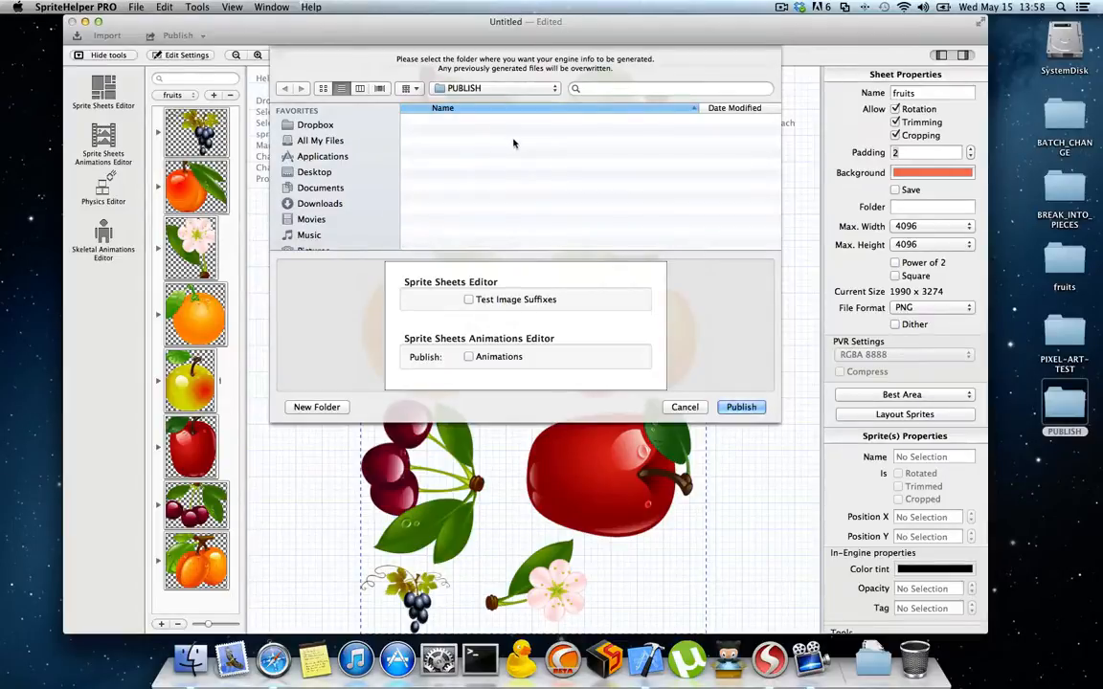
click(314, 172)
double_click(469, 176)
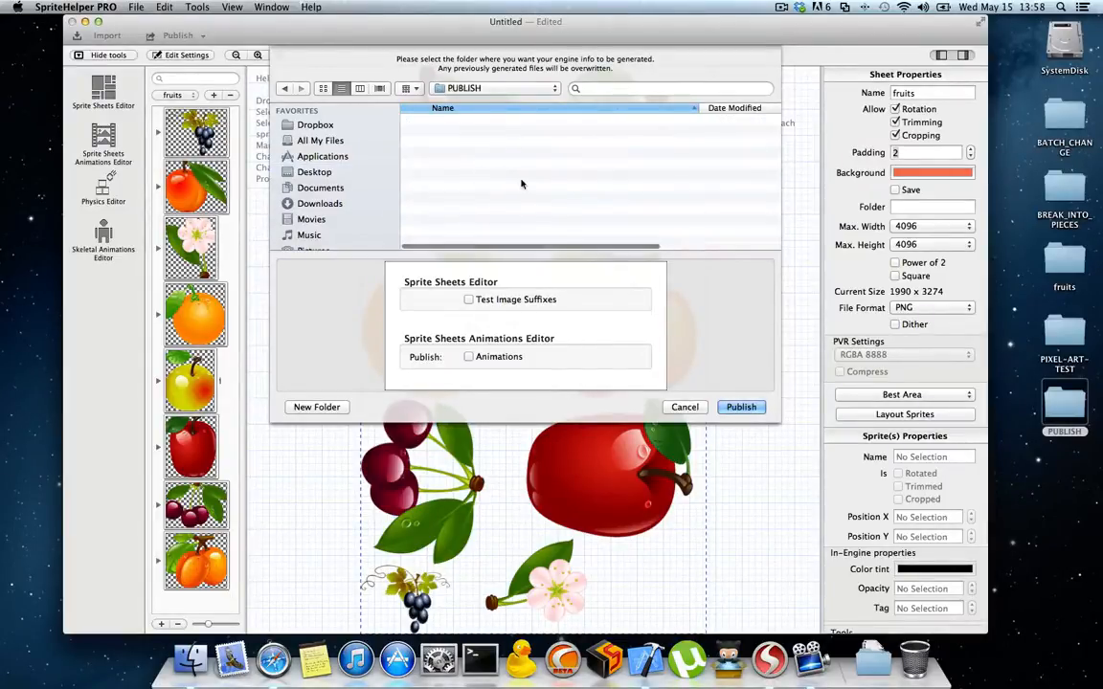
Step: Examine the publish options for the sprite sheets, sheet animations, physics and skeletal animations editors
scroll(592, 311, down, 2)
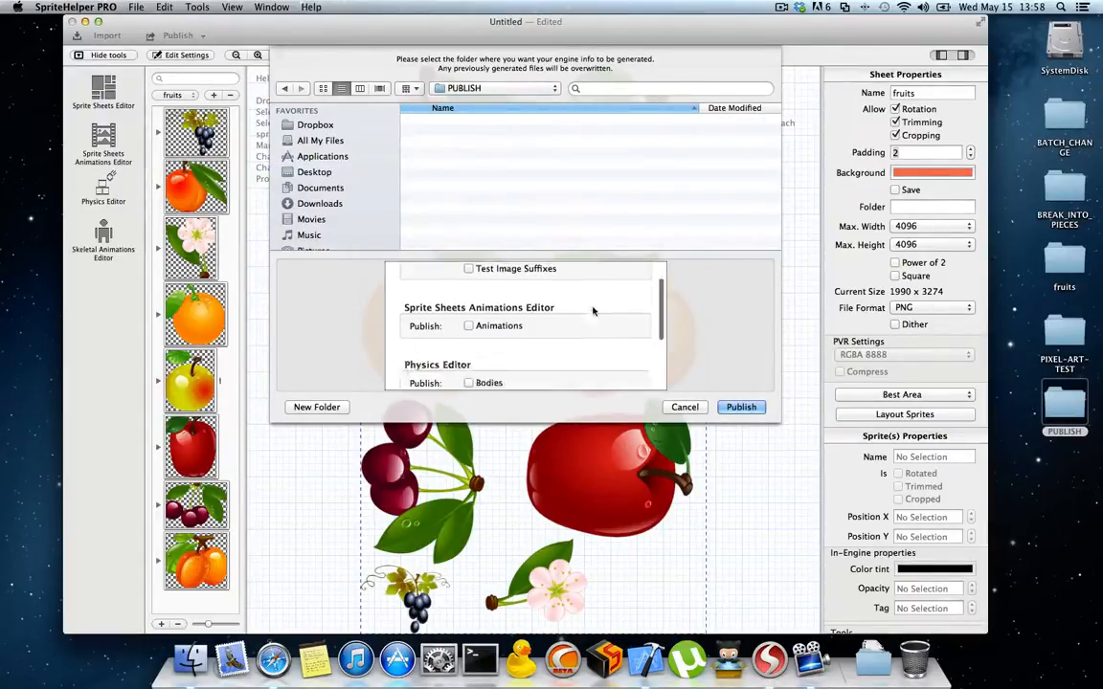
scroll(592, 310, down, 2)
scroll(594, 306, up, 3)
scroll(595, 301, down, 3)
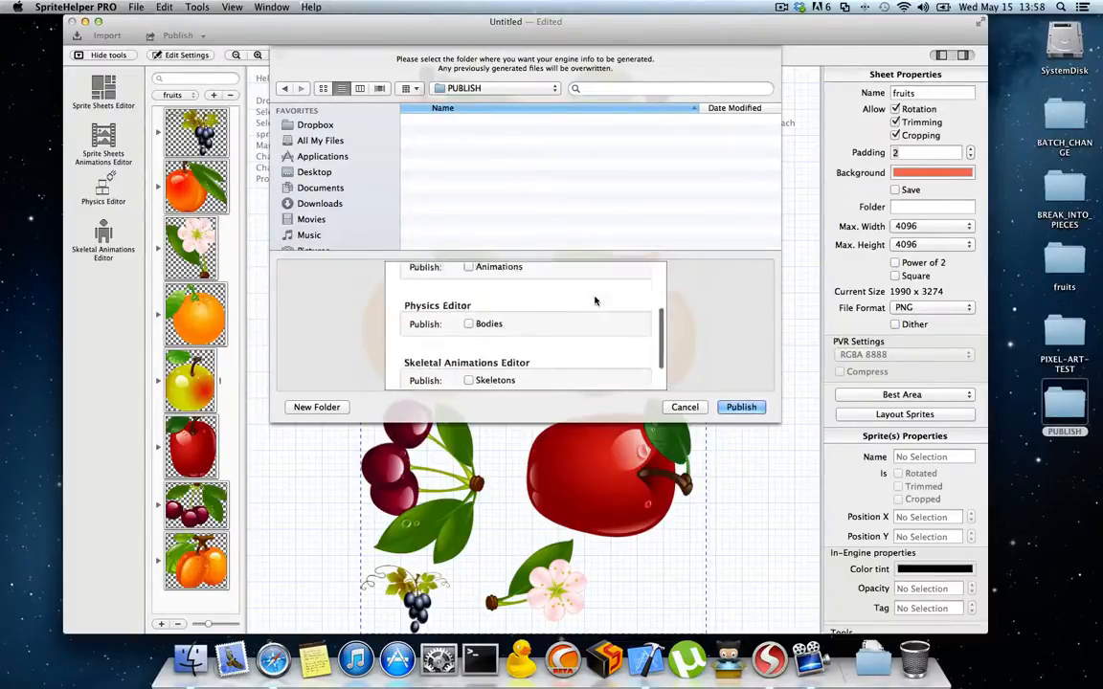
scroll(594, 300, down, 2)
scroll(593, 306, up, 4)
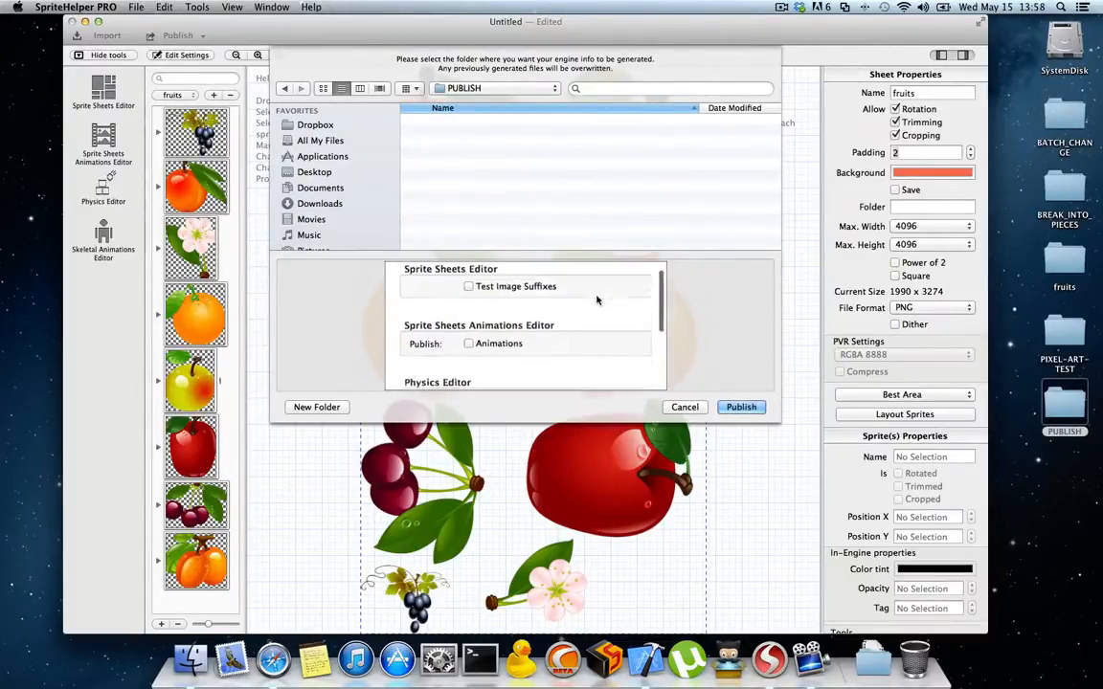
scroll(556, 349, down, 3)
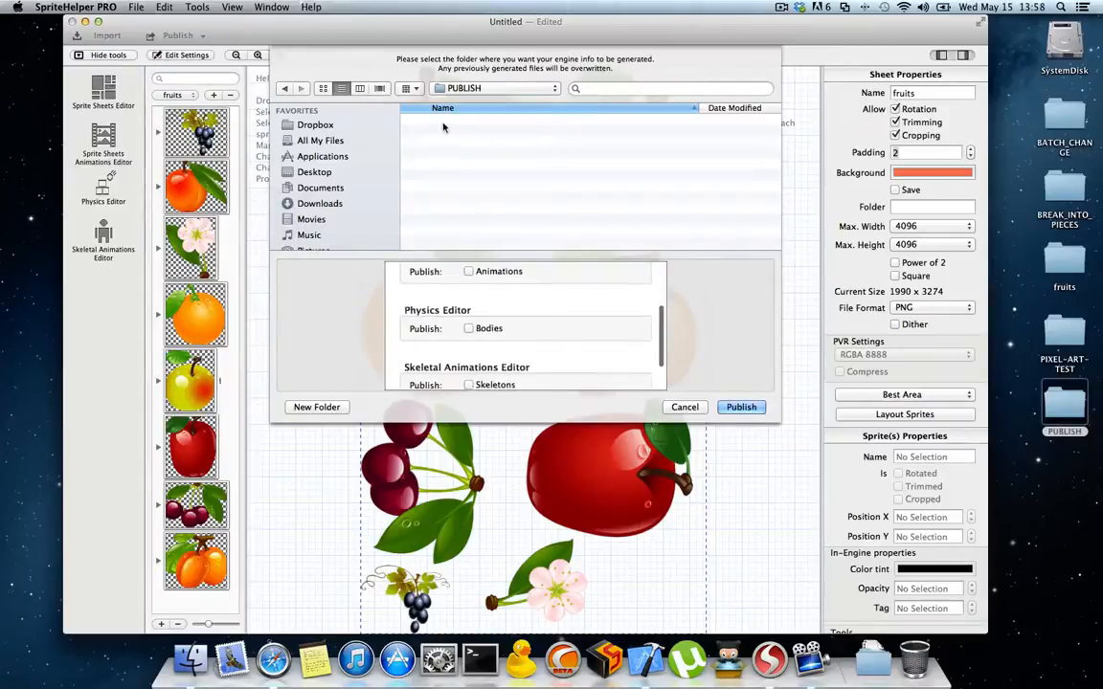
scroll(578, 340, up, 4)
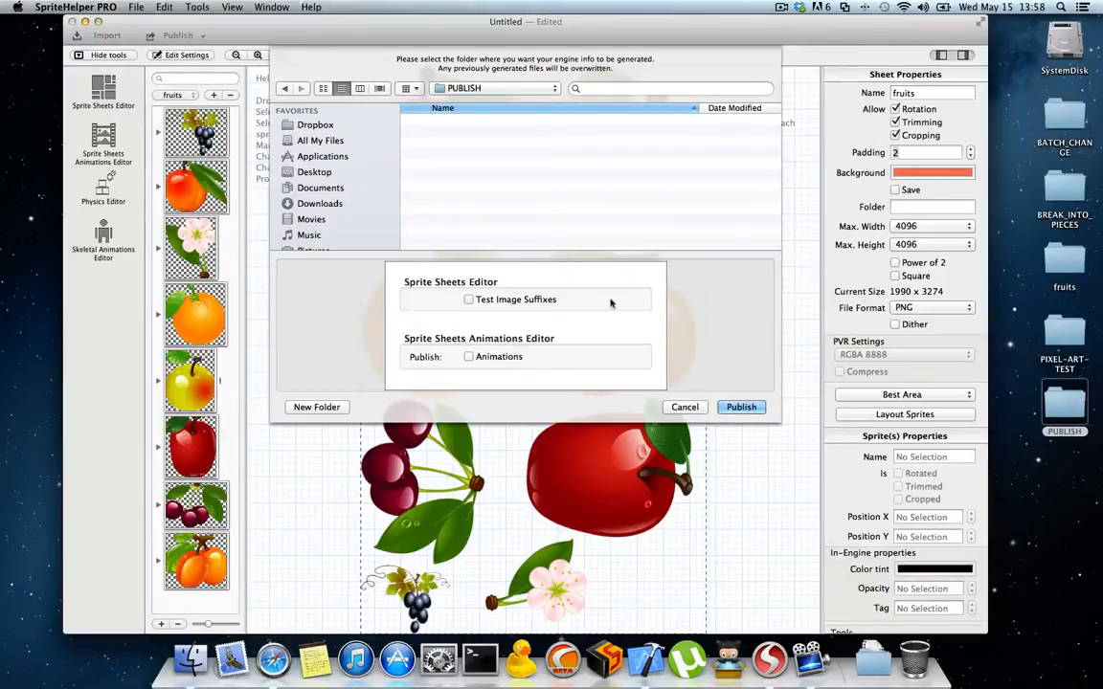
Step: Publish the fruits sheet with all optional exports left off and check the generated files in the PUBLISH folder
click(741, 407)
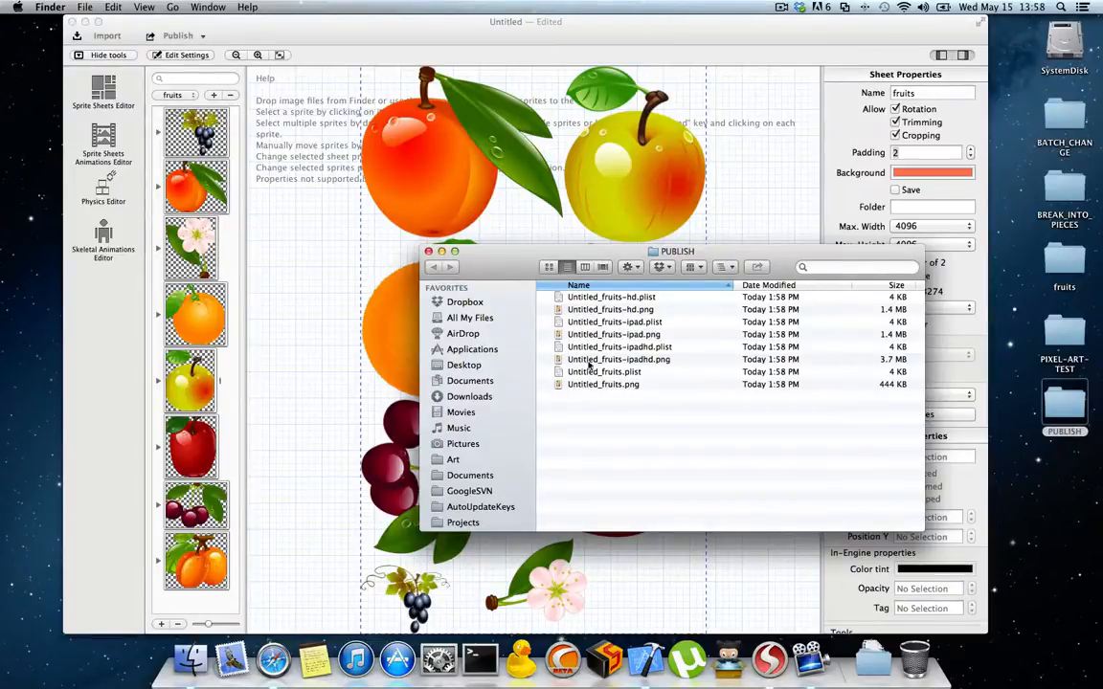
click(574, 310)
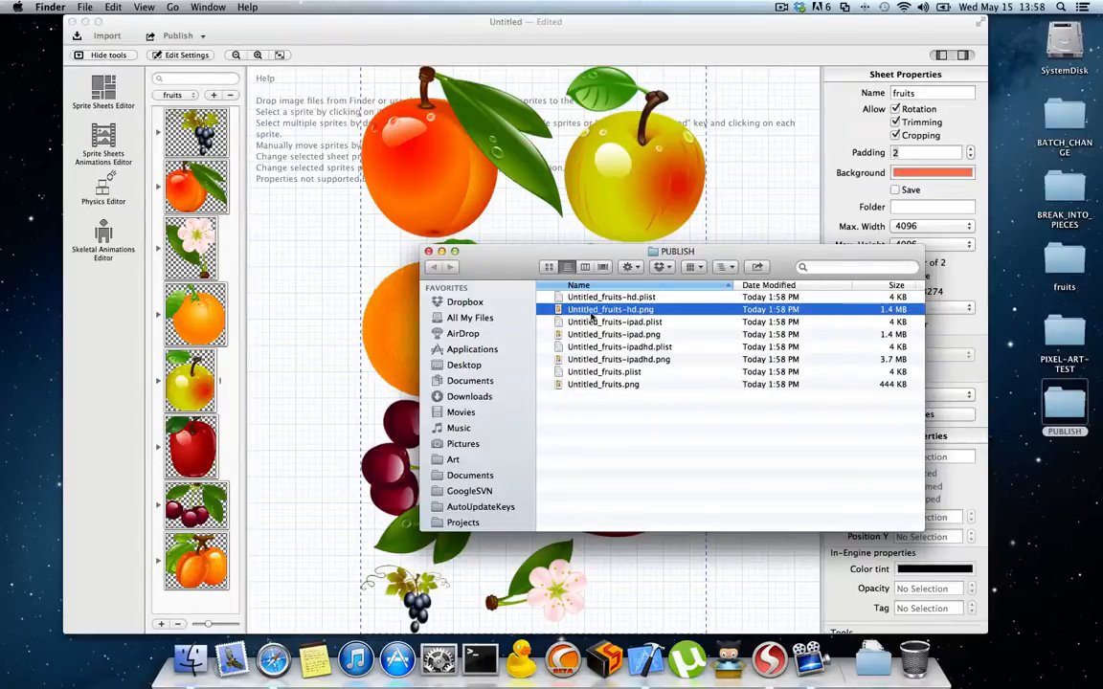
click(442, 34)
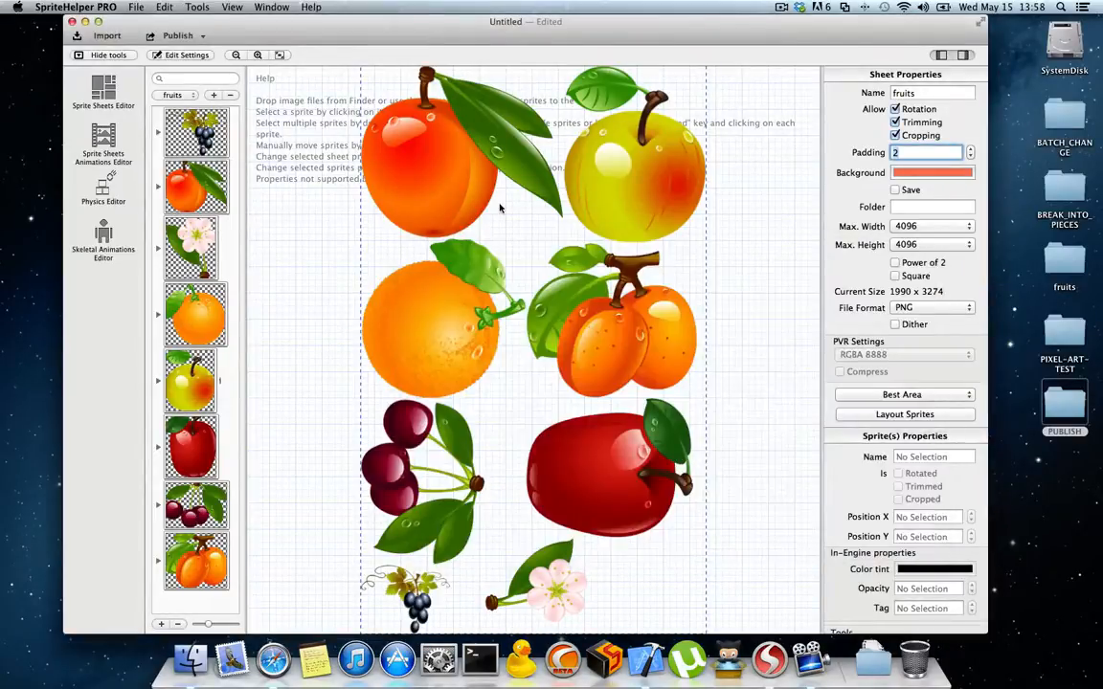
Step: Save the document on the desktop as myTest
key(super+s)
click(331, 167)
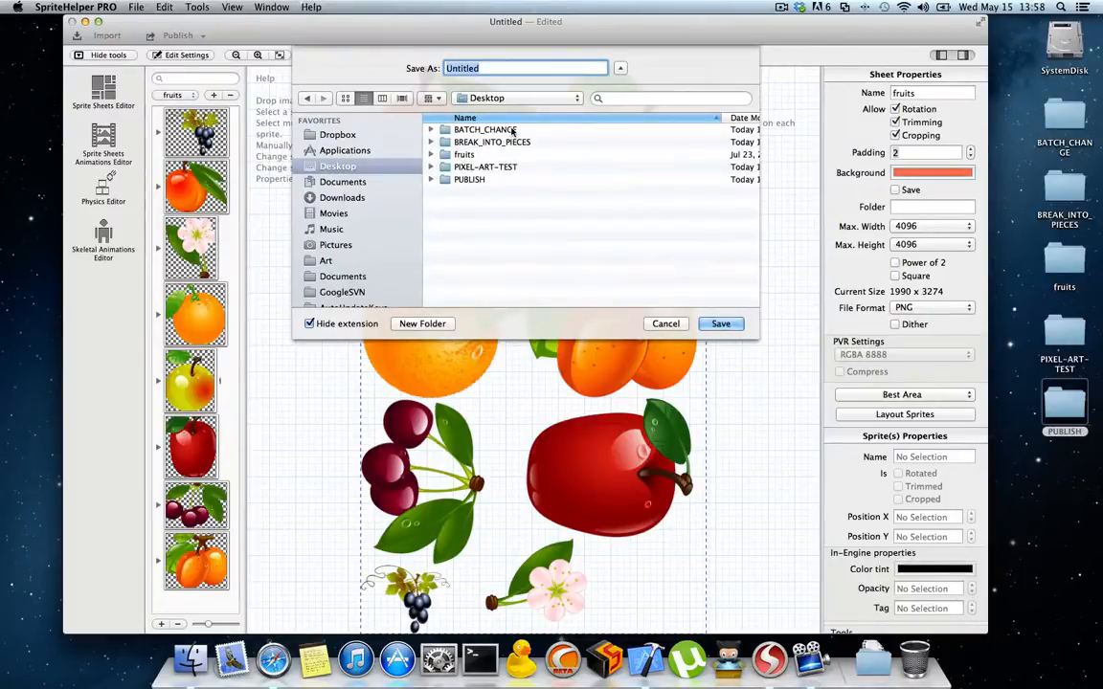
text(myTest)
key(Return)
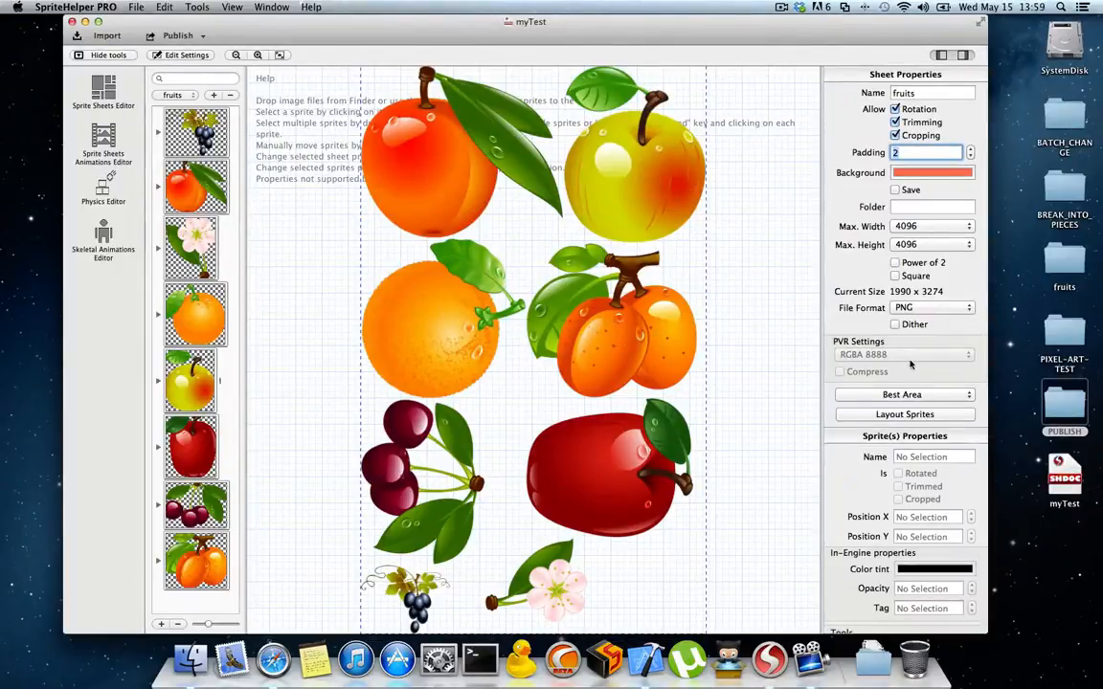
click(1058, 477)
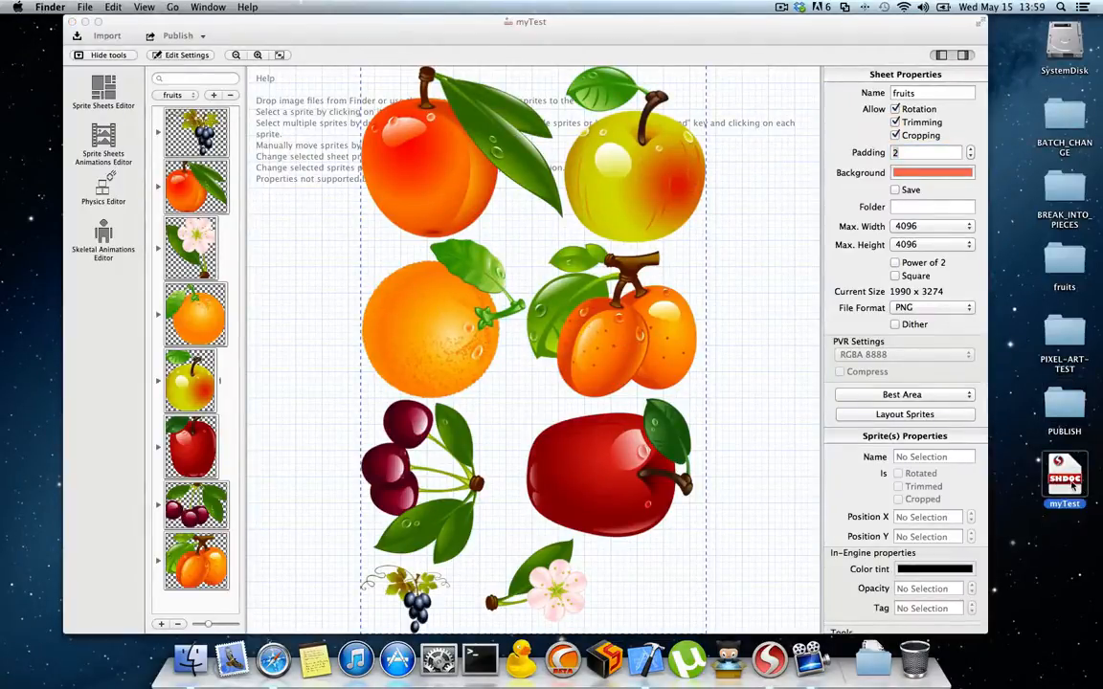
right_click(1072, 486)
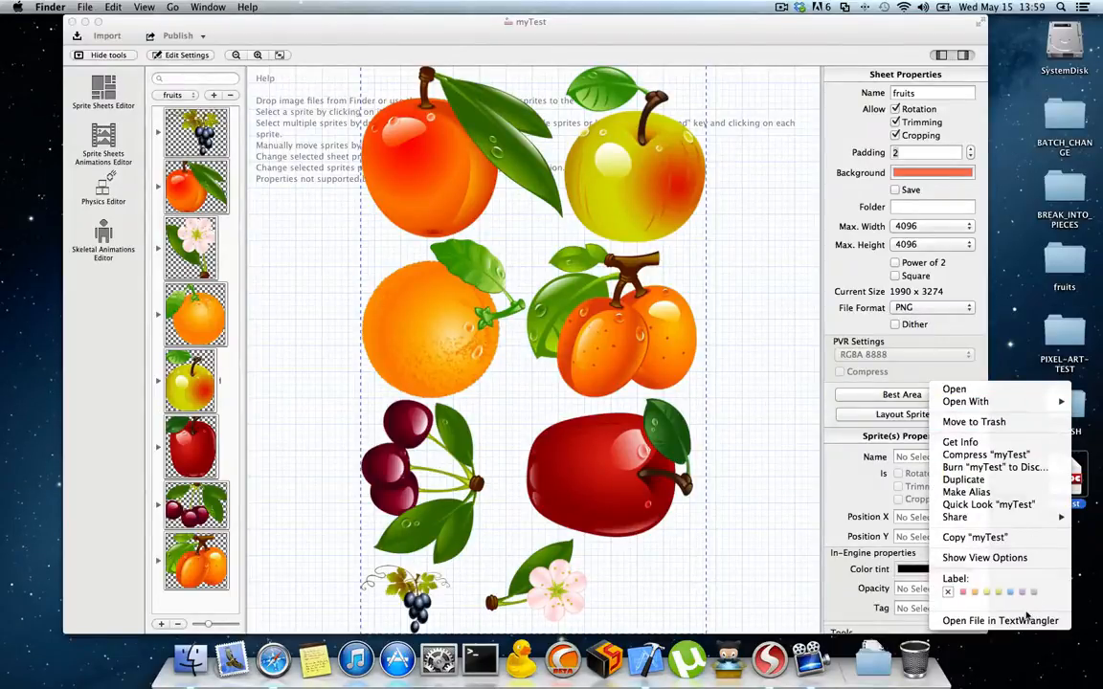
click(1093, 568)
drag(1063, 478, 1060, 486)
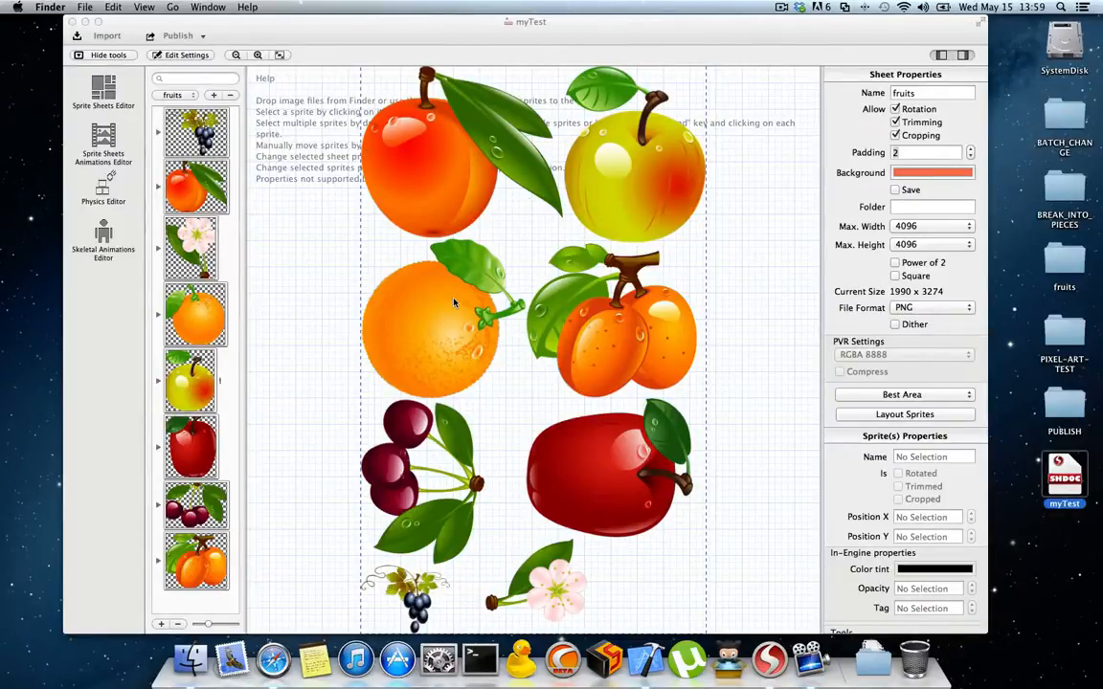
drag(567, 24, 601, 24)
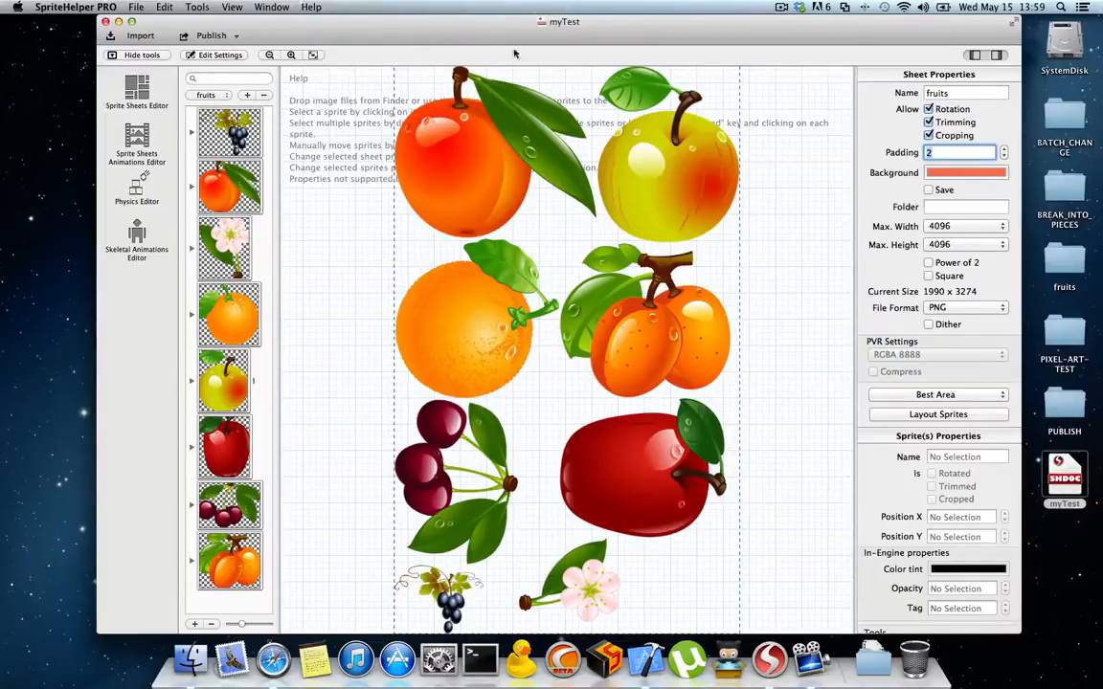
drag(650, 31, 639, 30)
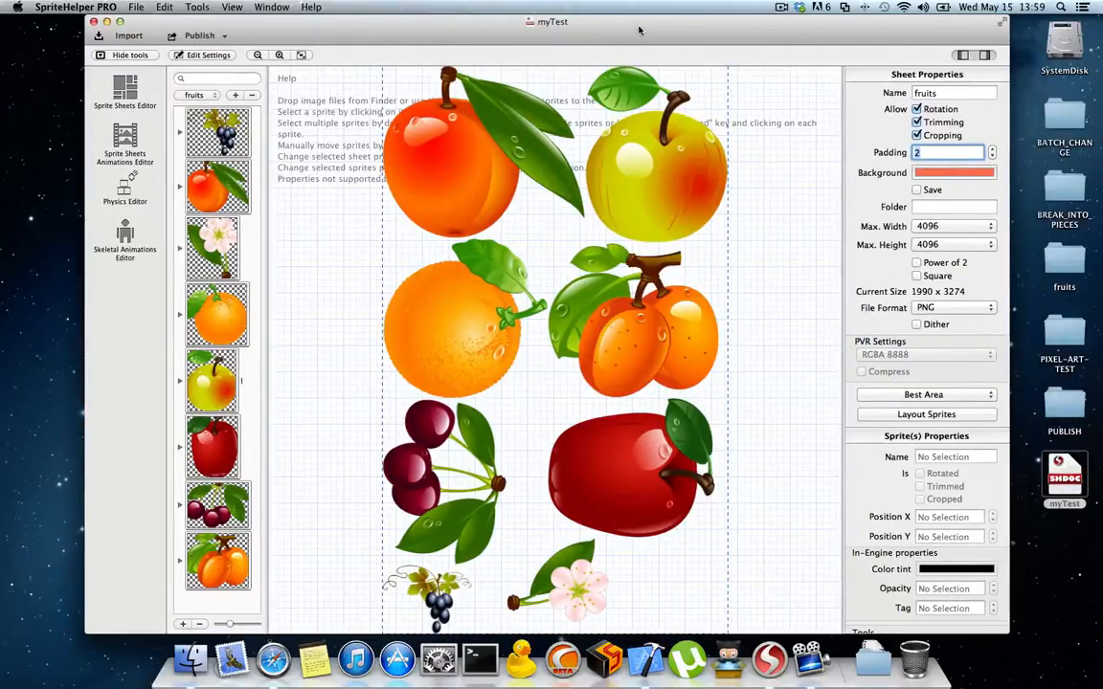
click(85, 8)
click(500, 37)
Step: Check the existing files in the desktop's PUBLISH folder and republish the myTest document to that folder
double_click(1065, 402)
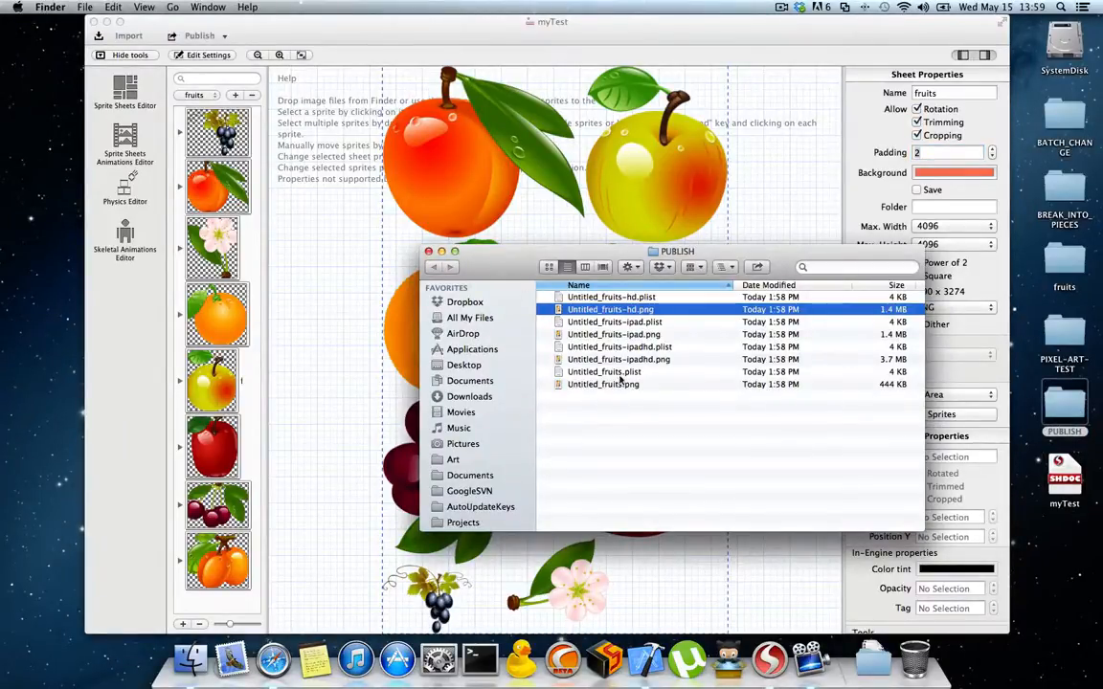
click(316, 30)
click(201, 36)
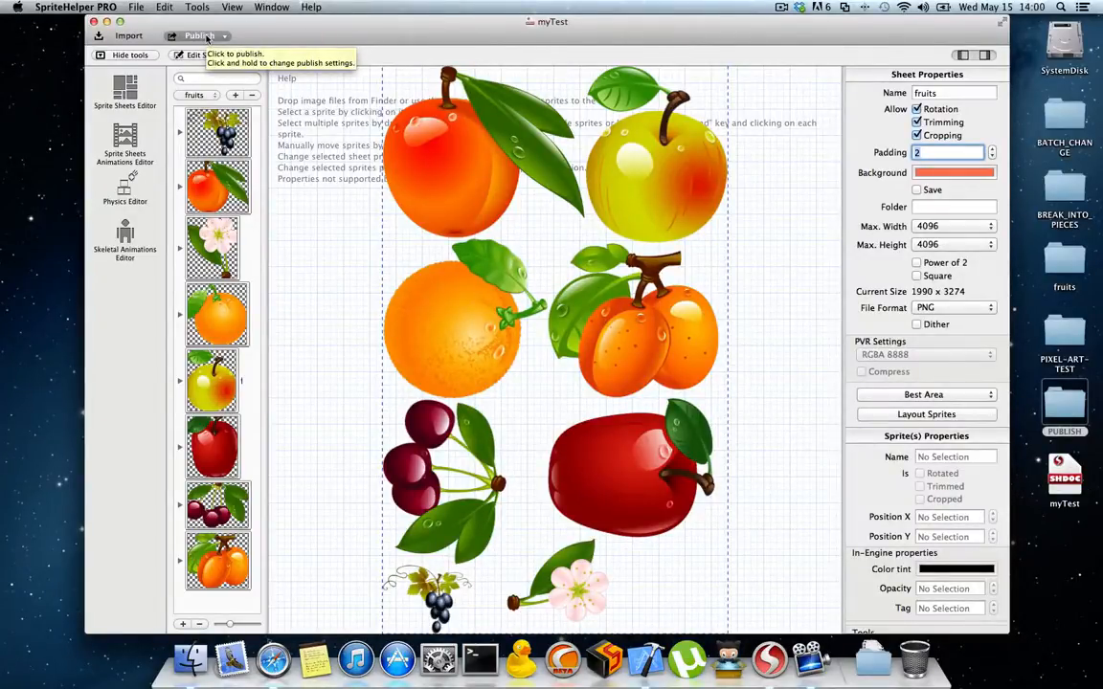
click(208, 37)
Step: Open the publish settings to review the destination folder's files and the export options, and cancel without publishing
click(217, 36)
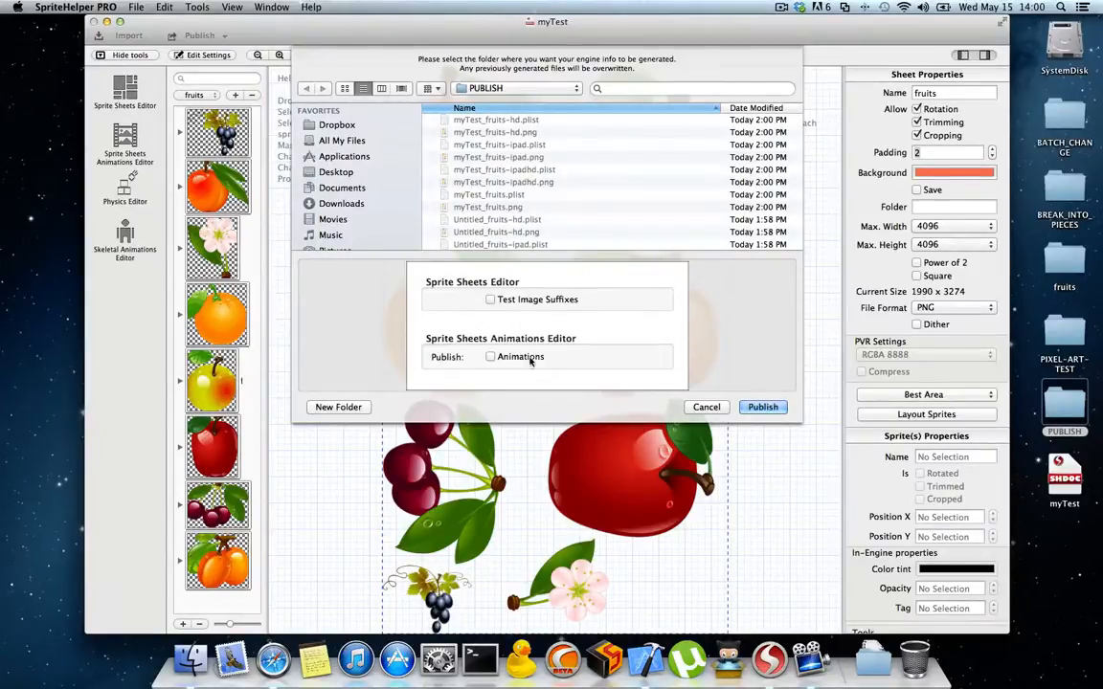
scroll(504, 353, down, 5)
scroll(504, 353, up, 5)
click(706, 407)
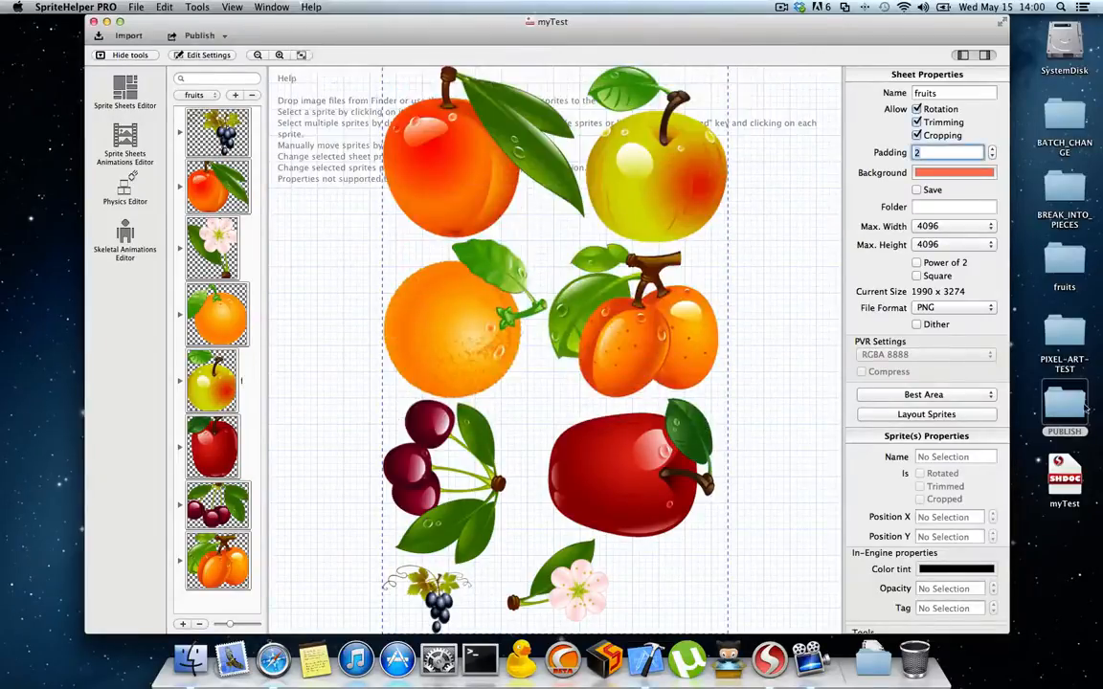
Step: Delete all the previously published files from the desktop's PUBLISH folder
double_click(1064, 403)
key(super+a)
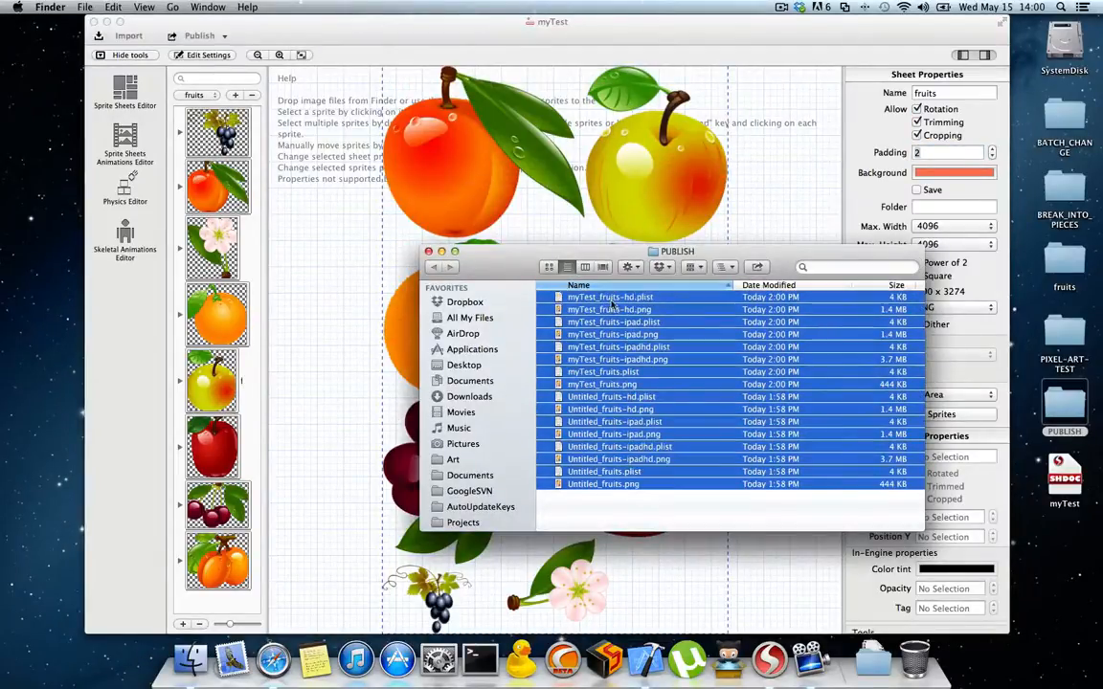
right_click(623, 421)
click(651, 167)
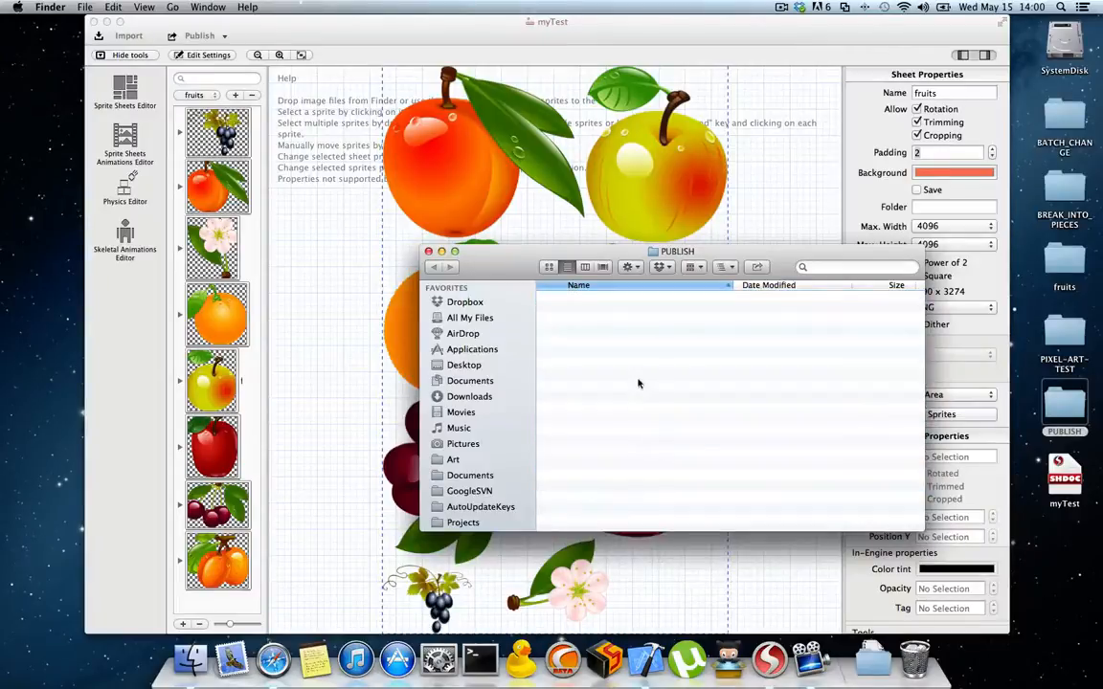
Step: Republish the myTest document to the emptied PUBLISH folder and check the generated files there
click(226, 37)
click(201, 36)
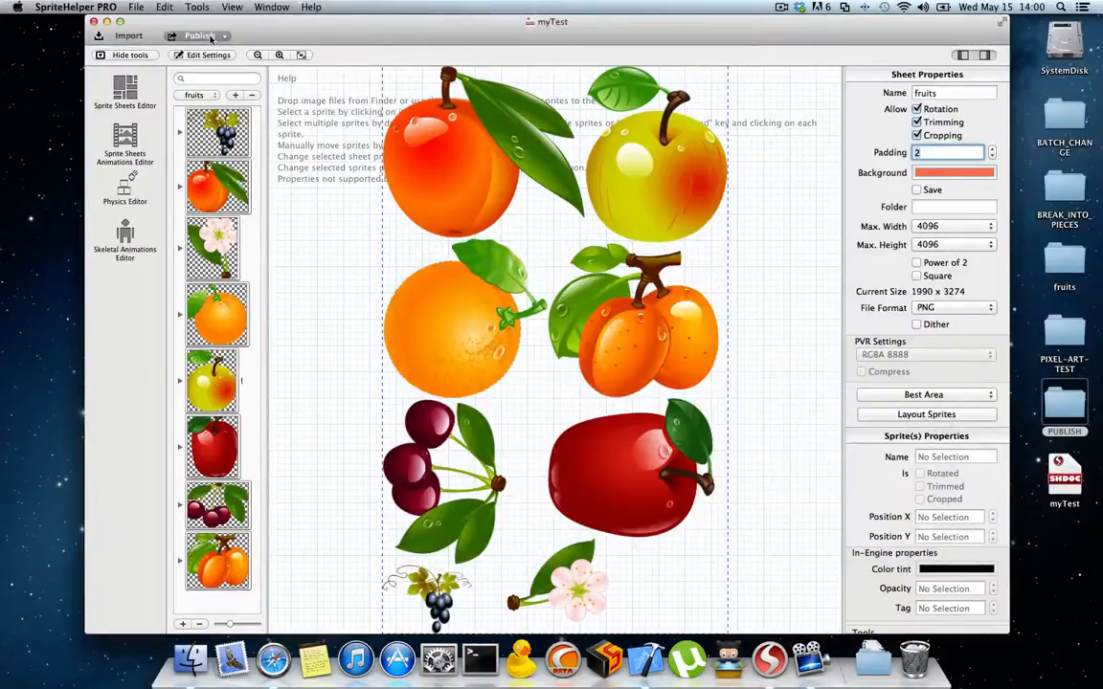
click(1070, 407)
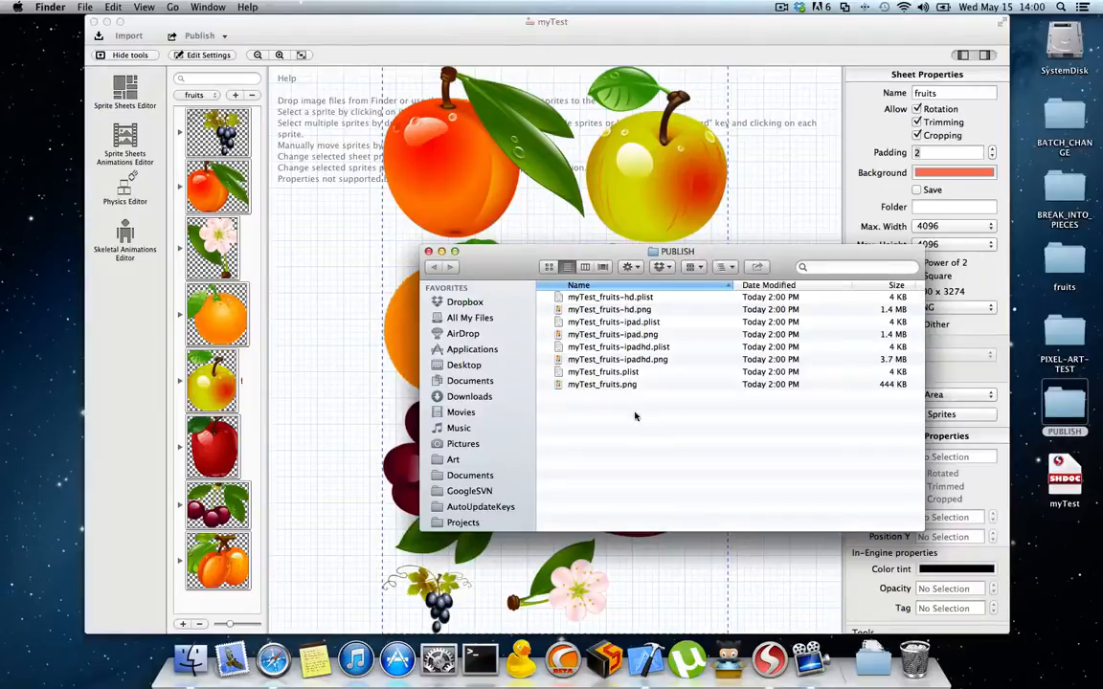
drag(506, 250, 581, 262)
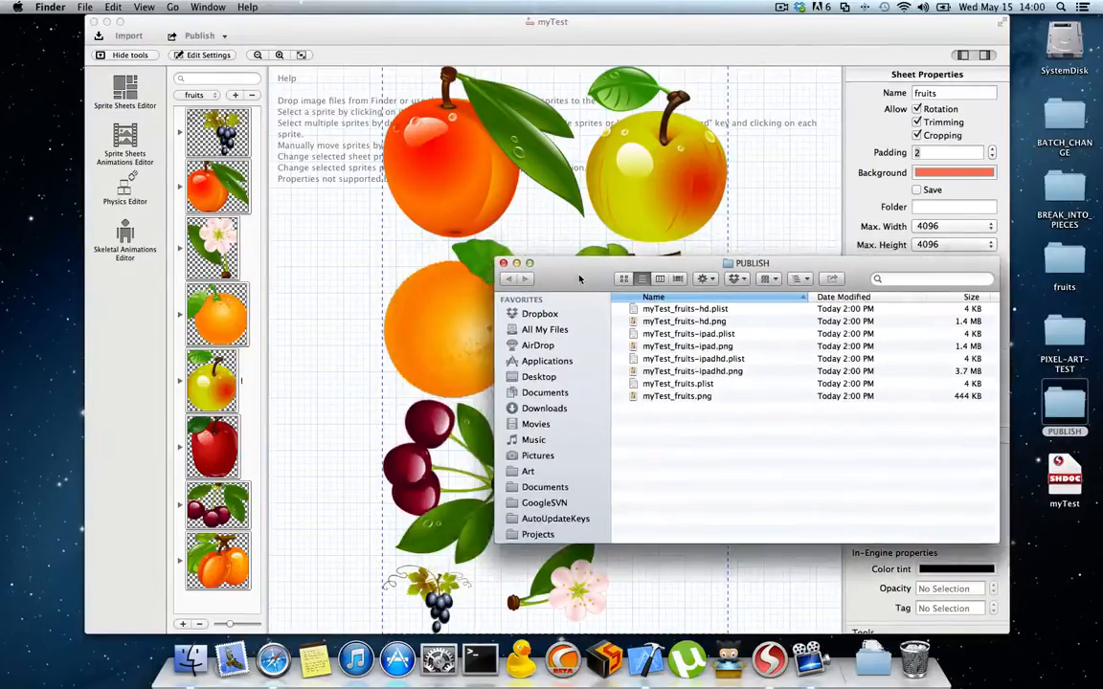
Step: Open the document settings and compare the supported devices' suffixes and ratios with the files in the PUBLISH folder
click(204, 56)
click(204, 56)
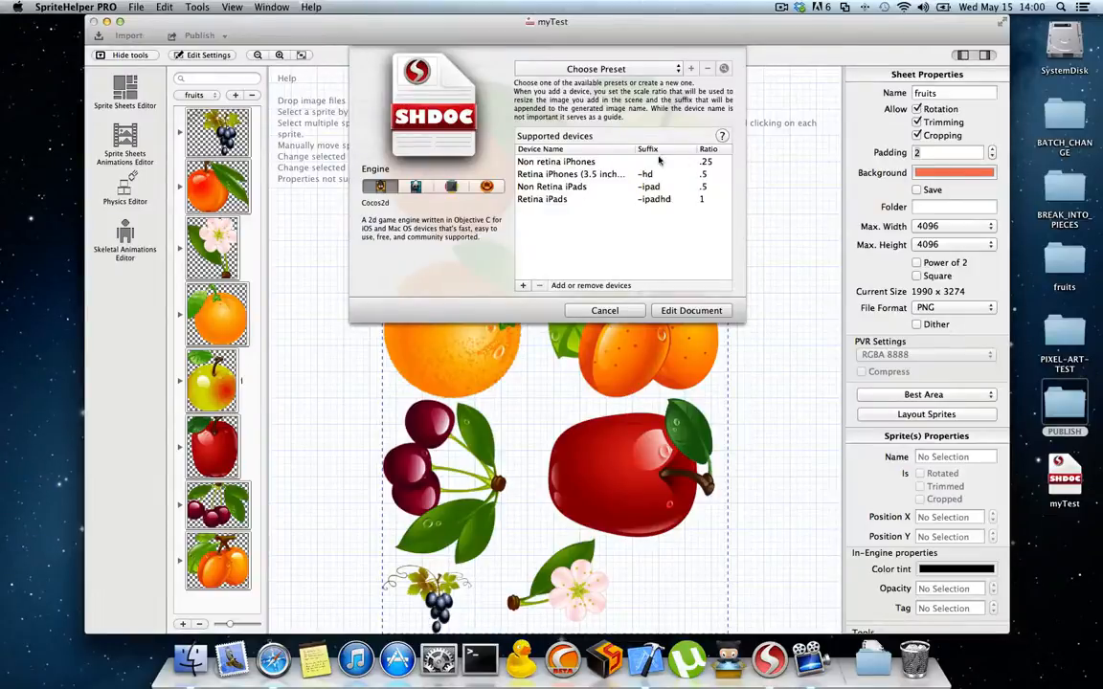
double_click(1062, 404)
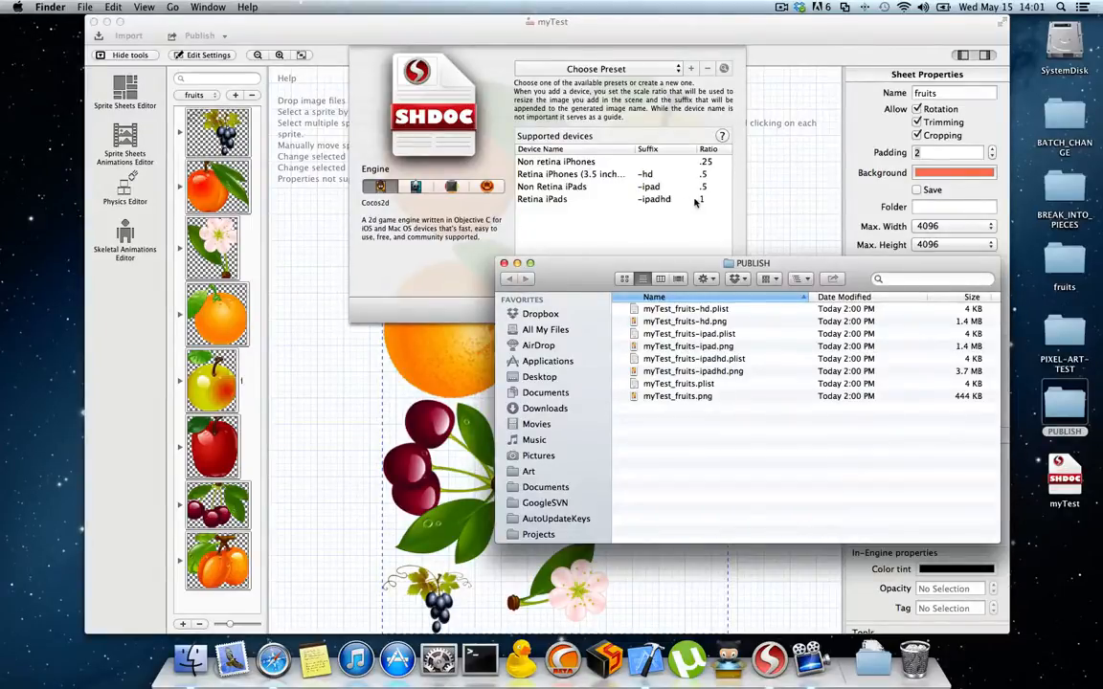
Step: Inspect the pixel dimensions of myTest_fruits-ipadhd.png and myTest_fruits.png in Preview, and close both images
double_click(693, 370)
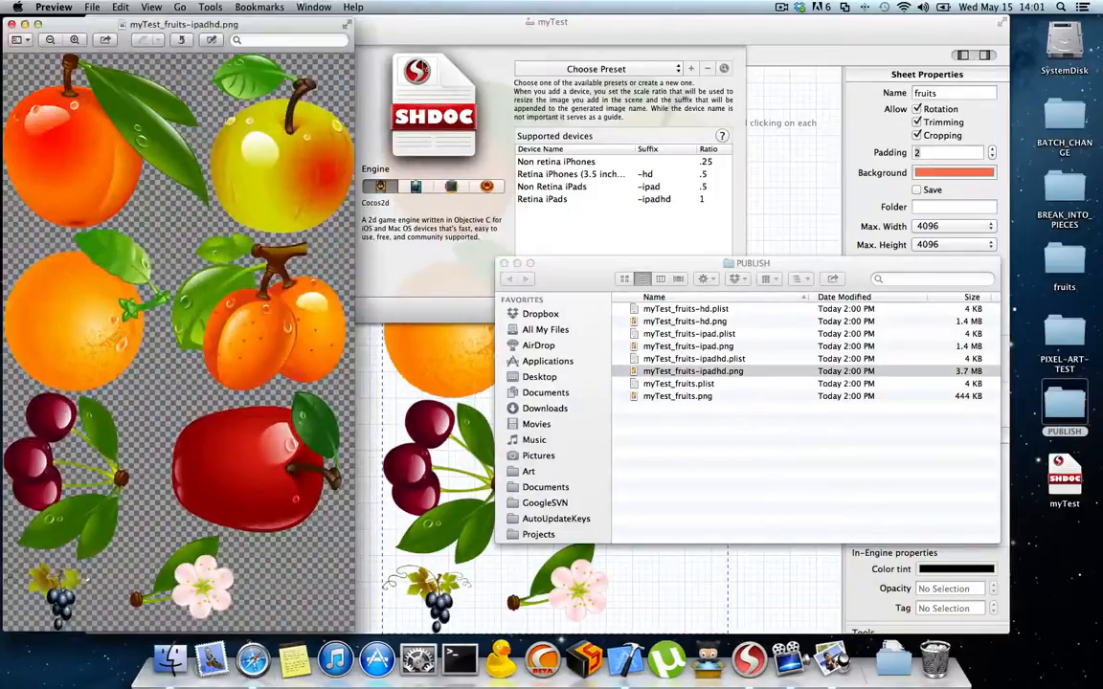
click(209, 7)
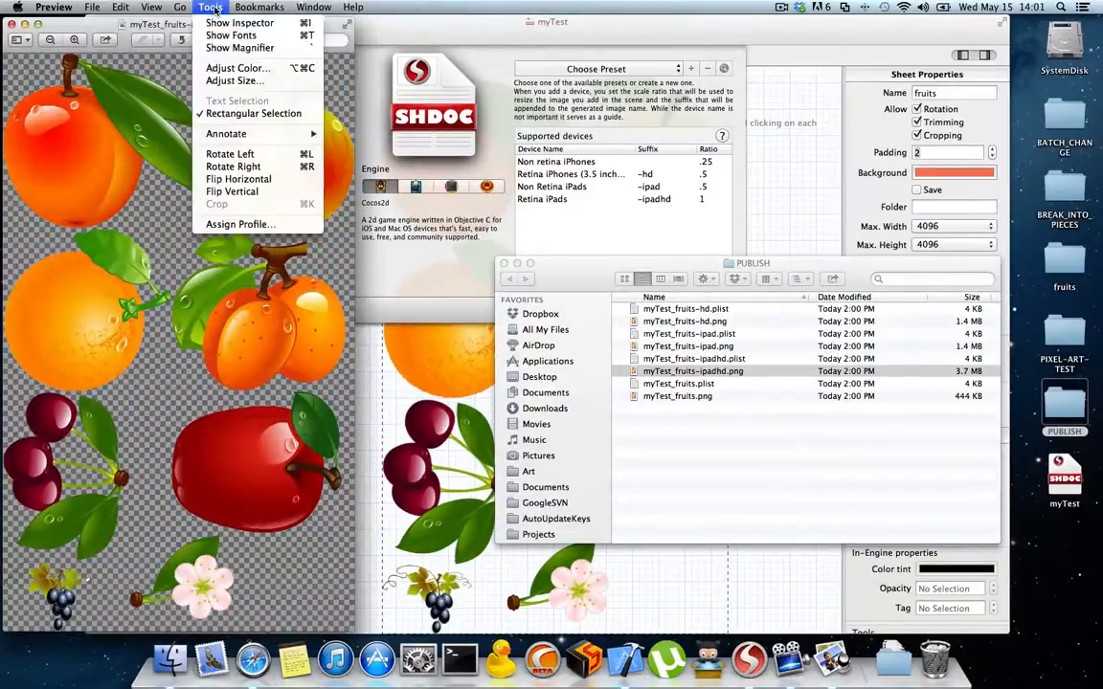
click(207, 24)
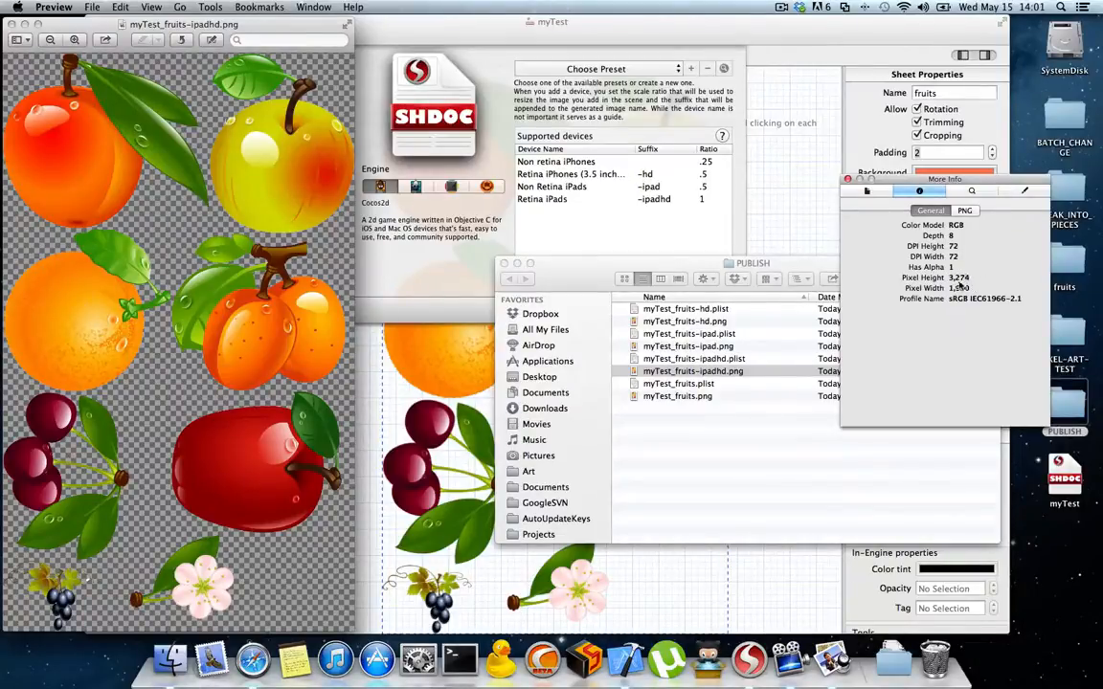
click(654, 383)
click(668, 398)
double_click(668, 400)
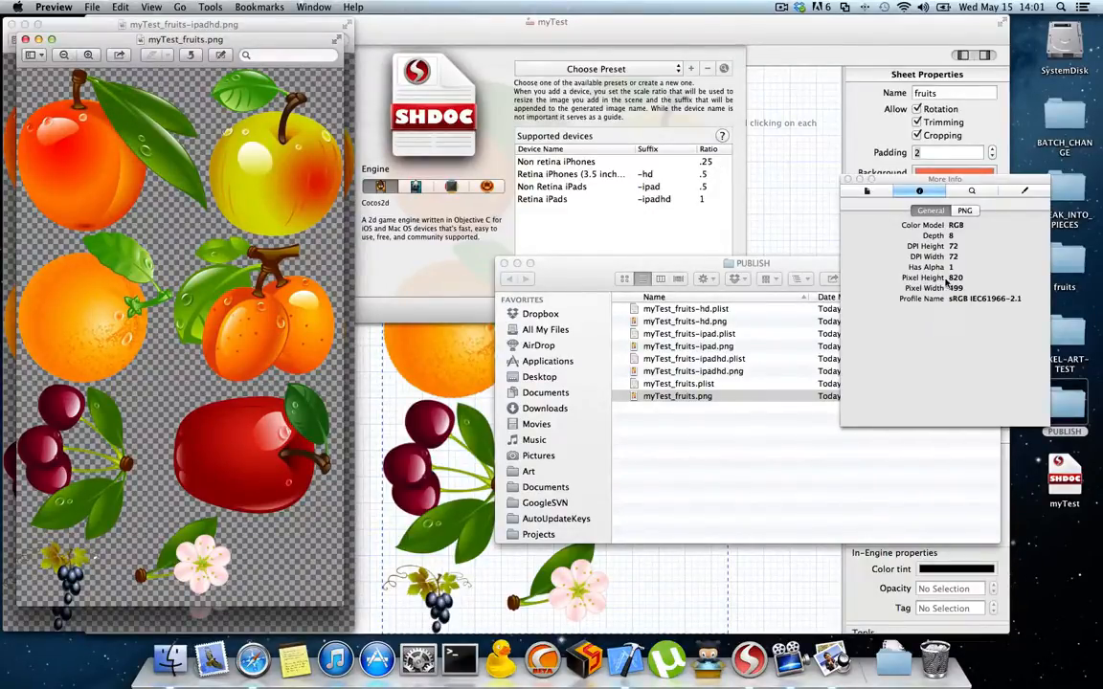
click(848, 179)
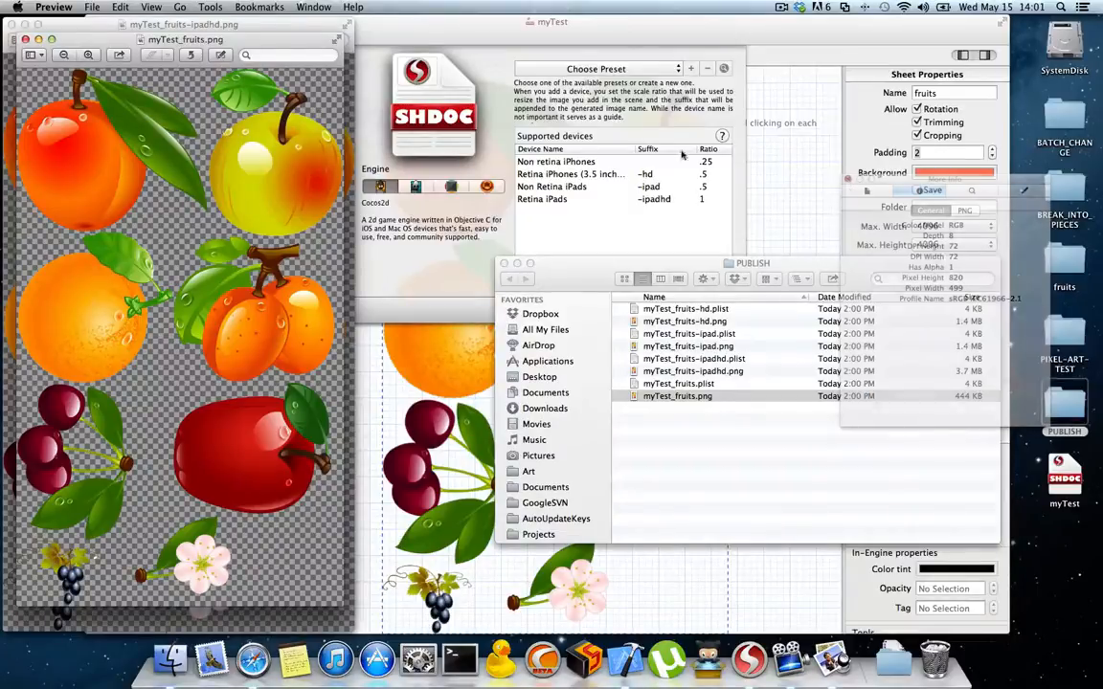
click(25, 39)
click(11, 24)
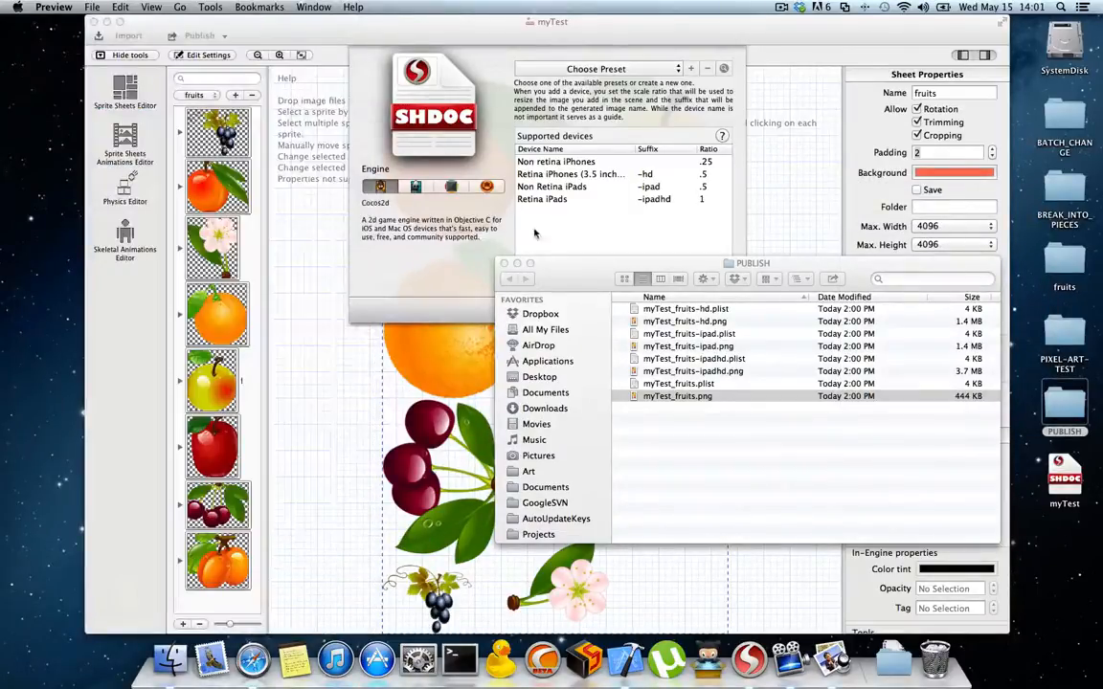
Step: Move all the myTest_fruits files in the PUBLISH folder to the trash and cancel the document settings
drag(697, 439, 688, 309)
right_click(695, 335)
click(741, 395)
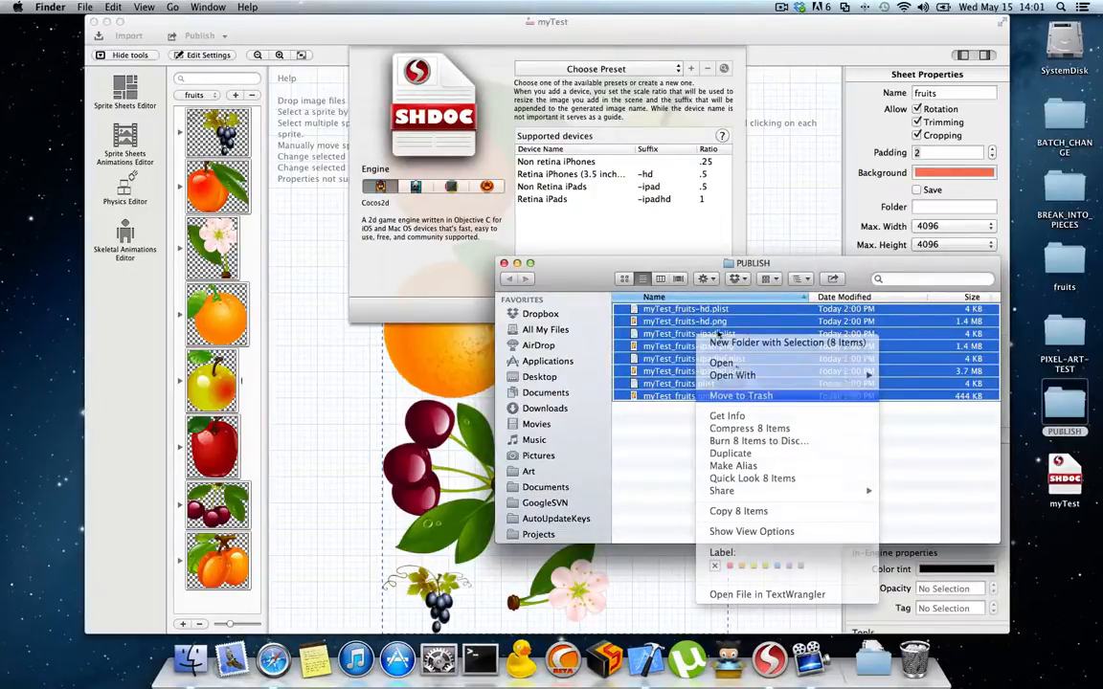
click(436, 273)
click(601, 310)
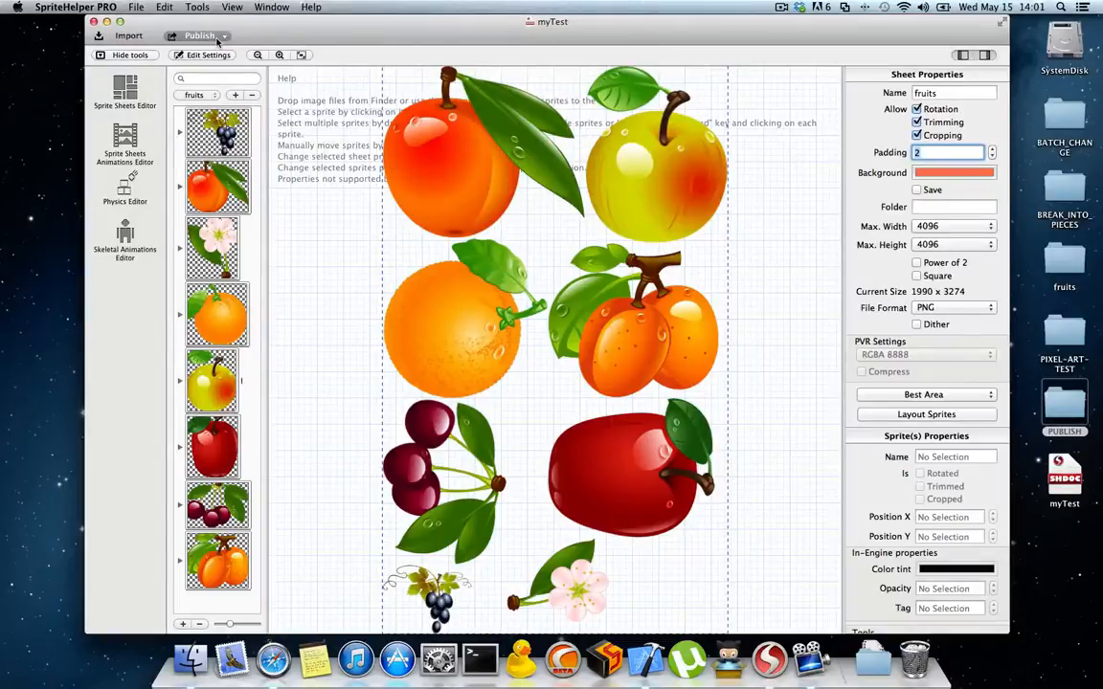
Step: Publish the document to the PUBLISH folder with Test Image Suffixes enabled
click(219, 39)
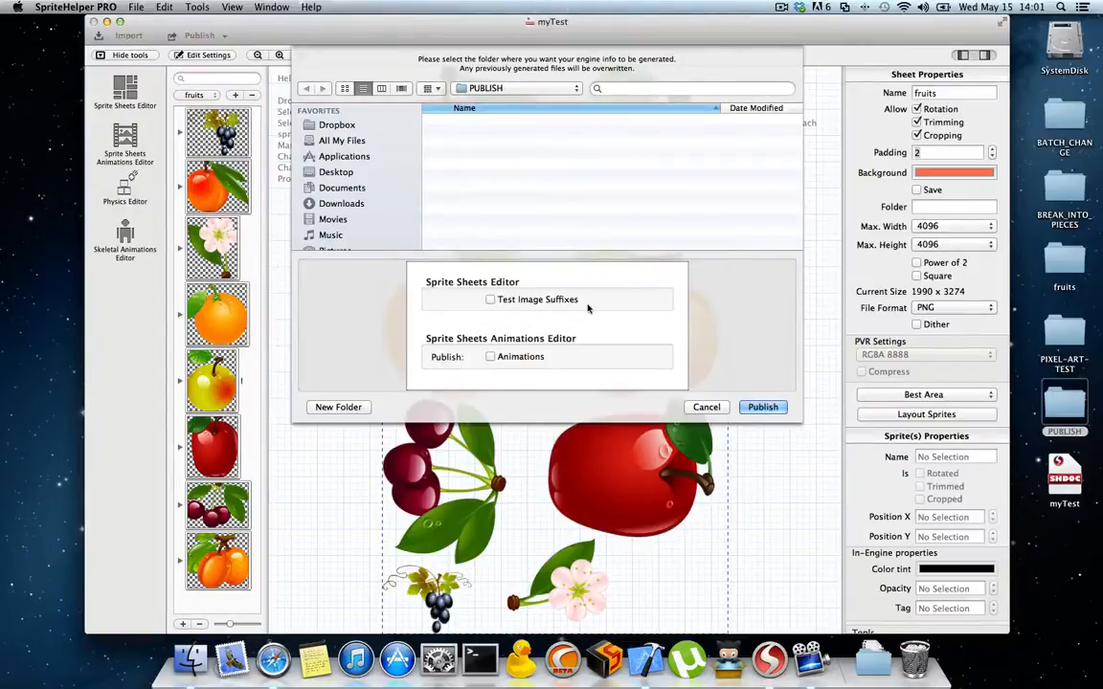
click(490, 301)
click(763, 407)
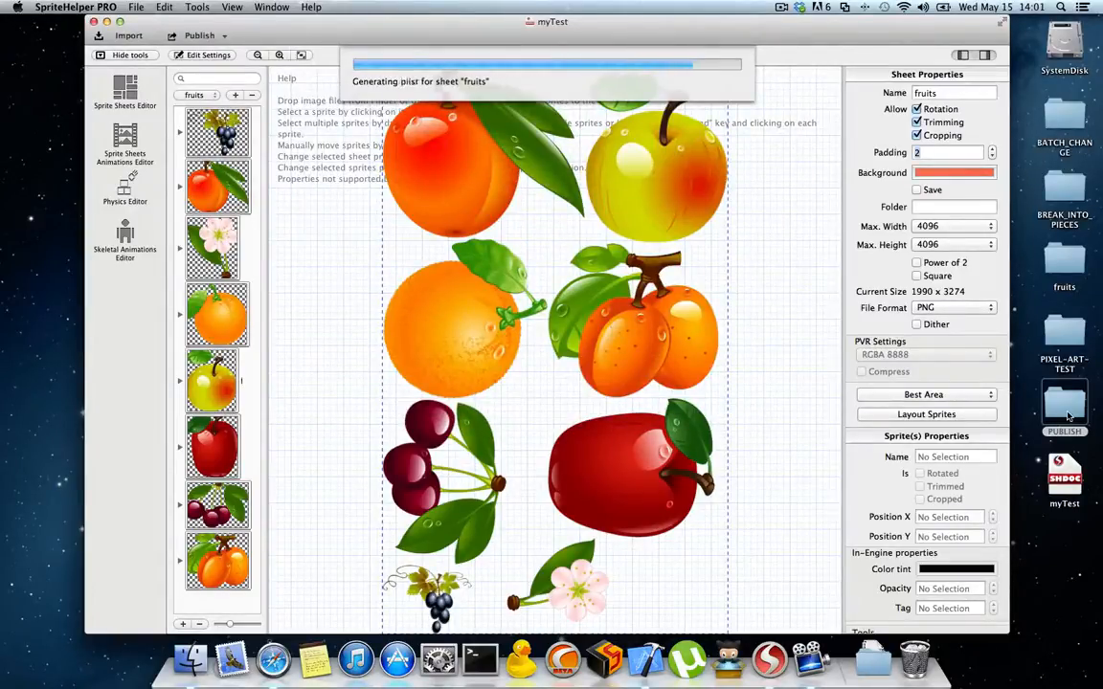
Step: Examine the suffix marking on myTest_fruits-hd.png from the PUBLISH folder, and review the publish options without publishing again
double_click(1069, 415)
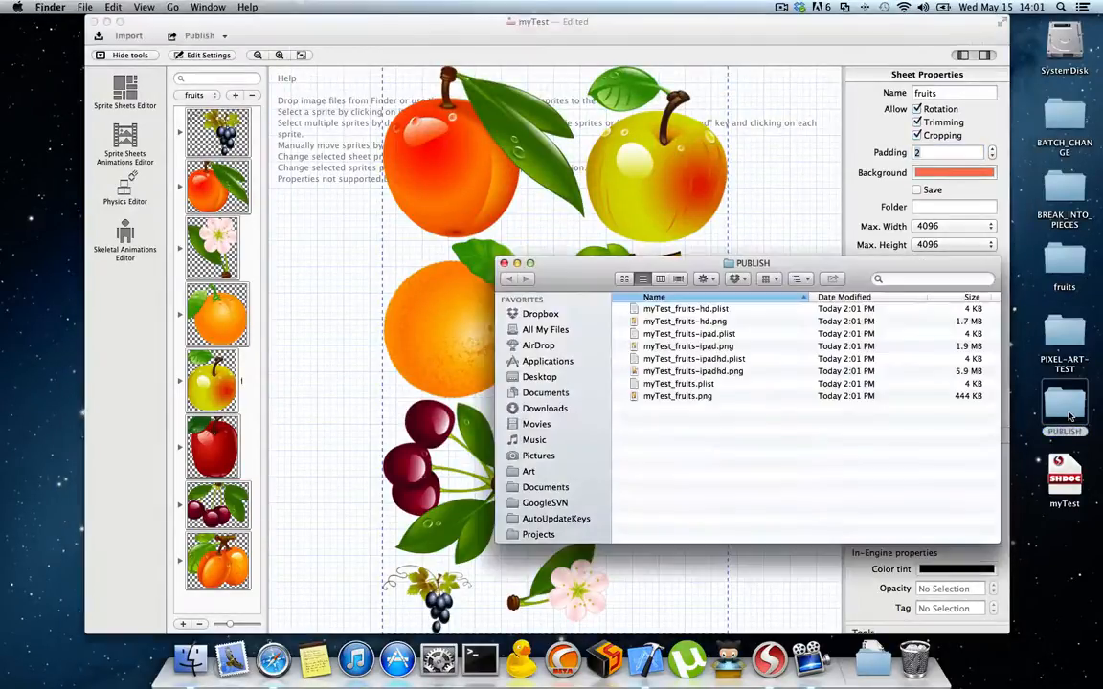
double_click(670, 322)
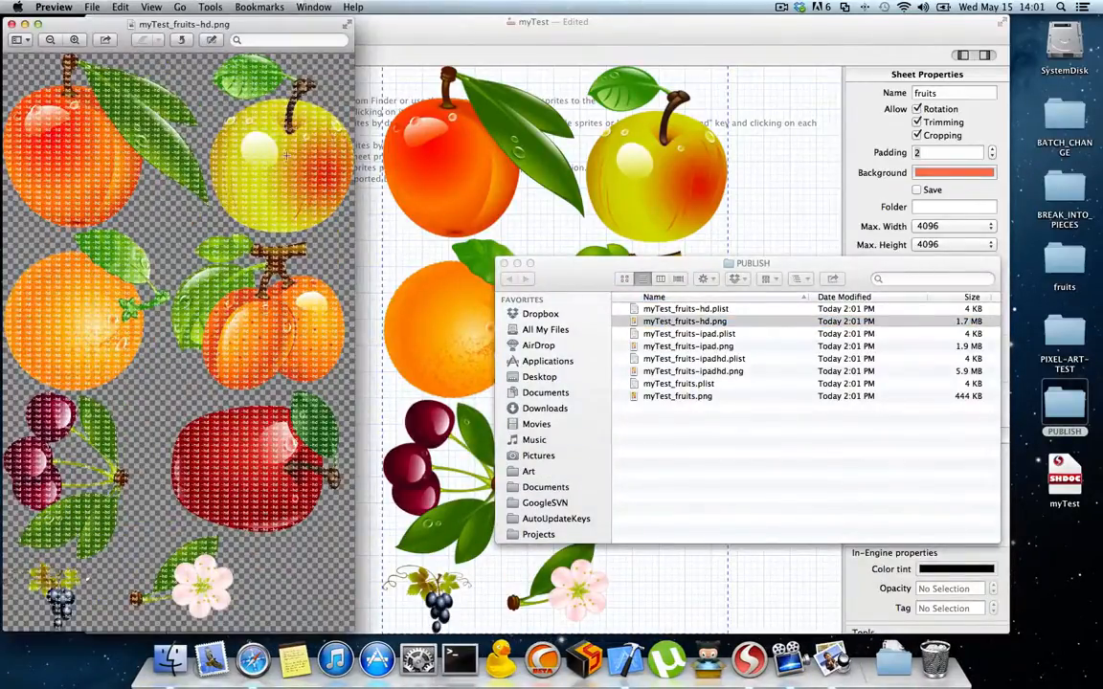
scroll(285, 154, up, 10)
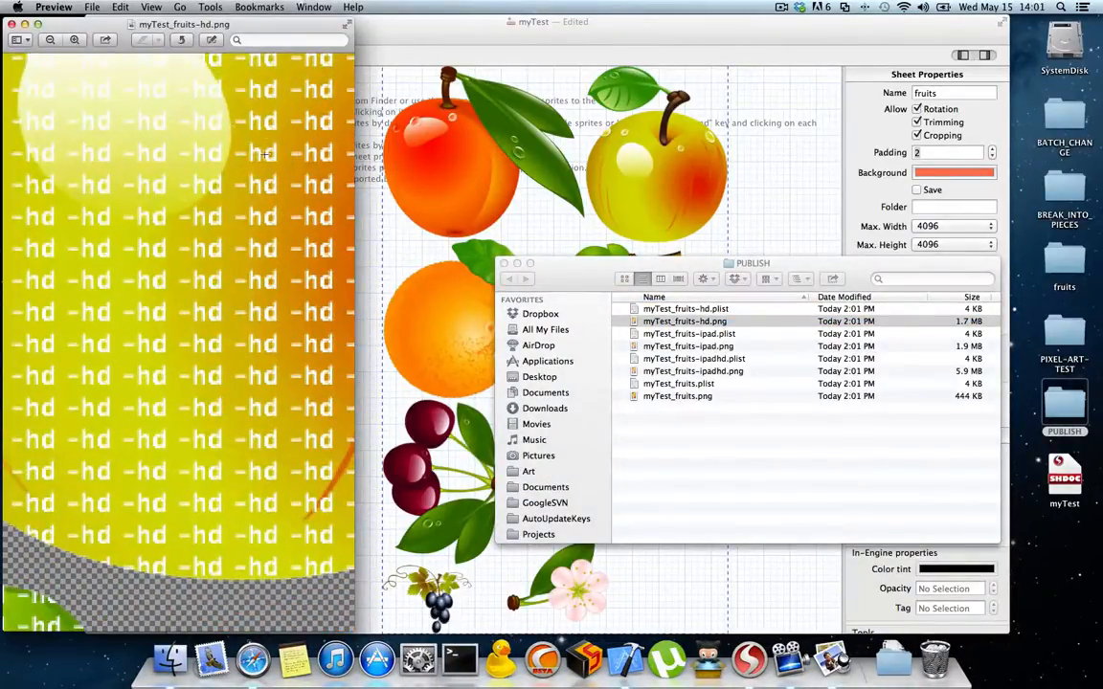
scroll(188, 306, down, 10)
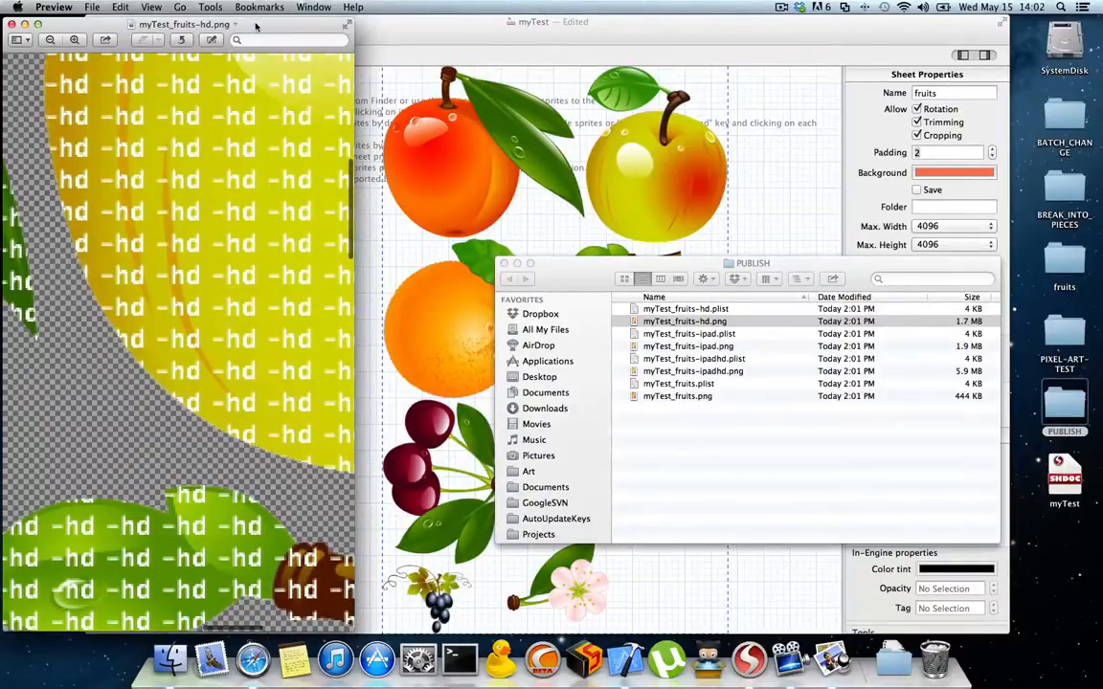
drag(255, 27, 264, 29)
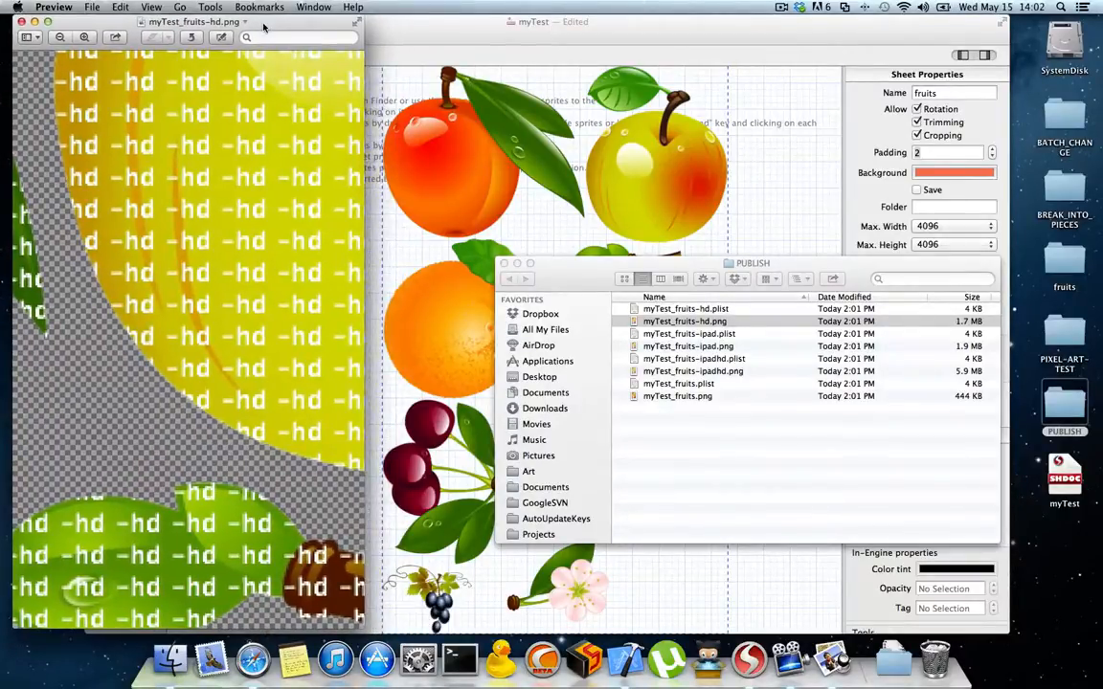
click(21, 21)
click(199, 36)
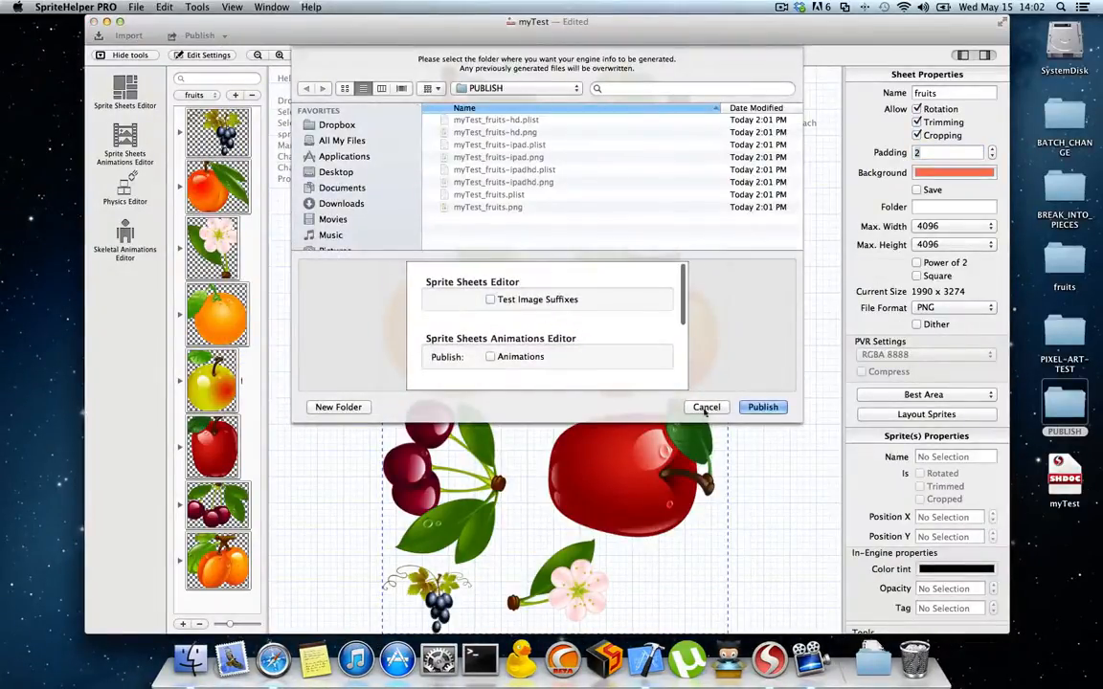
click(706, 407)
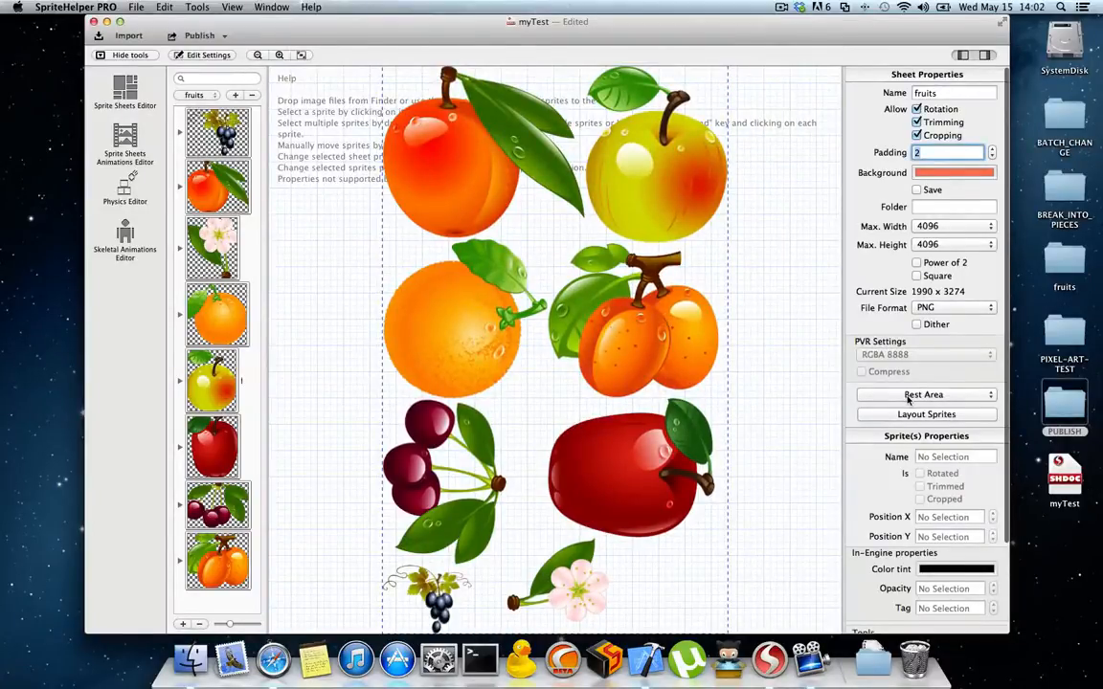
Step: Review the sprite properties by selecting the fruit1.png apricots, adding the yellow apple, and reselecting the apricots alone
scroll(919, 407, down, 5)
scroll(927, 417, down, 4)
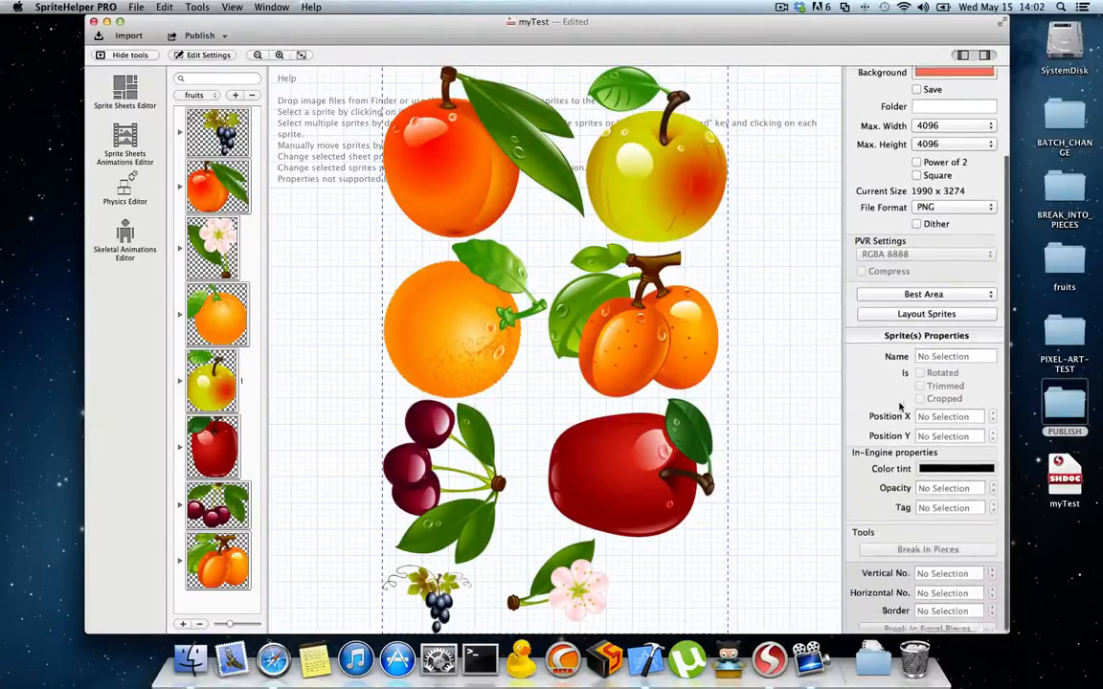
click(639, 319)
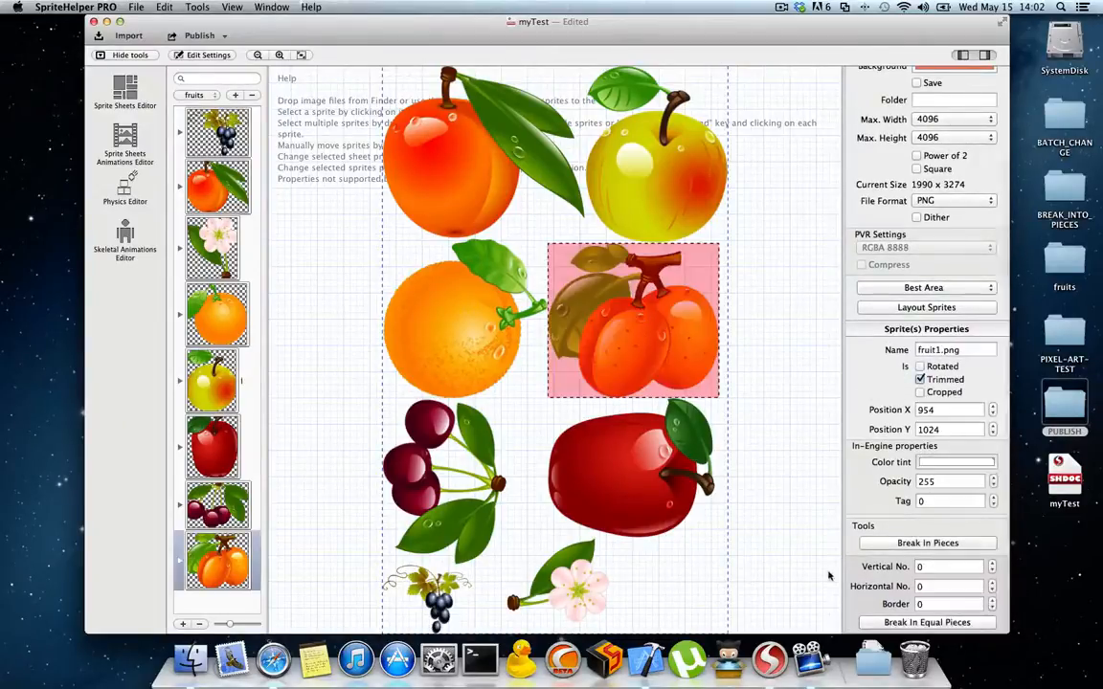
super+click(644, 204)
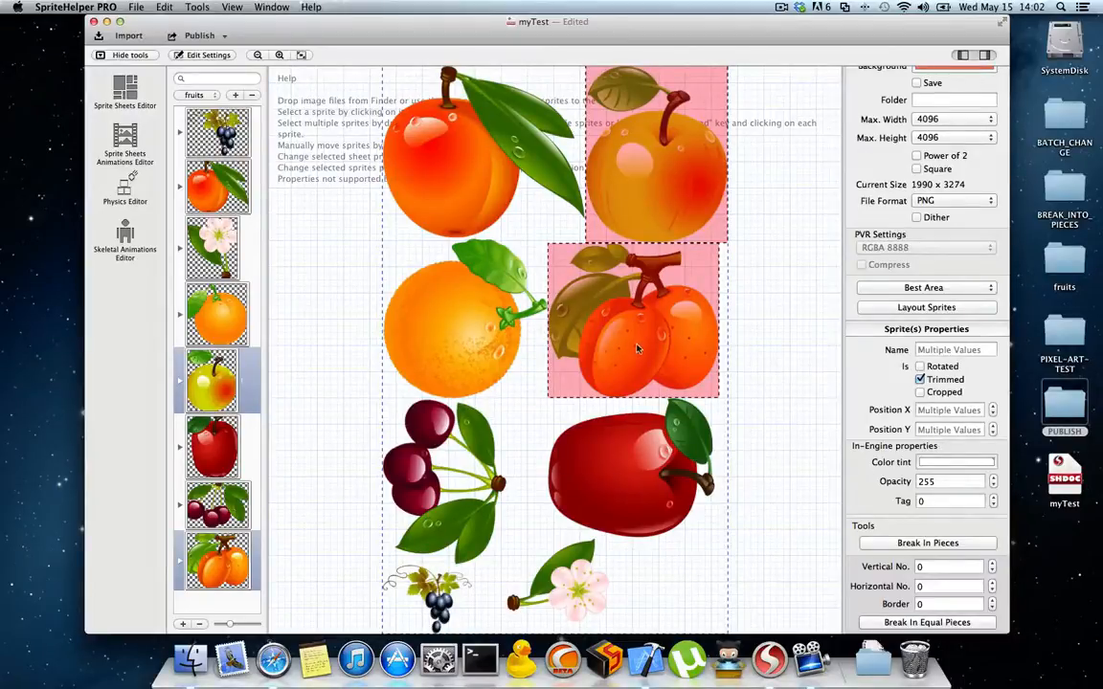
click(767, 376)
click(647, 350)
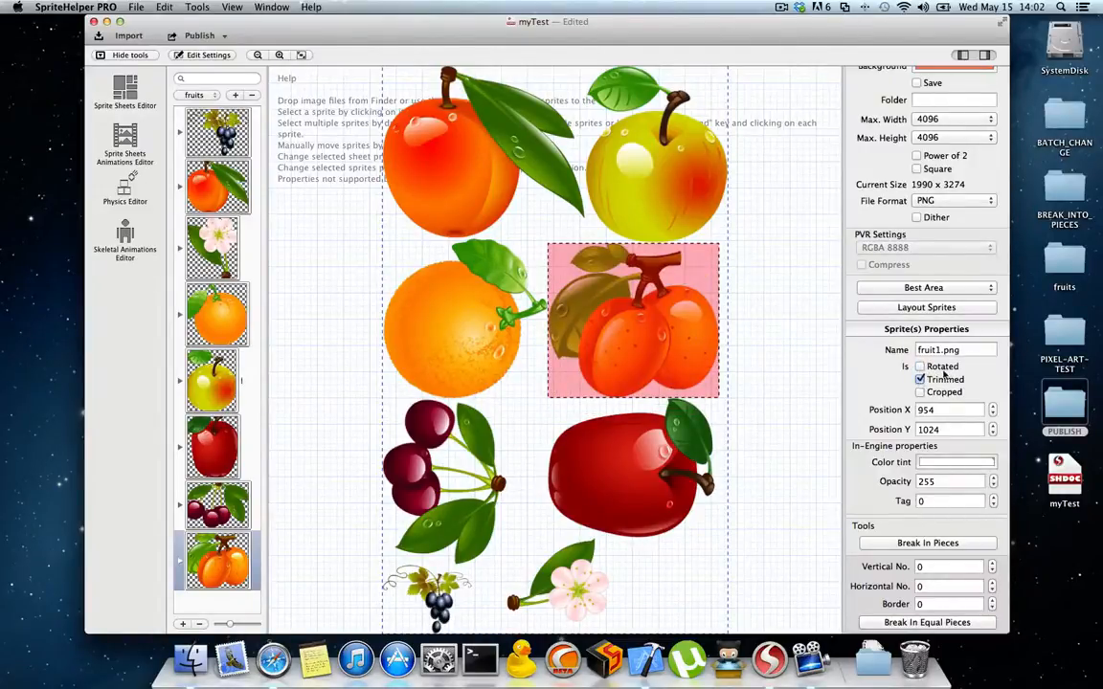
Step: Delete the fruits sheet from the document
click(251, 96)
click(579, 106)
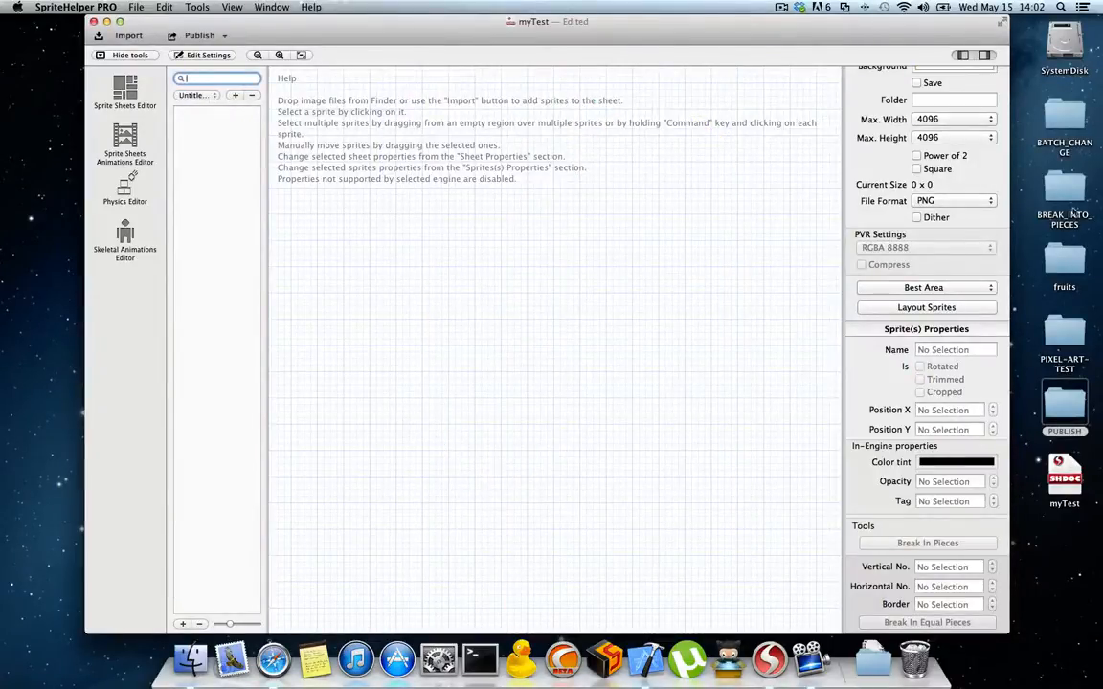
Step: Add the seven object images from the desktop's BATCH_CHANGE folder to the empty sheet and lay out the sprites
click(1072, 213)
double_click(1065, 117)
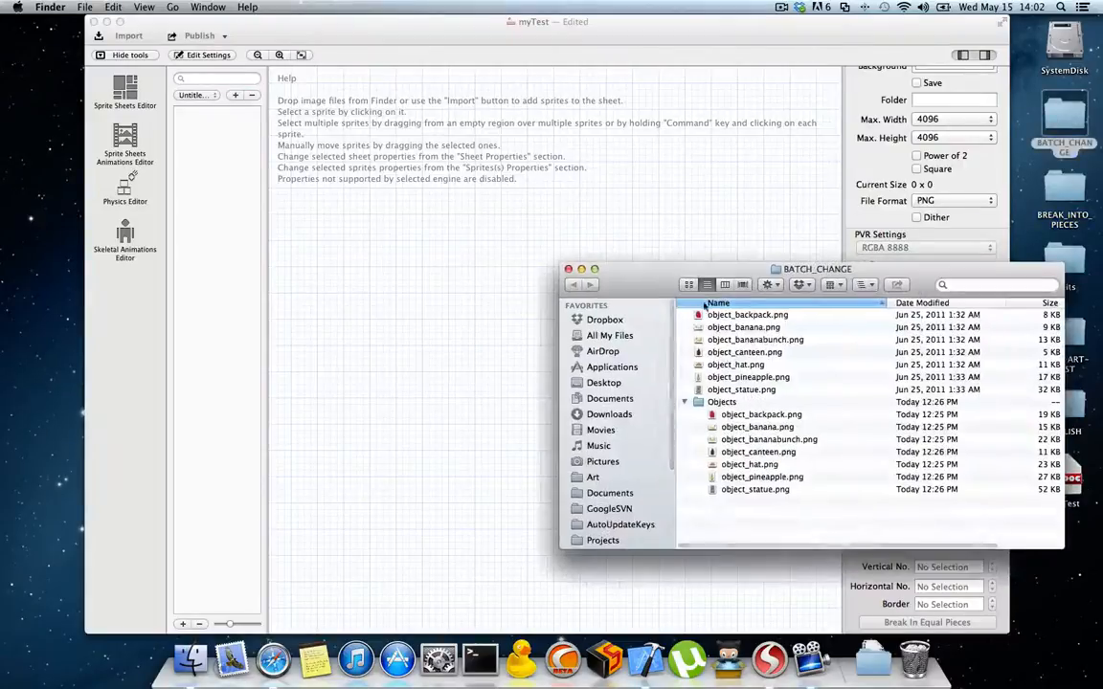
drag(682, 308, 507, 258)
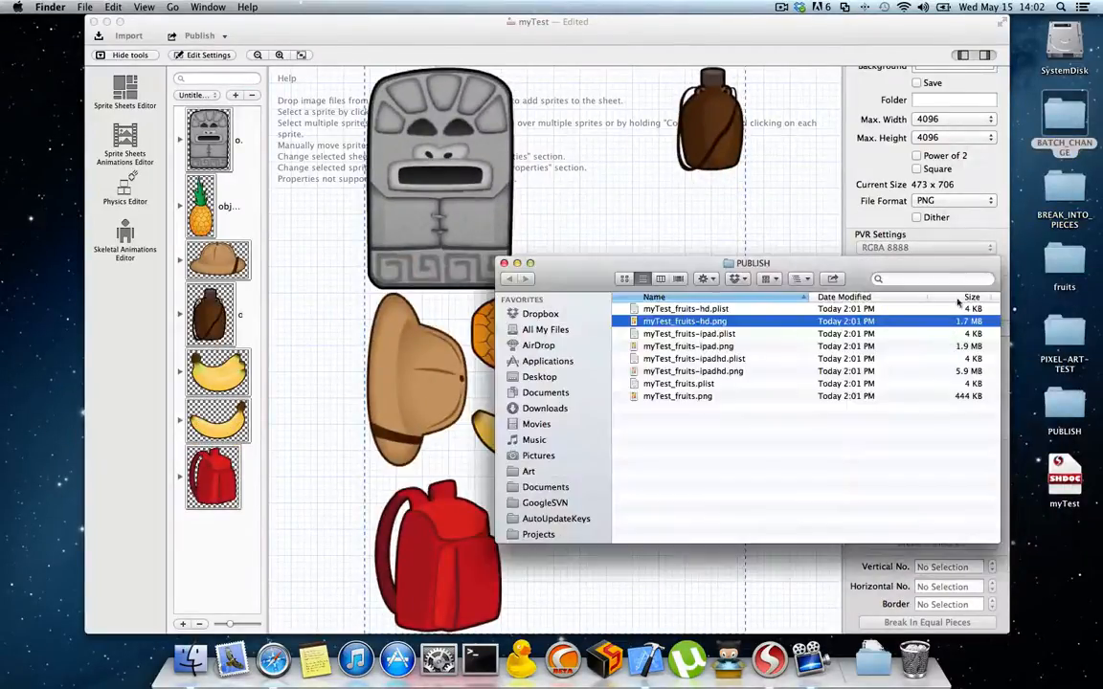
click(503, 264)
click(946, 310)
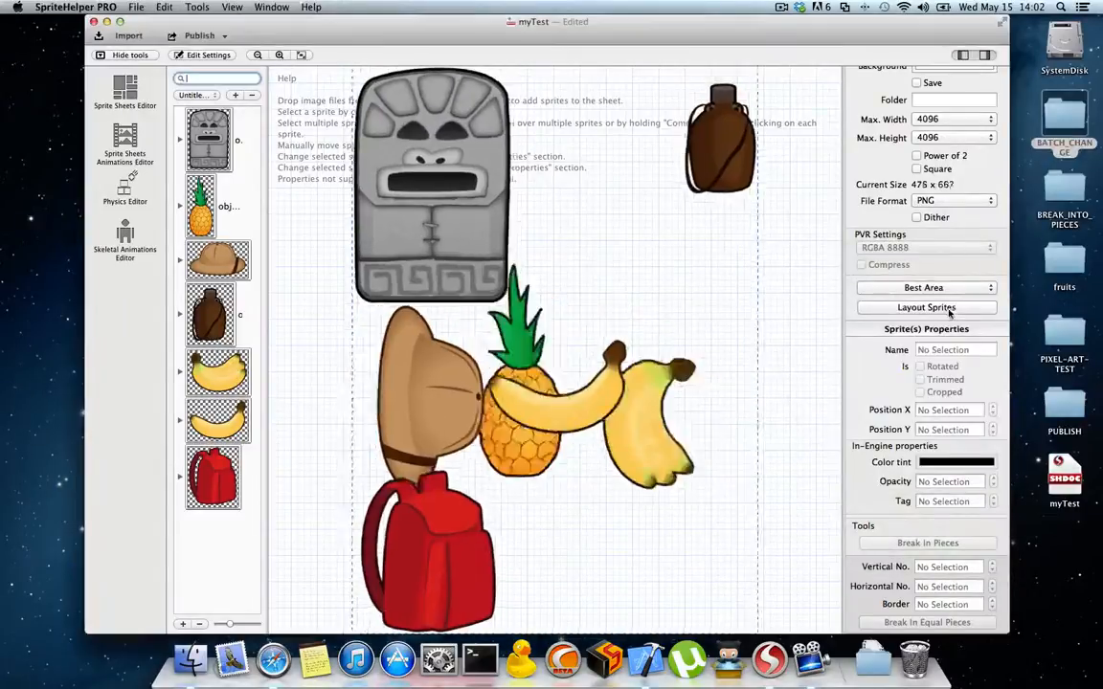
Step: Set the banana bunch sprite to cropped instead of trimmed
click(668, 281)
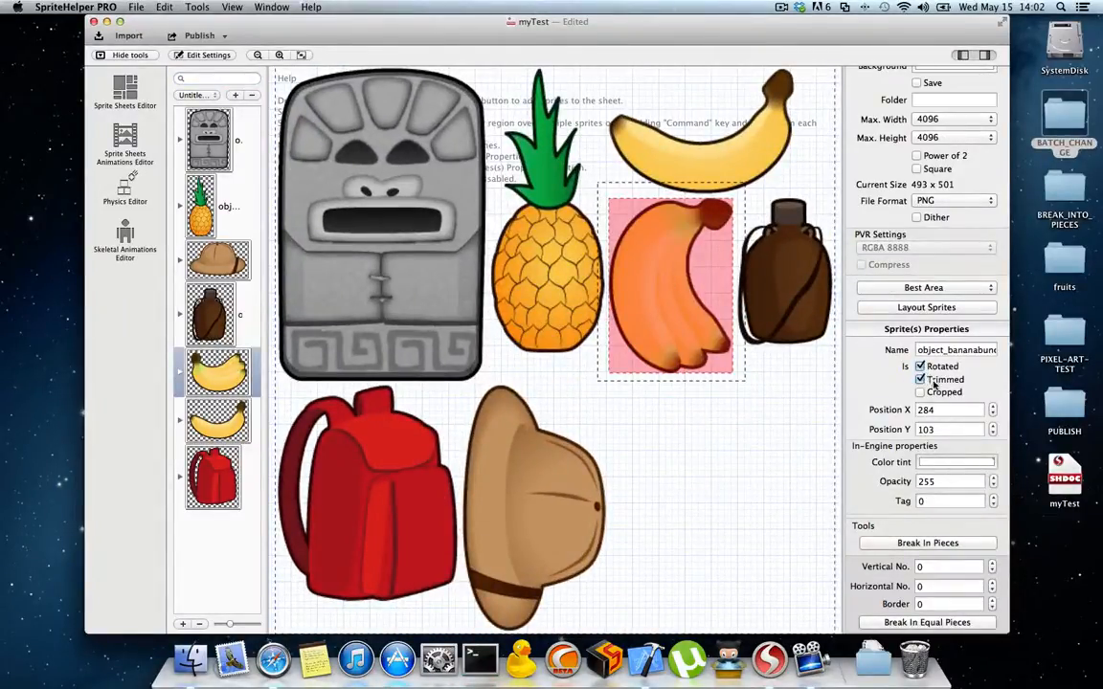
scroll(725, 277, up, 5)
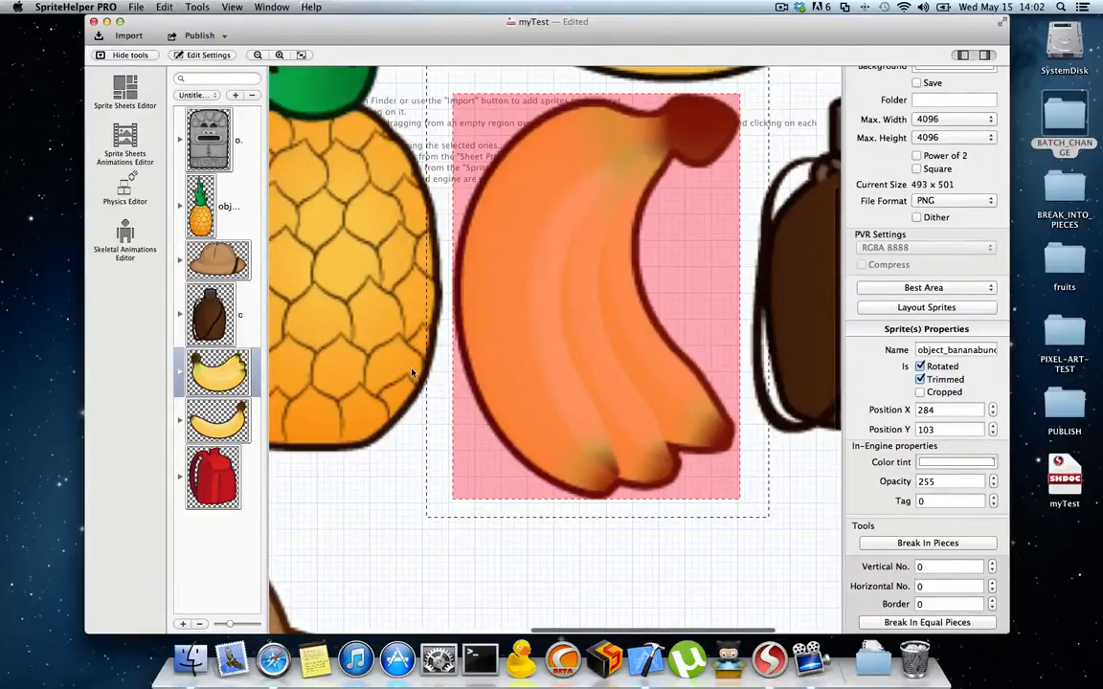
scroll(544, 262, up, 3)
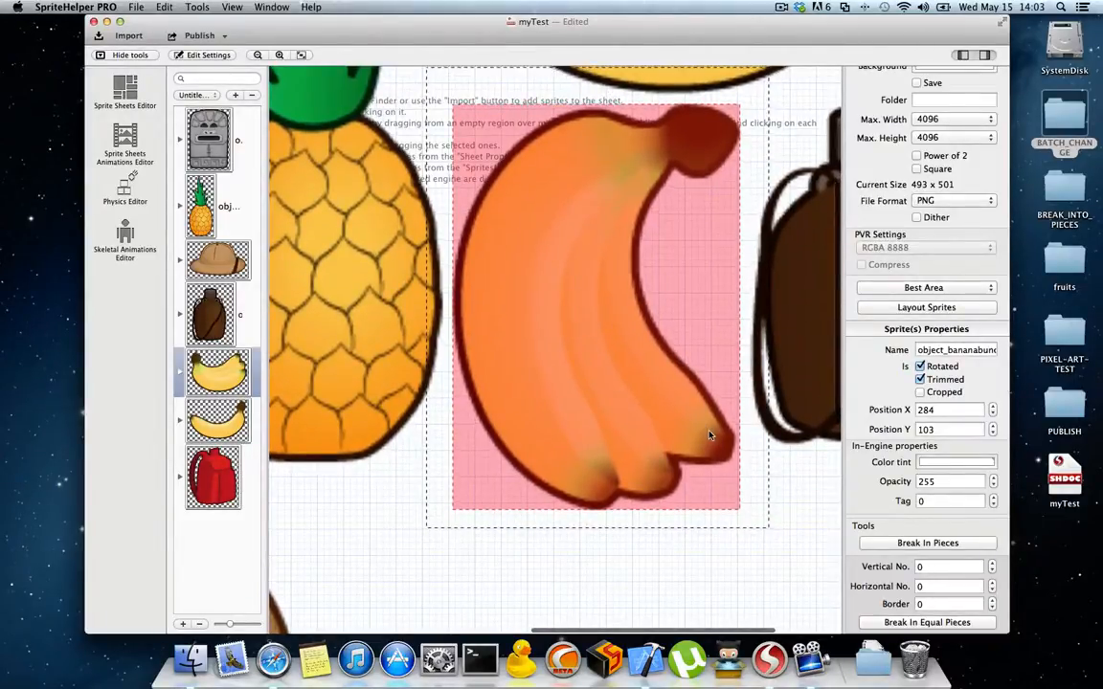
click(920, 392)
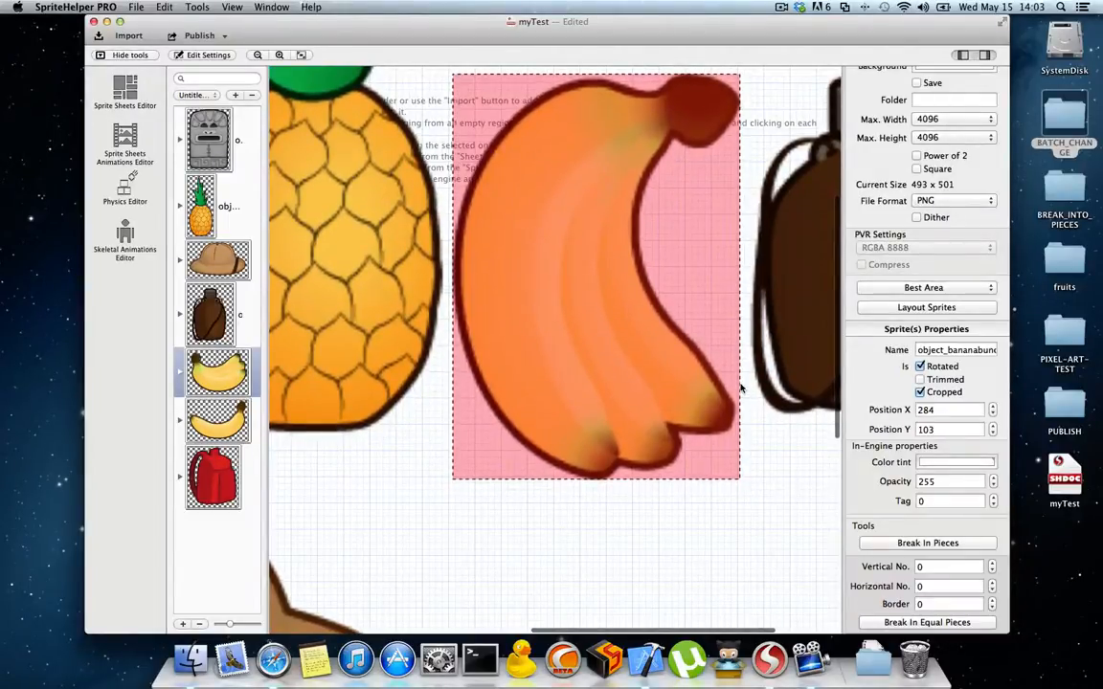
Step: Turn off cropping for the banana bunch sprite and toggle its rotation property, leaving it rotated
click(920, 366)
click(921, 392)
click(921, 367)
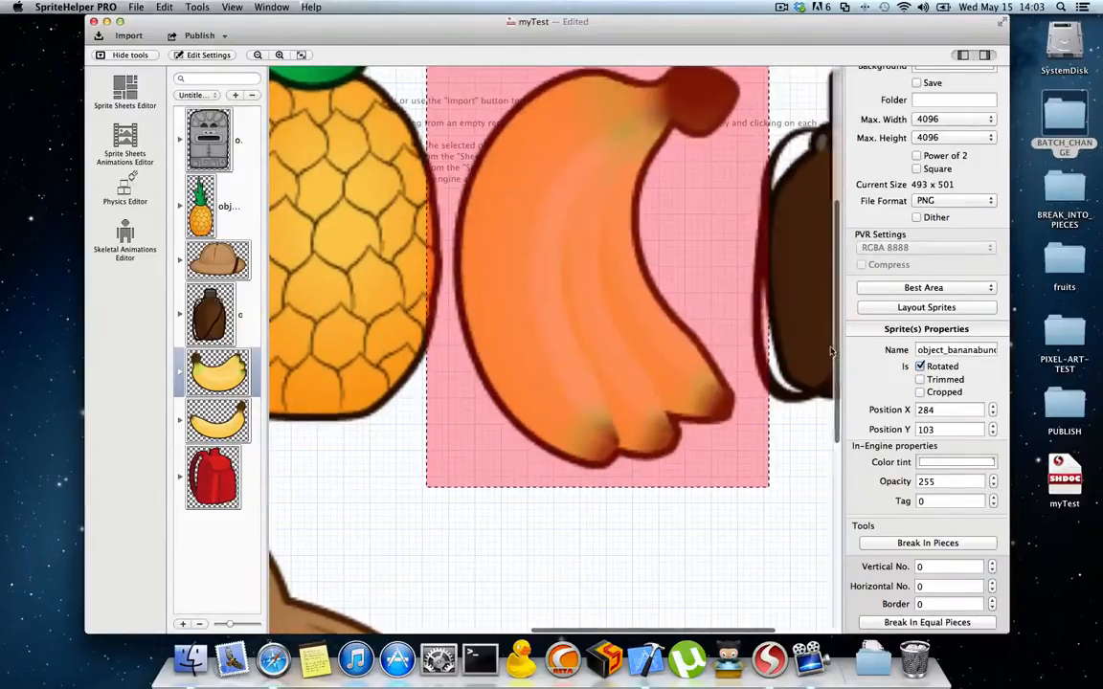
scroll(642, 378, down, 5)
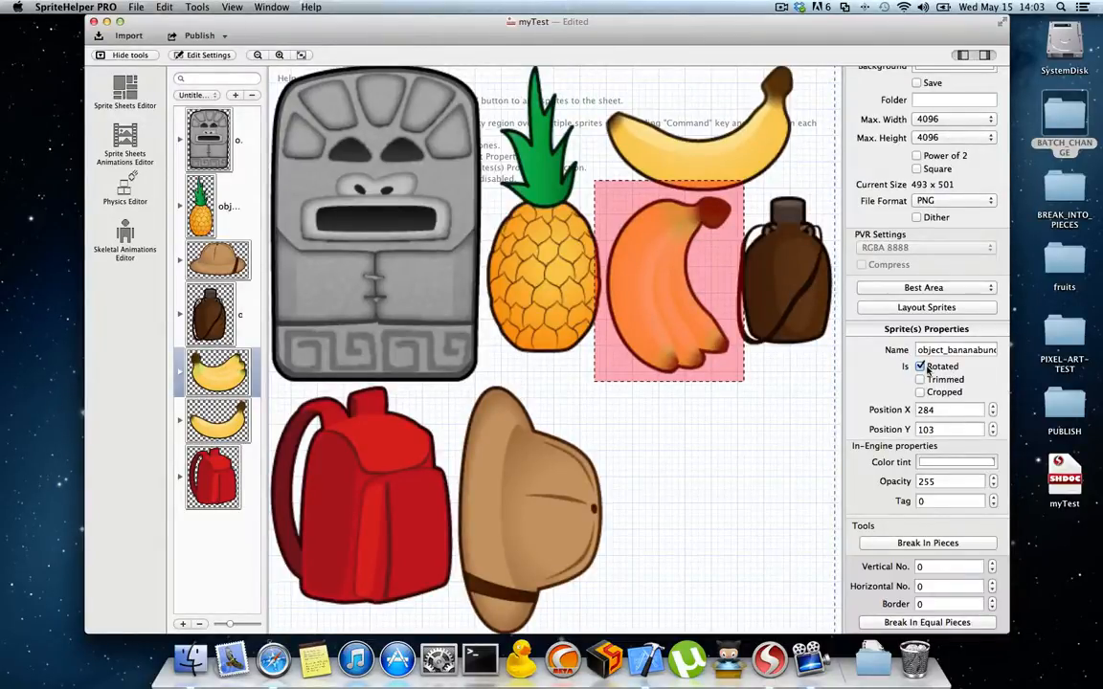
click(926, 372)
click(925, 372)
Step: Move the banana bunch to about 299, 267, place the canteen beneath the single banana, and toggle the bunch's rotation
drag(655, 287, 714, 462)
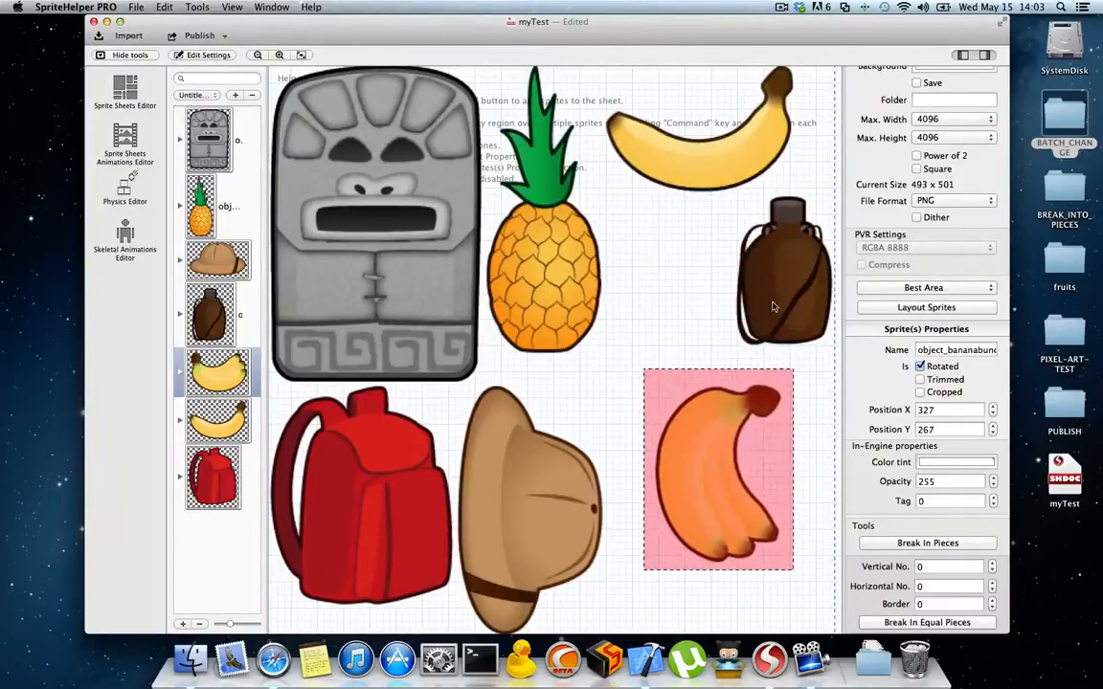
drag(773, 306, 670, 297)
drag(724, 460, 690, 460)
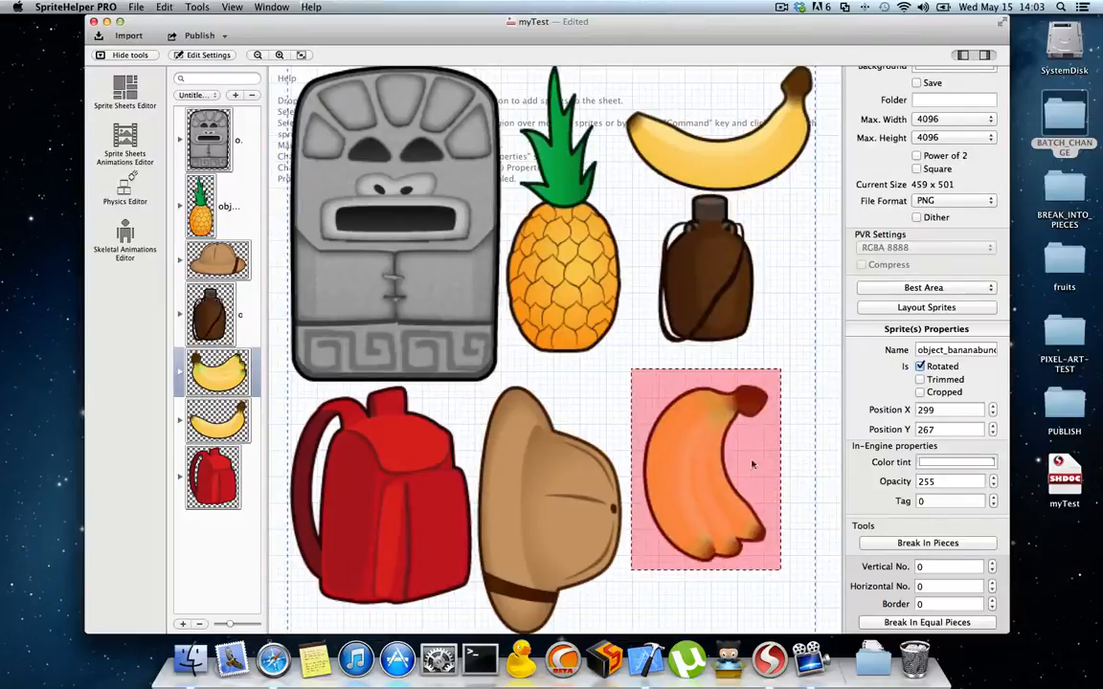
click(922, 368)
click(922, 367)
click(922, 367)
click(922, 367)
Step: Lay out the sprites again using the Best Area method with rotation, trimming and cropping allowed
scroll(900, 206, up, 3)
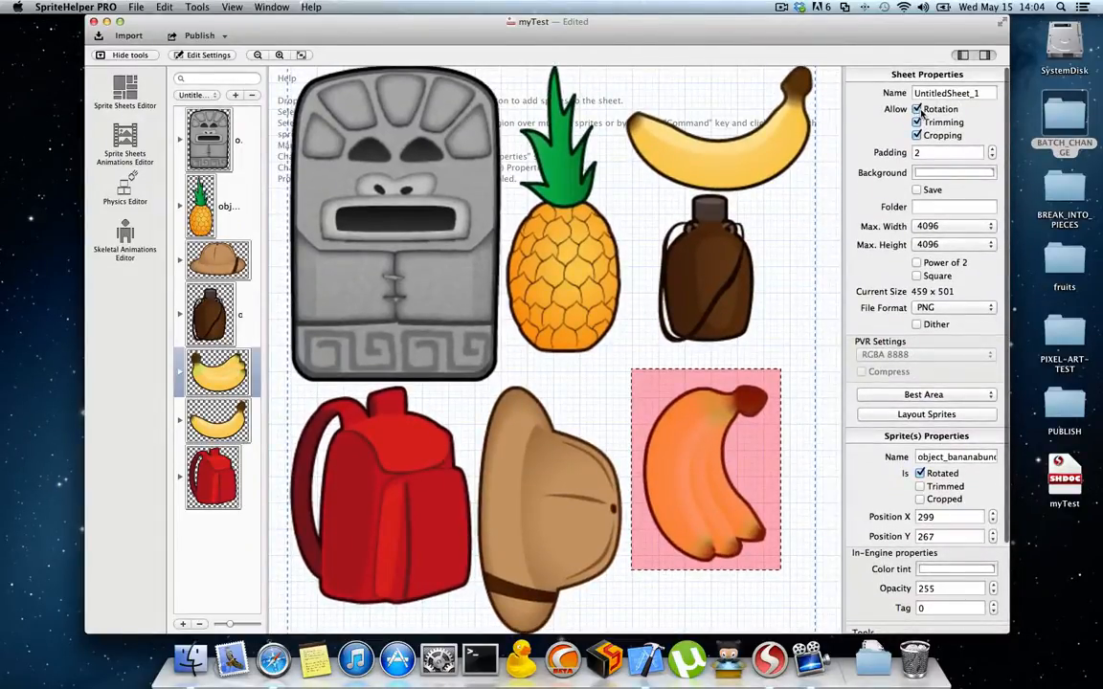
scroll(879, 402, down, 2)
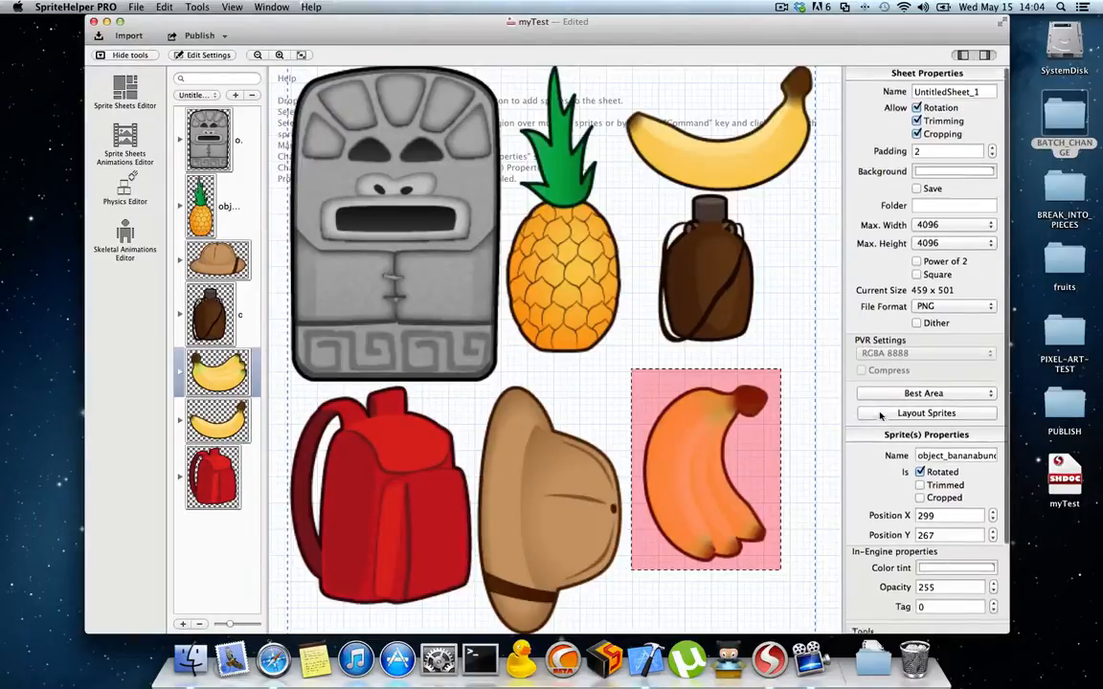
scroll(879, 417, up, 2)
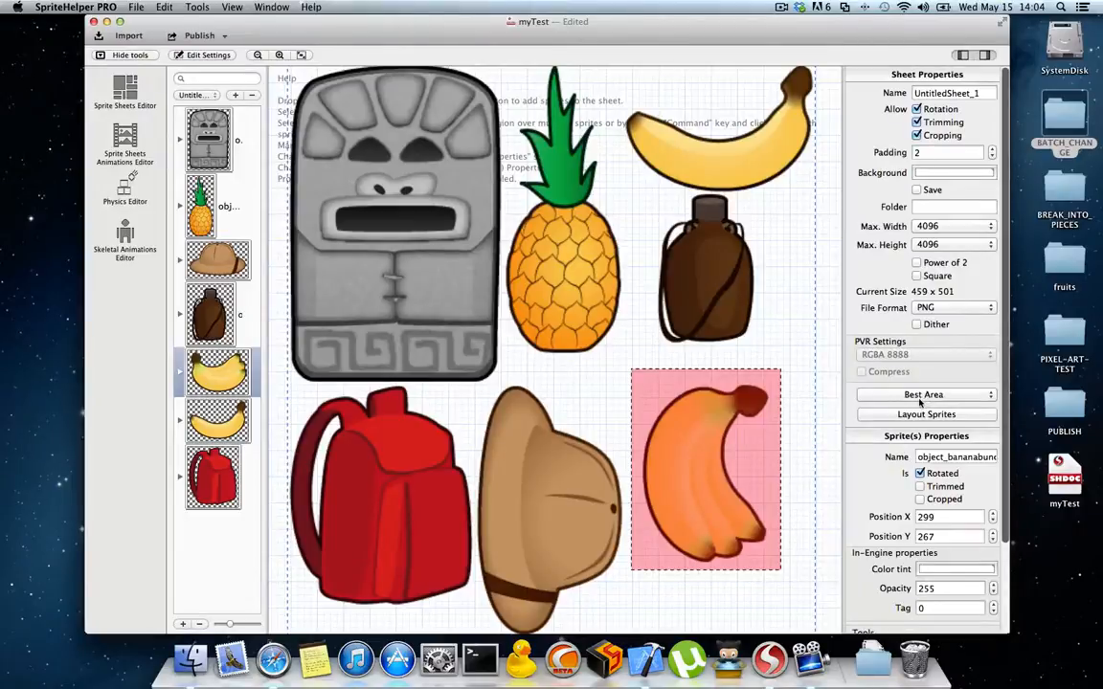
click(927, 415)
Step: Reposition the banana bunch sprite lower on the sheet, at about X 291 and Y 216
scroll(900, 441, down, 4)
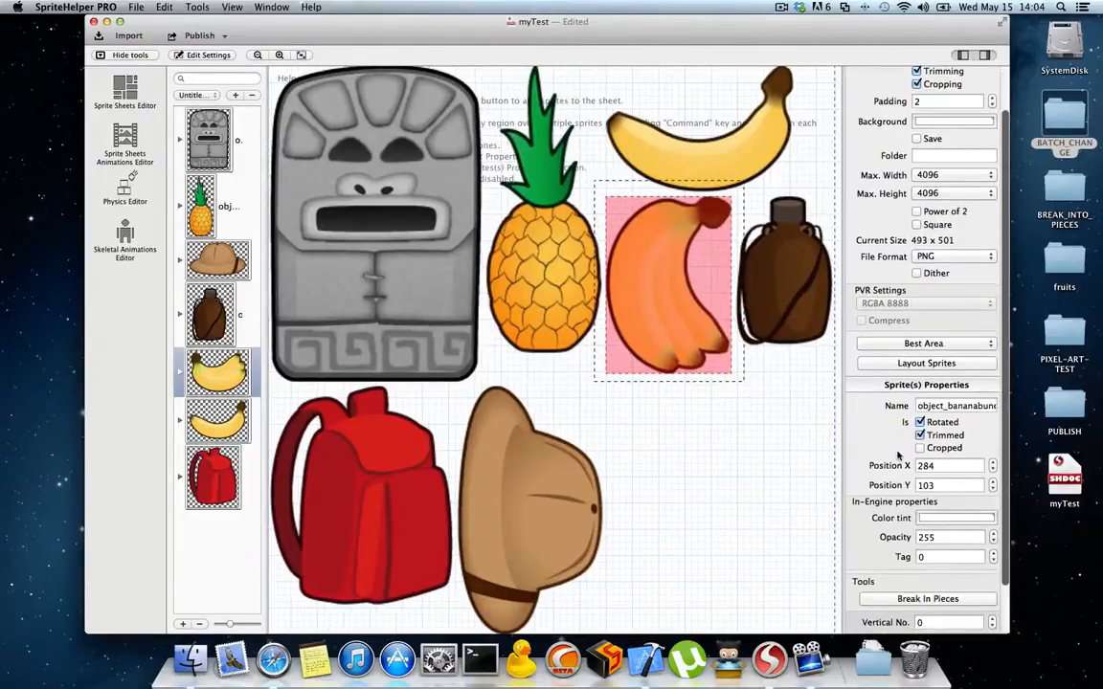
scroll(896, 458, down, 1)
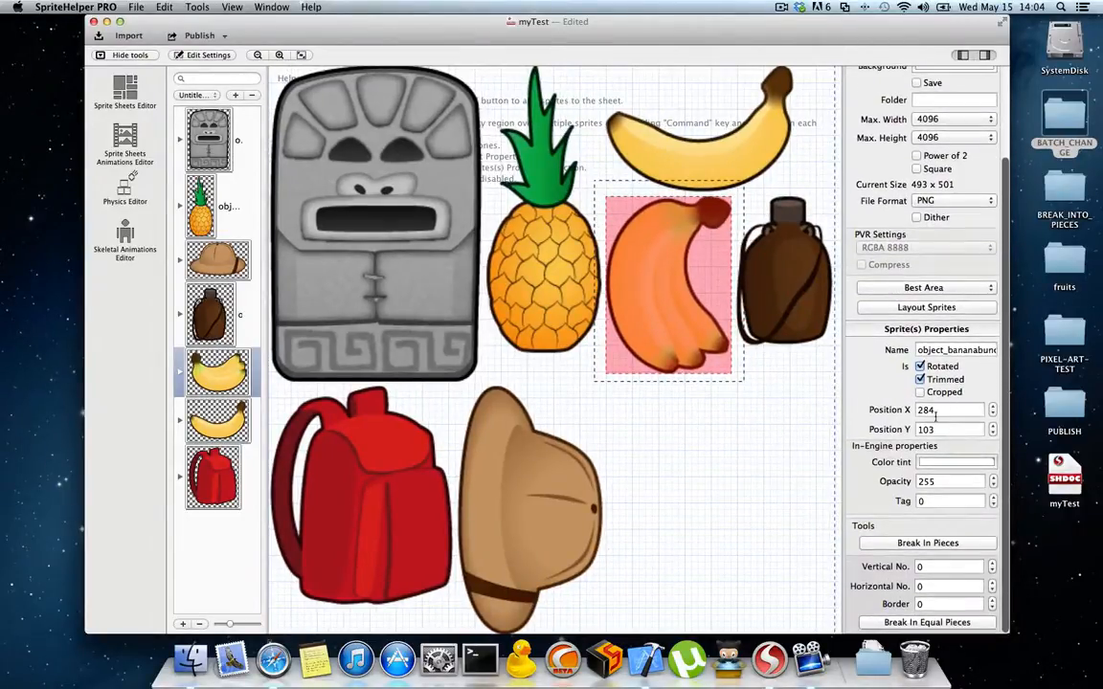
mouse_move(674, 260)
mouse_down()
mouse_move(697, 423)
mouse_move(636, 285)
mouse_move(649, 310)
mouse_move(663, 279)
mouse_up()
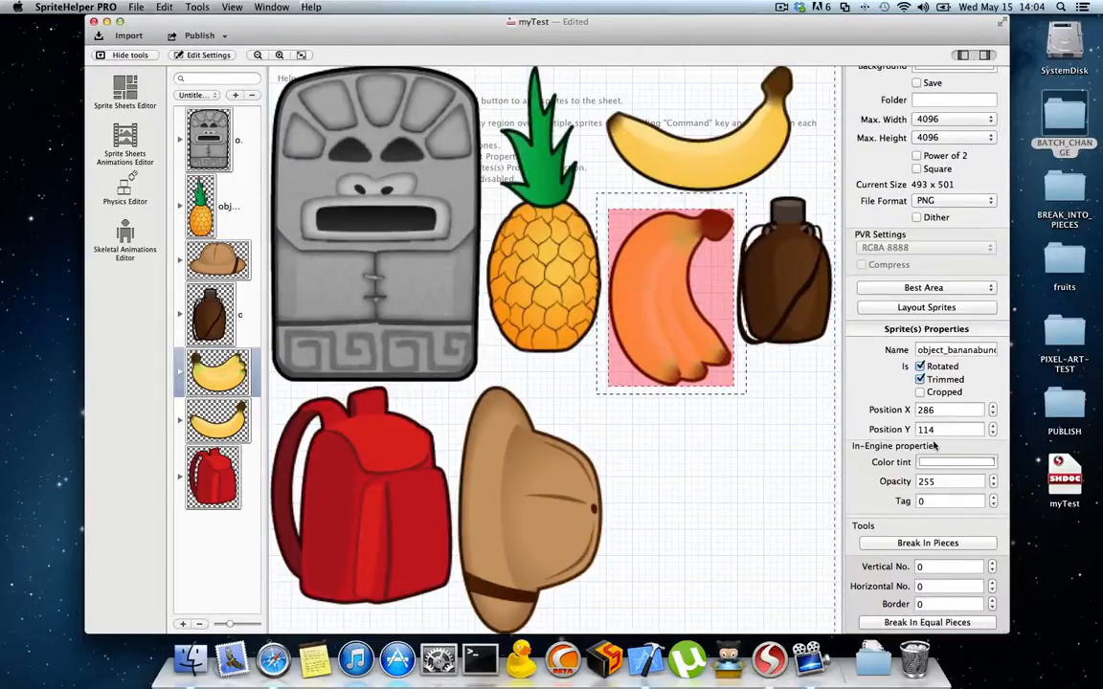
drag(607, 230, 613, 348)
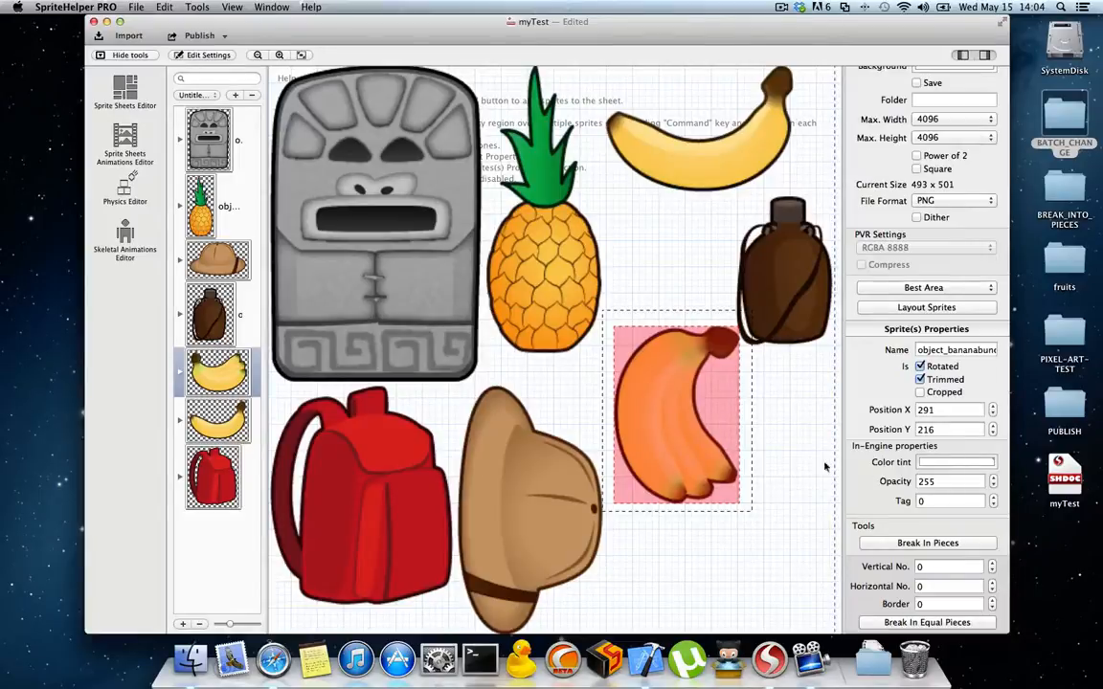
Step: Delete the current sheet with the object sprites from the document
scroll(906, 525, down, 1)
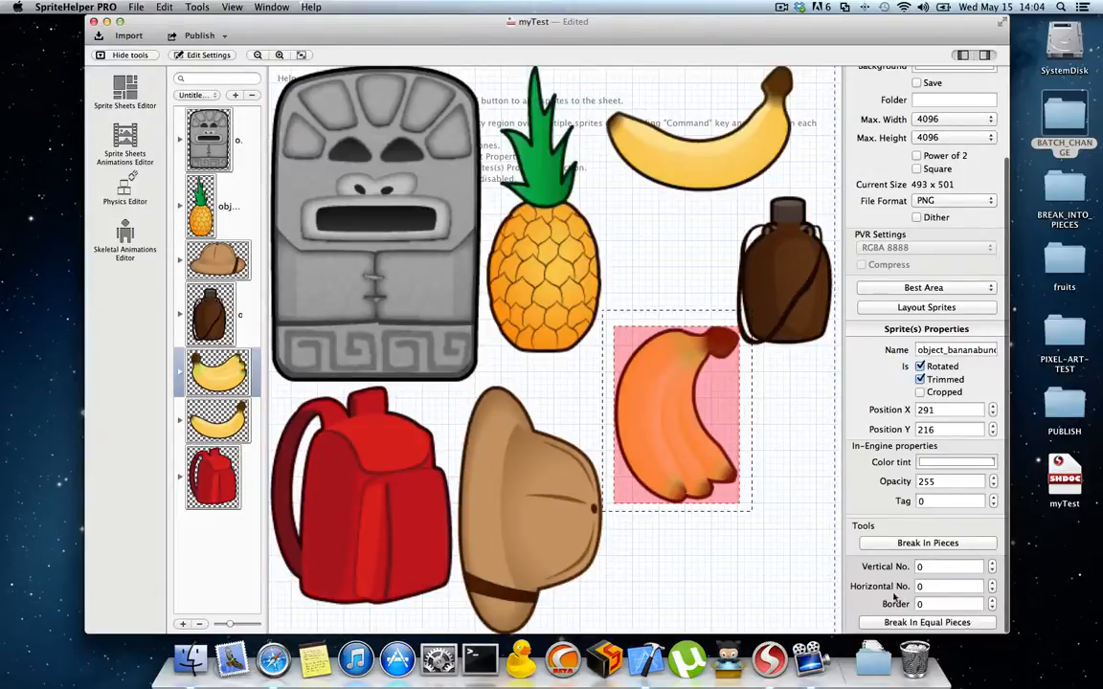
click(251, 95)
click(638, 113)
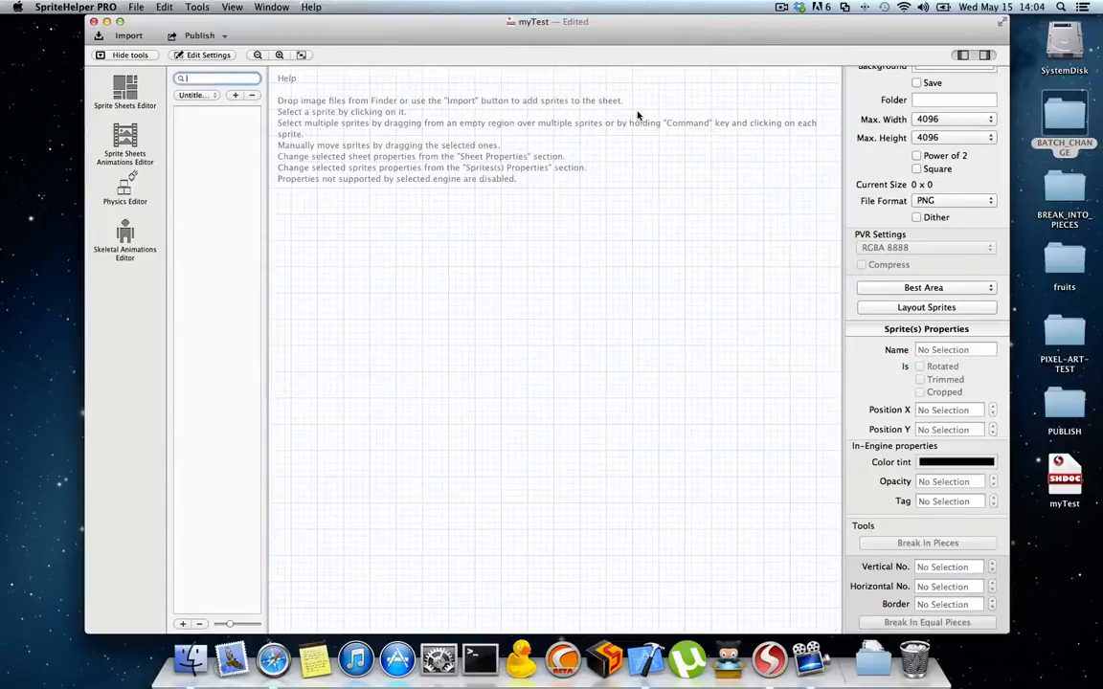
Step: Add breakTest.png from the desktop's BREAK_INTO_PIECES folder to the empty sheet and preview the source image
double_click(1063, 192)
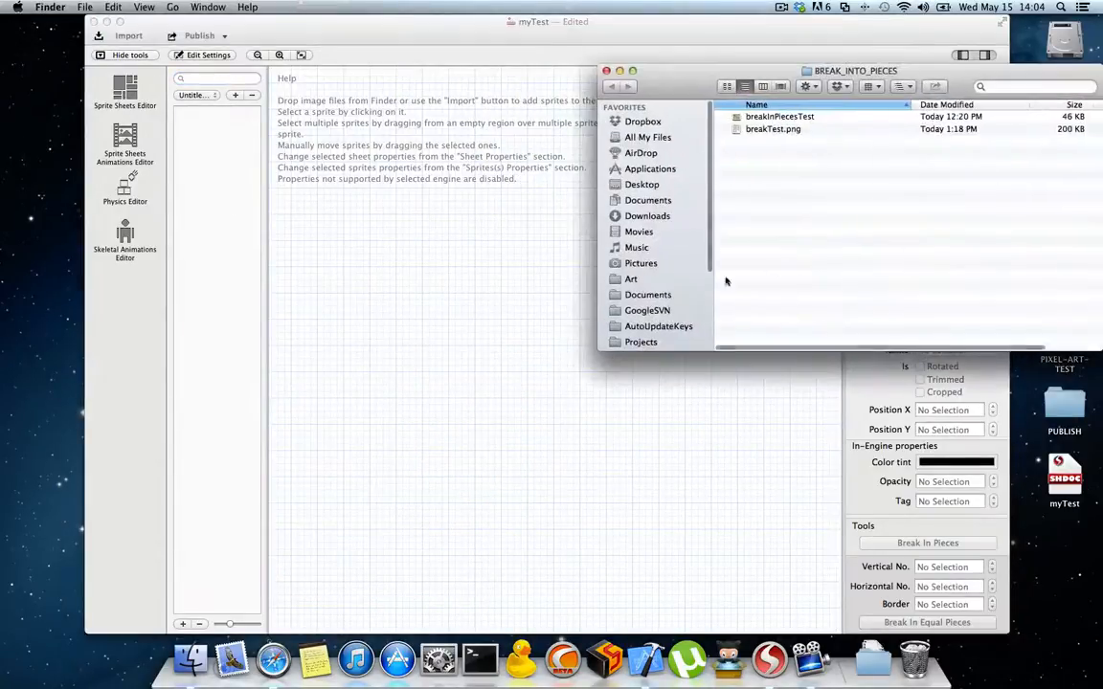
drag(698, 142, 468, 197)
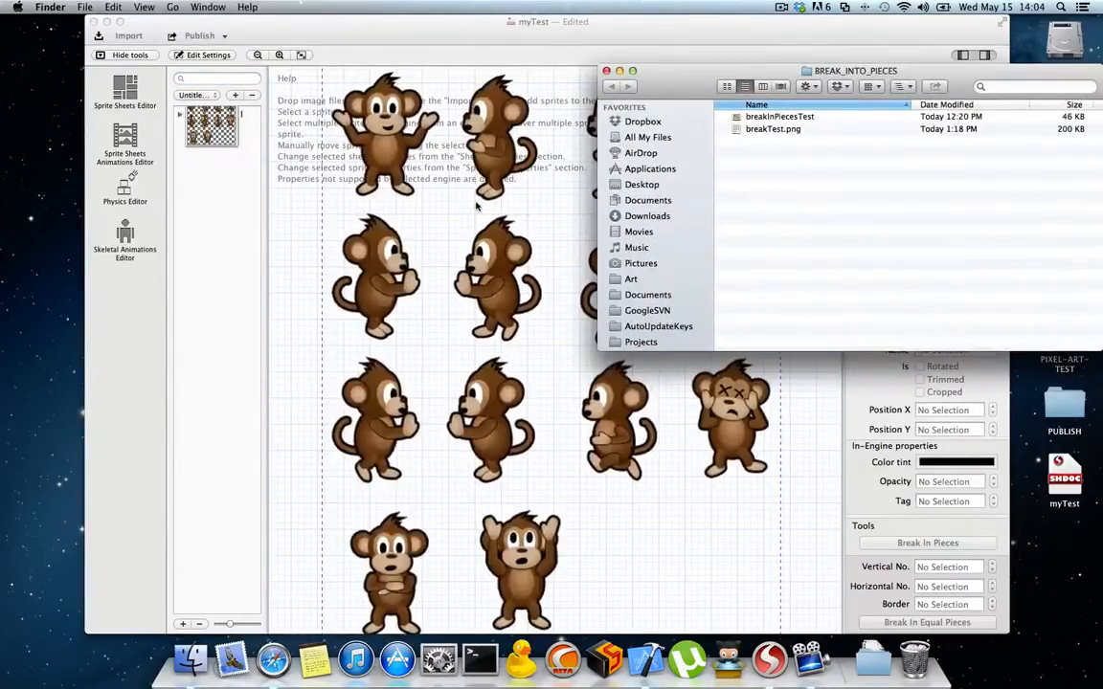
double_click(773, 131)
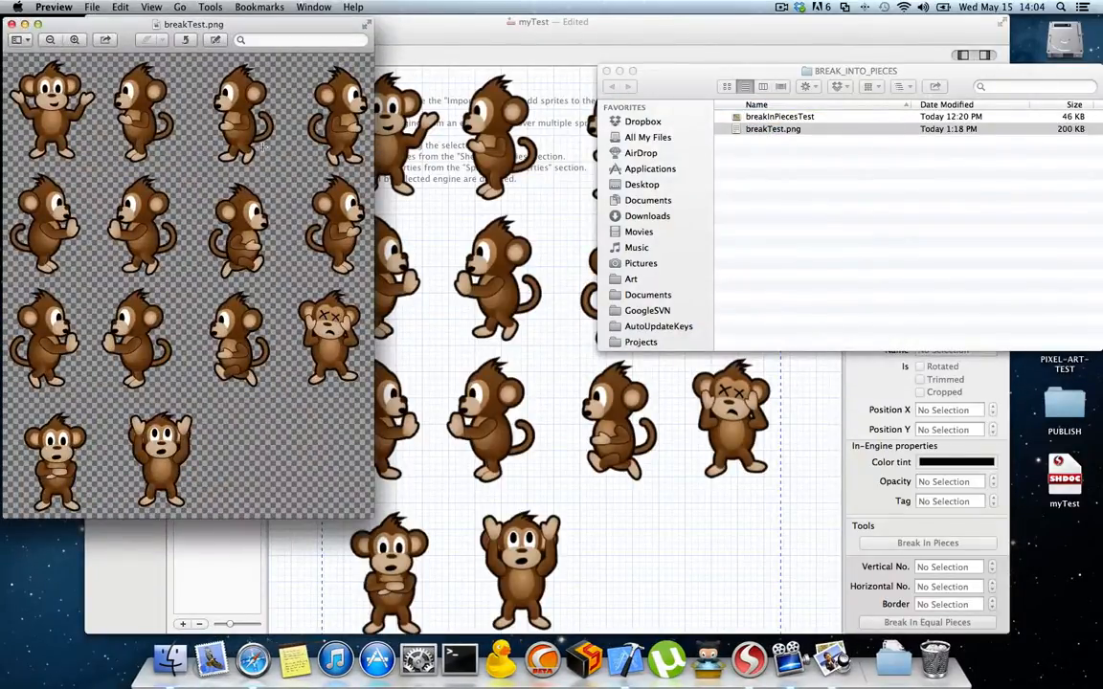
click(607, 72)
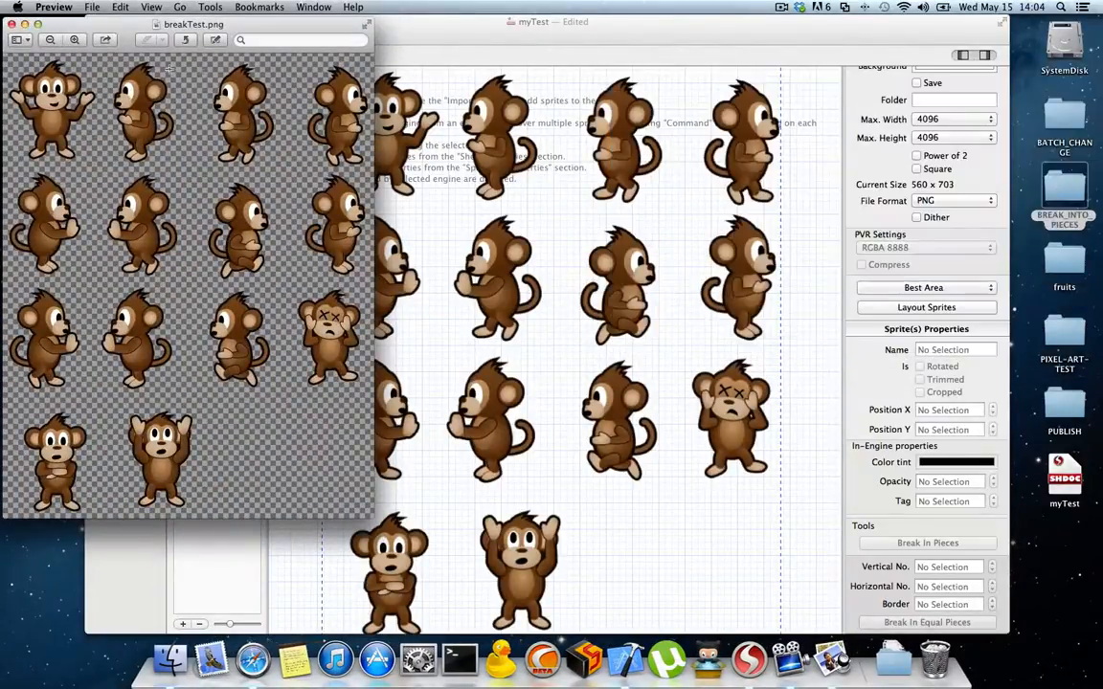
click(12, 25)
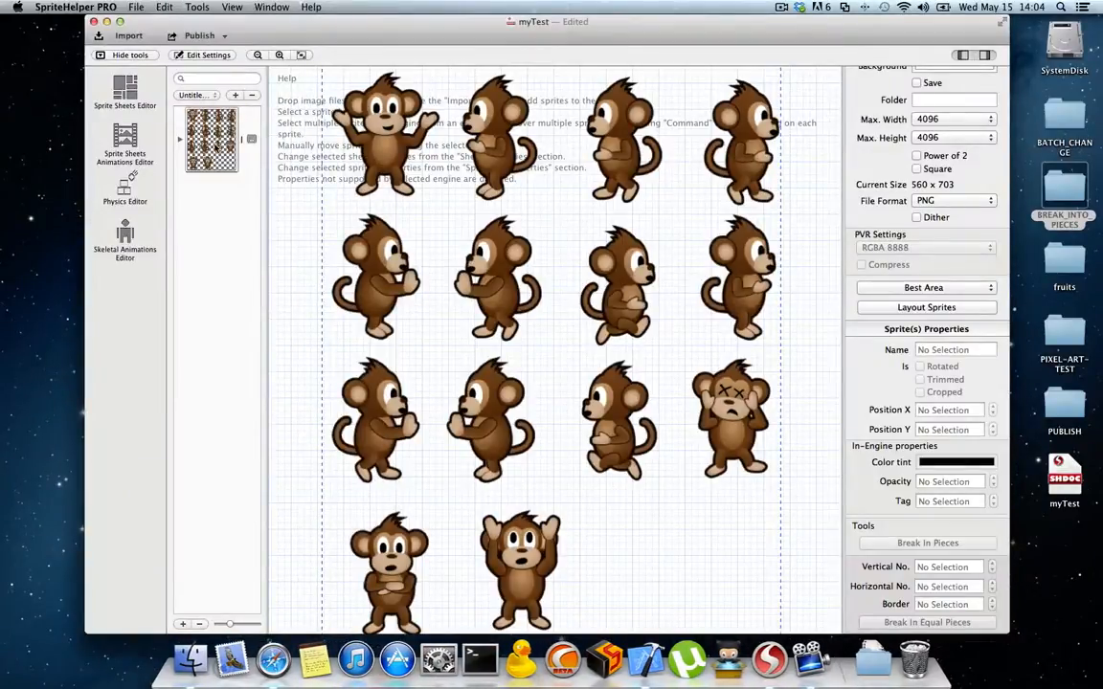
Step: Break the breakTest.png monkey sprite into individual sprites with Break In Pieces
click(212, 139)
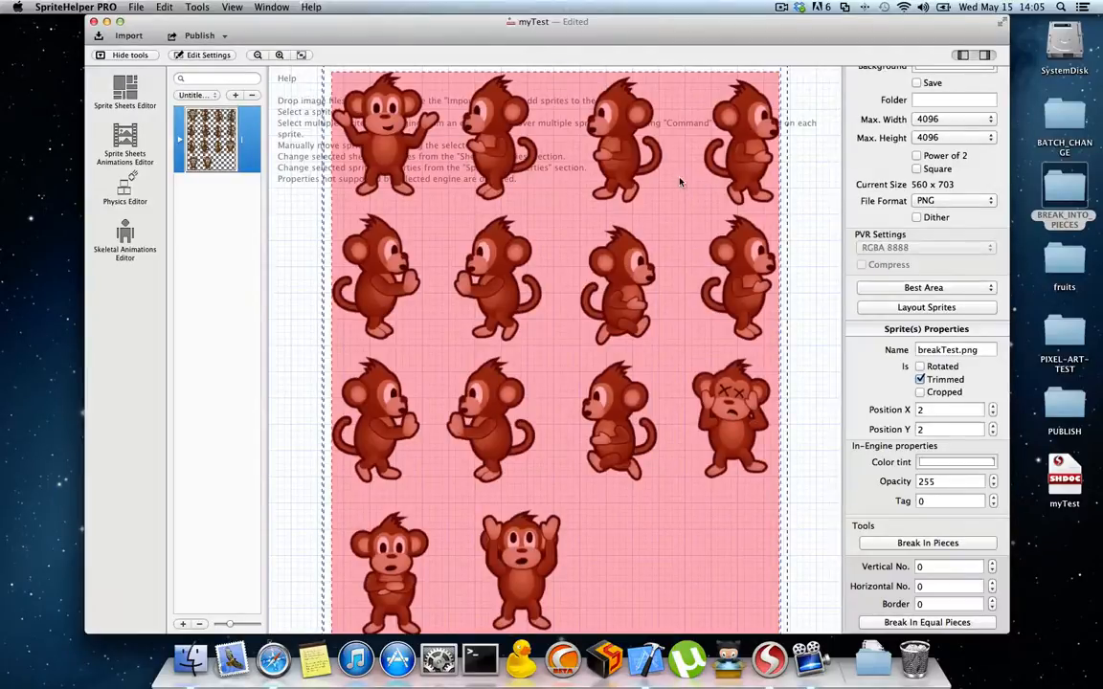
click(288, 184)
click(347, 203)
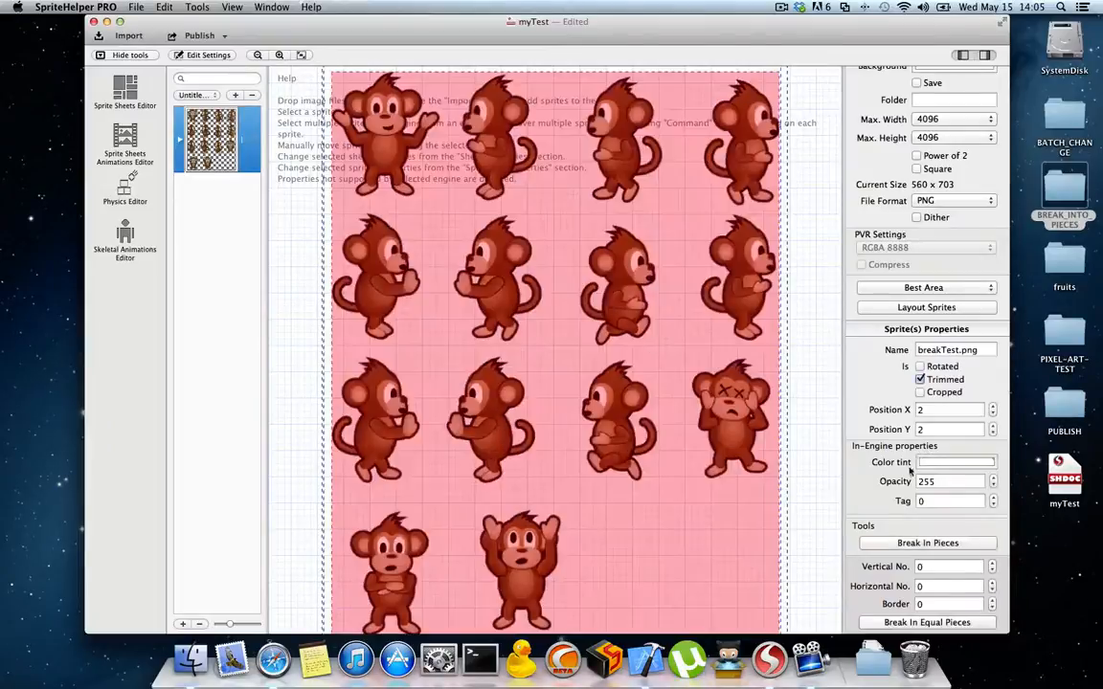
click(926, 543)
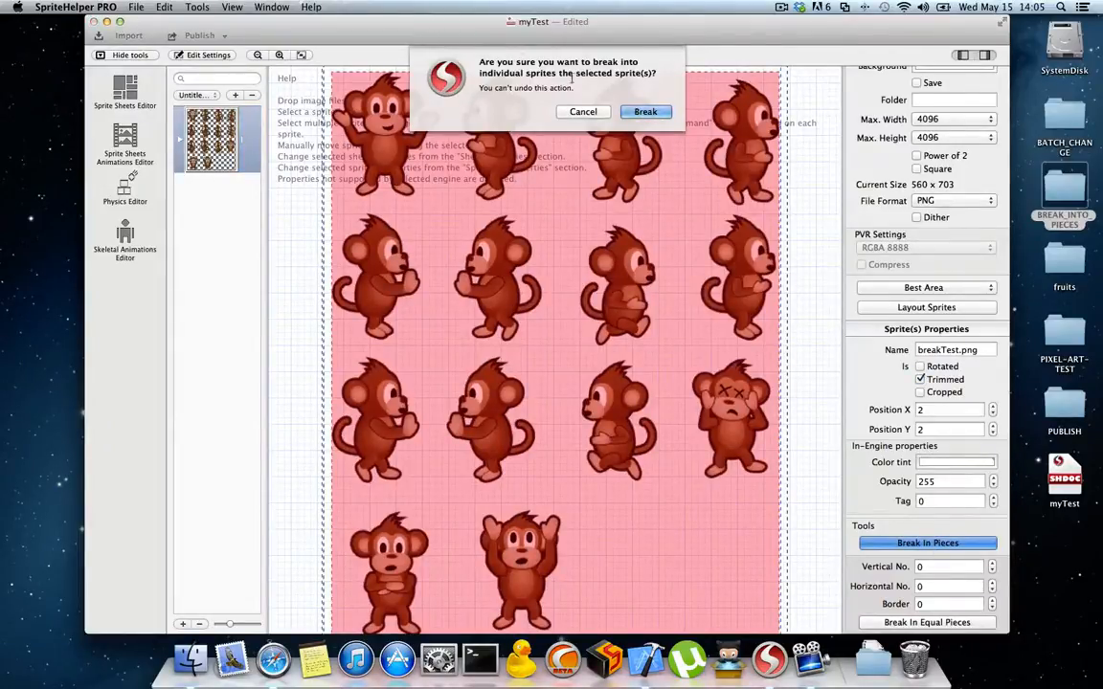
click(646, 111)
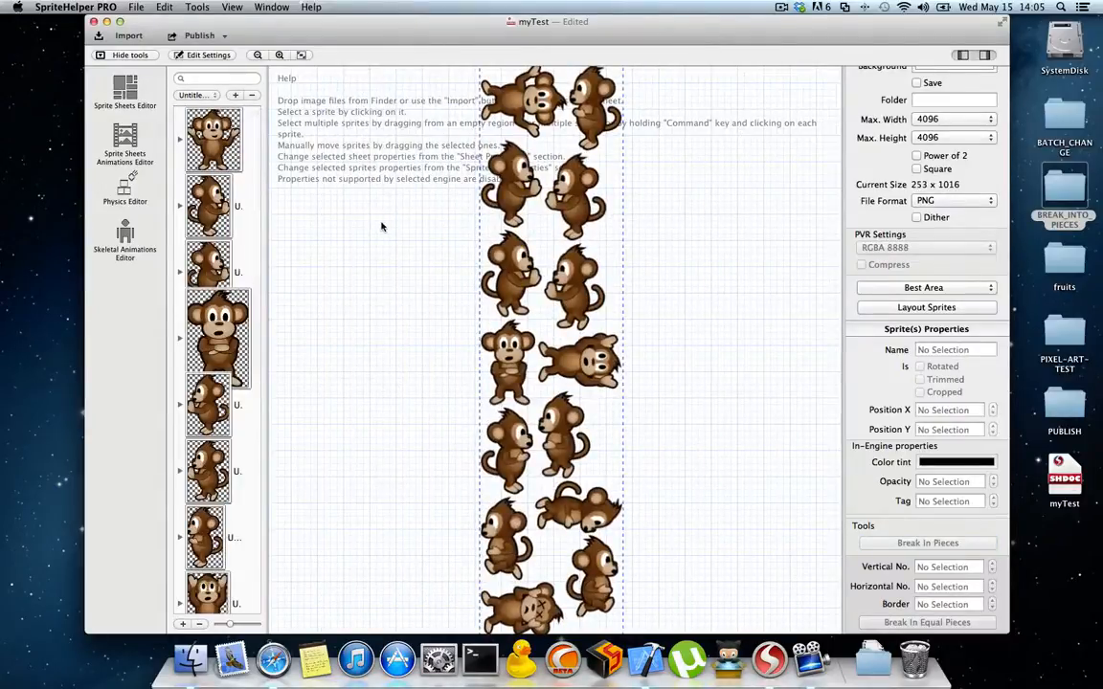
Step: Widen the sprite list and look through the names of the separated monkey sprites
drag(268, 168, 350, 167)
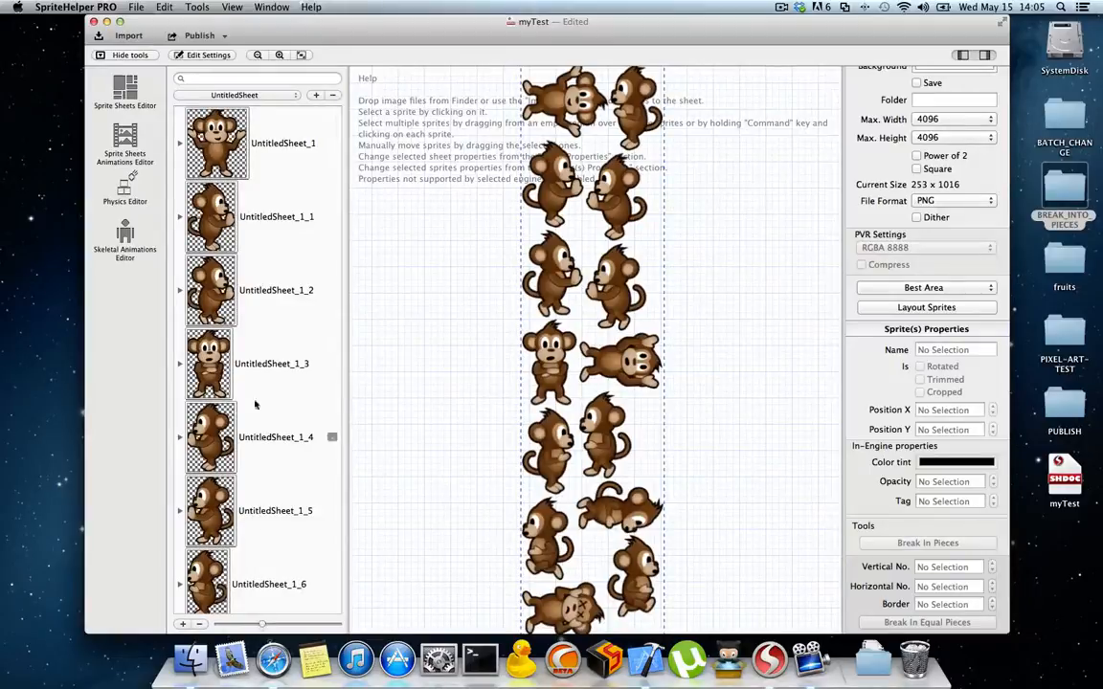
scroll(246, 370, down, 3)
scroll(246, 370, down, 5)
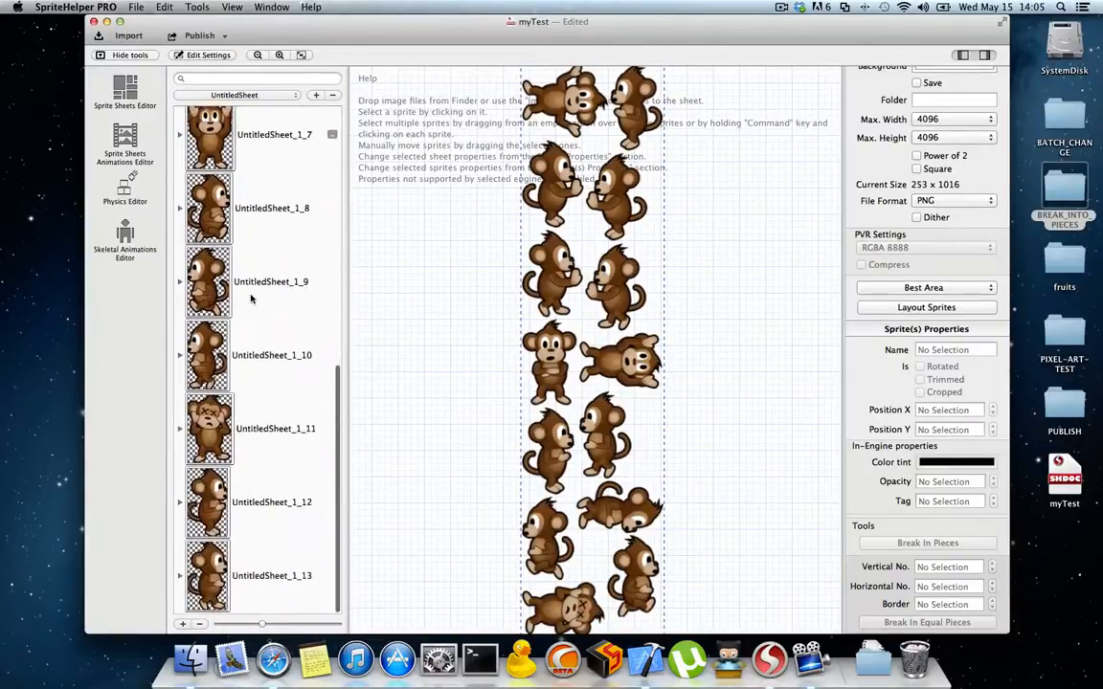
scroll(234, 222, up, 8)
scroll(241, 224, down, 8)
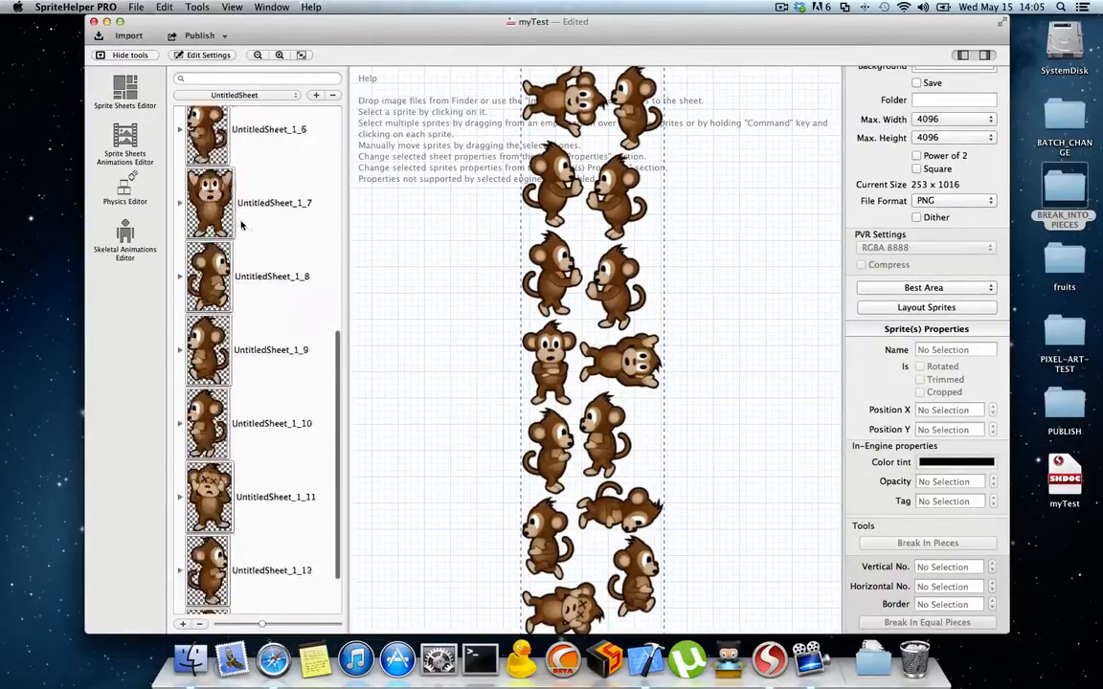
scroll(241, 224, up, 8)
Step: Open the desktop's PUBLISH folder and move all of its files to the Trash
drag(428, 27, 392, 25)
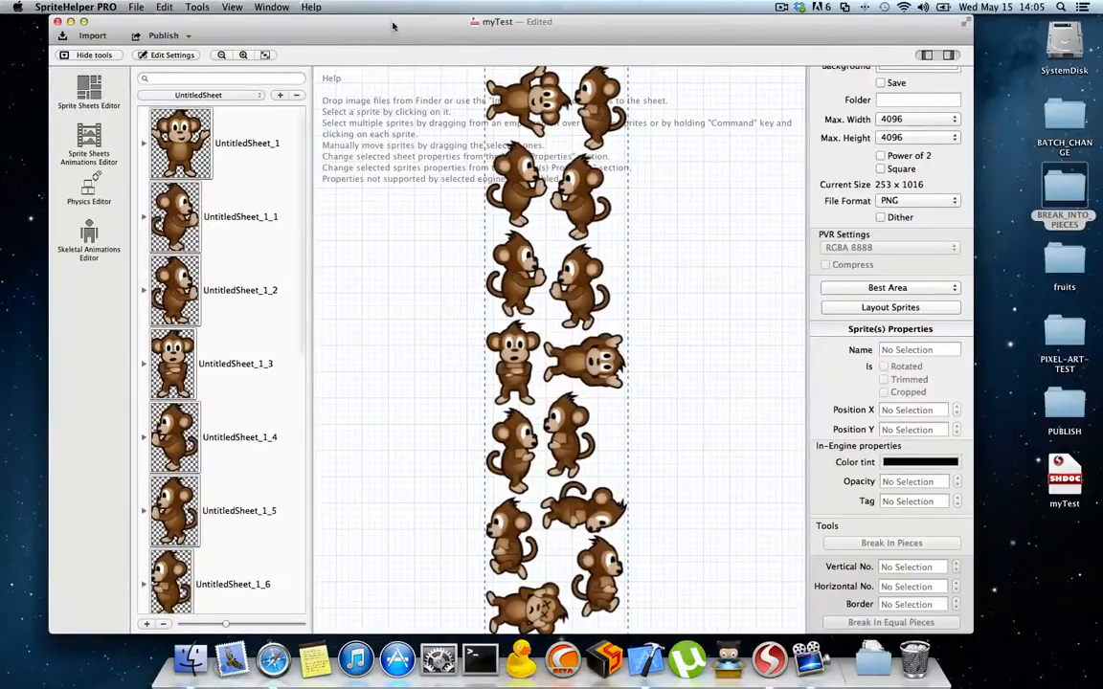
double_click(1057, 407)
key(super+a)
right_click(670, 309)
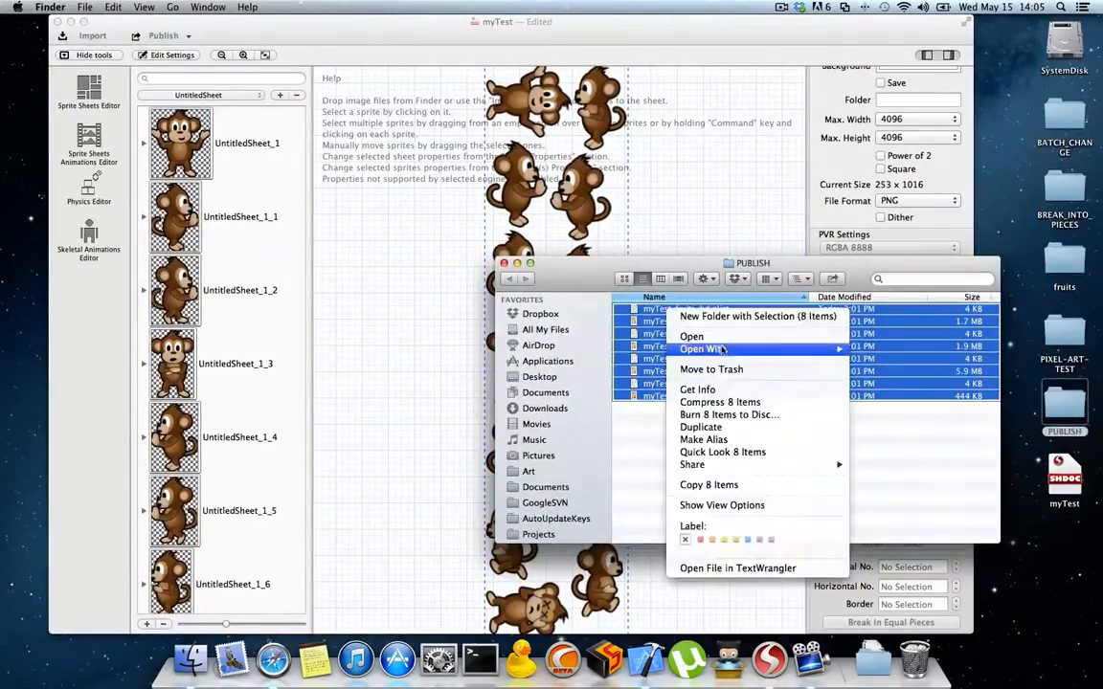
click(711, 370)
Step: Return to SpriteHelper and export the sheet's sprites as PNG files to the PUBLISH folder without trimming or masking
click(352, 28)
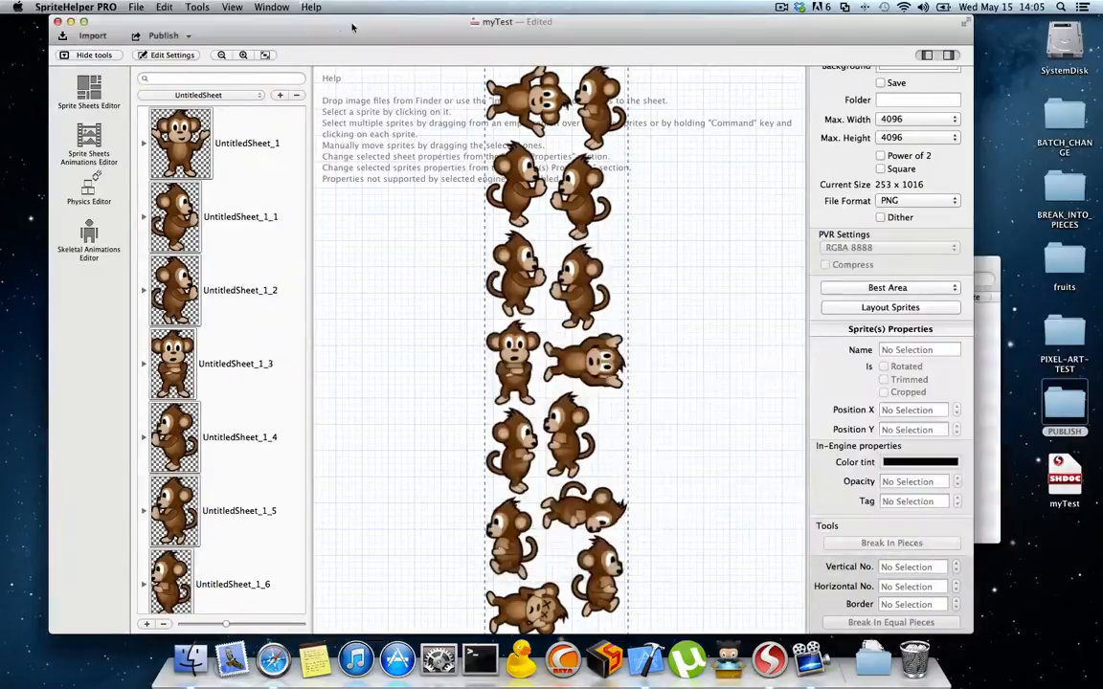
click(201, 7)
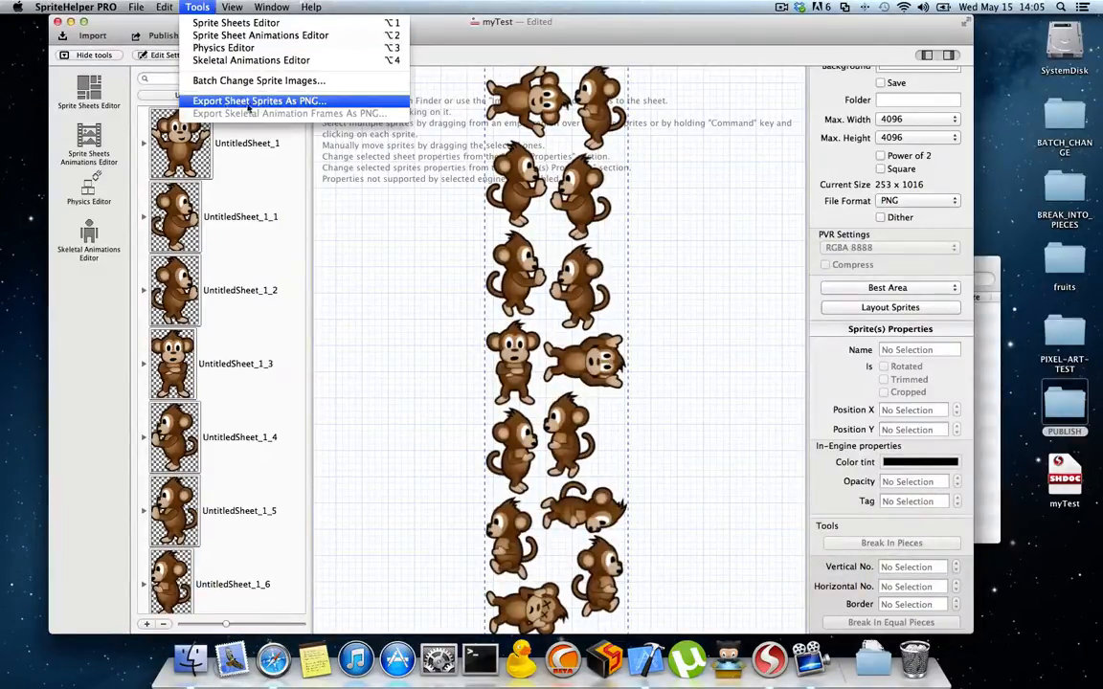
click(313, 102)
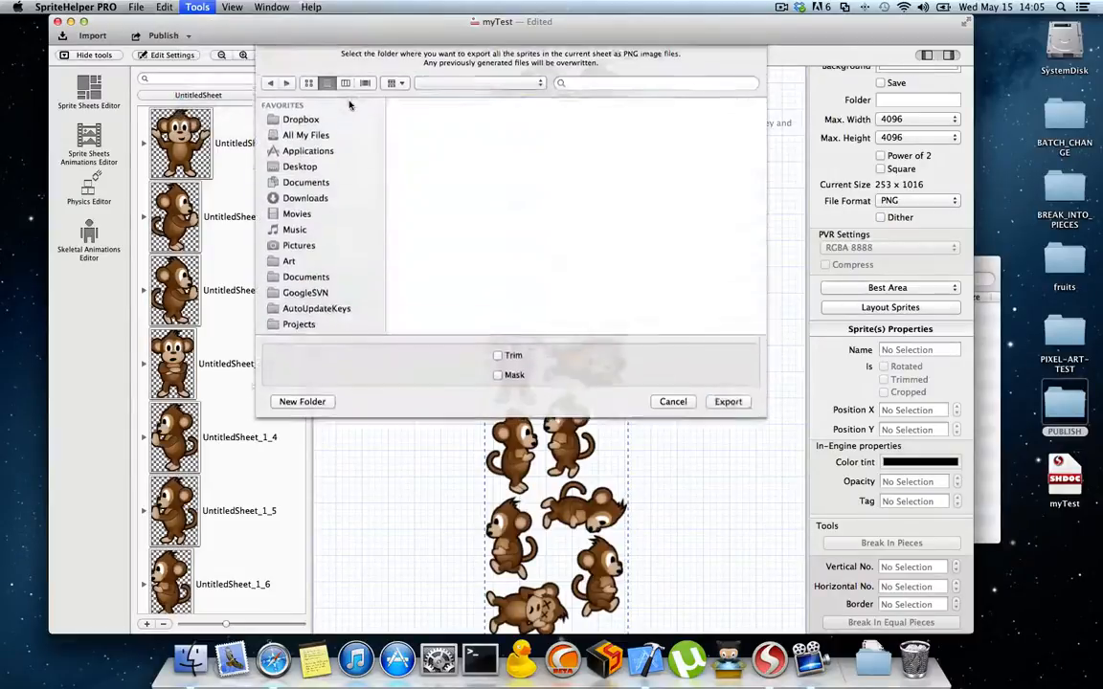
click(727, 407)
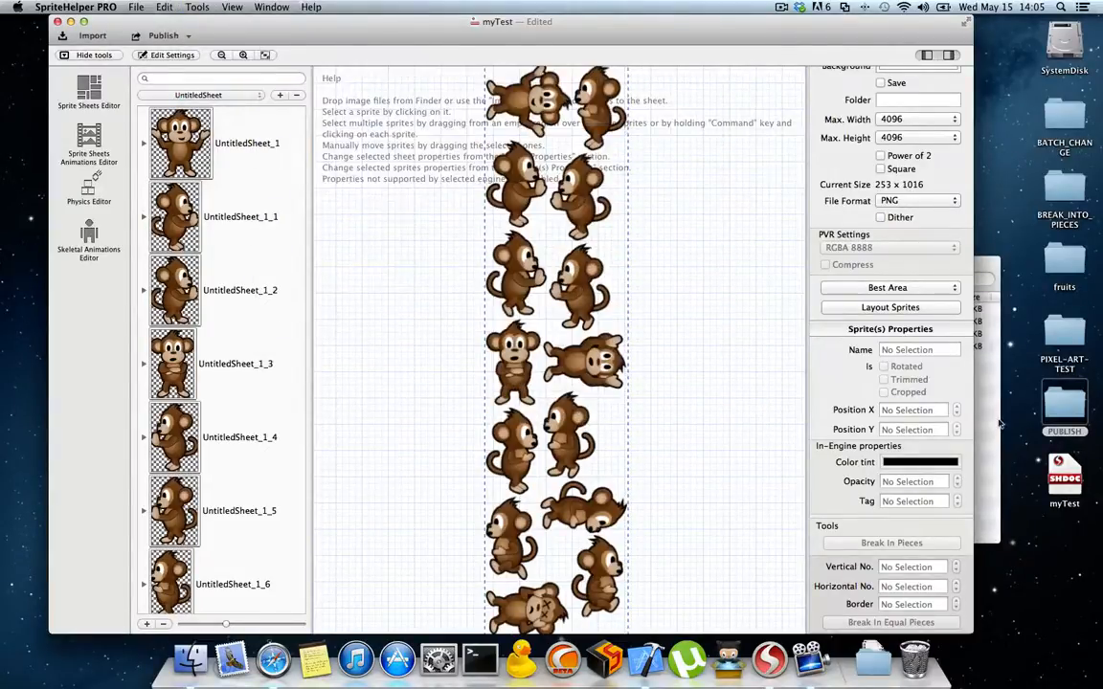
Step: Review the exported PNG files as icons in the PUBLISH folder and preview UntitledSheet_1_7.png
click(624, 278)
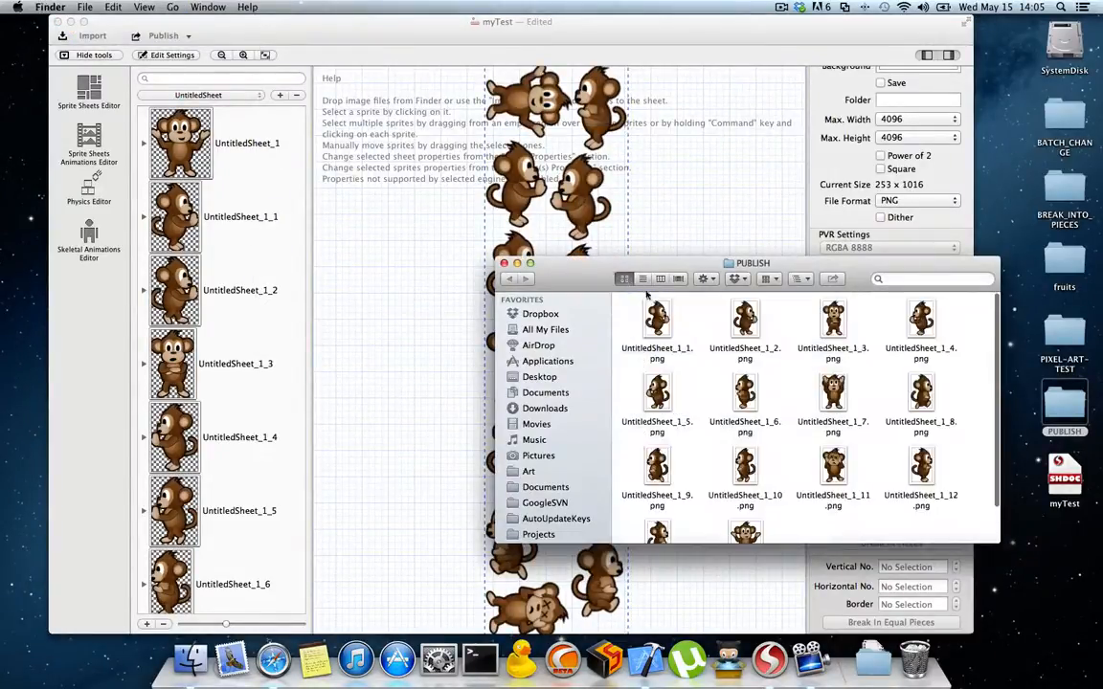
scroll(800, 382, down, 2)
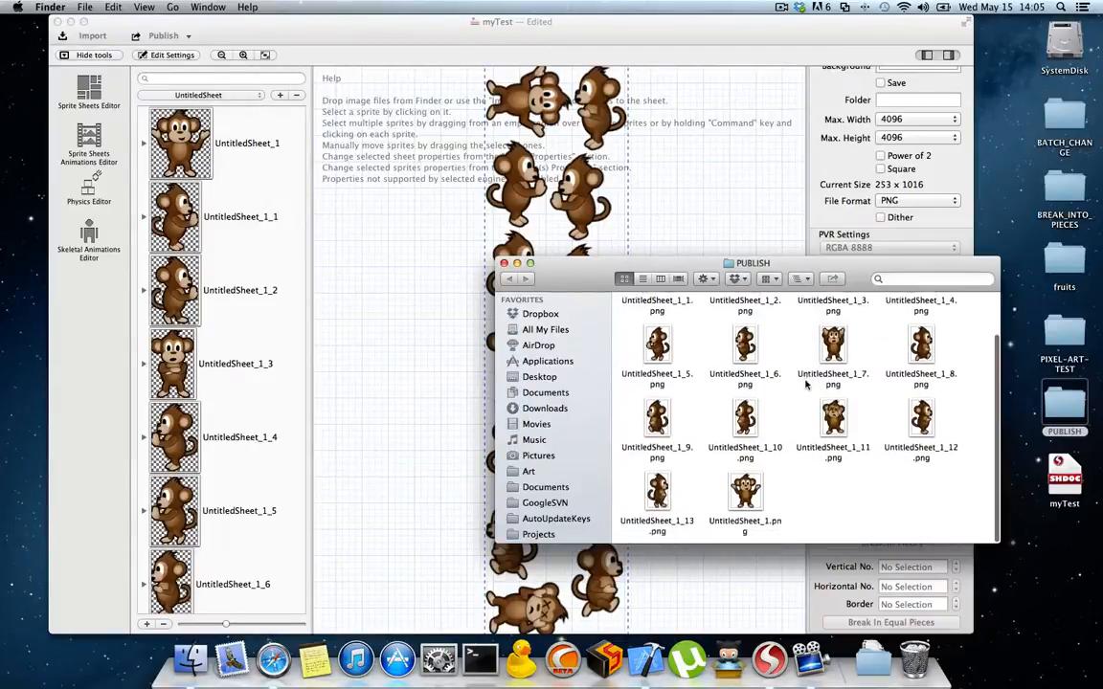
click(832, 352)
double_click(831, 354)
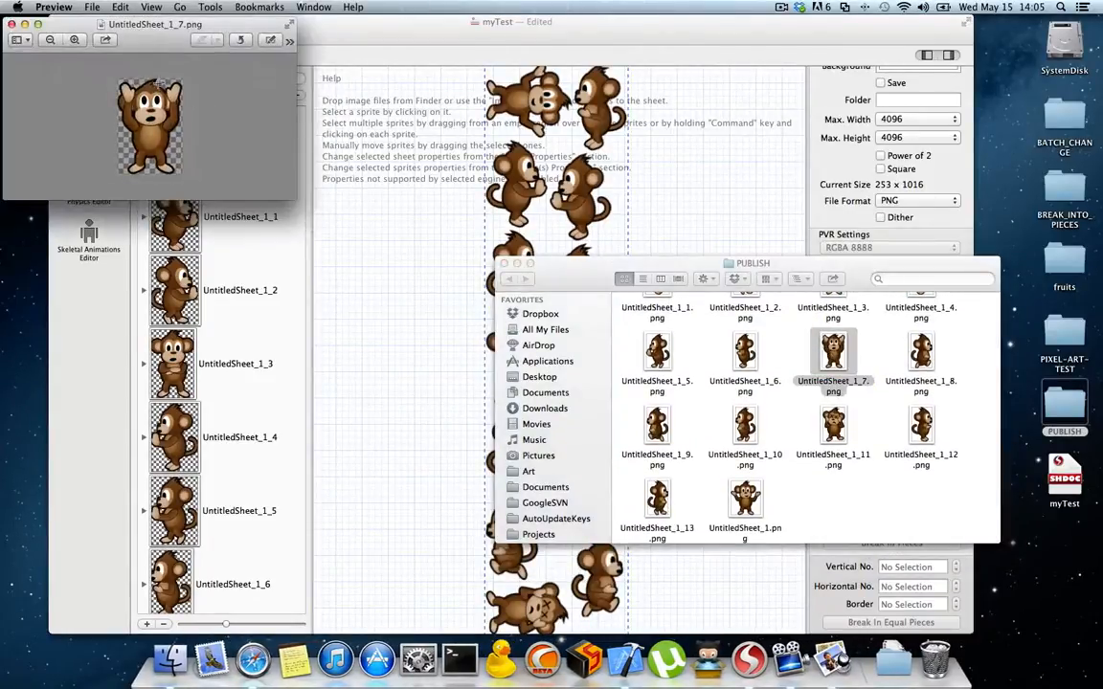
click(12, 24)
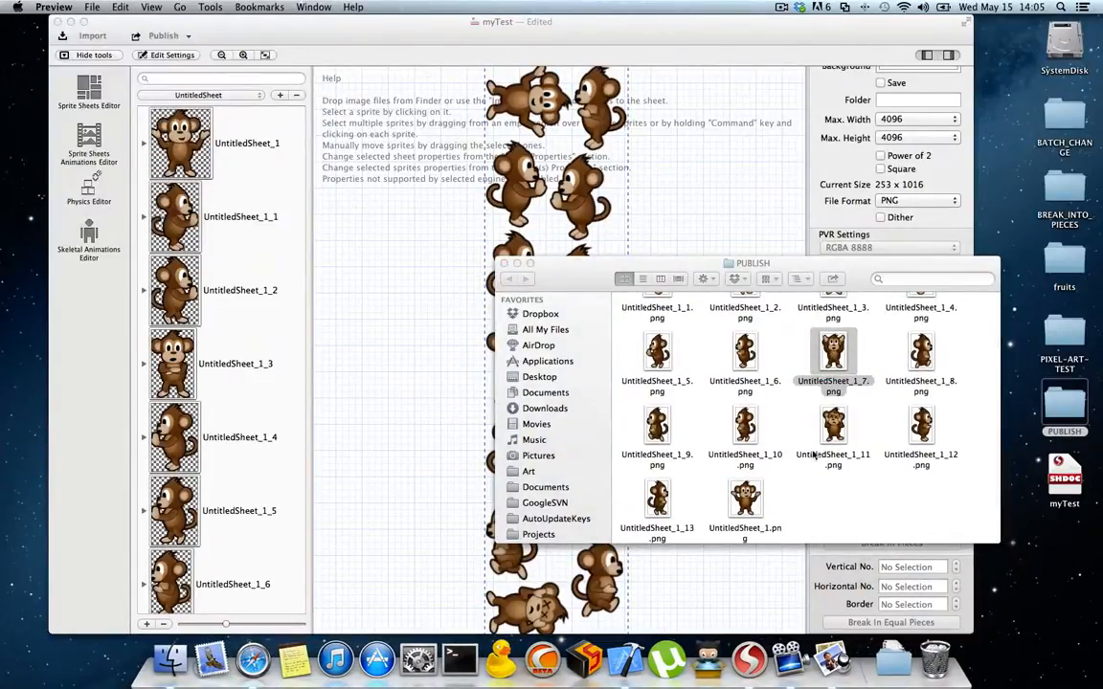
Step: Return to SpriteHelper and export the sheet's sprites as PNG files to the PUBLISH folder with Mask enabled
click(221, 43)
click(197, 7)
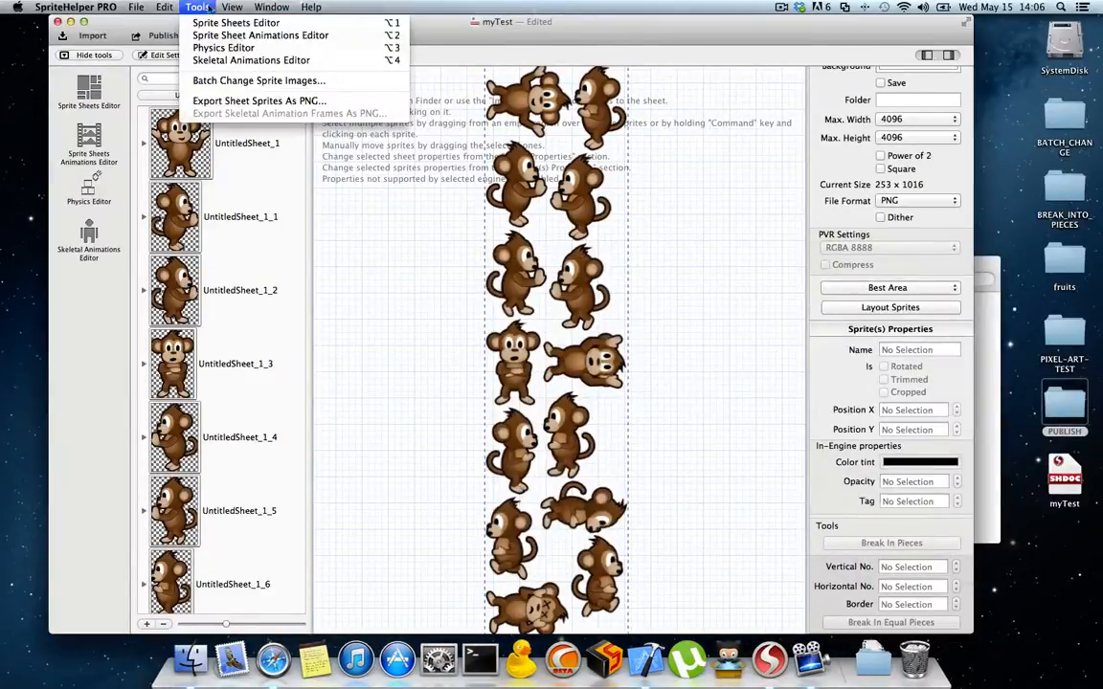
click(226, 101)
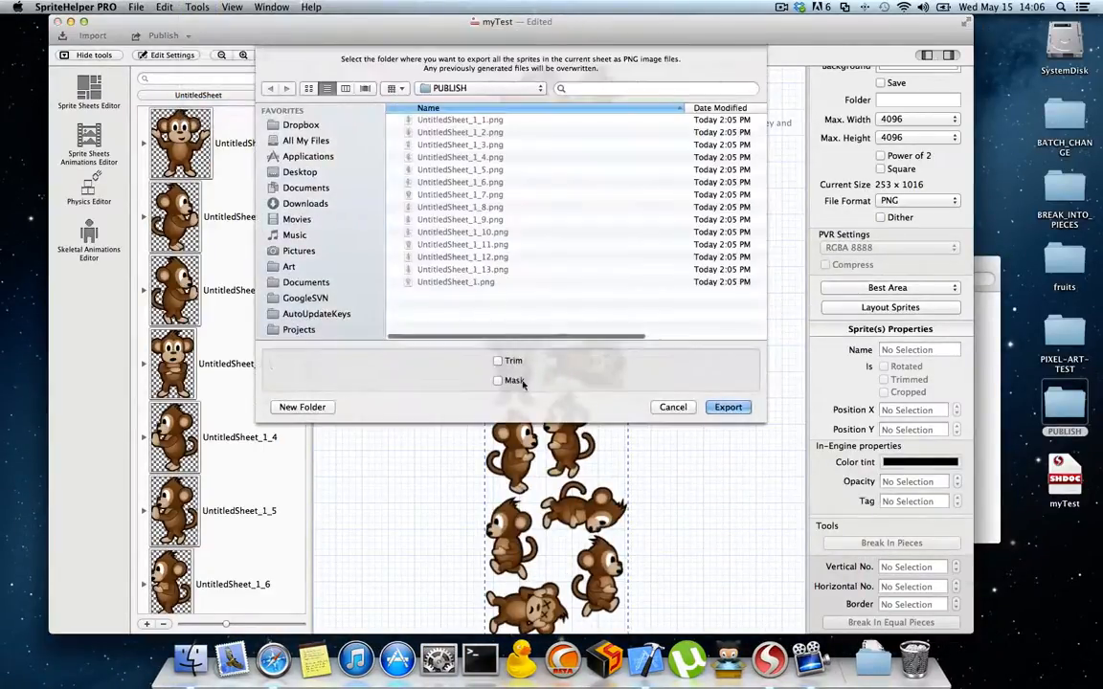
click(737, 408)
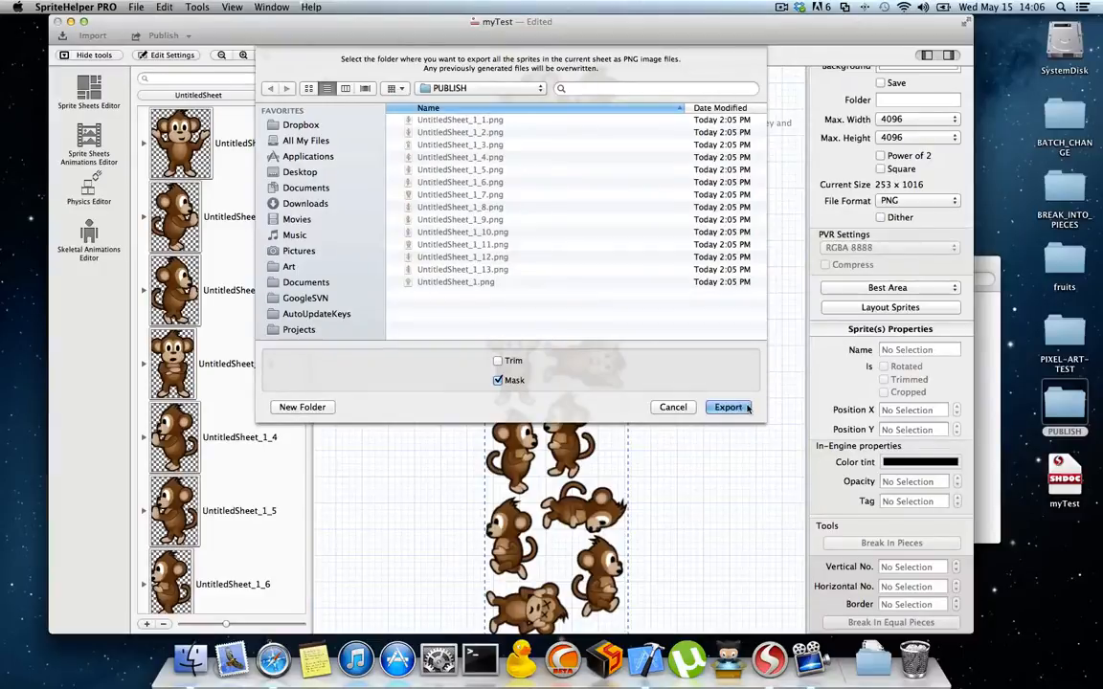
Step: Look over the exported mask images in the PUBLISH folder and move all of them to the Trash
click(988, 496)
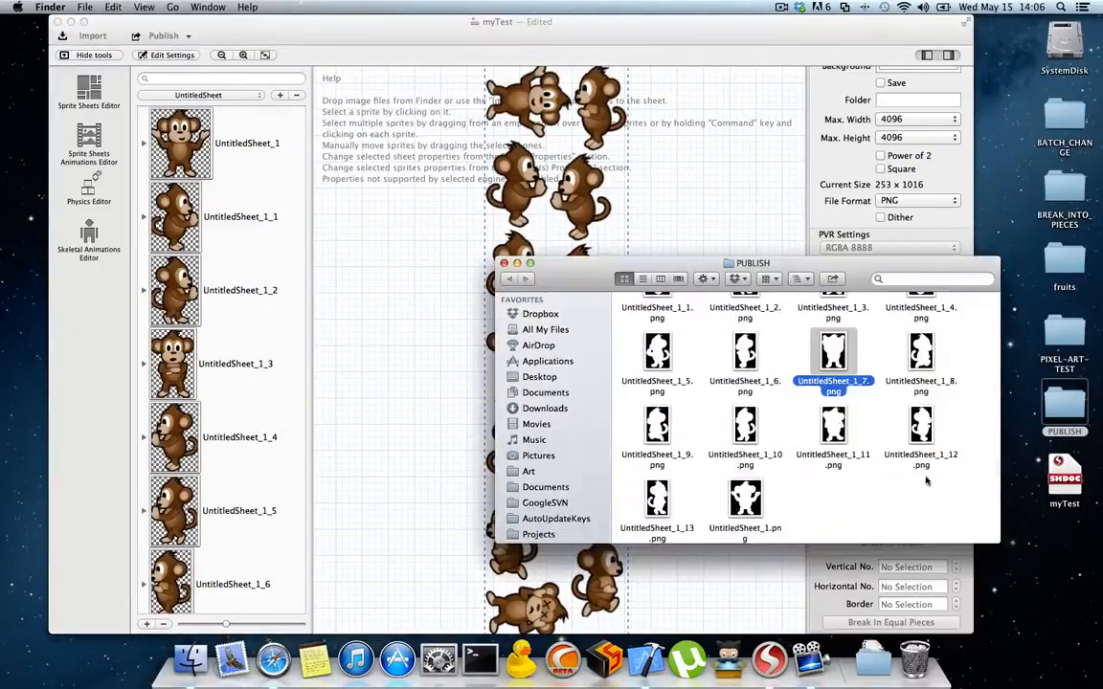
scroll(727, 460, up, 2)
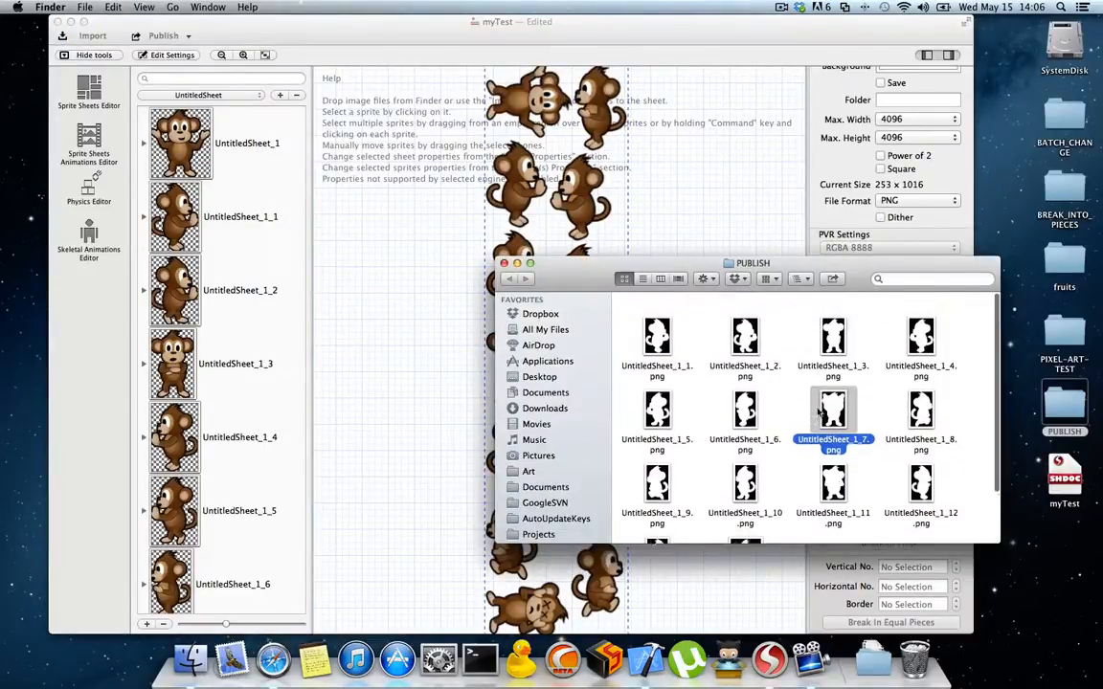
click(961, 442)
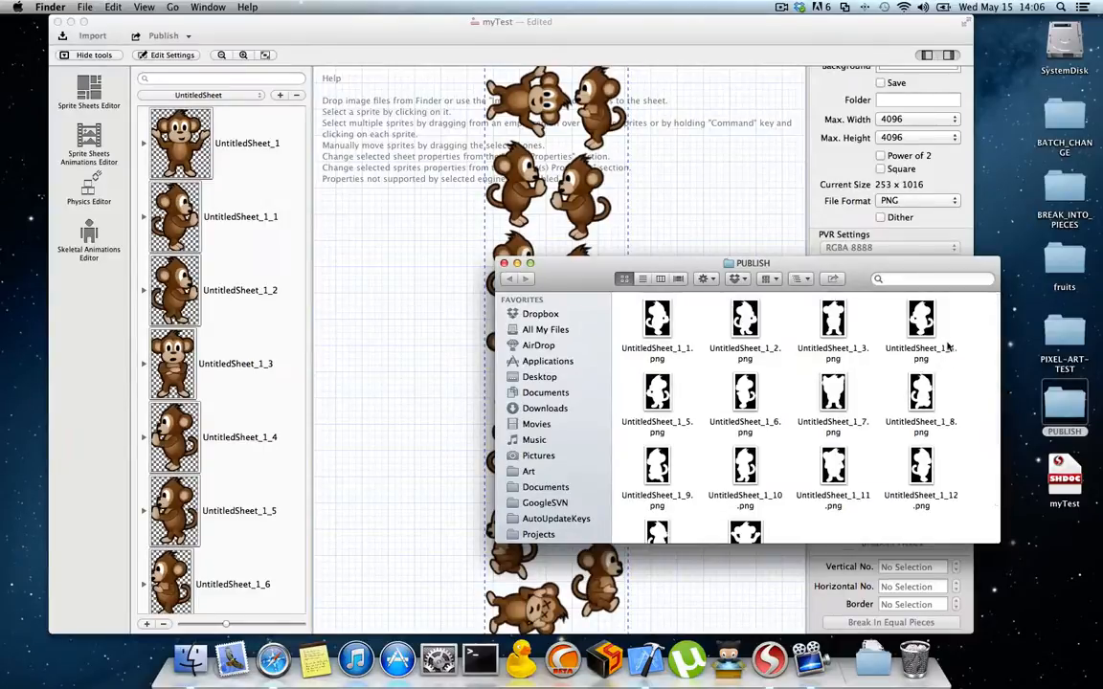
scroll(879, 412, down, 2)
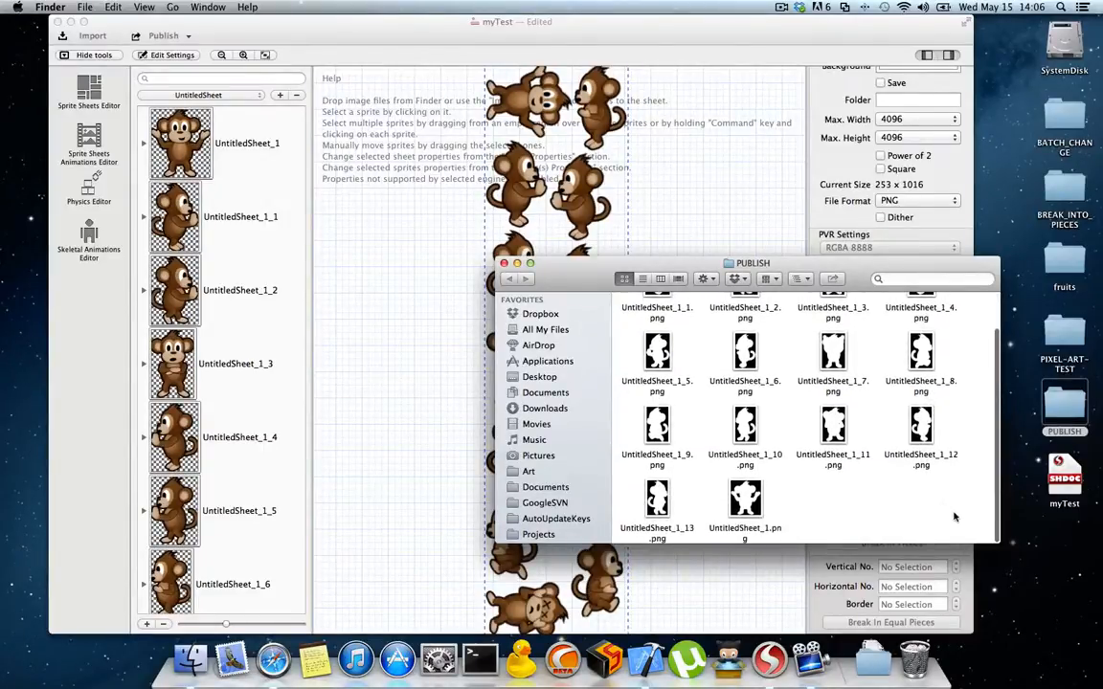
drag(955, 515, 684, 313)
scroll(717, 370, up, 2)
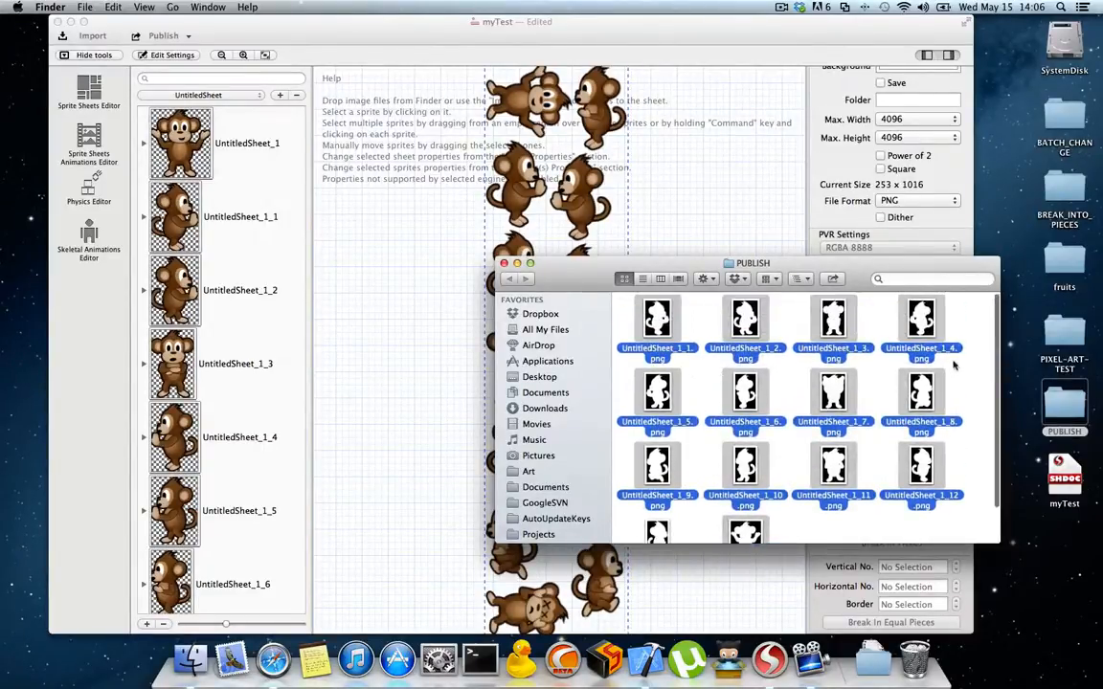
click(966, 393)
drag(971, 327, 655, 533)
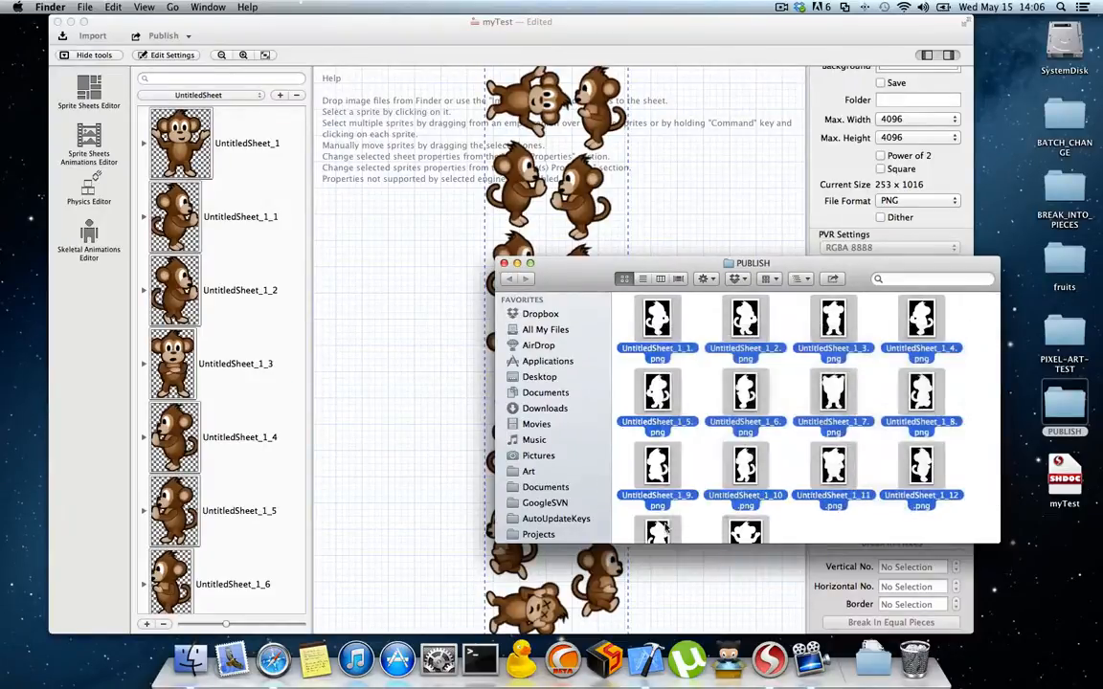
right_click(665, 530)
click(670, 358)
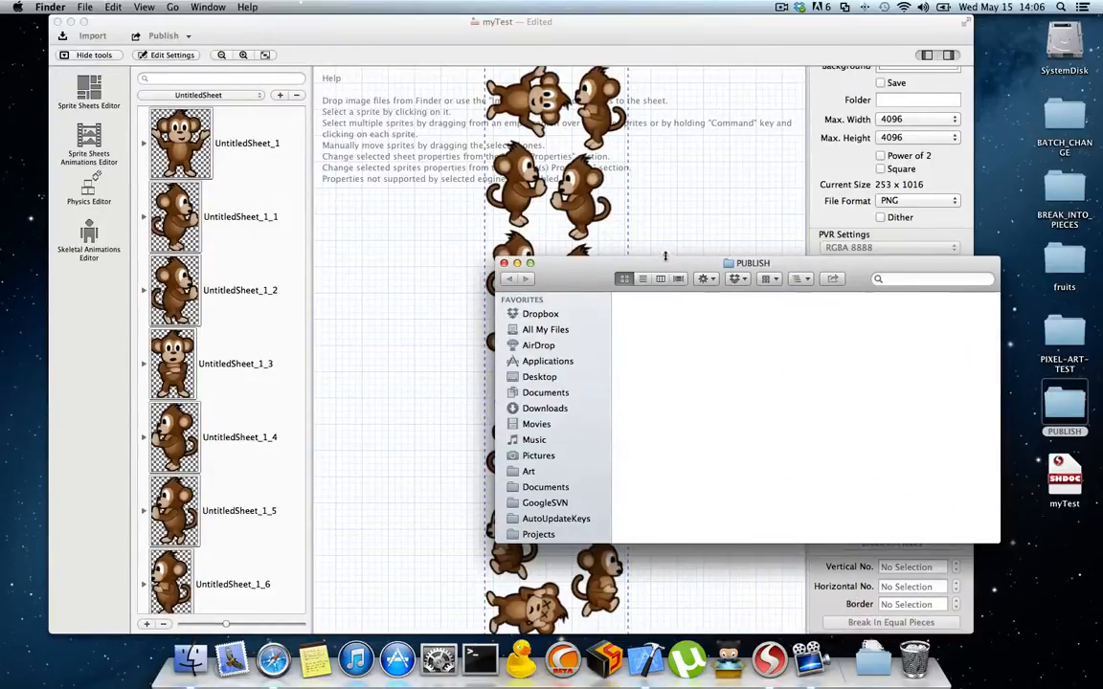
Step: Move the PUBLISH window aside and delete the current UntitledSheet with all its monkey sprites in SpriteHelper
drag(665, 256, 761, 356)
click(709, 189)
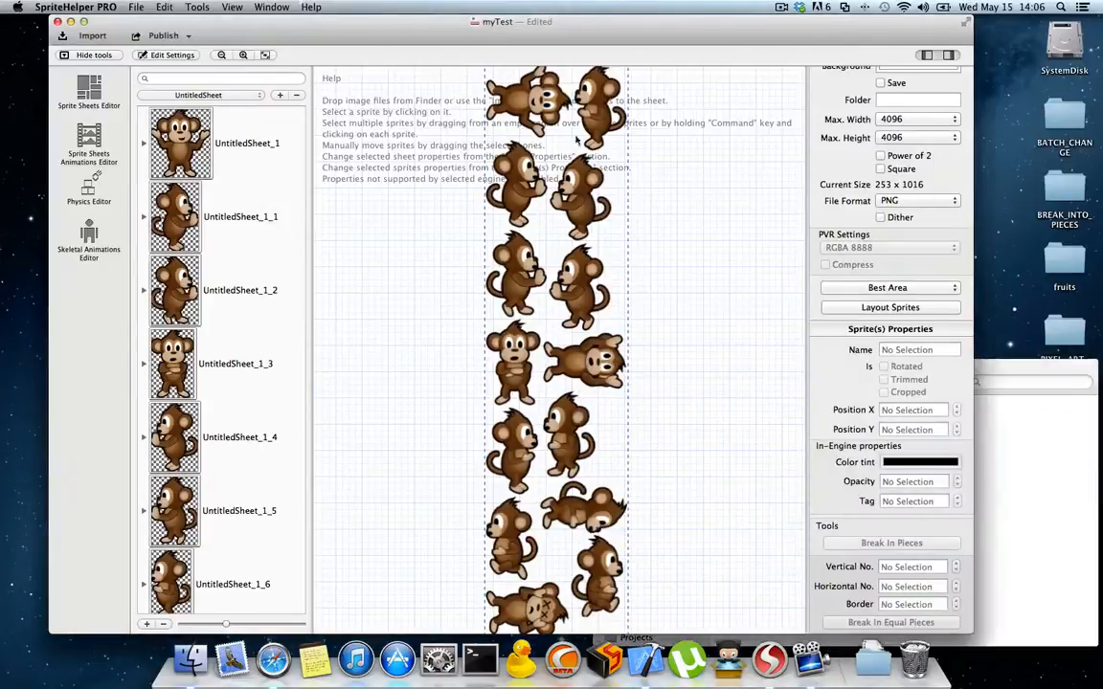
click(295, 95)
click(610, 111)
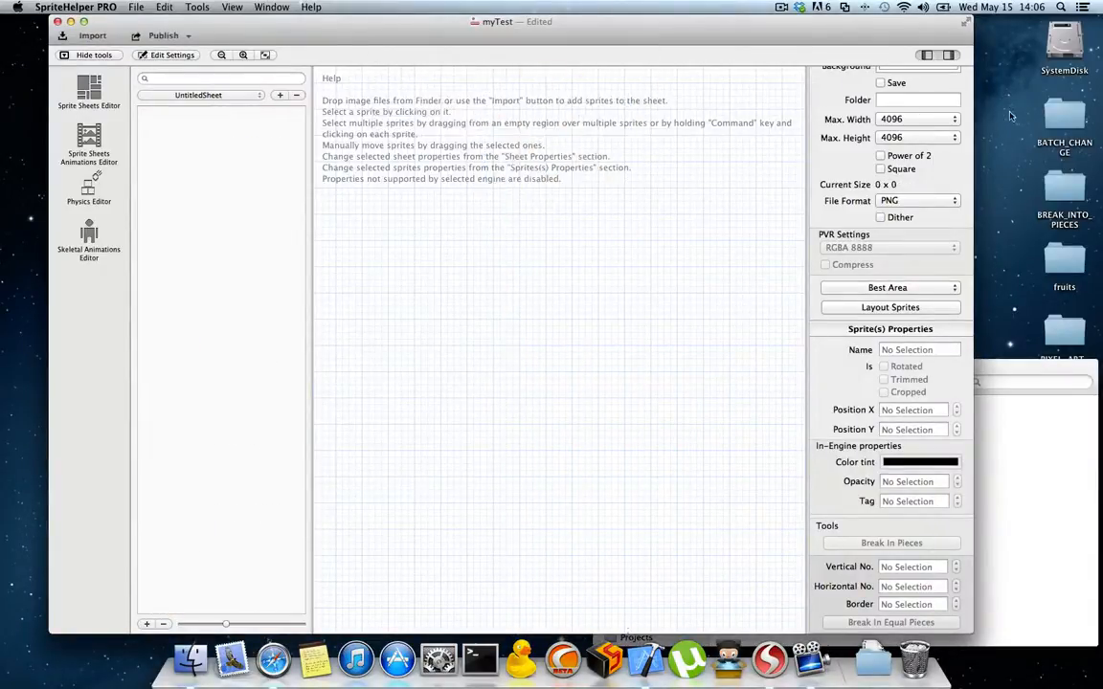
Step: Add the backpack, banana, banana bunch, canteen, hat and pineapple images from the desktop's BATCH_CHANGE folder to the empty sheet
double_click(1061, 114)
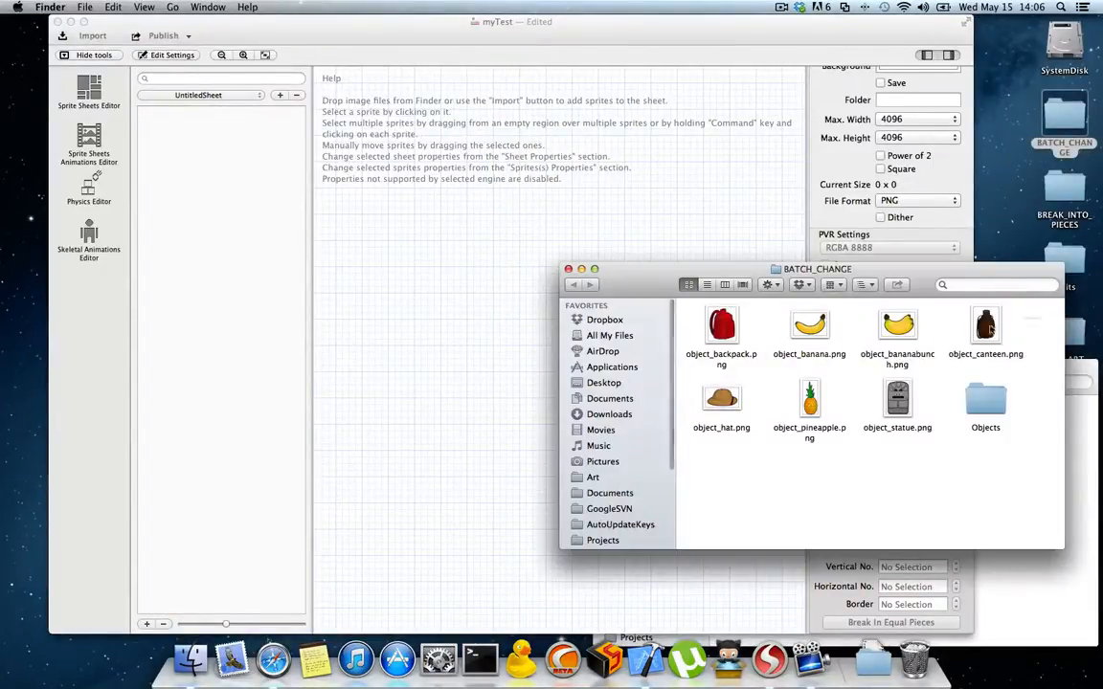
drag(1036, 308, 641, 418)
drag(723, 400, 438, 192)
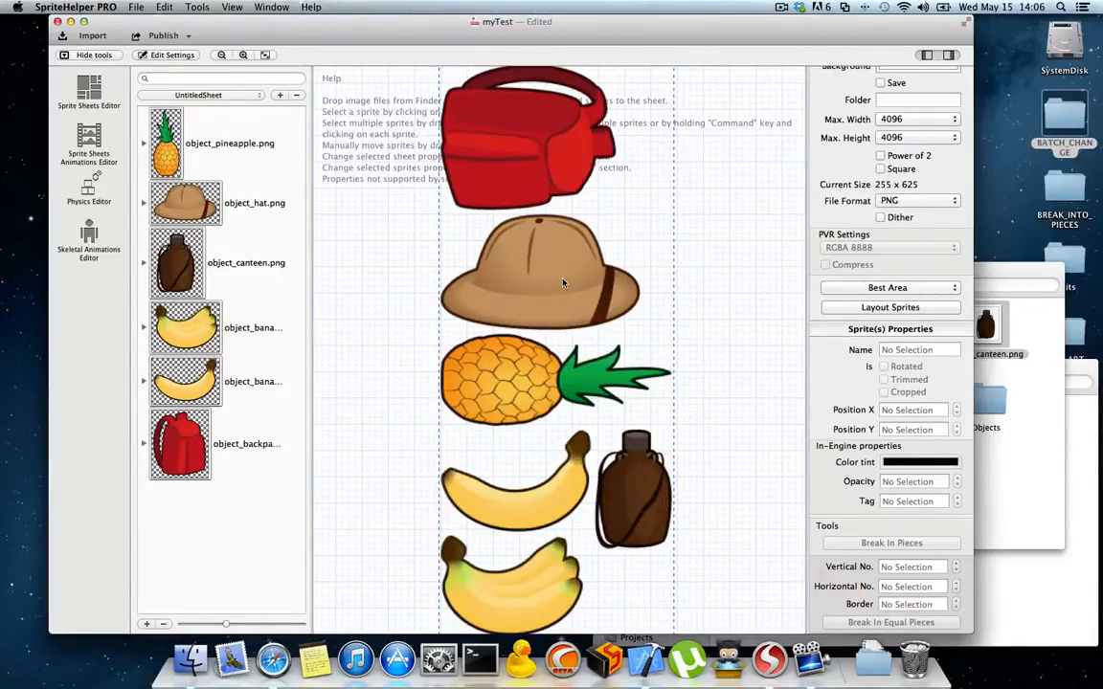
Step: Open the Objects subfolder of BATCH_CHANGE, preview object_banana.png and object_bananabunch.png, close the previews and return to the parent folder
click(996, 420)
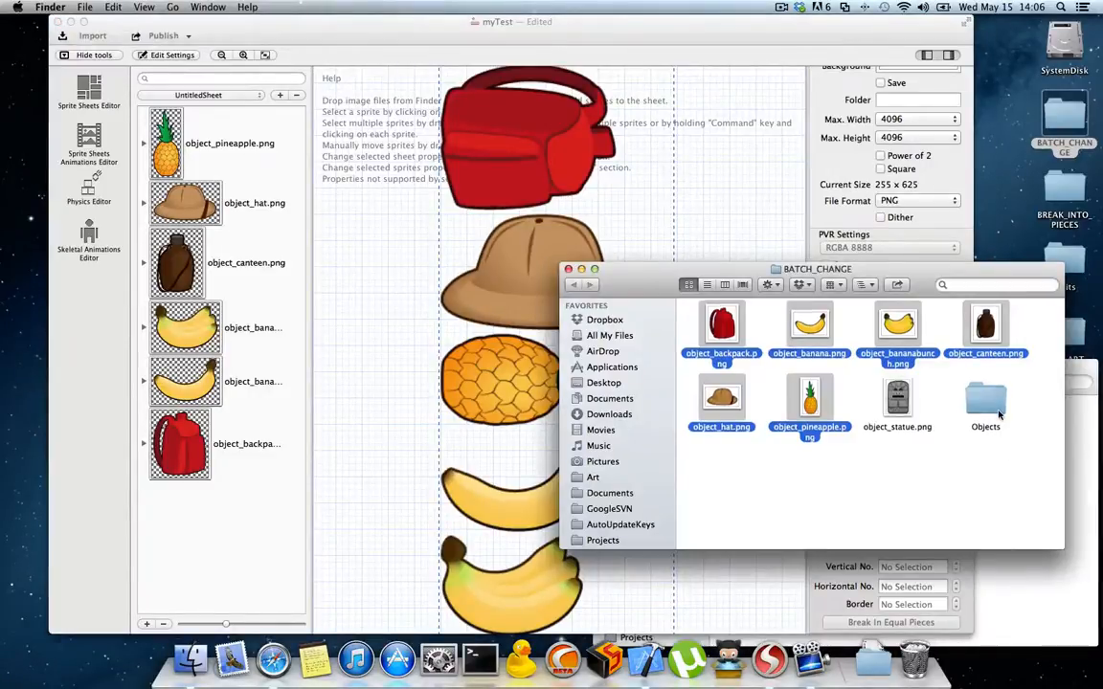
click(630, 23)
click(986, 429)
click(930, 451)
double_click(986, 402)
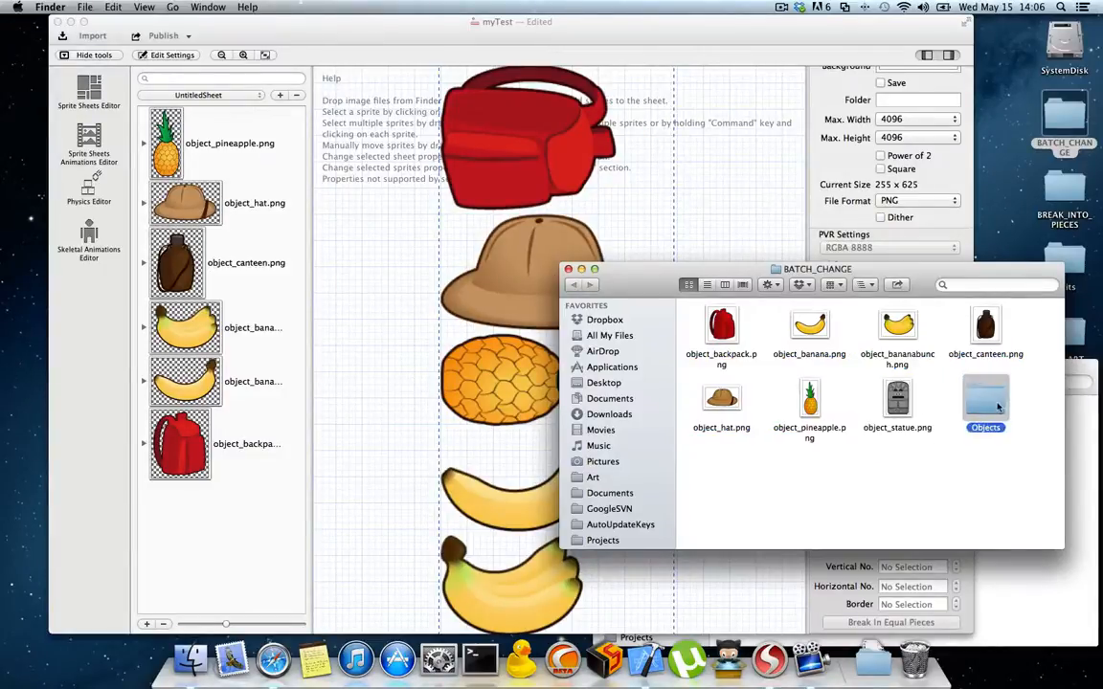
click(809, 328)
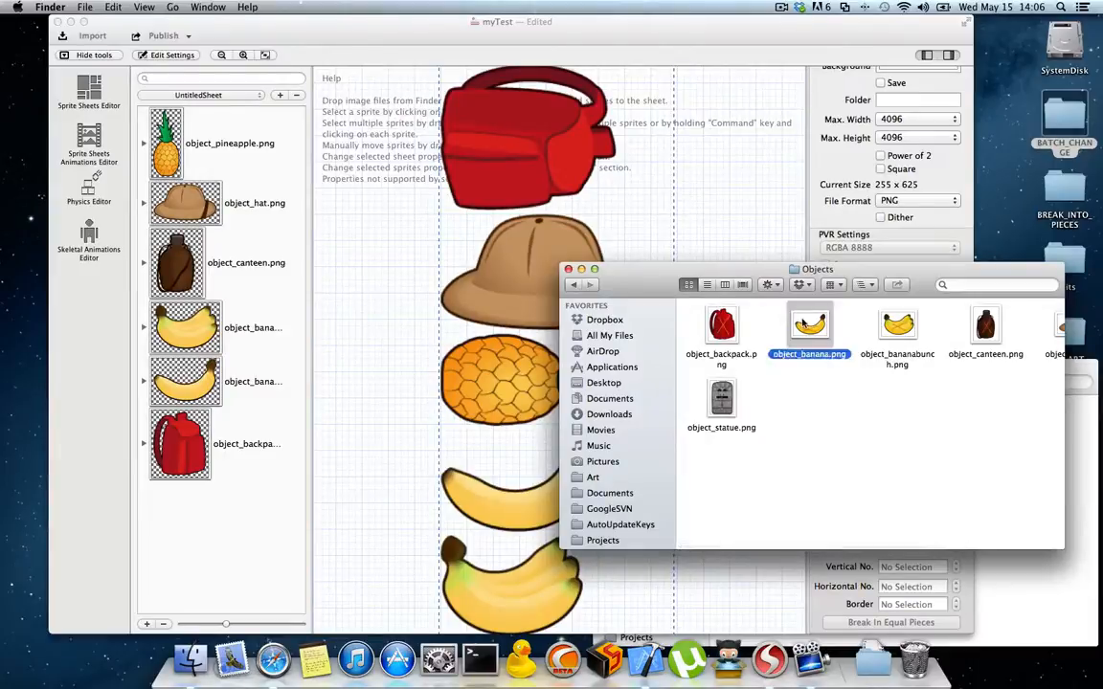
double_click(809, 327)
double_click(898, 328)
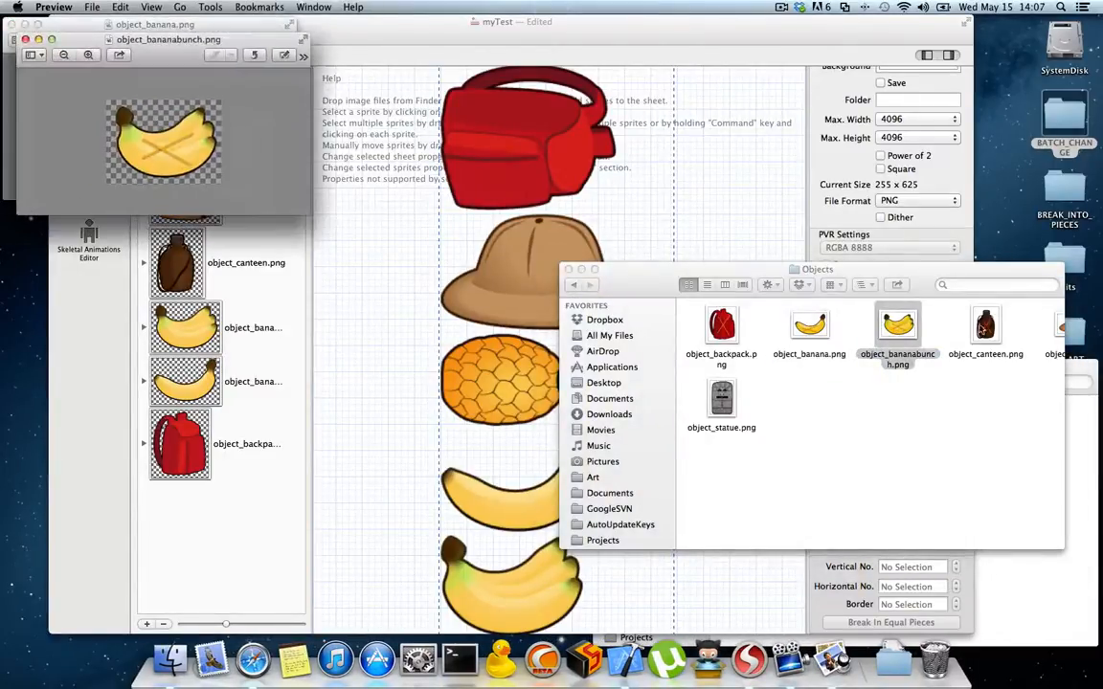
click(984, 327)
click(25, 39)
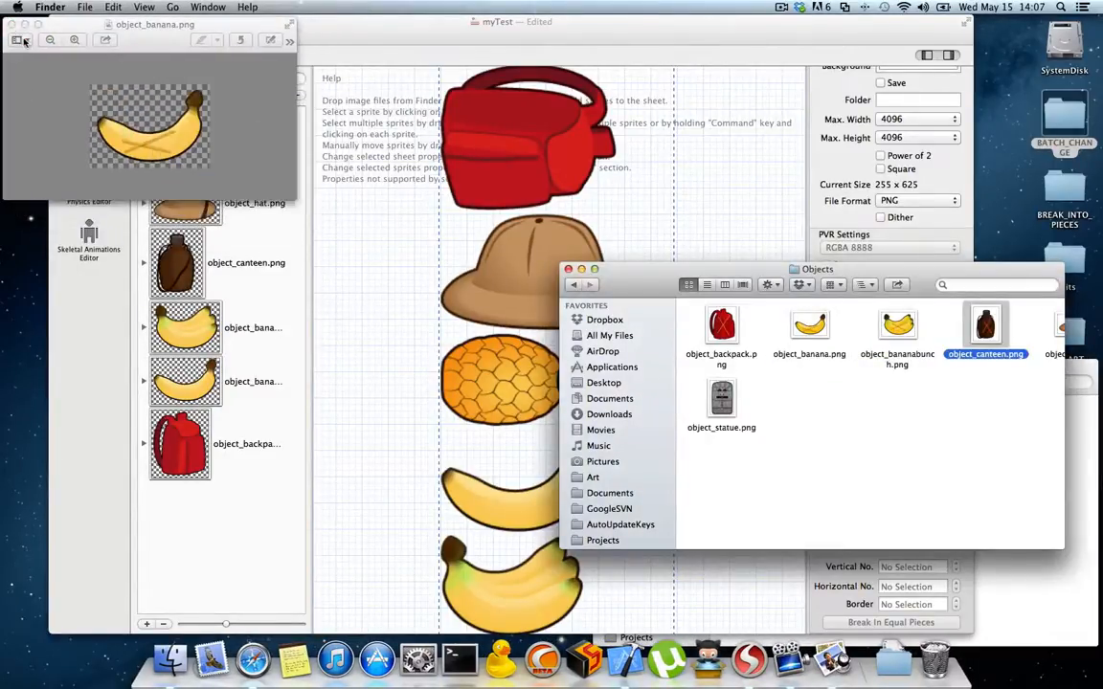
click(10, 25)
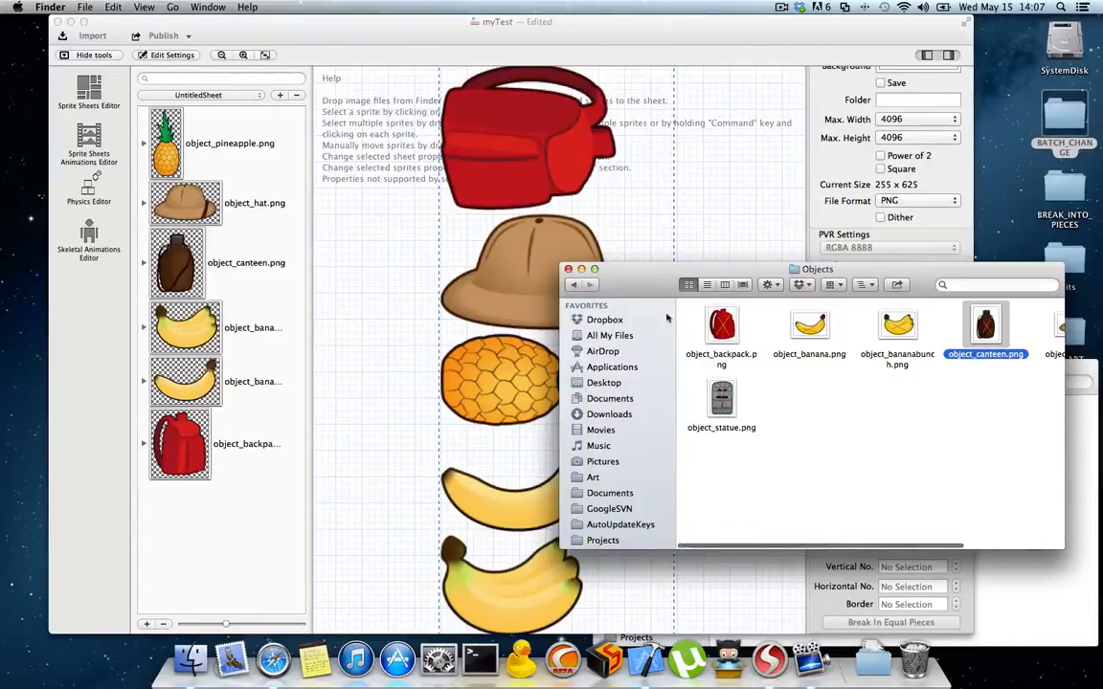
click(573, 285)
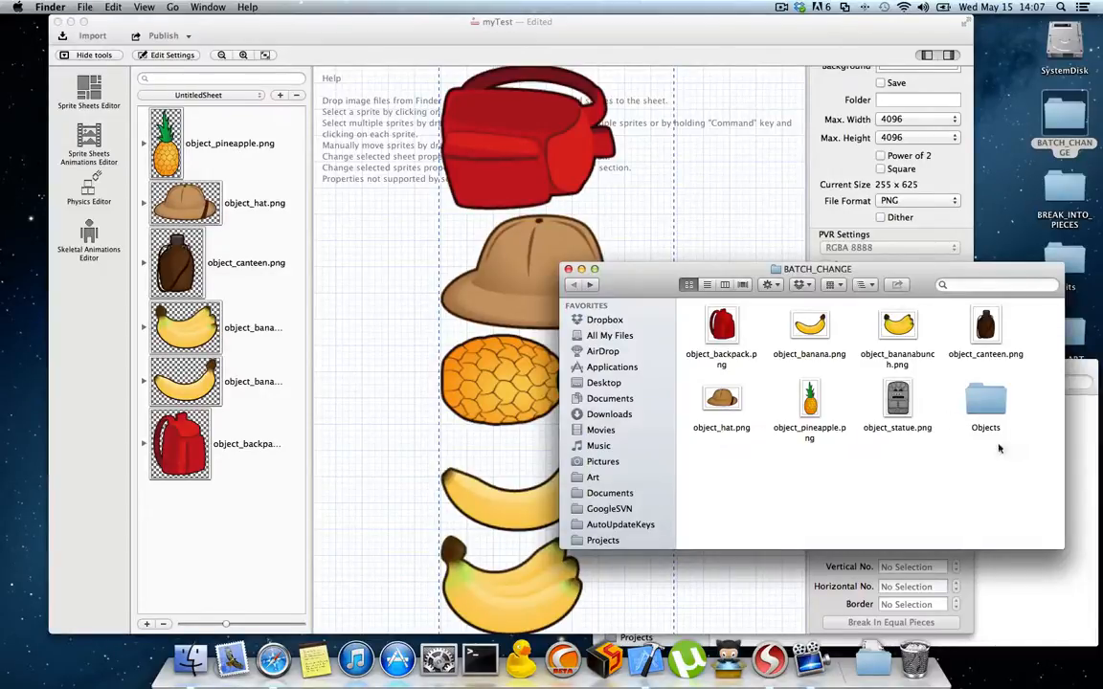
Step: Batch change the sheet's sprite images using all the selectable same-named PNG files in the desktop's BATCH_CHANGE/Objects folder
click(382, 51)
click(197, 8)
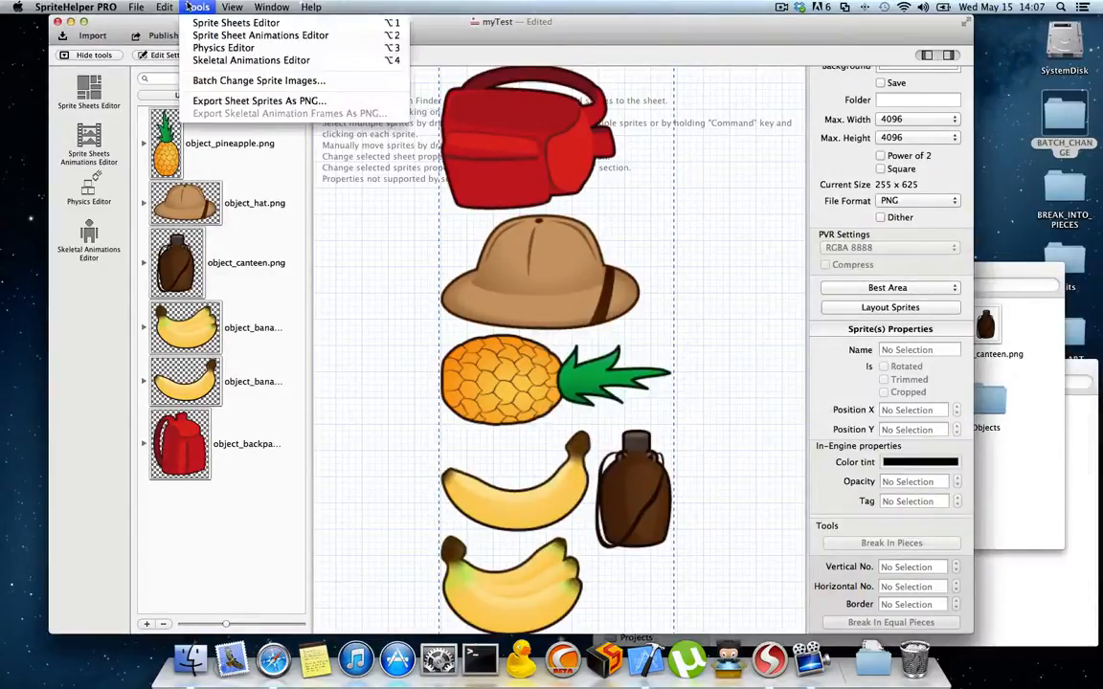
click(259, 82)
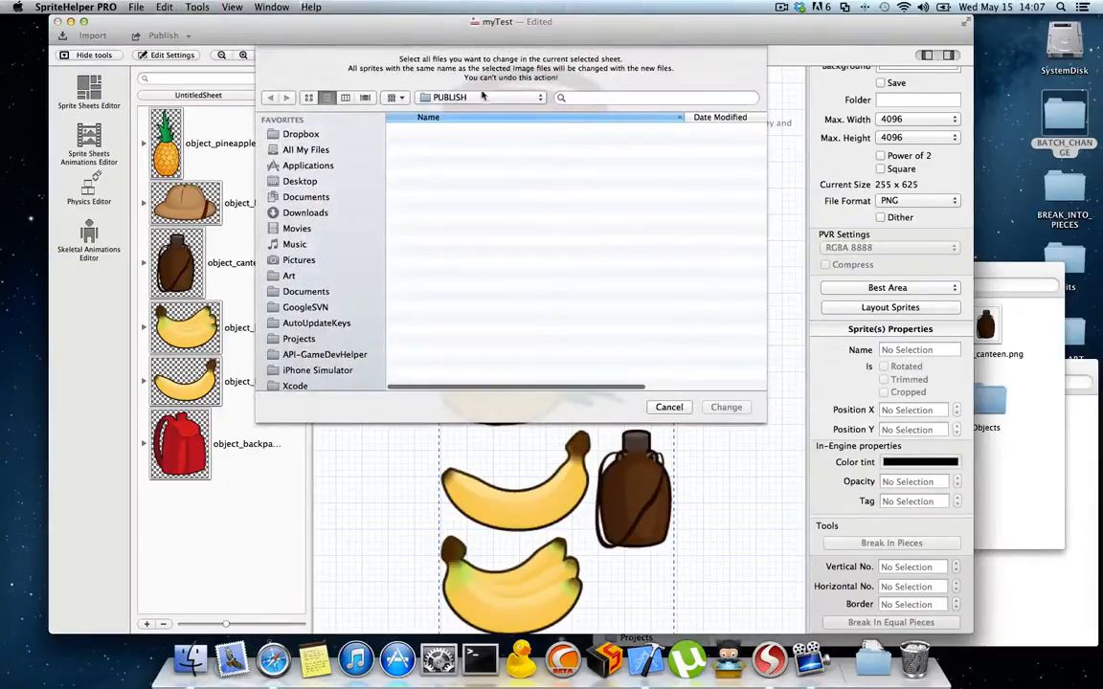
click(301, 182)
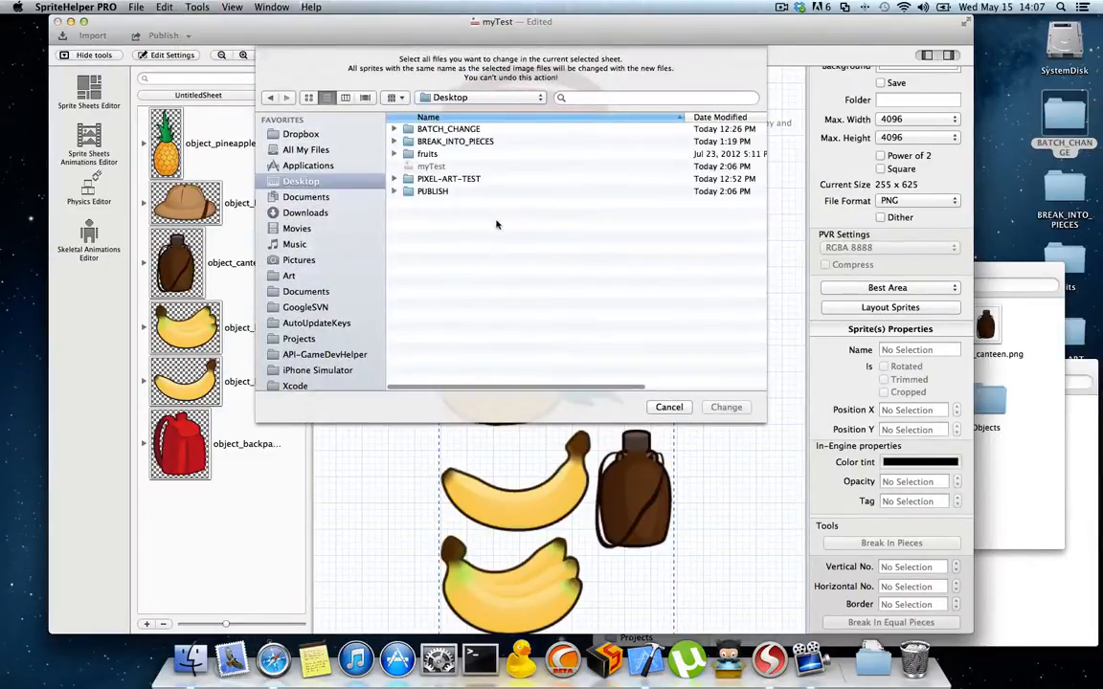
double_click(438, 129)
double_click(435, 217)
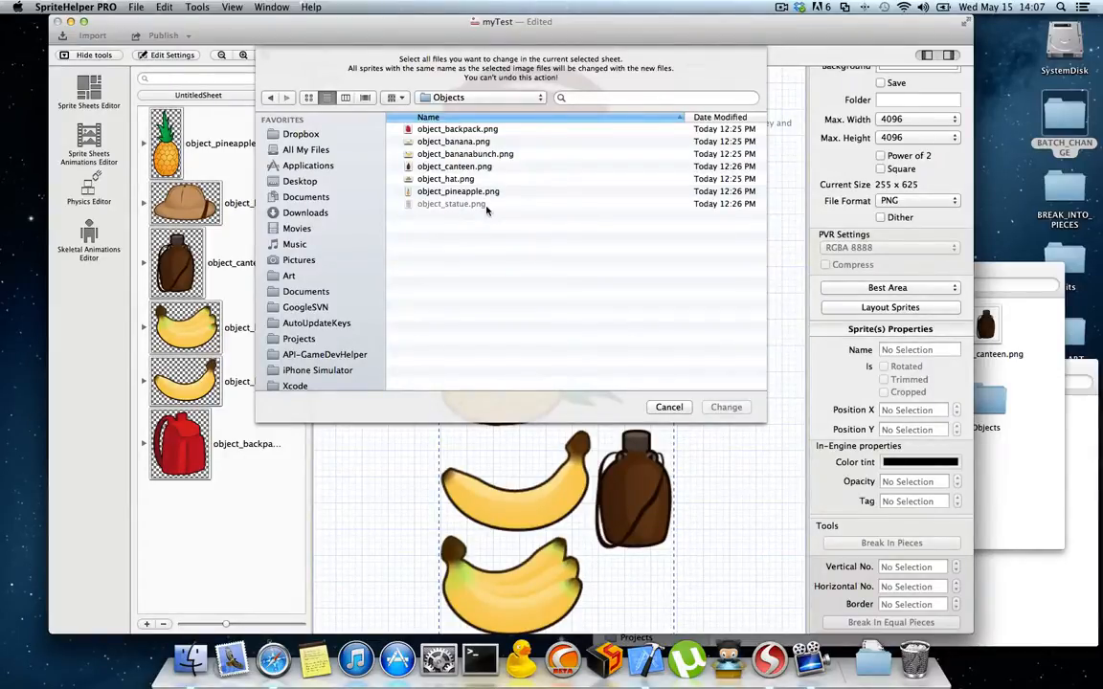
click(473, 99)
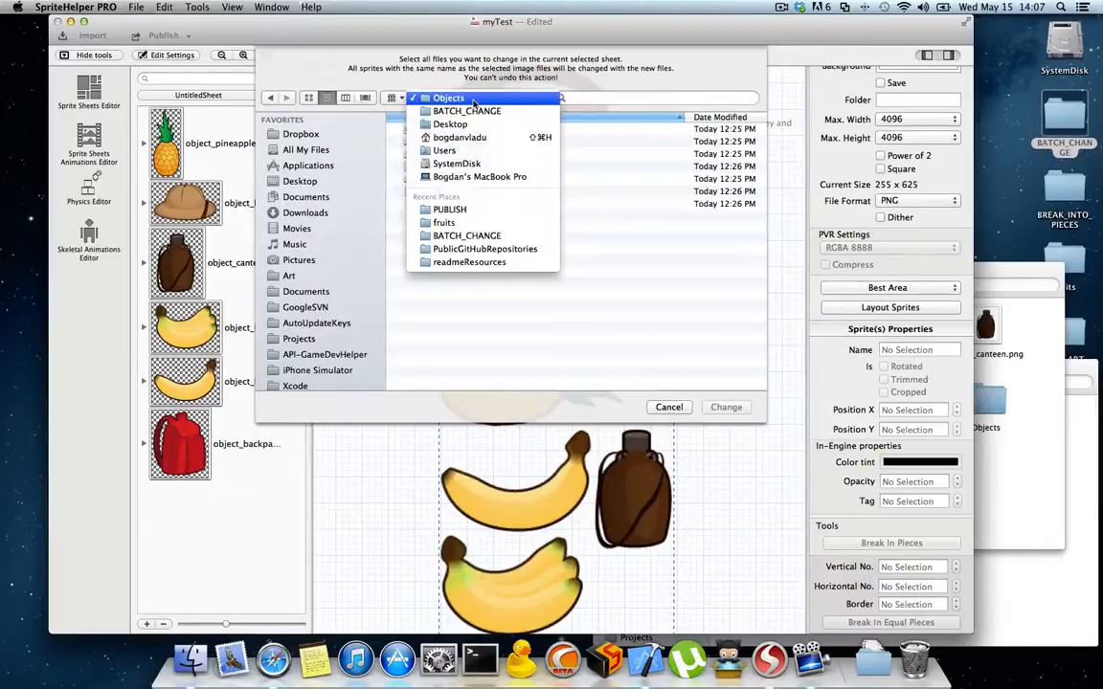
click(474, 101)
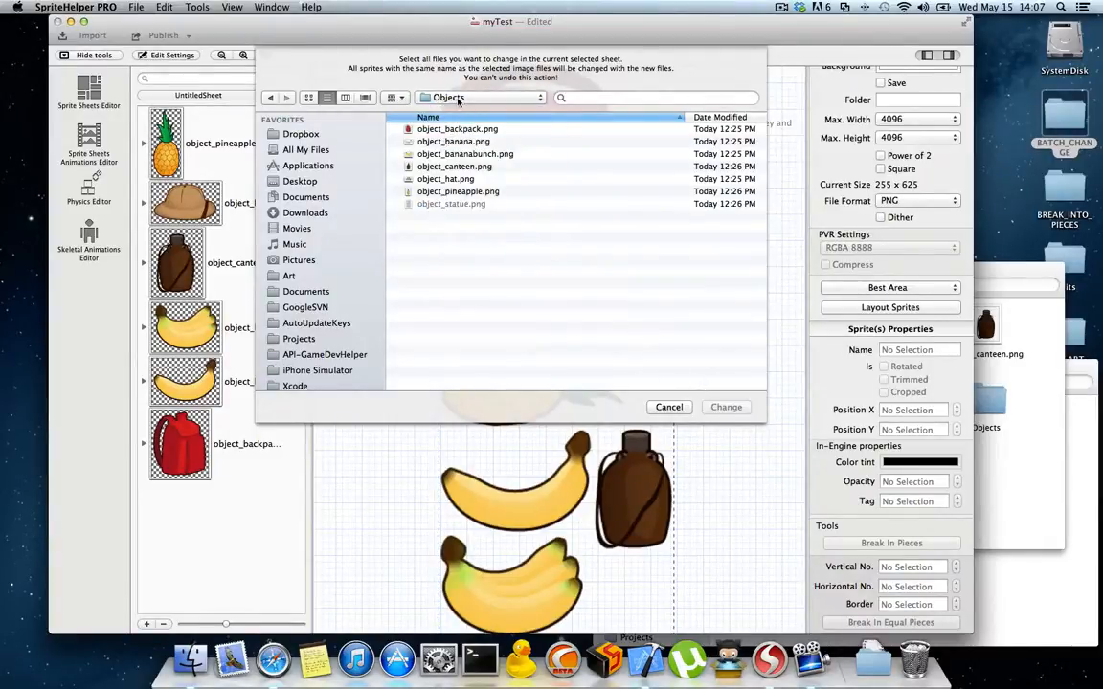
click(457, 129)
key(super+a)
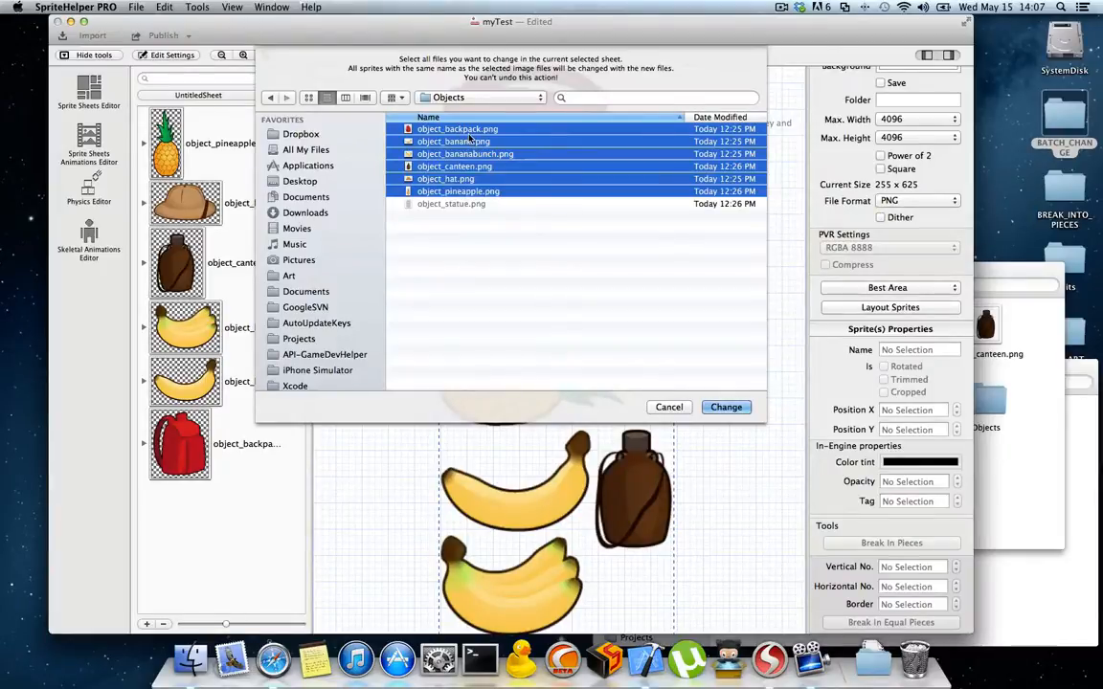
click(725, 407)
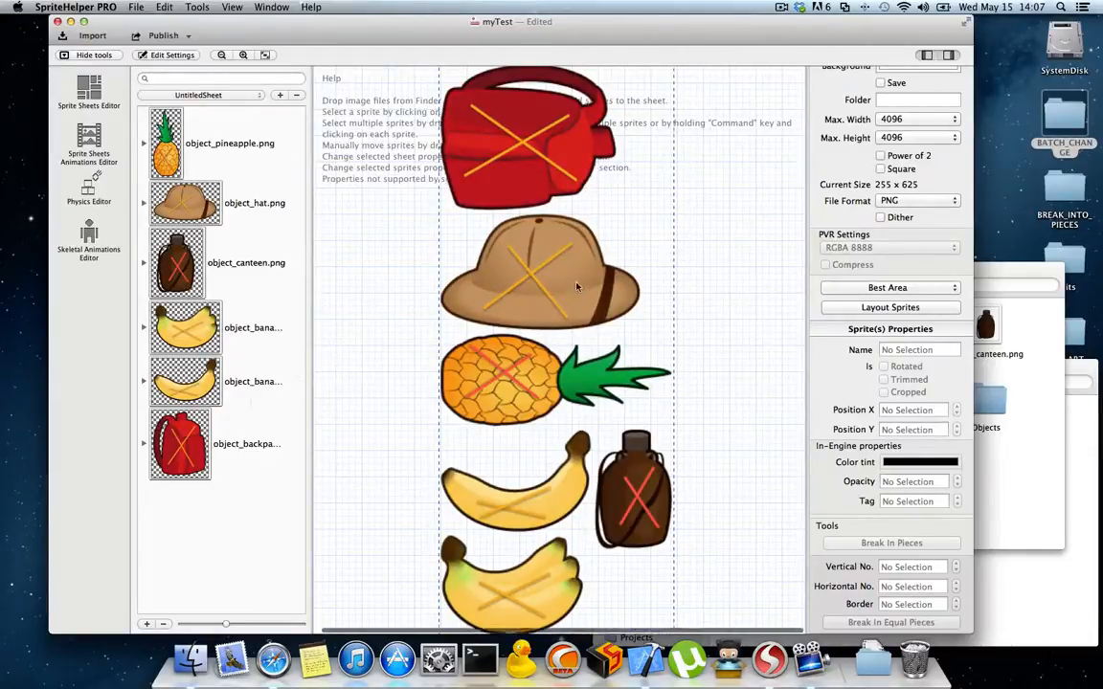
scroll(576, 286, down, 1)
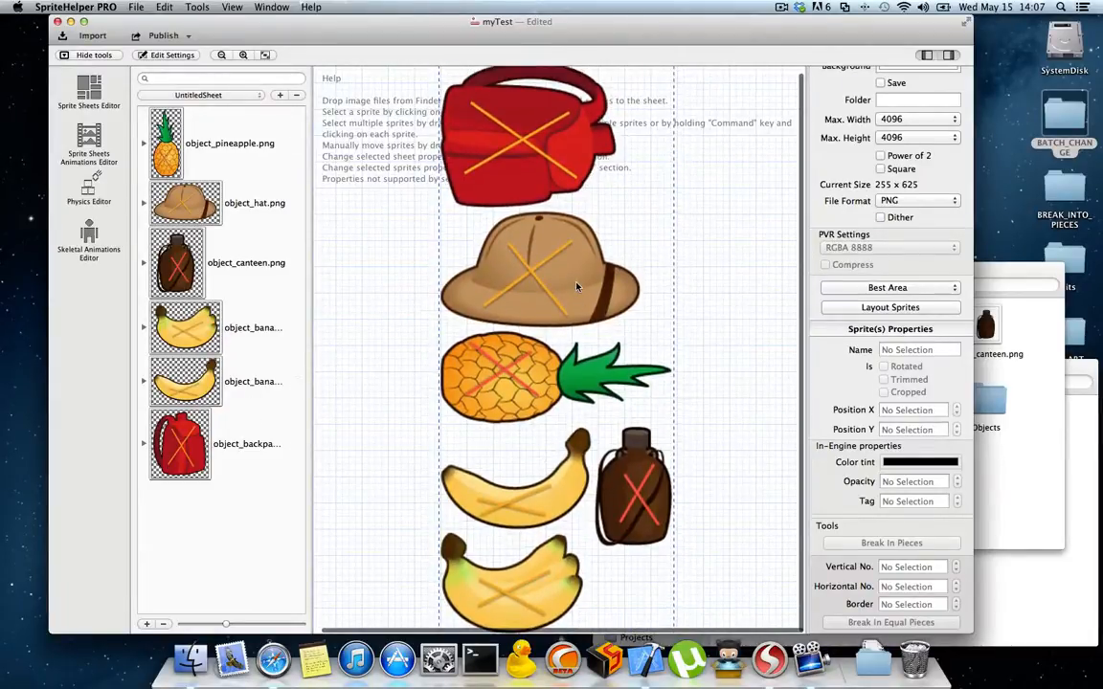
click(195, 201)
right_click(195, 201)
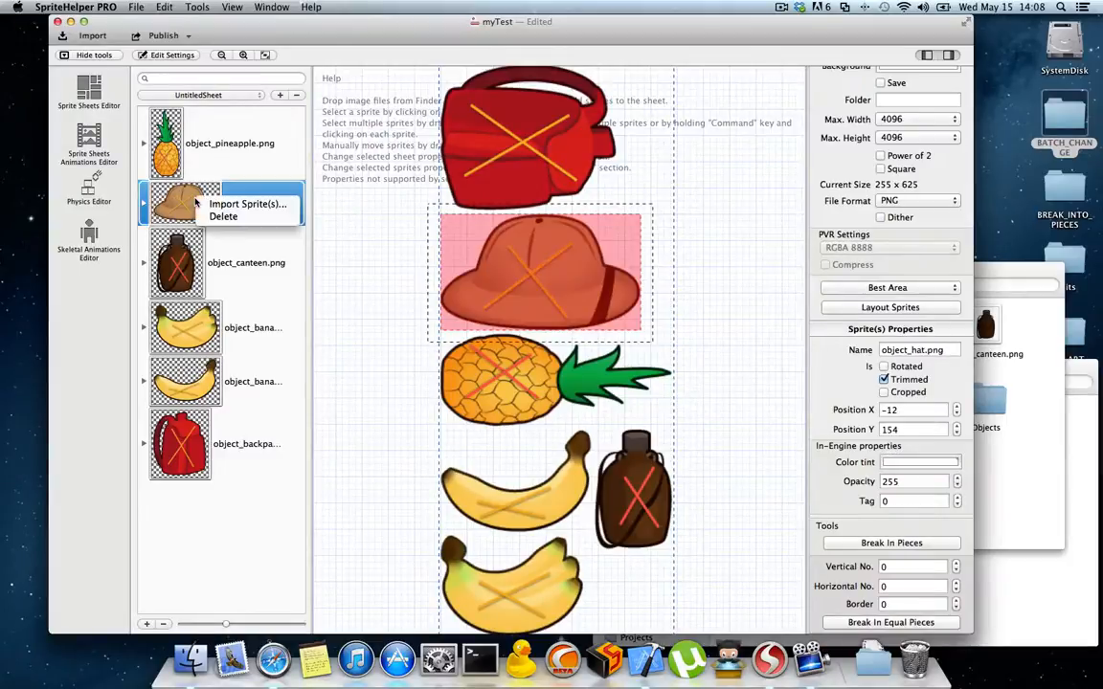
click(188, 7)
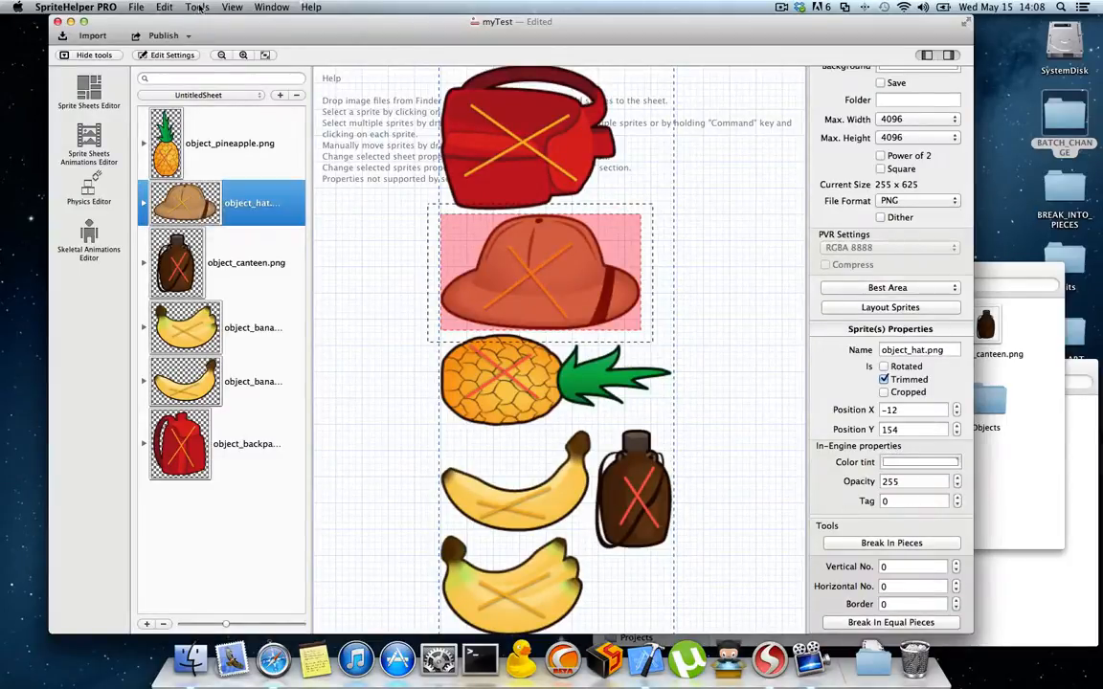
click(187, 7)
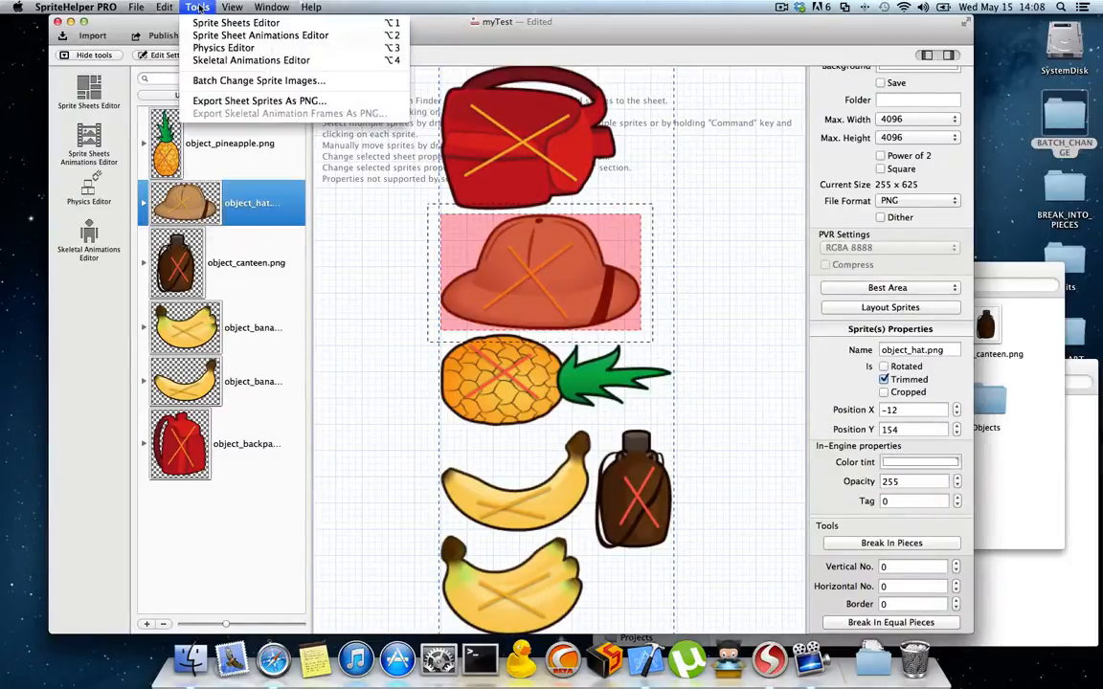
click(293, 206)
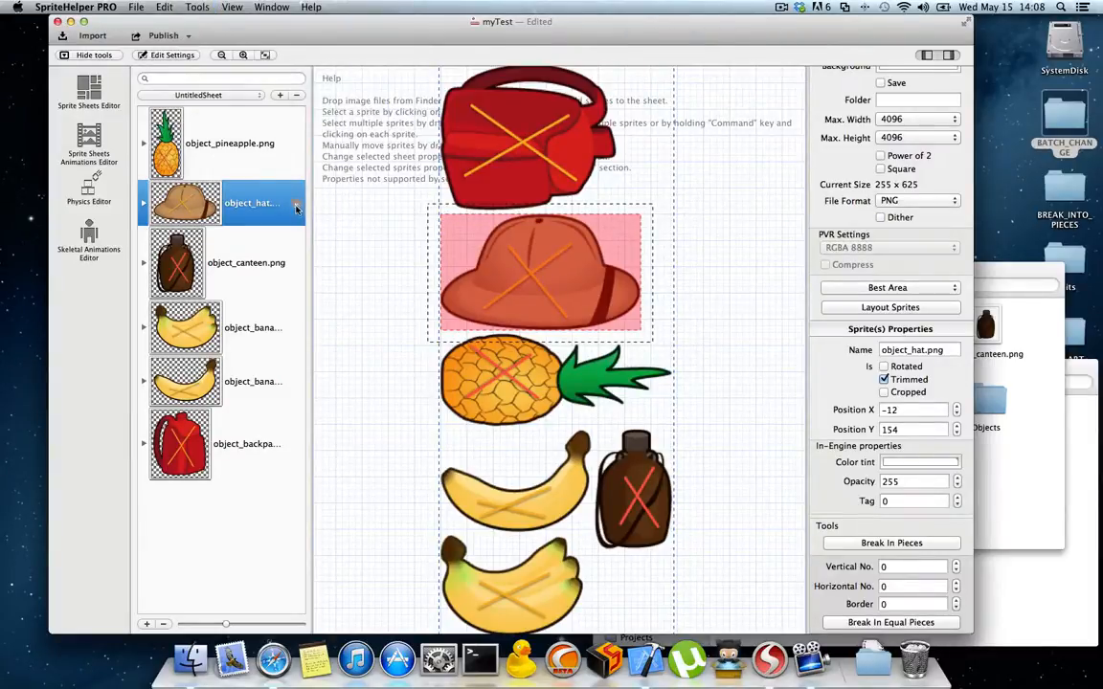
Step: Replace the object_hat.png sprite's image with object_statue.png from the Objects folder and lay out the sheet's sprites again
click(297, 206)
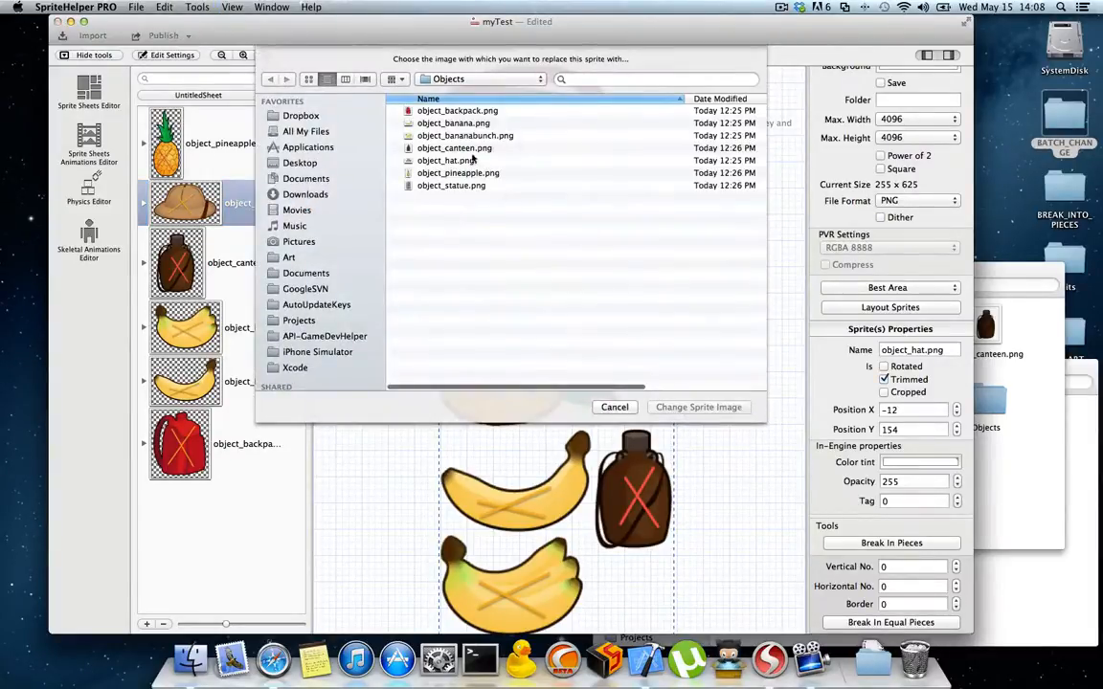
click(421, 185)
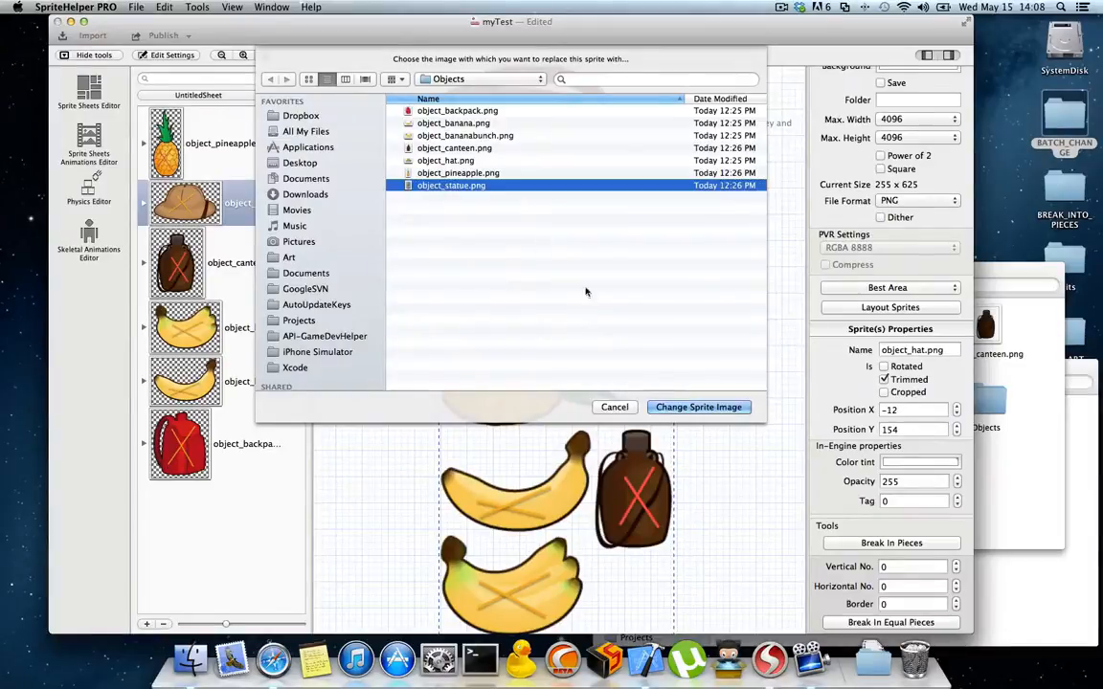
click(685, 407)
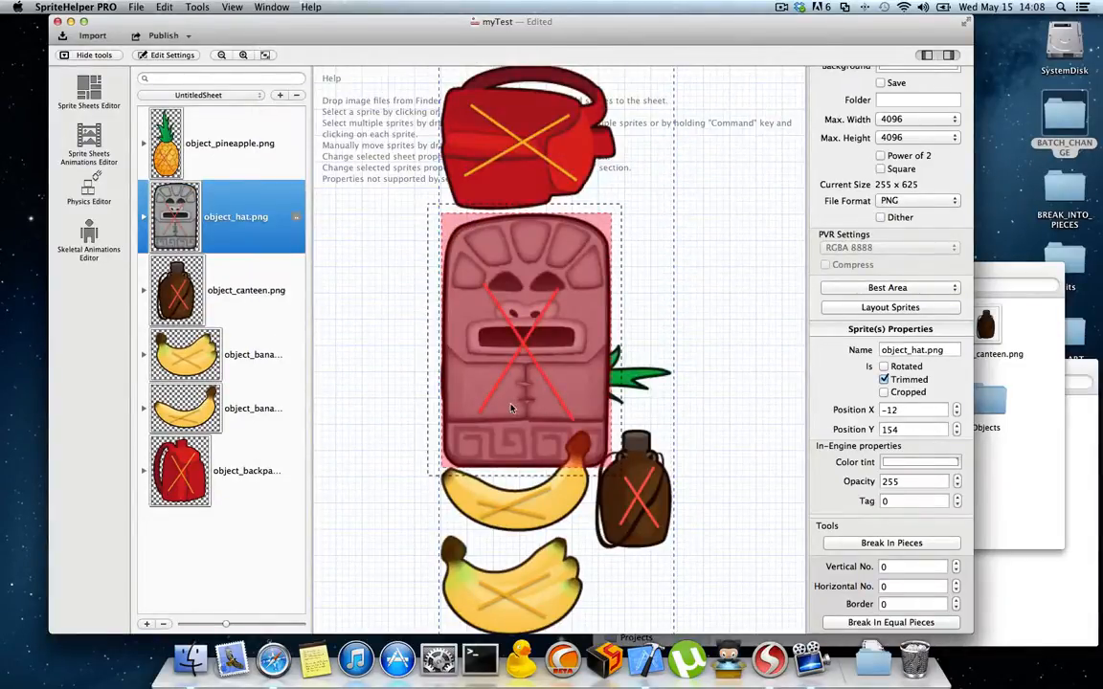
click(864, 308)
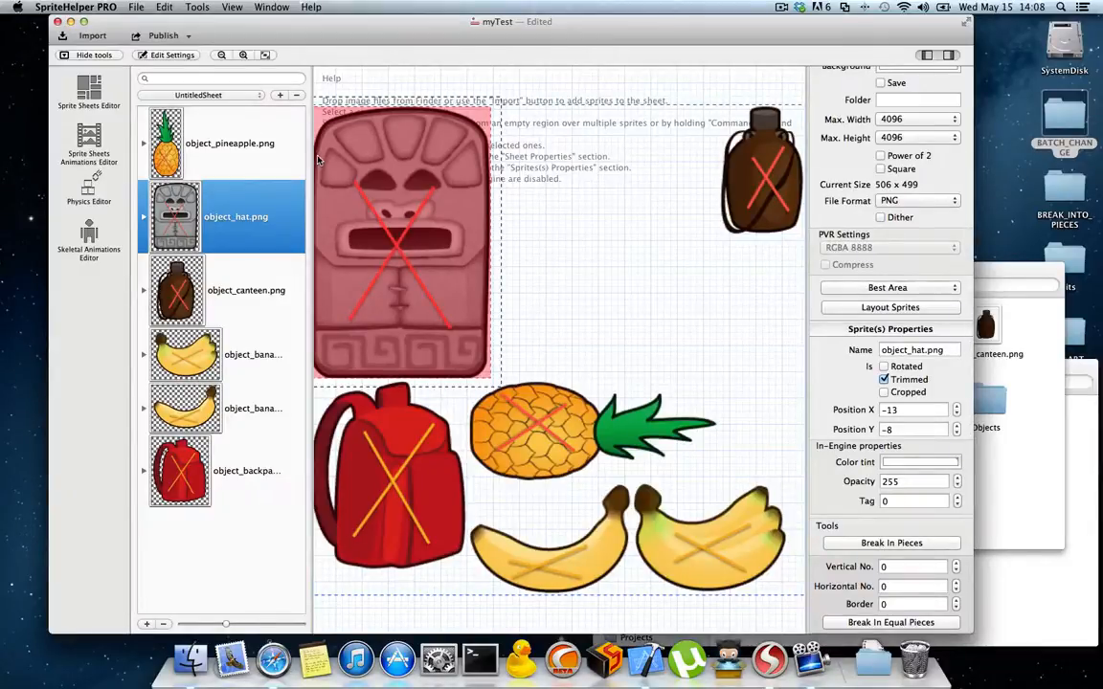
Step: Delete the current UntitledSheet with its object sprites and close the BATCH_CHANGE folder window in Finder
click(296, 95)
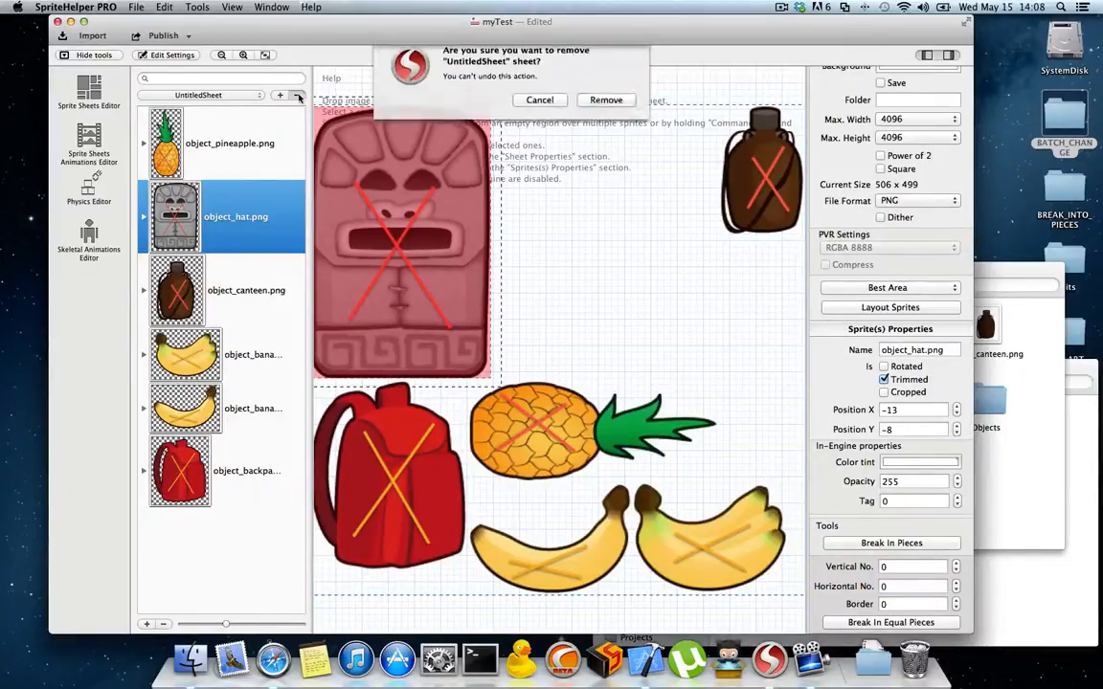
click(607, 112)
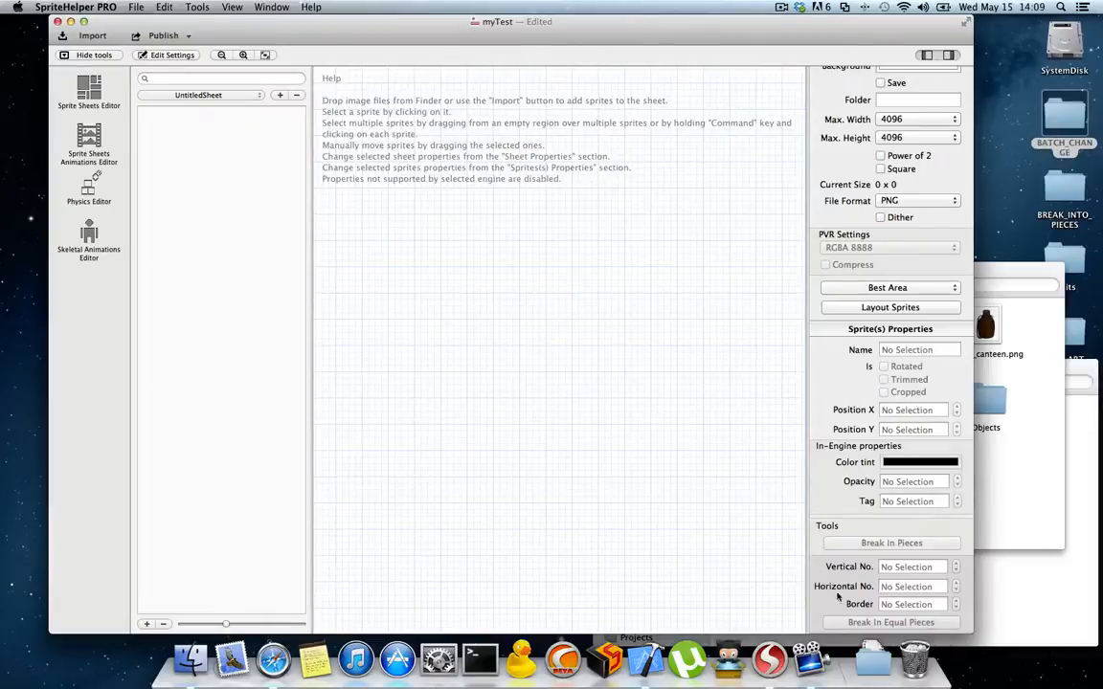
click(1014, 459)
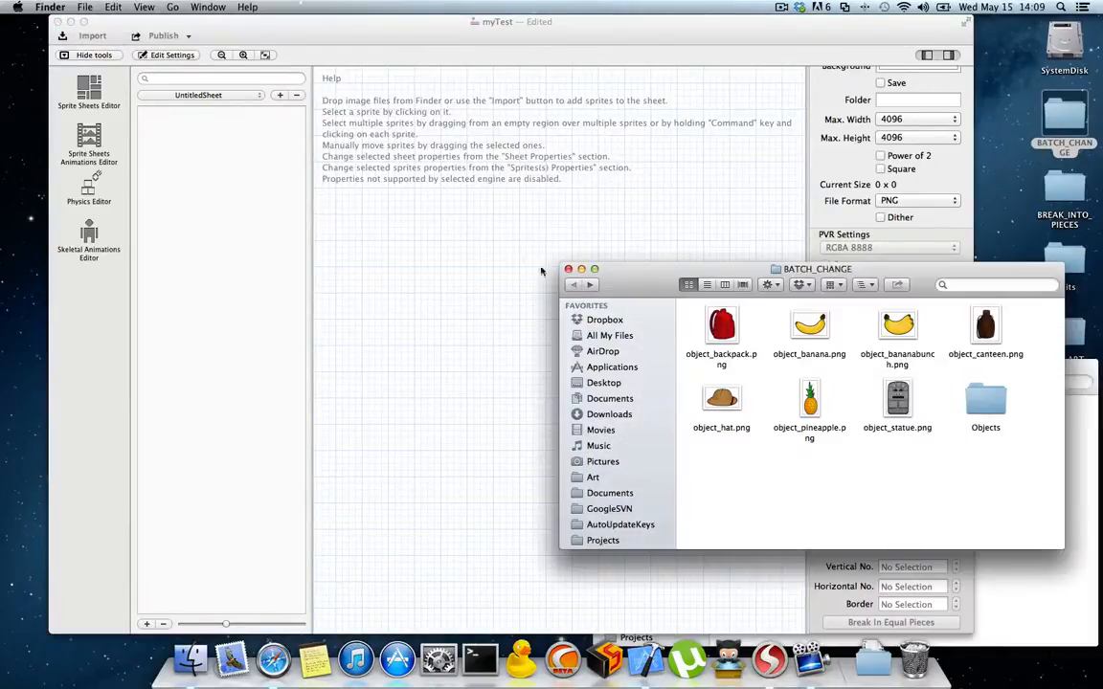
click(567, 270)
Step: Add the breakInPiecesTest image from the desktop's BREAK_INTO_PIECES folder to the empty sheet in SpriteHelper
click(1071, 189)
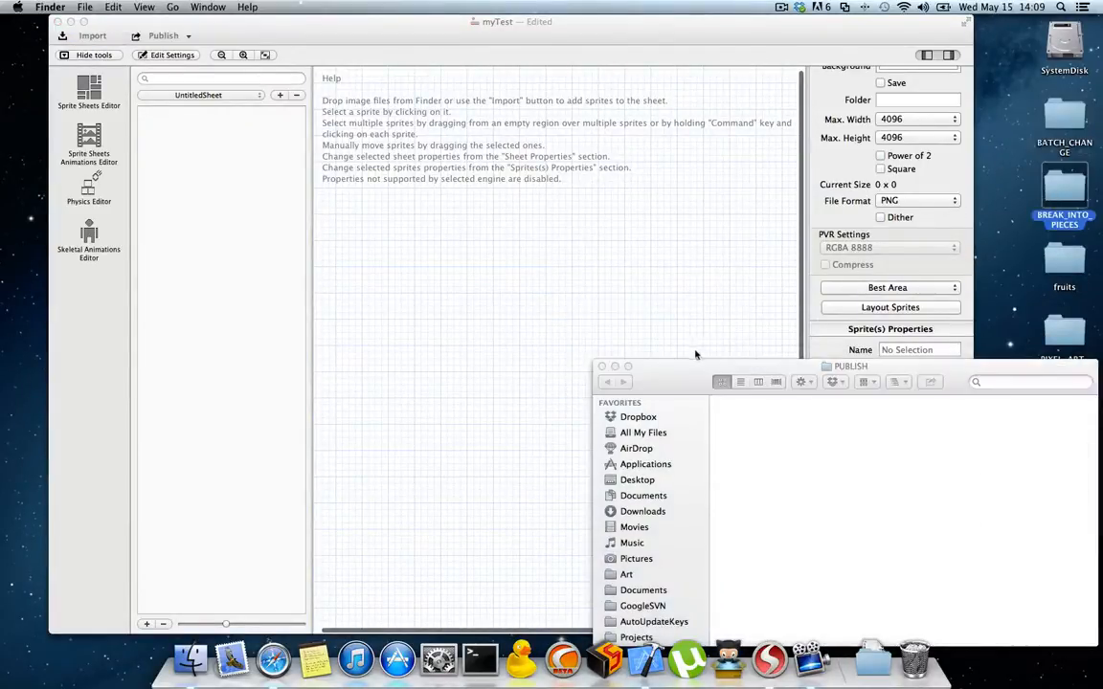
double_click(1070, 188)
drag(759, 127, 453, 192)
click(508, 325)
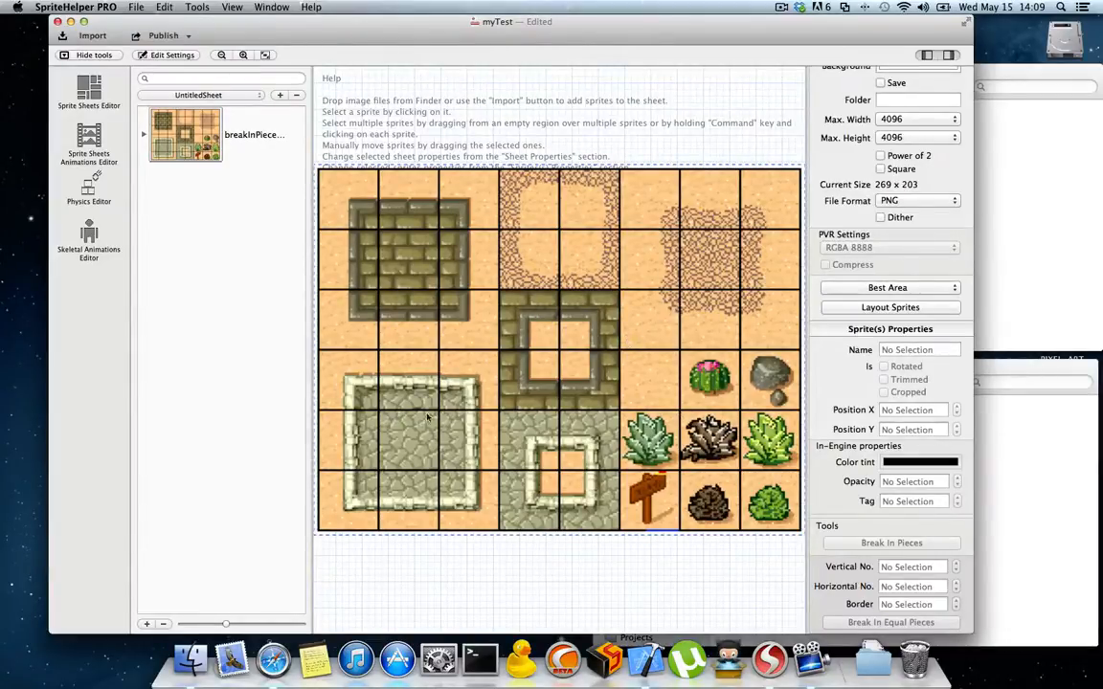
Step: Select the breakInPiecesTest sprite and set its equal-piece division to 8 vertical and 6 horizontal
click(702, 306)
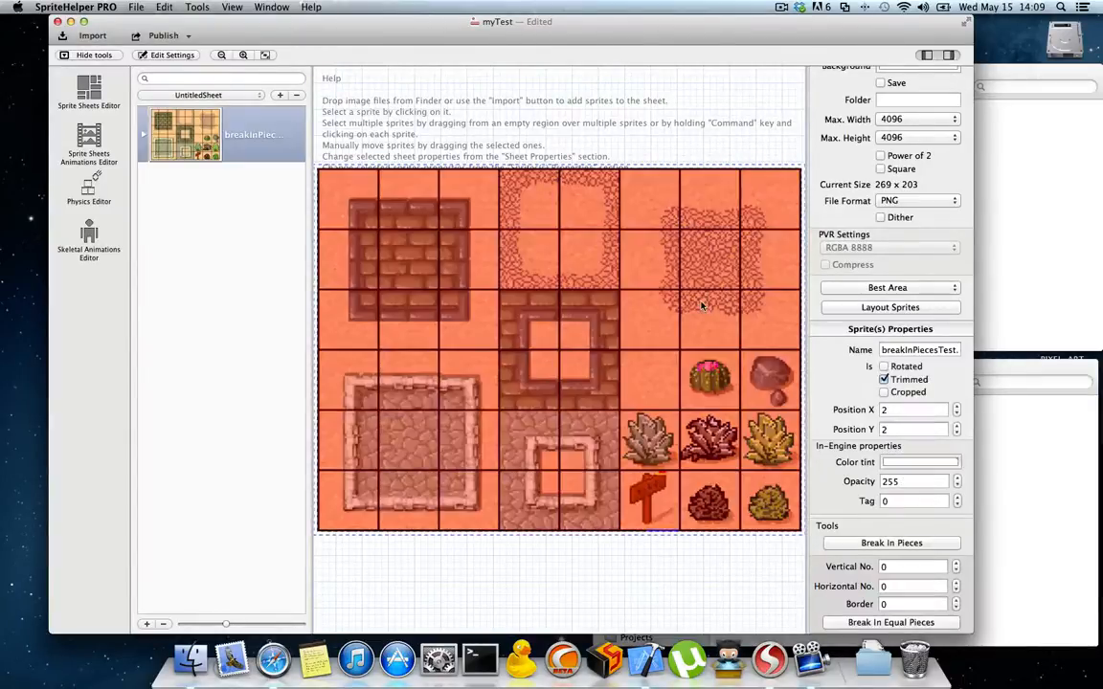
click(956, 564)
click(956, 564)
click(956, 564)
click(956, 563)
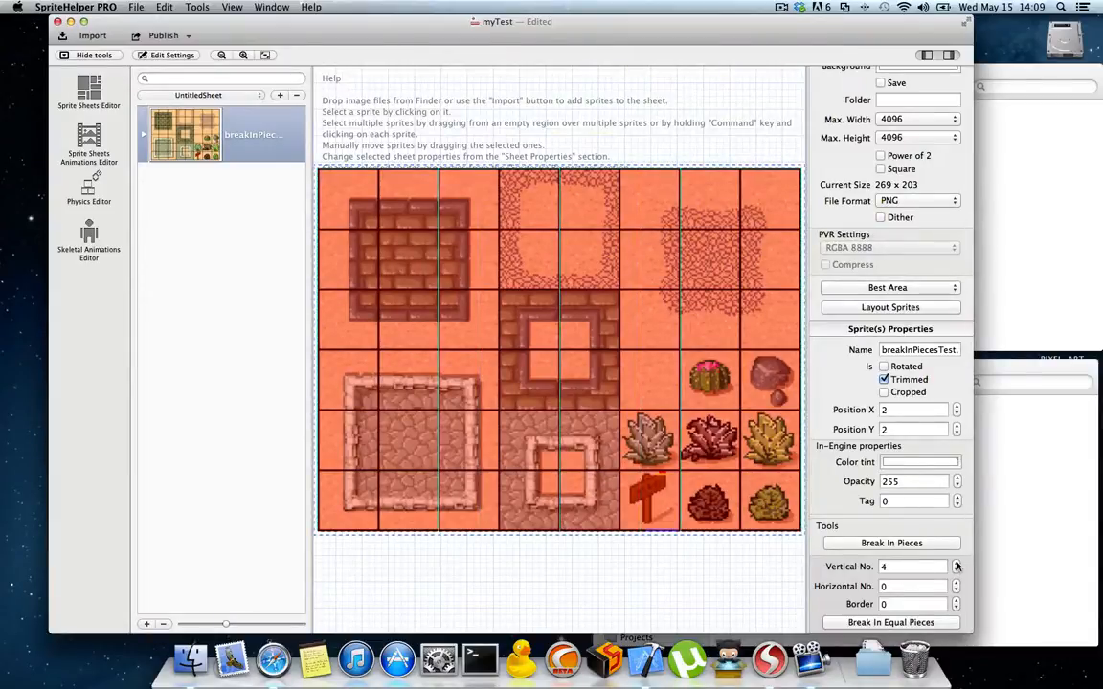
click(956, 564)
click(956, 564)
click(956, 564)
click(956, 563)
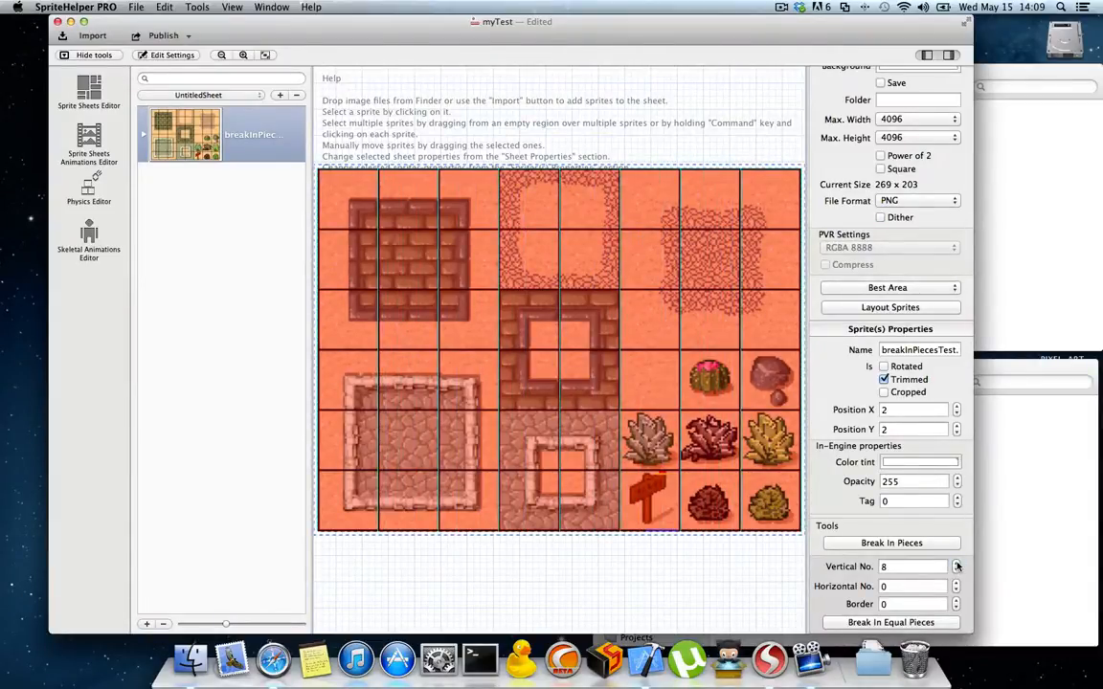
click(954, 583)
click(955, 583)
click(954, 583)
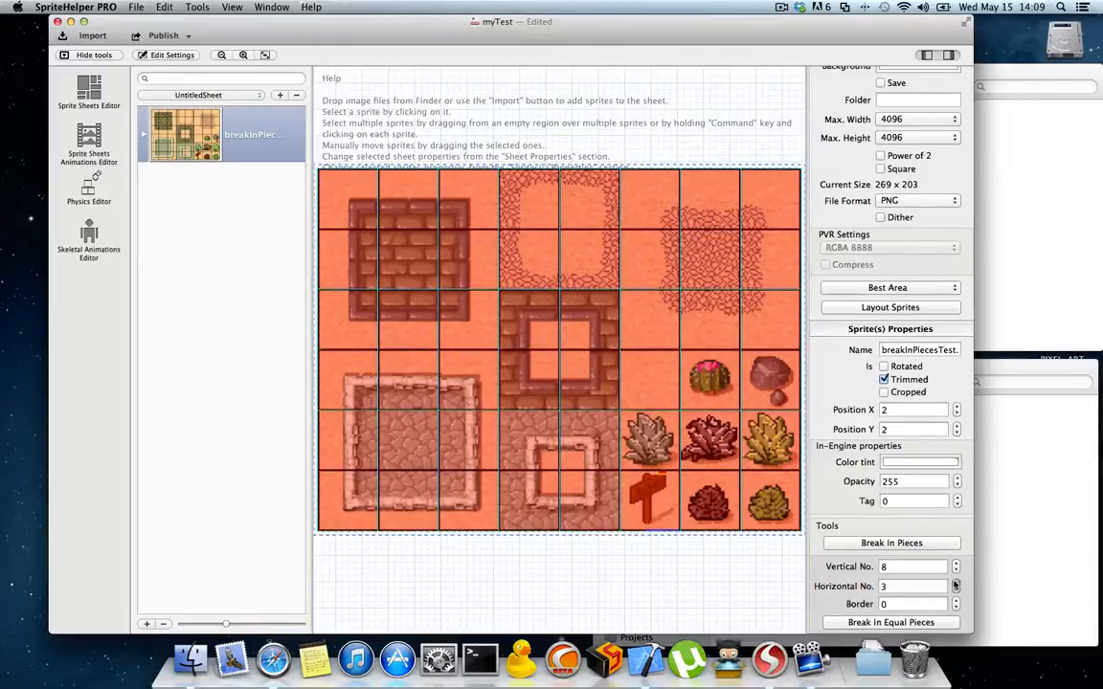
click(955, 583)
click(954, 583)
click(955, 583)
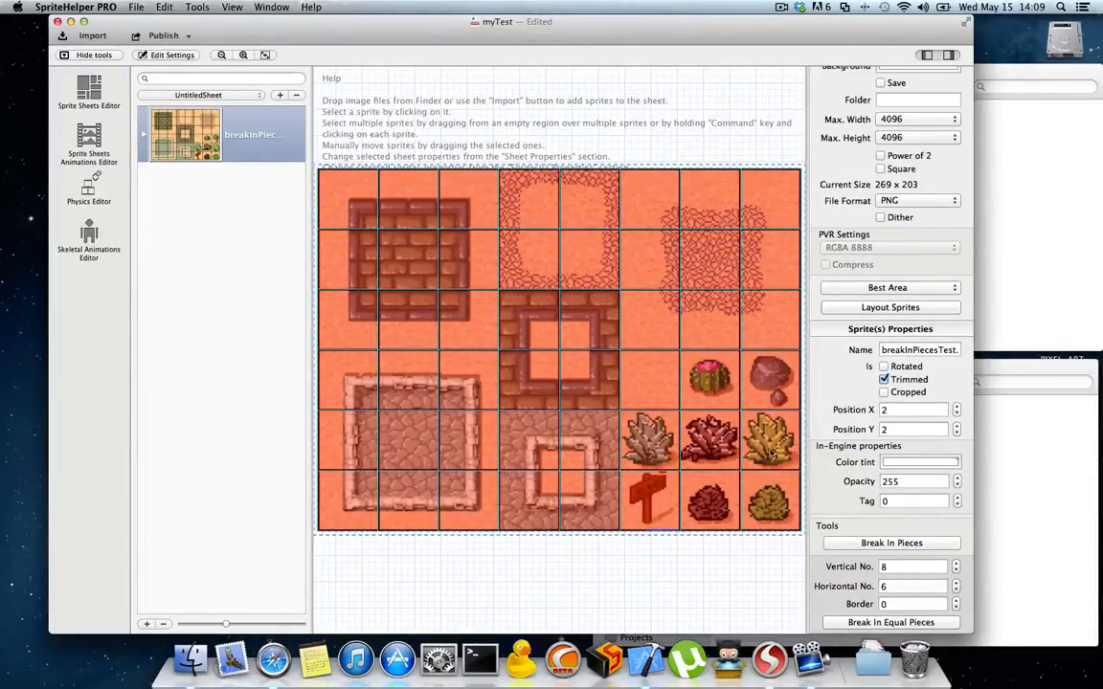
Step: Set the border between the equal pieces to 2, checking the cut lines against the black tile separators up close
scroll(670, 374, up, 5)
scroll(739, 438, up, 2)
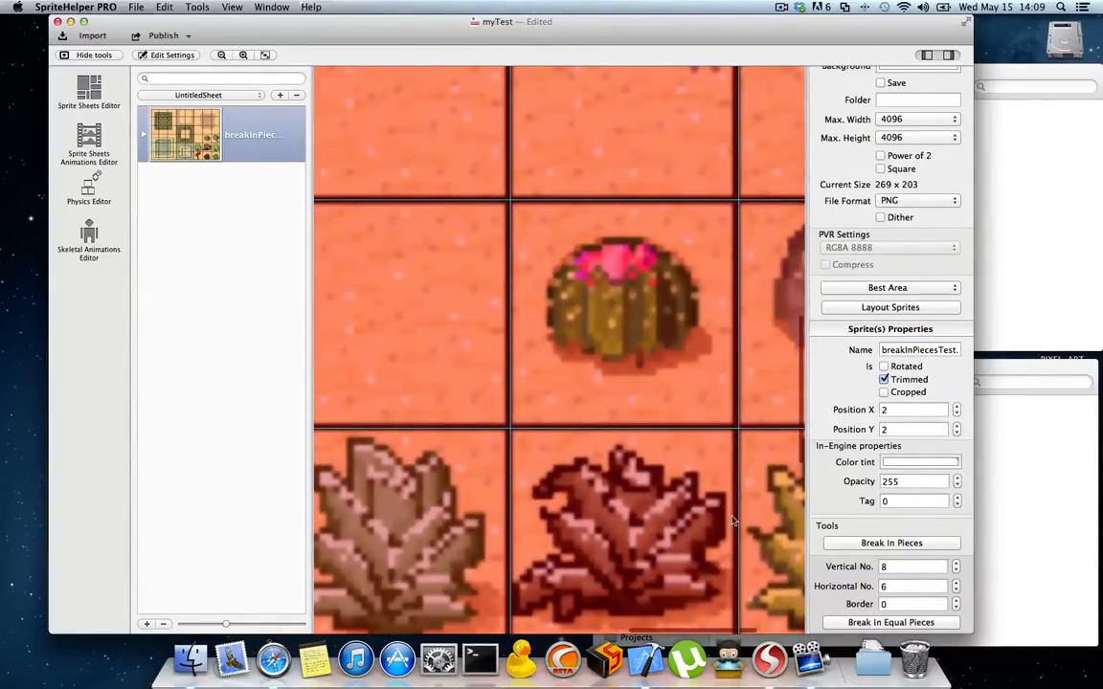
scroll(734, 520, down, 3)
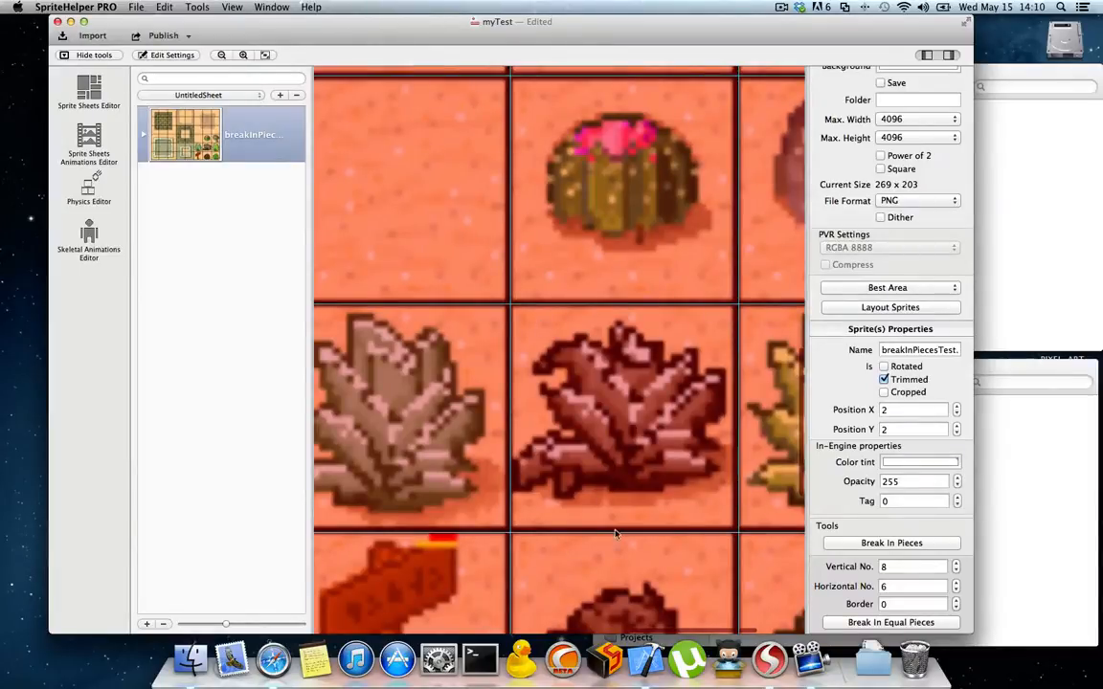
click(955, 600)
click(955, 600)
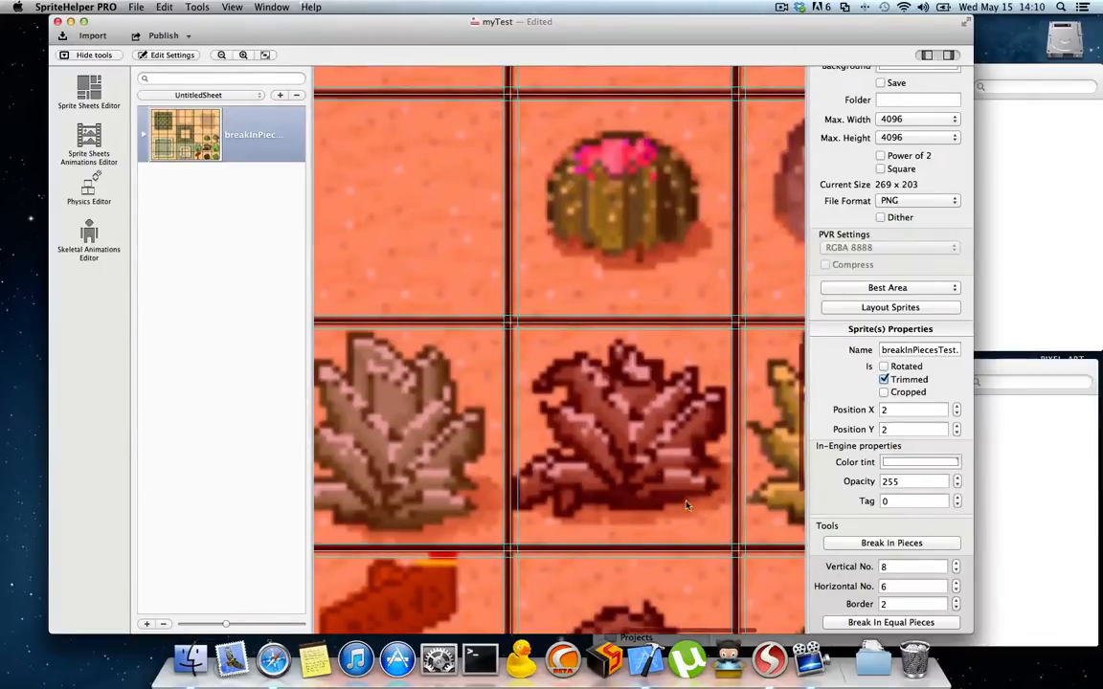
scroll(650, 449, down, 2)
scroll(650, 449, down, 1)
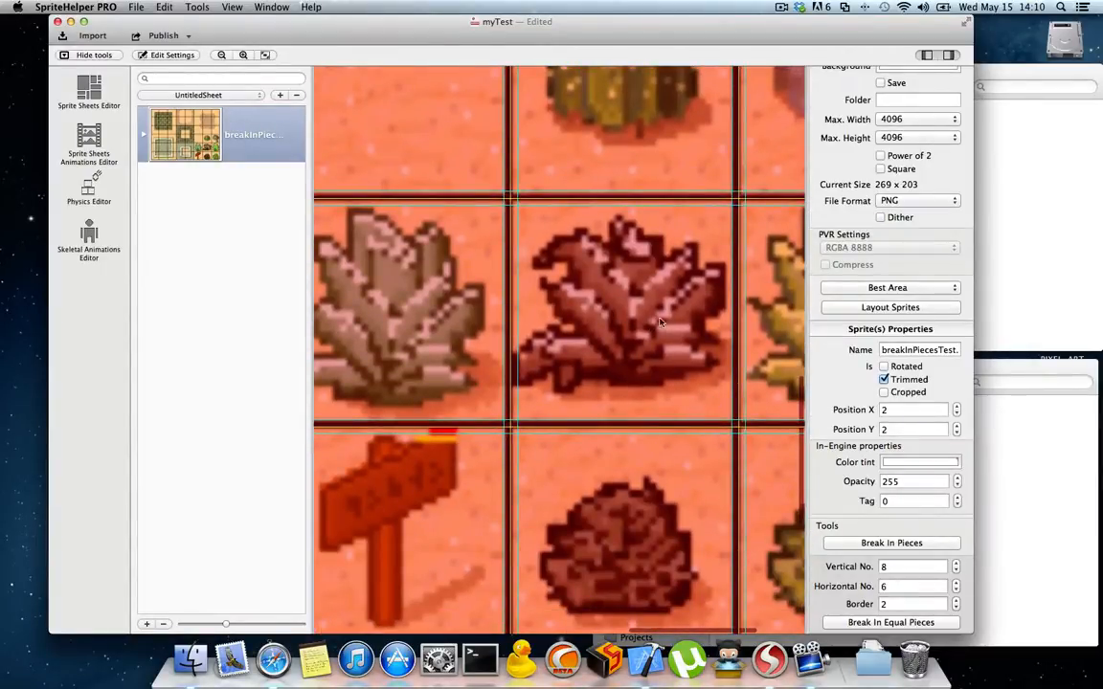
Step: Break the selected breakInPiecesTest sprite into equal pieces using the current division and border settings
scroll(675, 325, down, 1)
scroll(675, 326, down, 5)
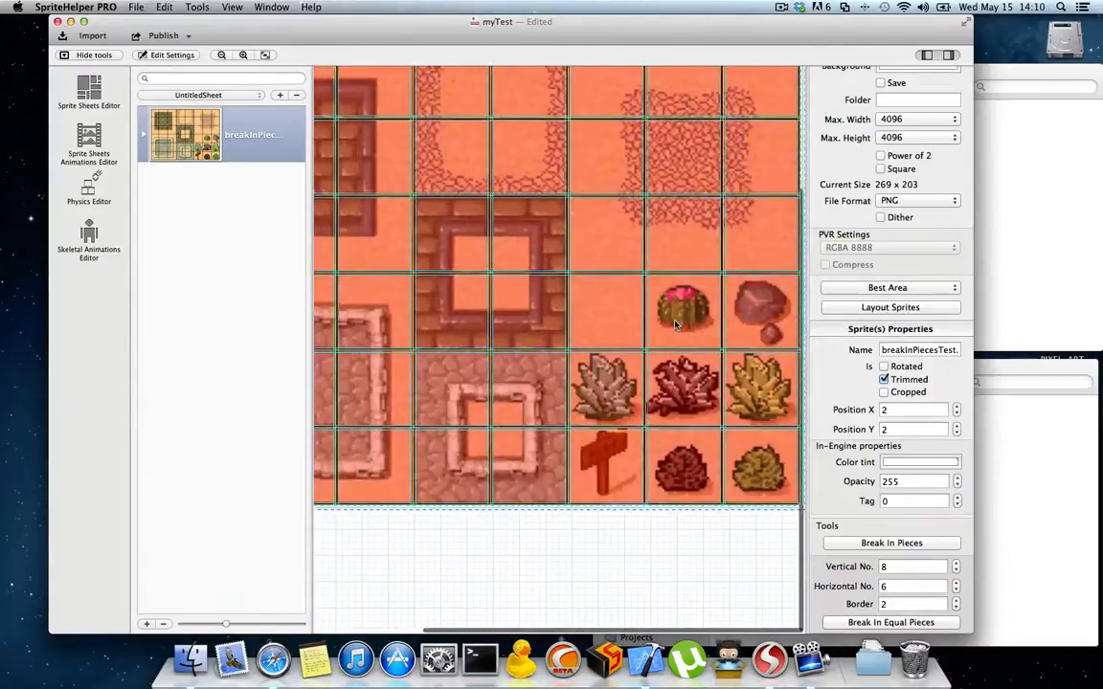
click(929, 622)
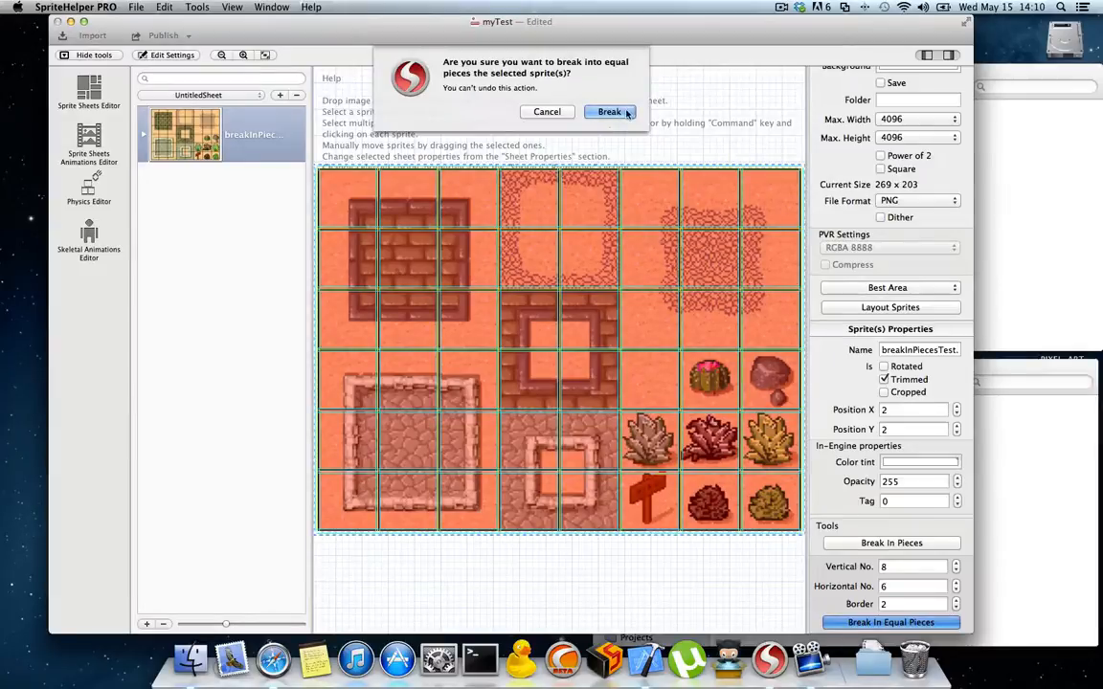
click(627, 113)
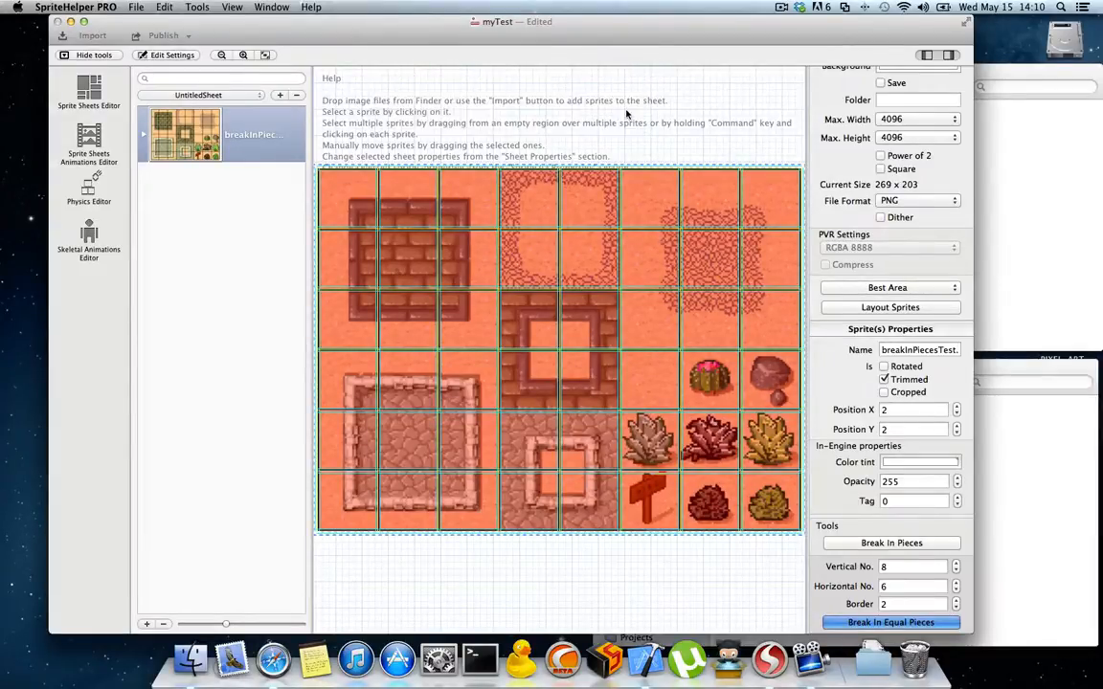
Step: Look through the sheet's sprite list to examine the individual tile pieces from first to last
scroll(211, 239, down, 5)
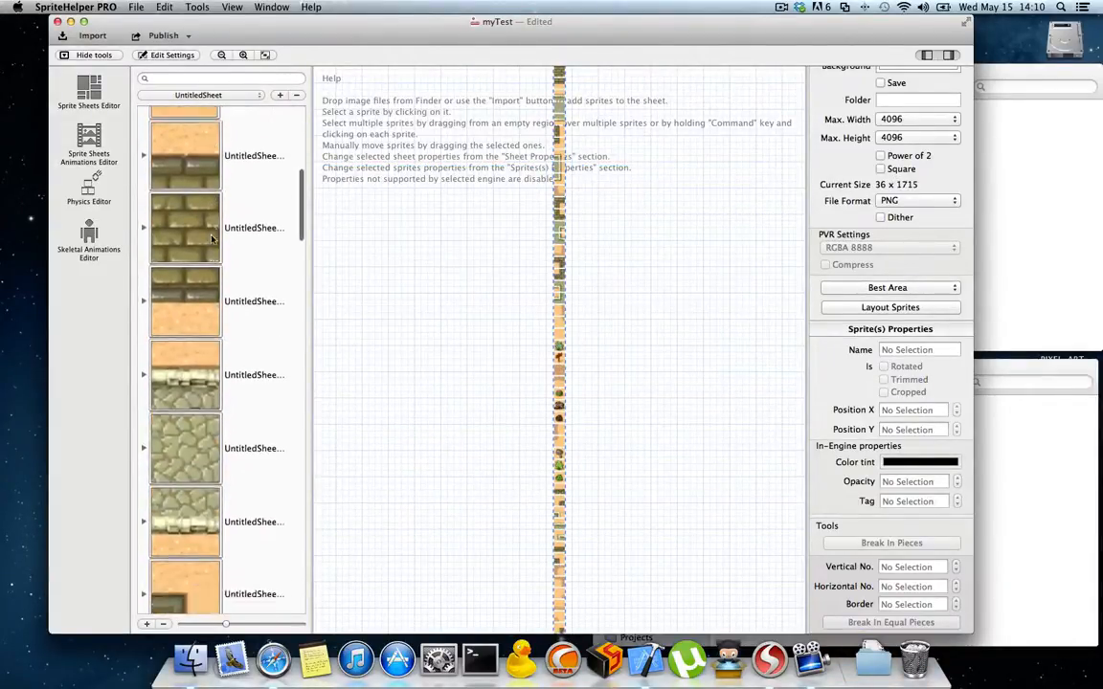
scroll(212, 239, down, 10)
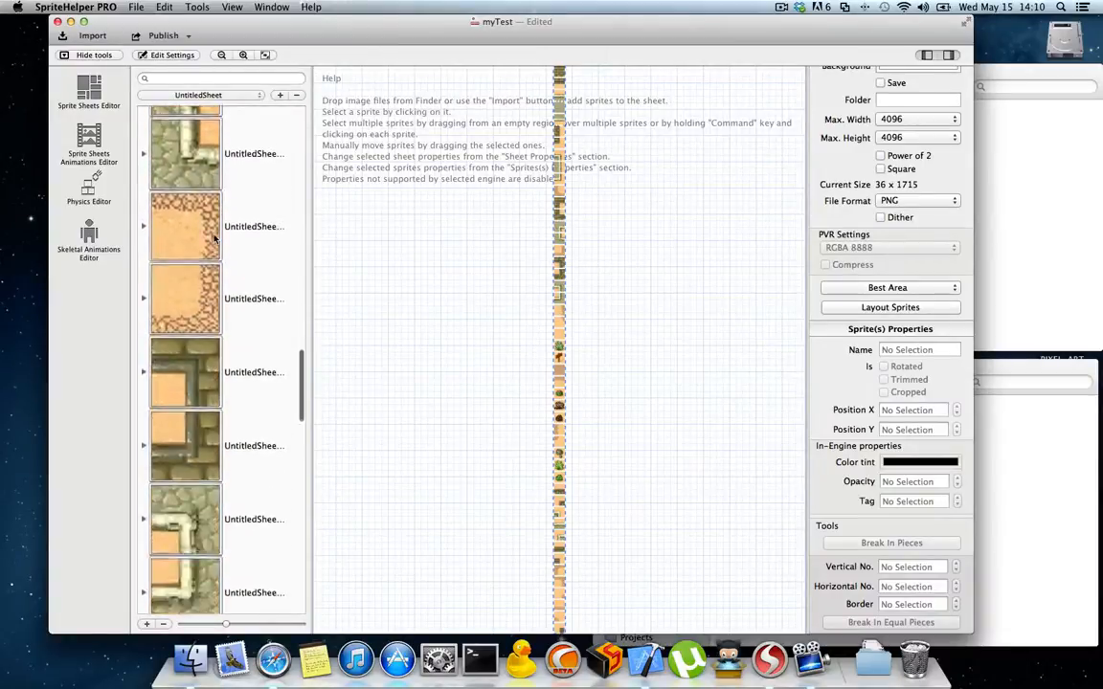
scroll(214, 240, up, 15)
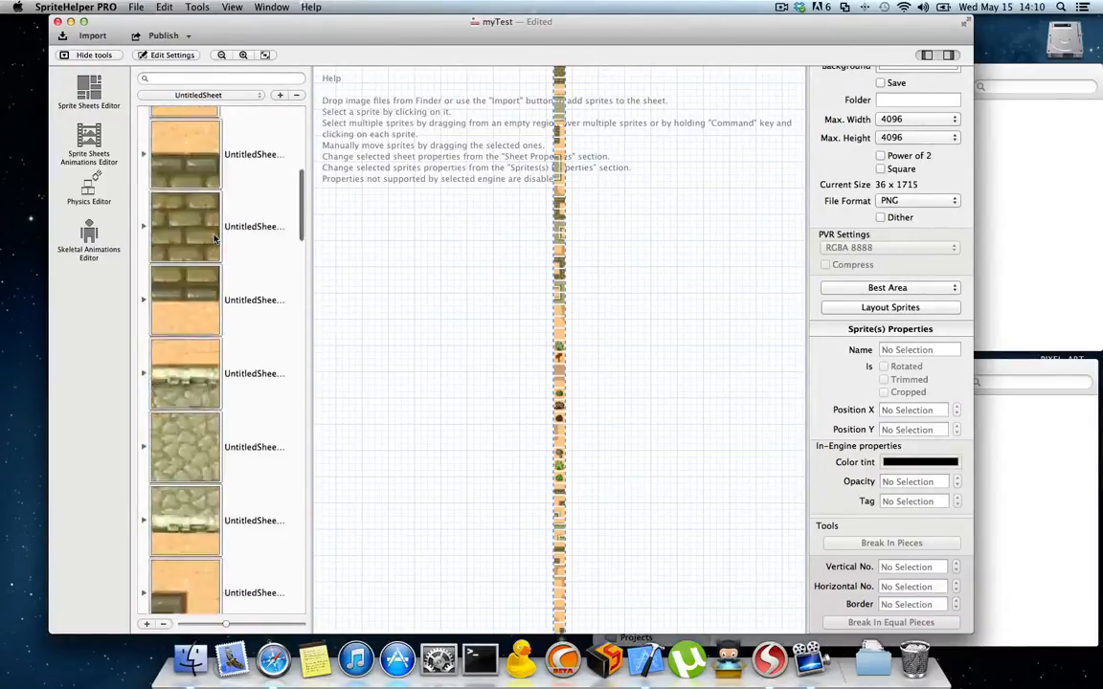
scroll(215, 239, up, 3)
scroll(215, 239, up, 3)
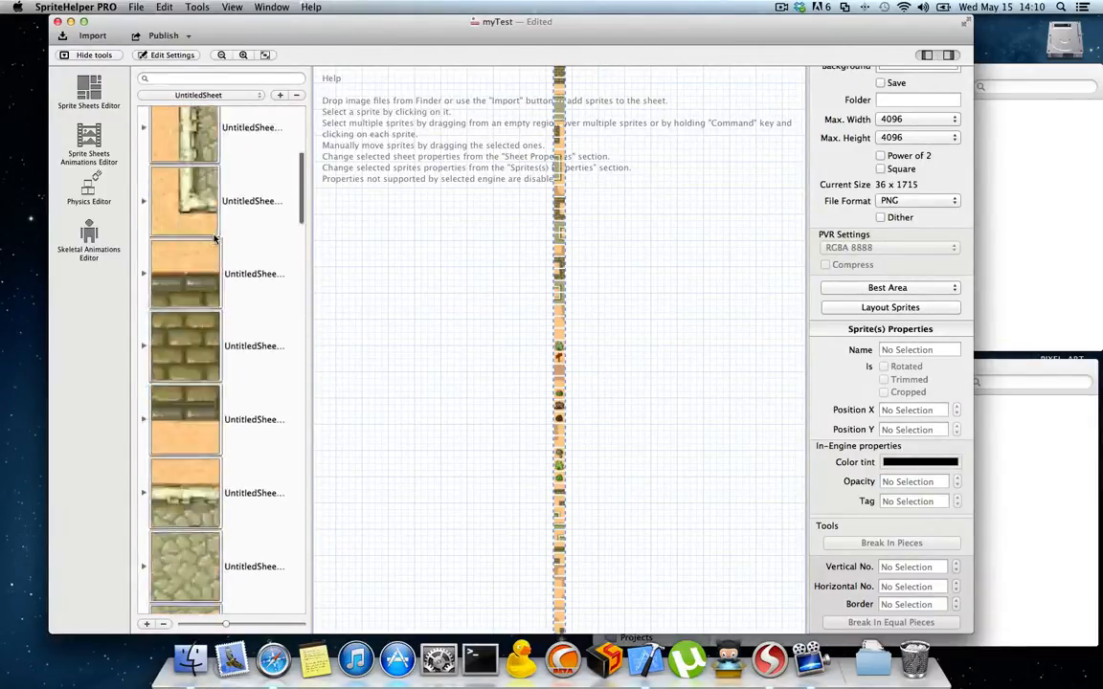
scroll(214, 239, down, 15)
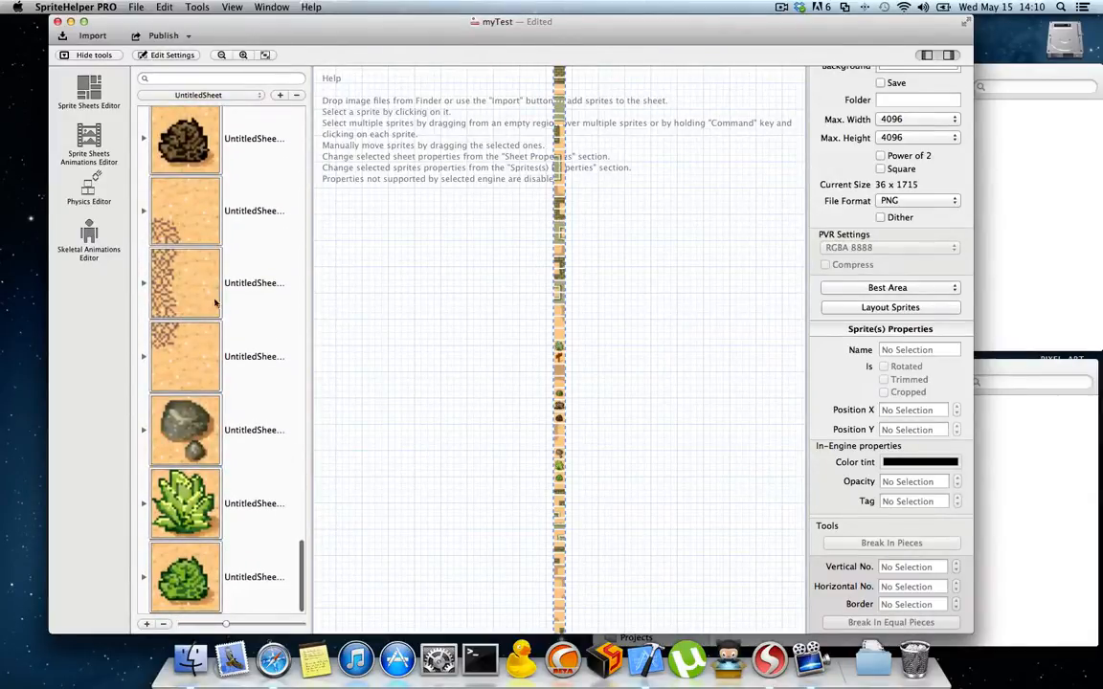
scroll(230, 526, up, 15)
scroll(216, 399, down, 1)
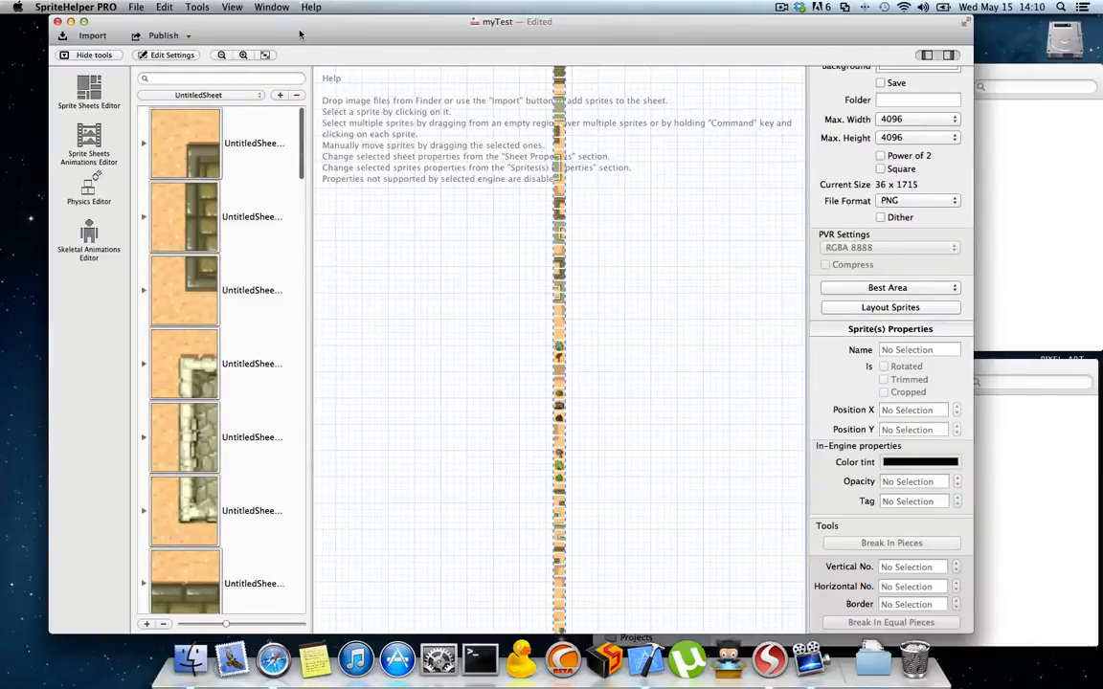
Step: Export all the sheet's tile sprites as PNG files to the desktop's PUBLISH folder with Trim and Mask off
click(197, 8)
click(246, 101)
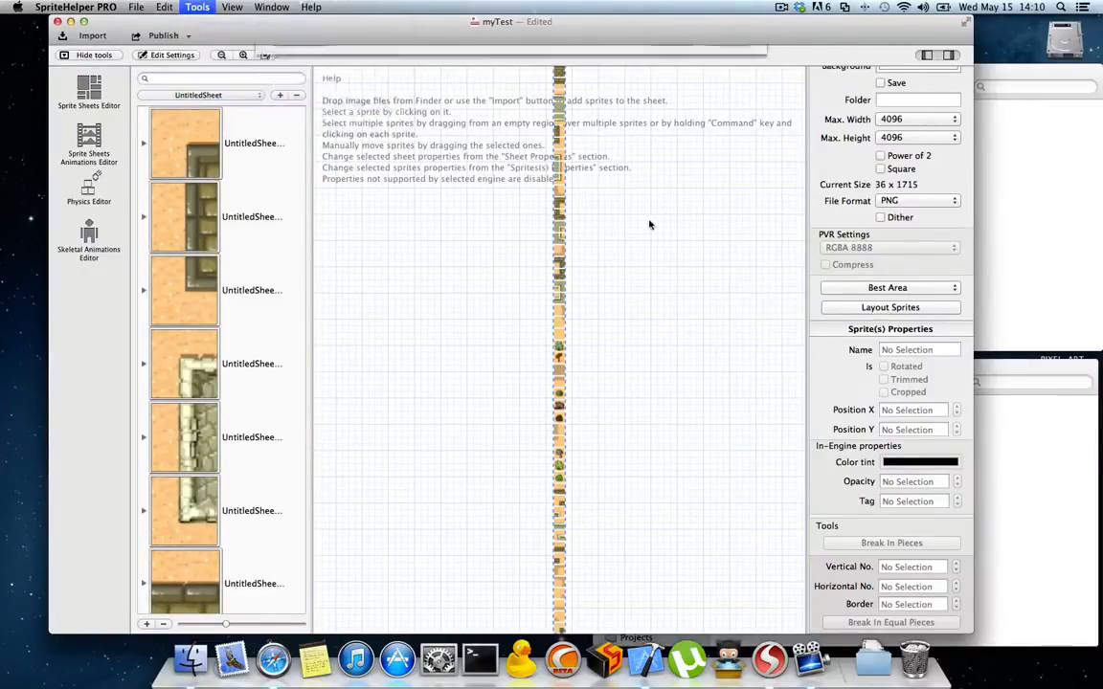
click(299, 172)
double_click(394, 181)
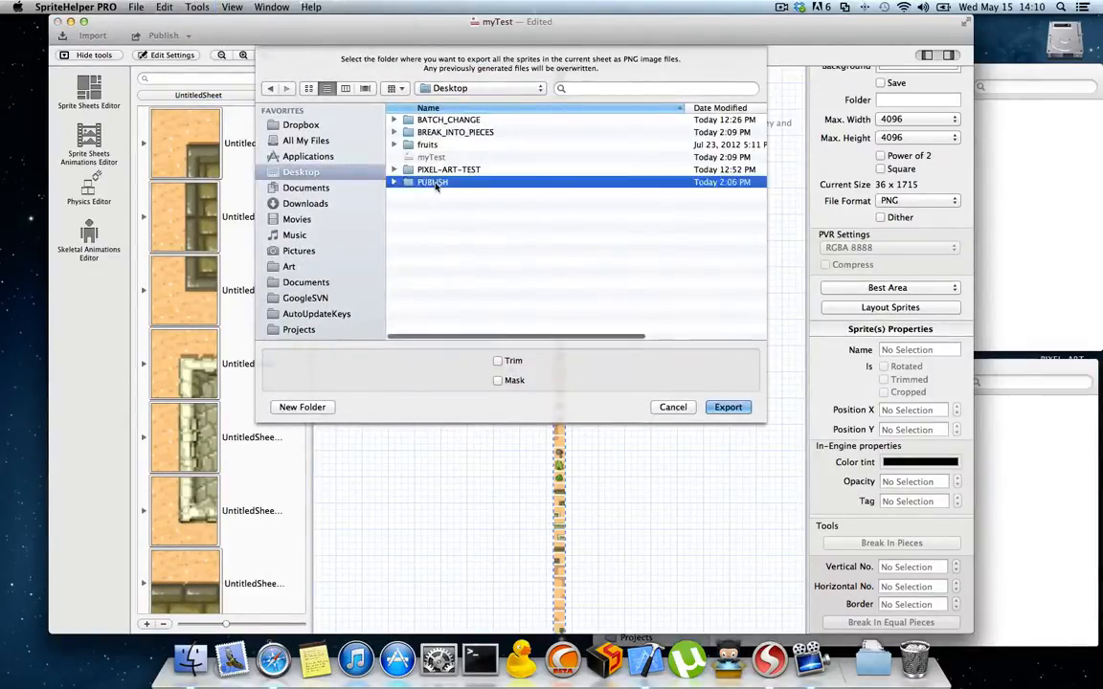
click(738, 409)
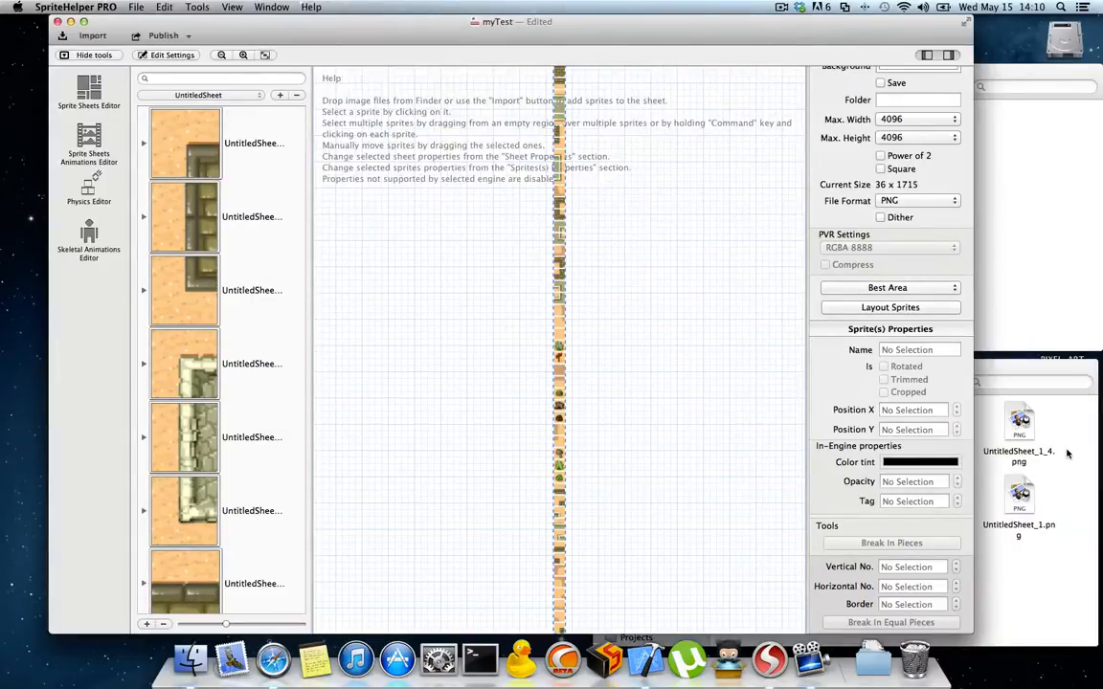
Step: Look through the exported tile PNG files in the PUBLISH folder, comparing them with the sprites on the sheet
click(1067, 451)
scroll(939, 463, down, 5)
scroll(939, 464, down, 5)
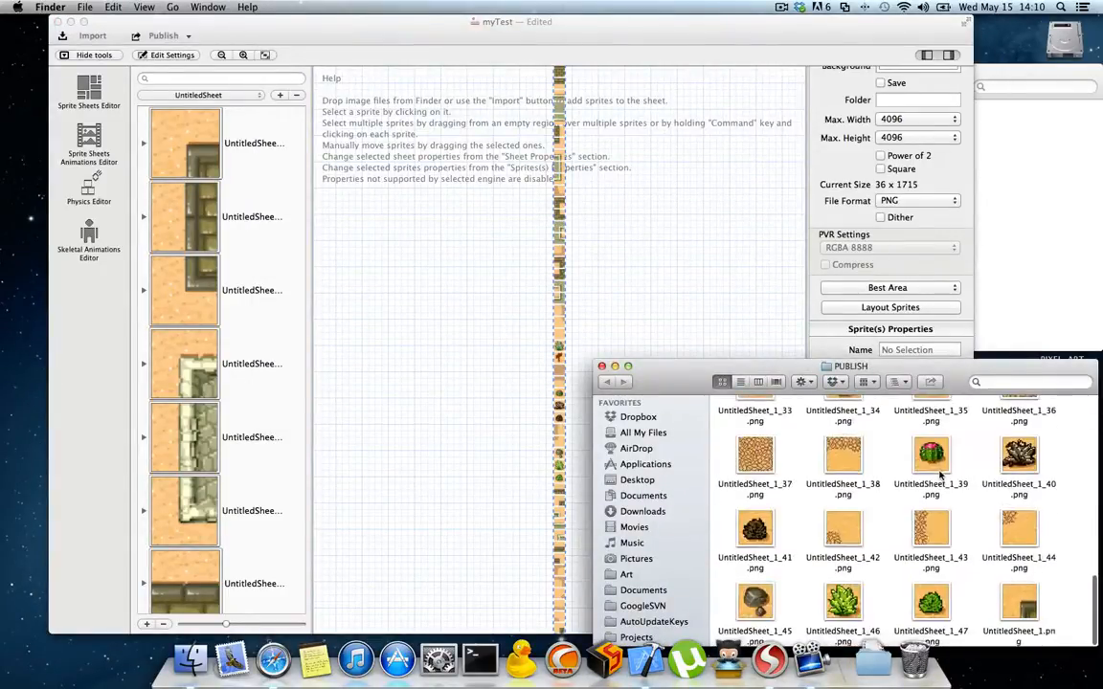
scroll(960, 484, up, 10)
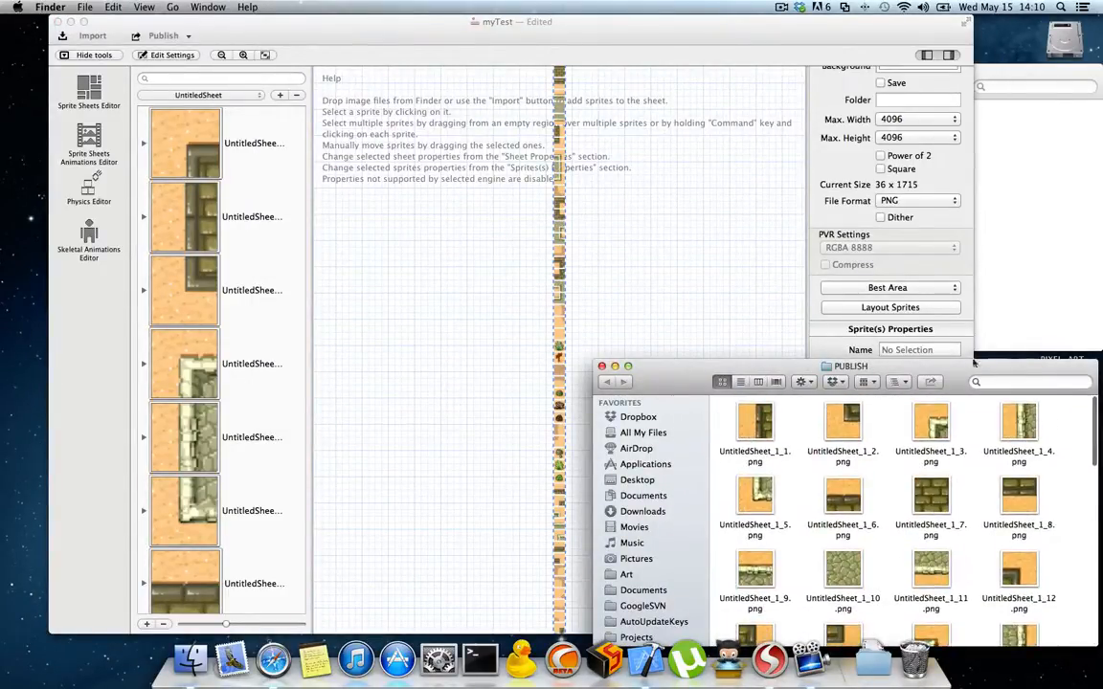
drag(972, 378, 972, 341)
click(478, 21)
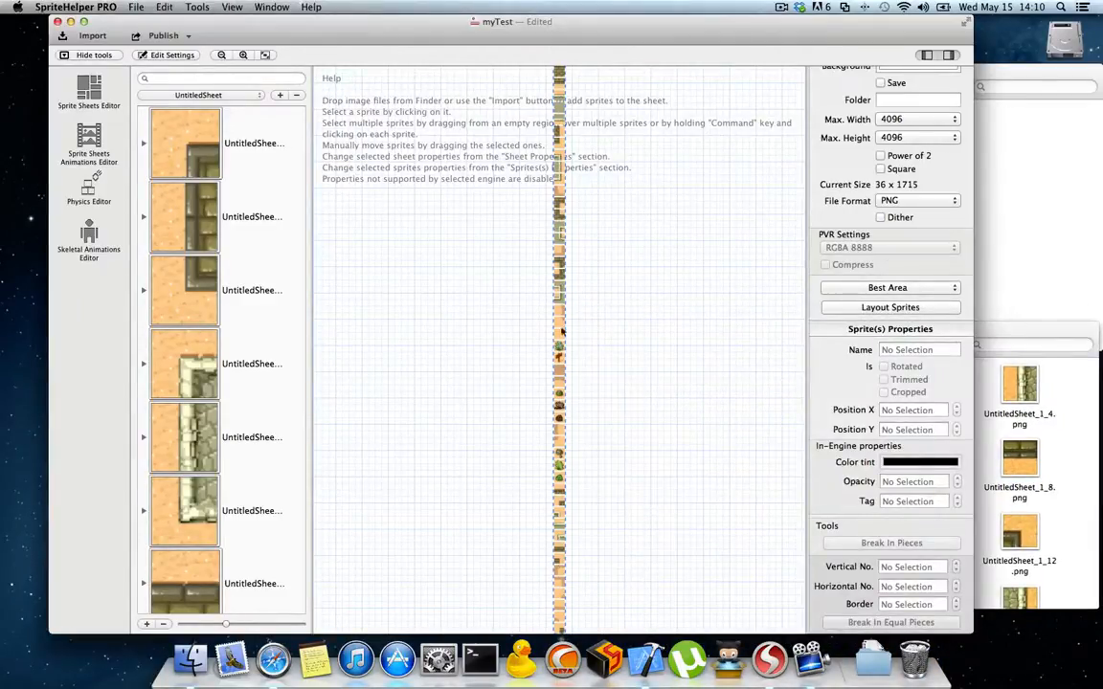
Step: Move all exported tile PNGs in the PUBLISH folder to the Trash, and close the PUBLISH and BREAK_INTO_PIECES folder windows
click(1059, 483)
drag(956, 355, 751, 620)
right_click(764, 337)
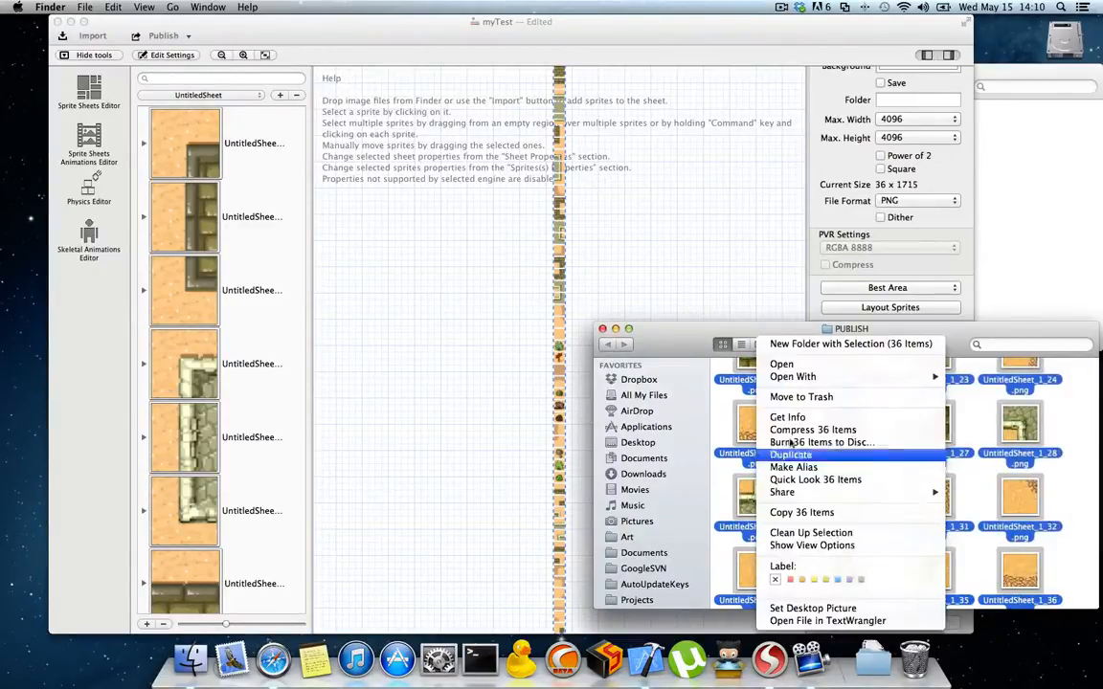
click(809, 397)
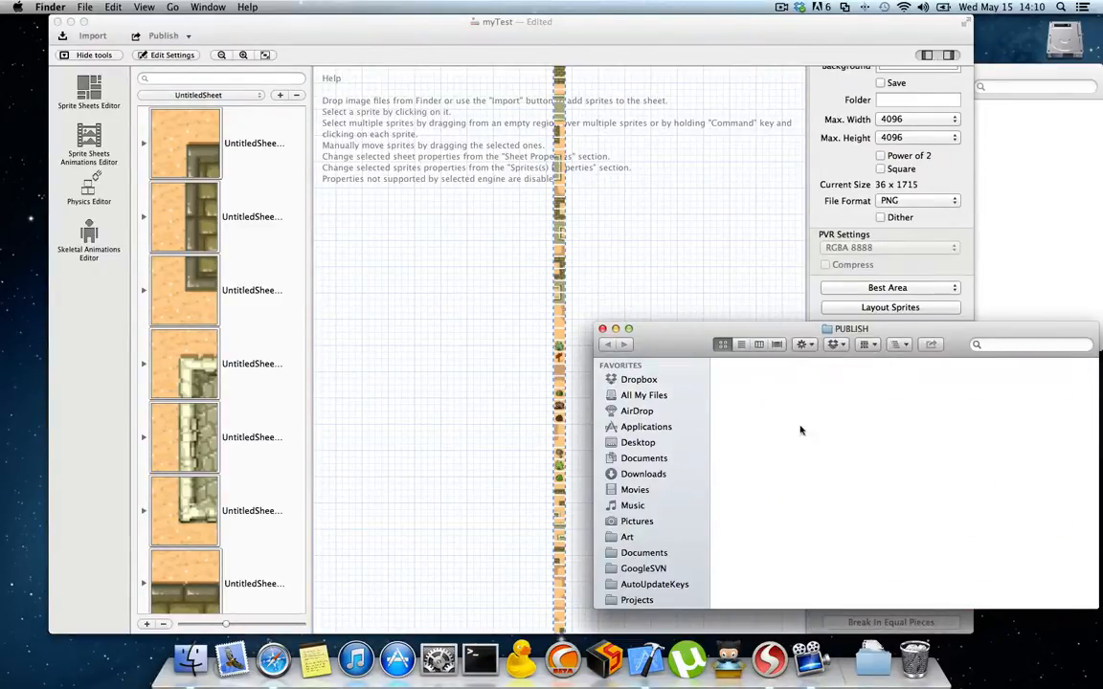
click(601, 329)
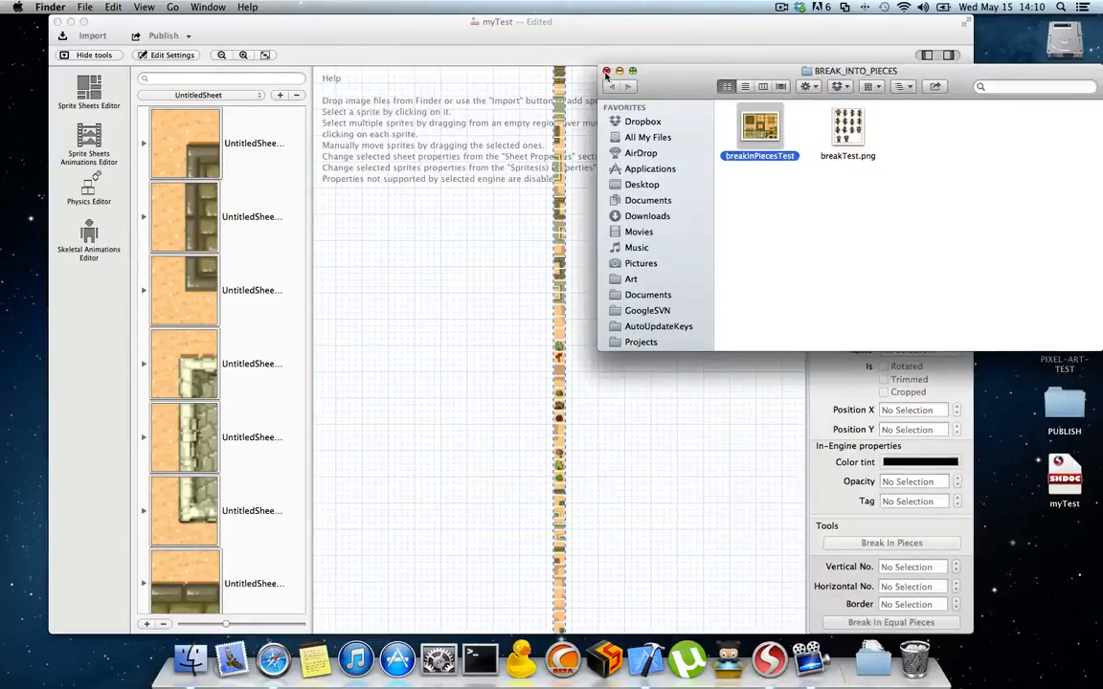
click(573, 65)
click(574, 54)
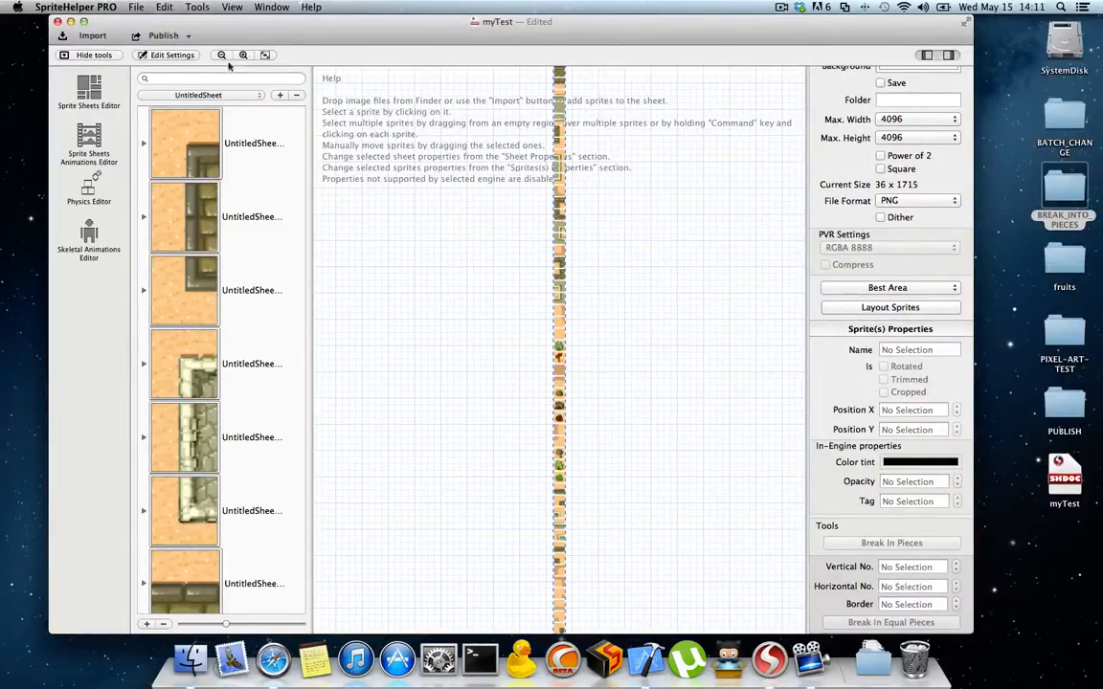
Step: Delete the UntitledSheet sheet with its tile sprites, and open the desktop's PIXEL-ART-TEST folder in Finder
click(296, 95)
click(627, 112)
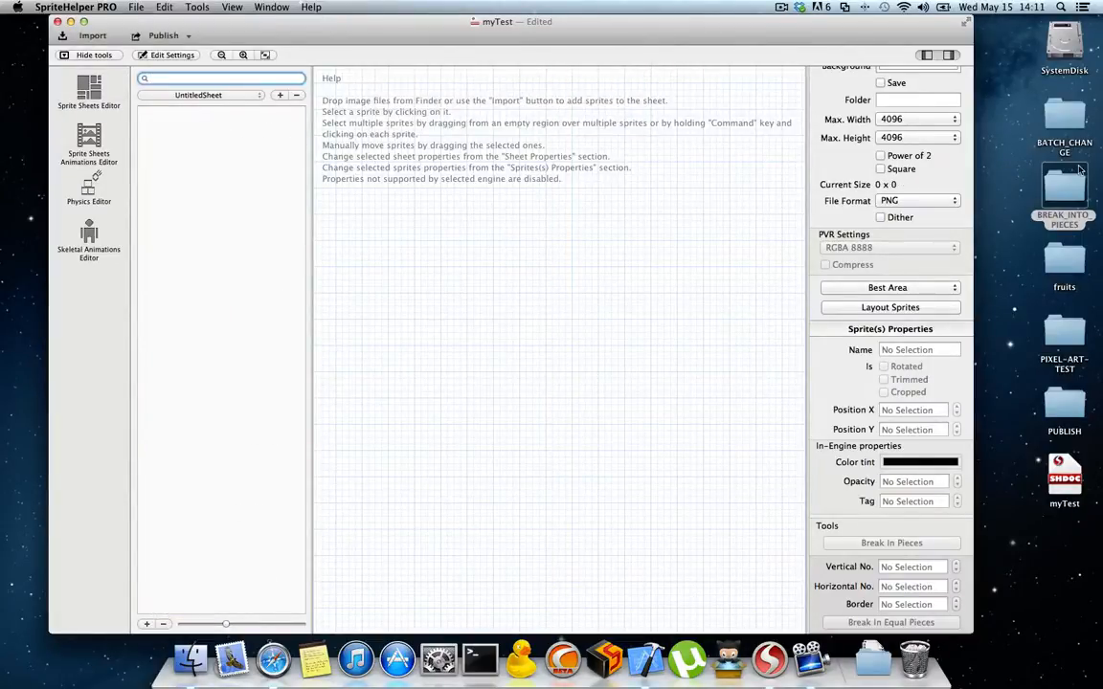
double_click(1064, 330)
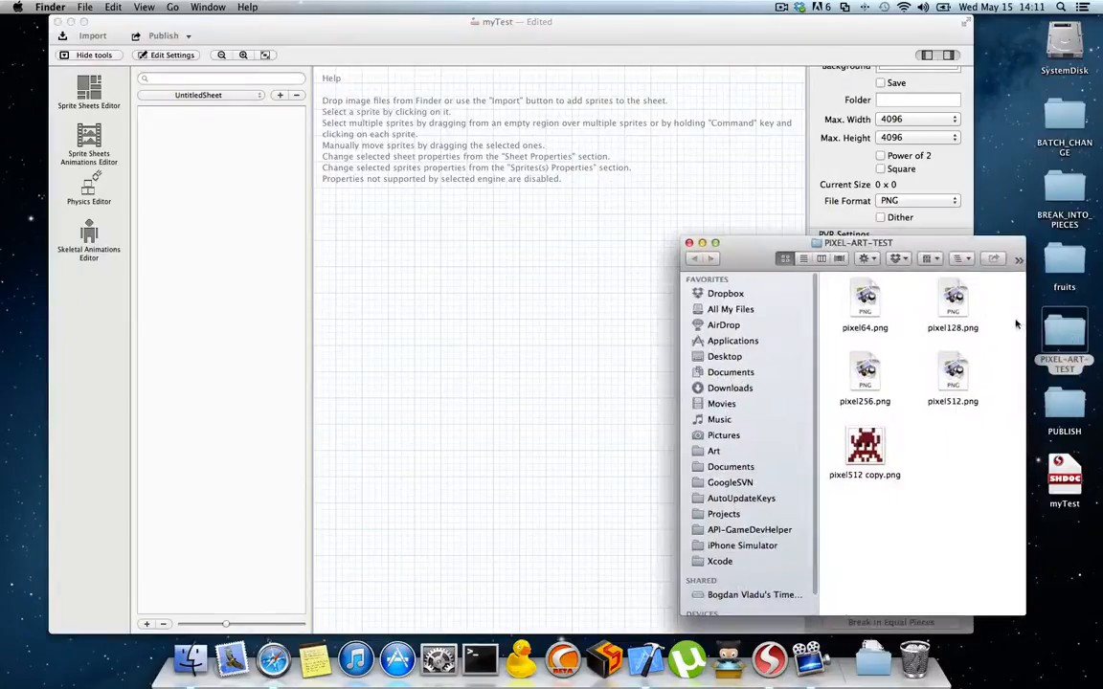
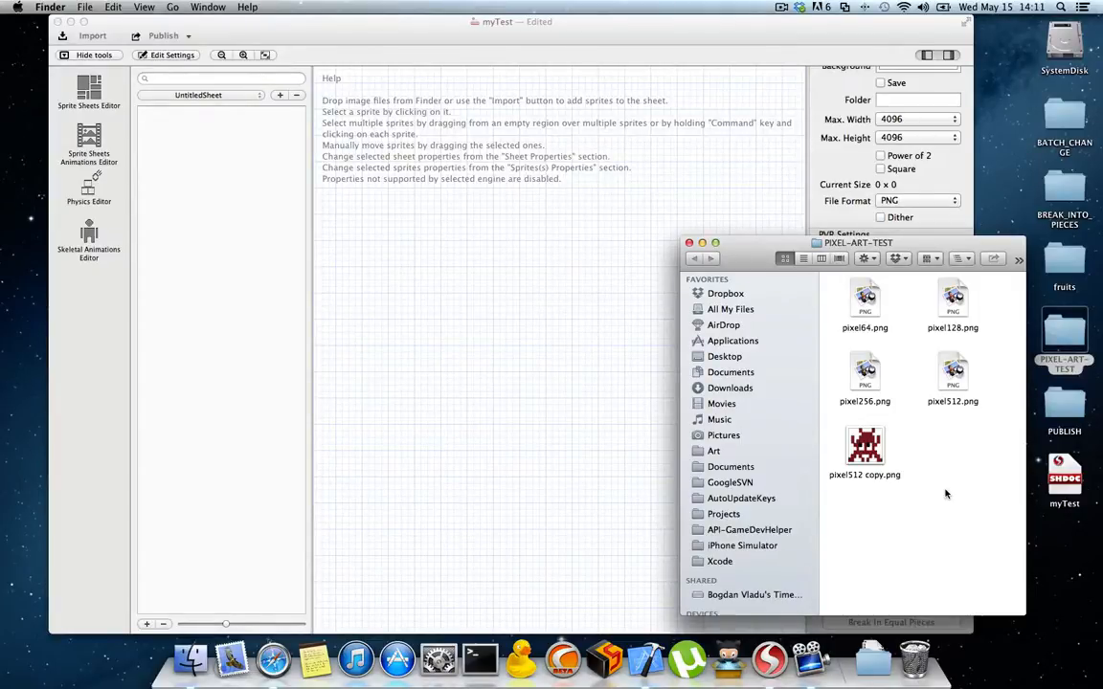
Step: Check pixel512 copy.png in Preview, move it from the PIXEL-ART-TEST folder to the Trash, and show the folder as a list
double_click(864, 446)
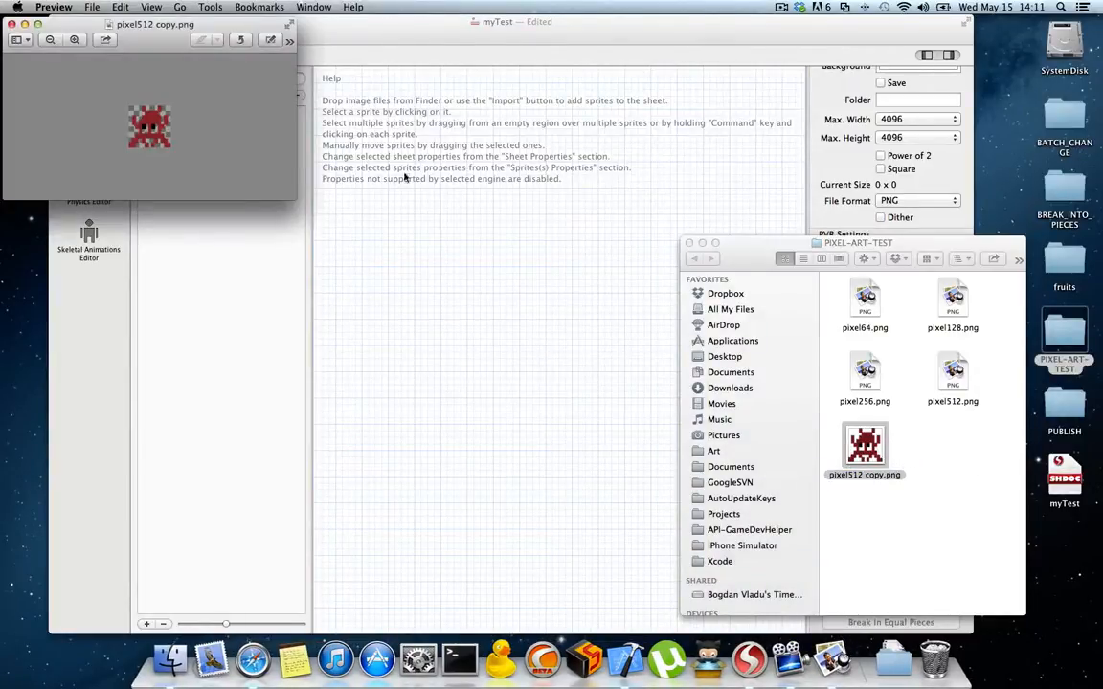
click(11, 23)
right_click(869, 445)
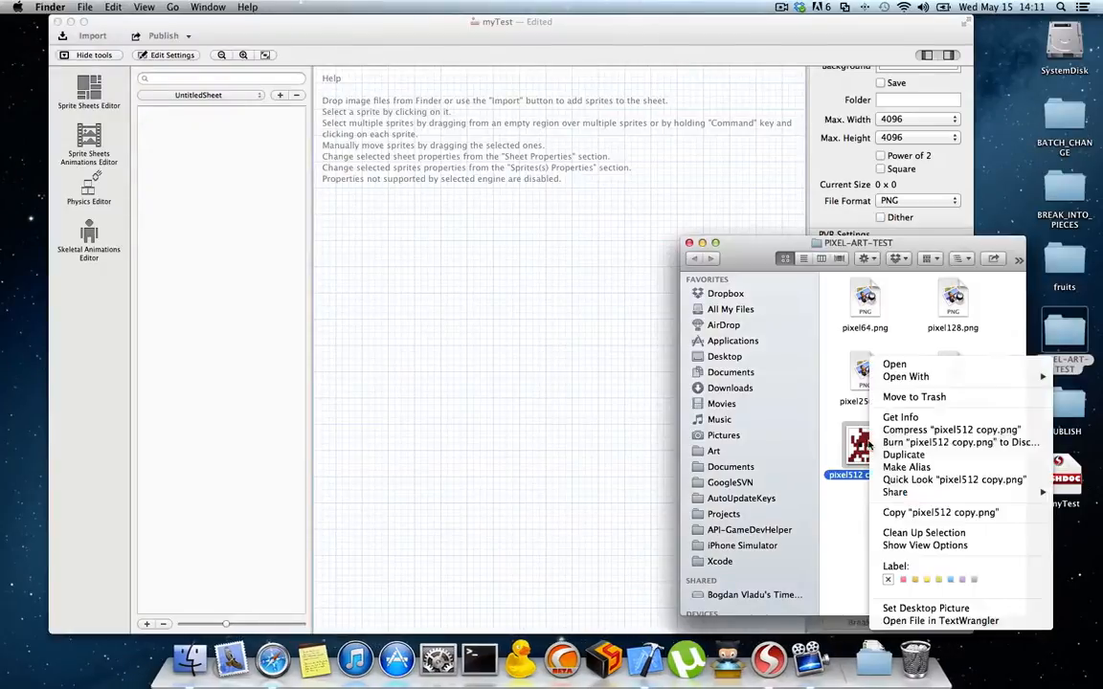
click(903, 397)
click(811, 259)
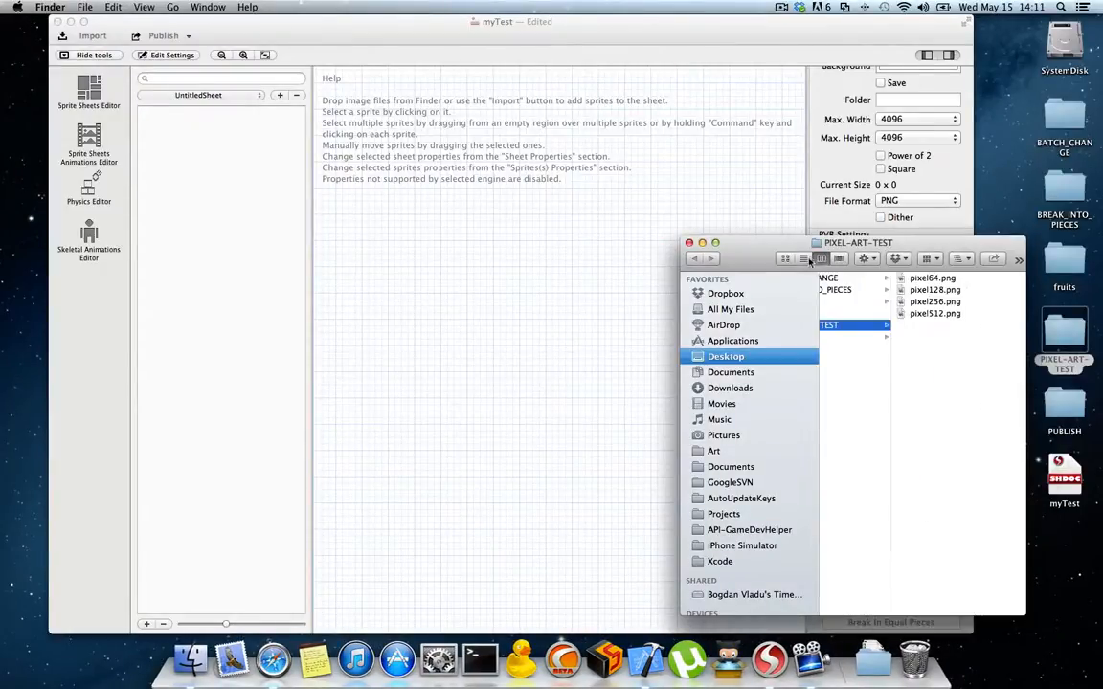
click(803, 259)
Step: Open pixel512.png and pixel64.png side by side in Preview and compare the sharpness of their enlarged pixel edges
double_click(873, 325)
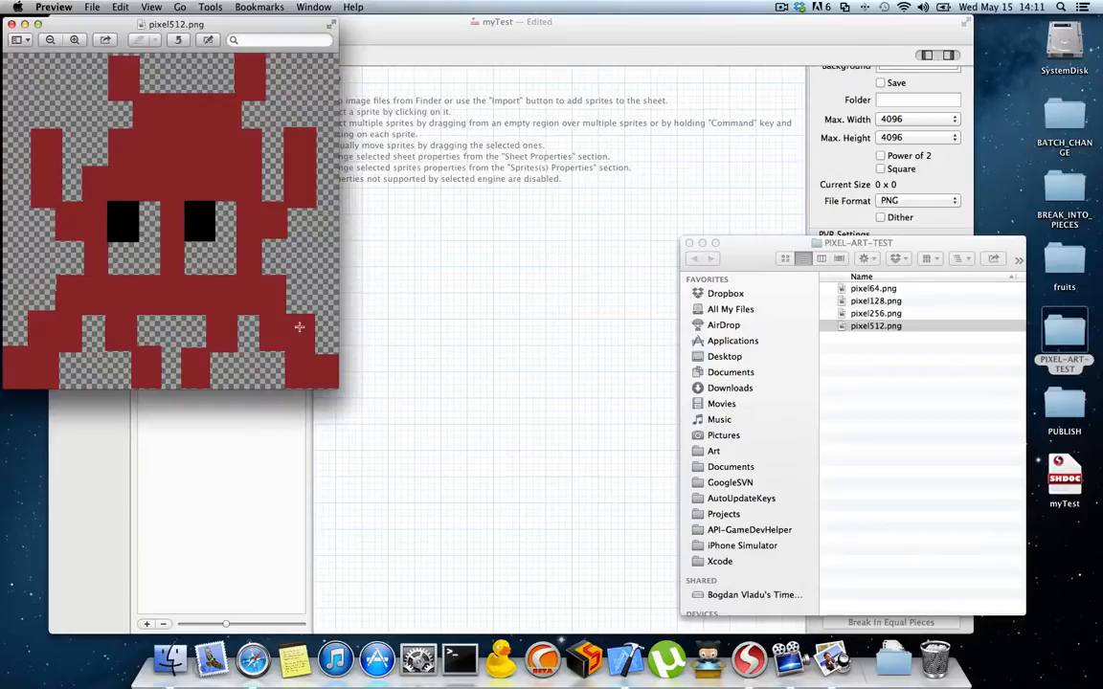
scroll(261, 202, up, 5)
scroll(261, 202, down, 5)
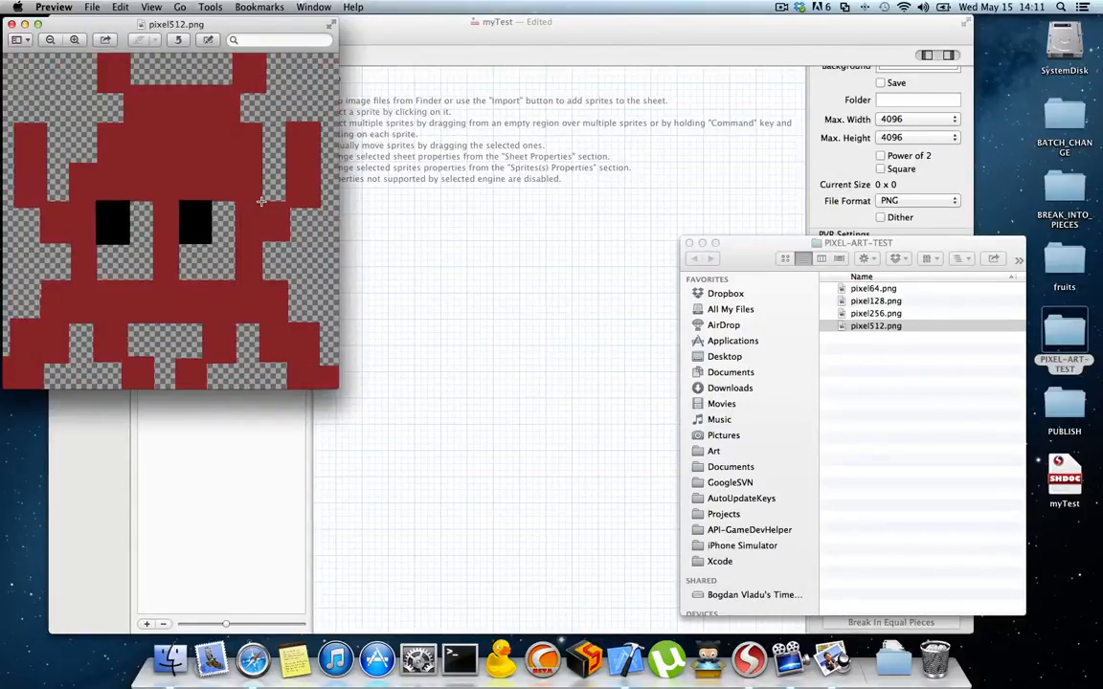
double_click(874, 290)
drag(158, 46, 485, 29)
drag(621, 187, 697, 369)
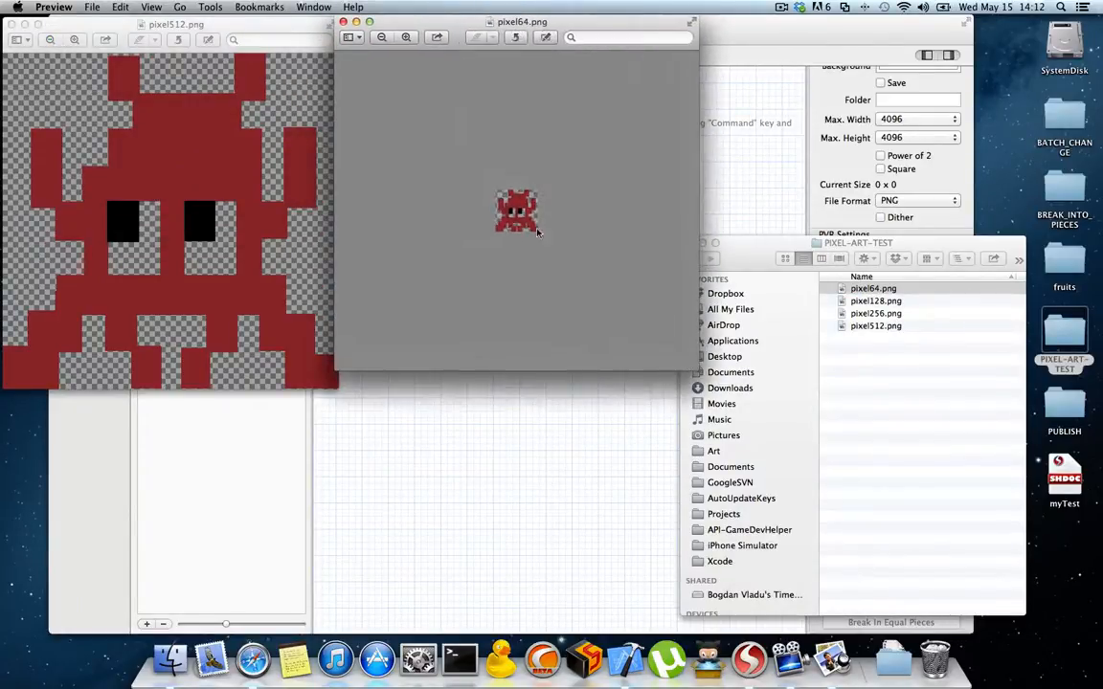
scroll(510, 210, up, 5)
scroll(510, 211, up, 5)
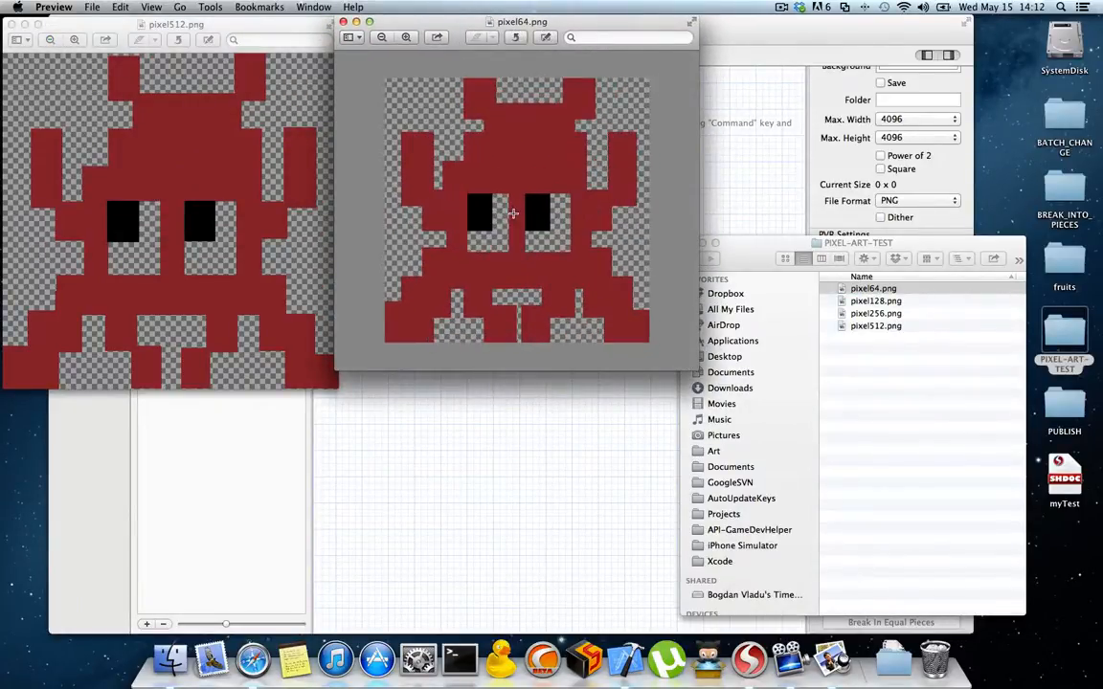
scroll(513, 213, up, 3)
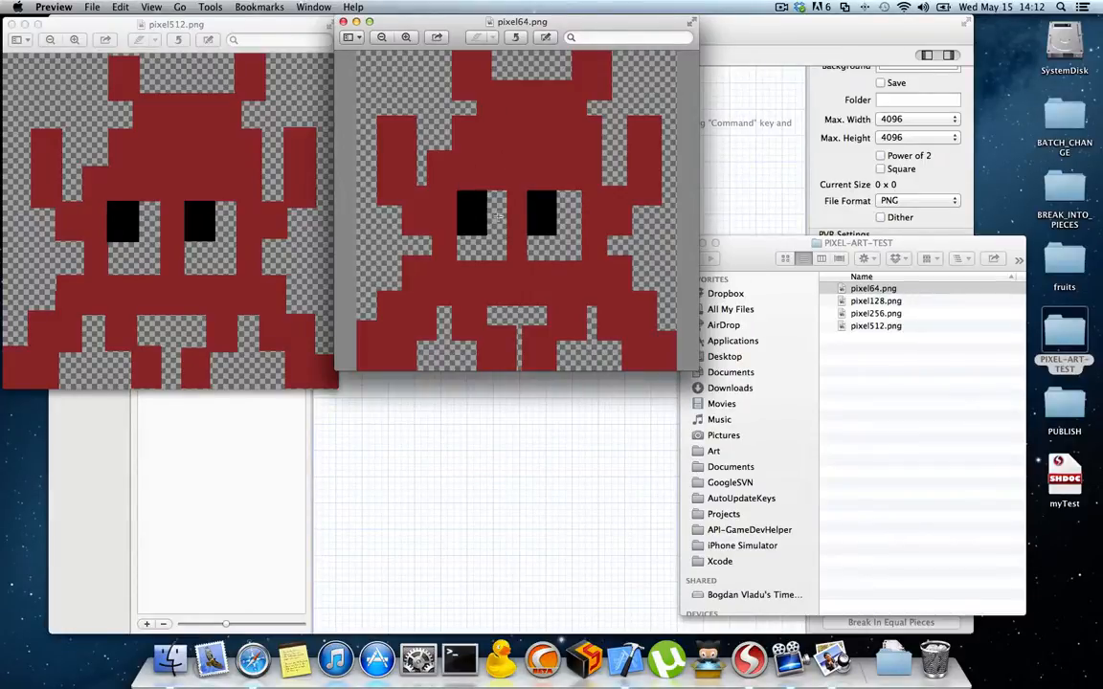
scroll(377, 138, up, 5)
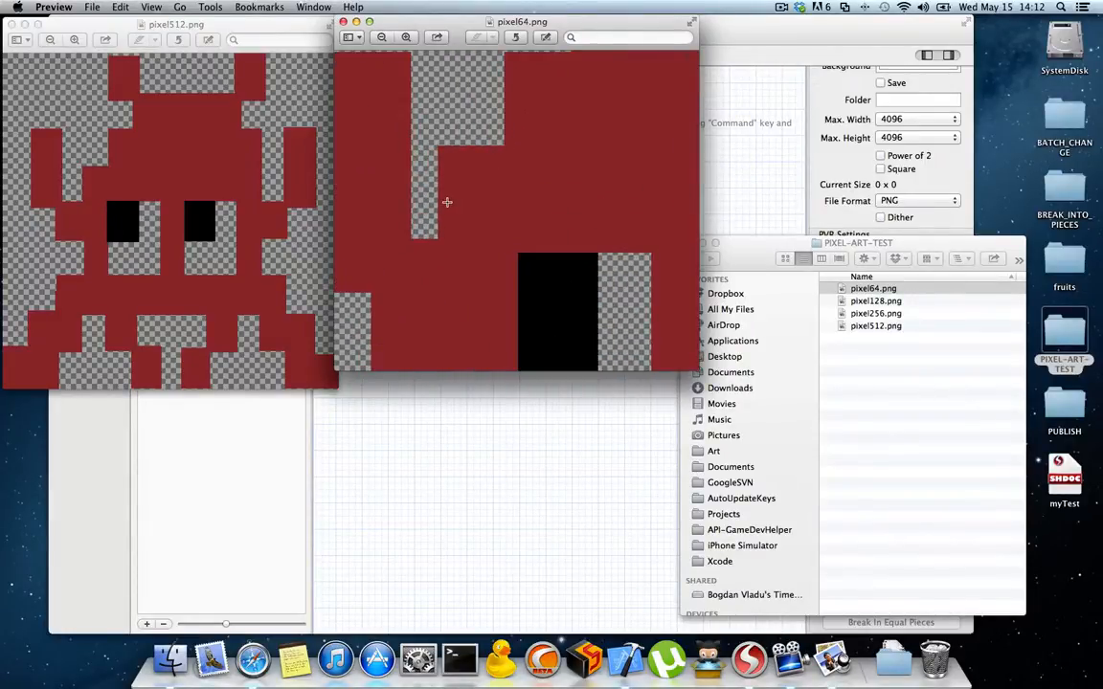
scroll(446, 202, down, 3)
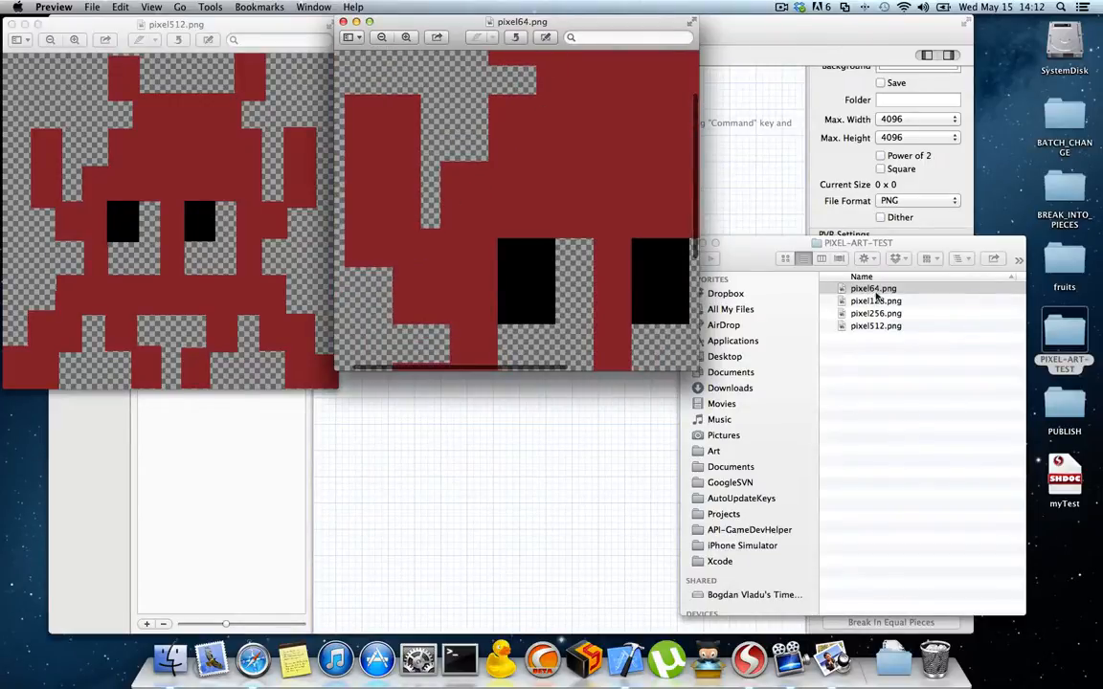
Step: Check the pixel dimensions of pixel64.png and pixel512.png in the image inspector, and close pixel512.png
click(210, 7)
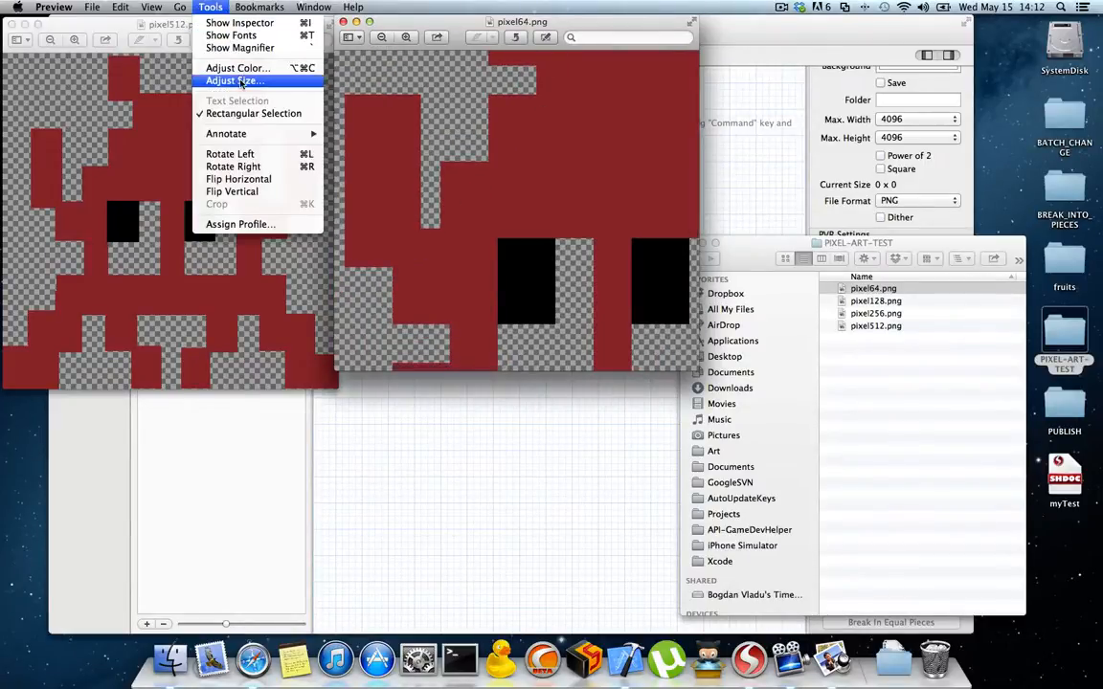
click(239, 75)
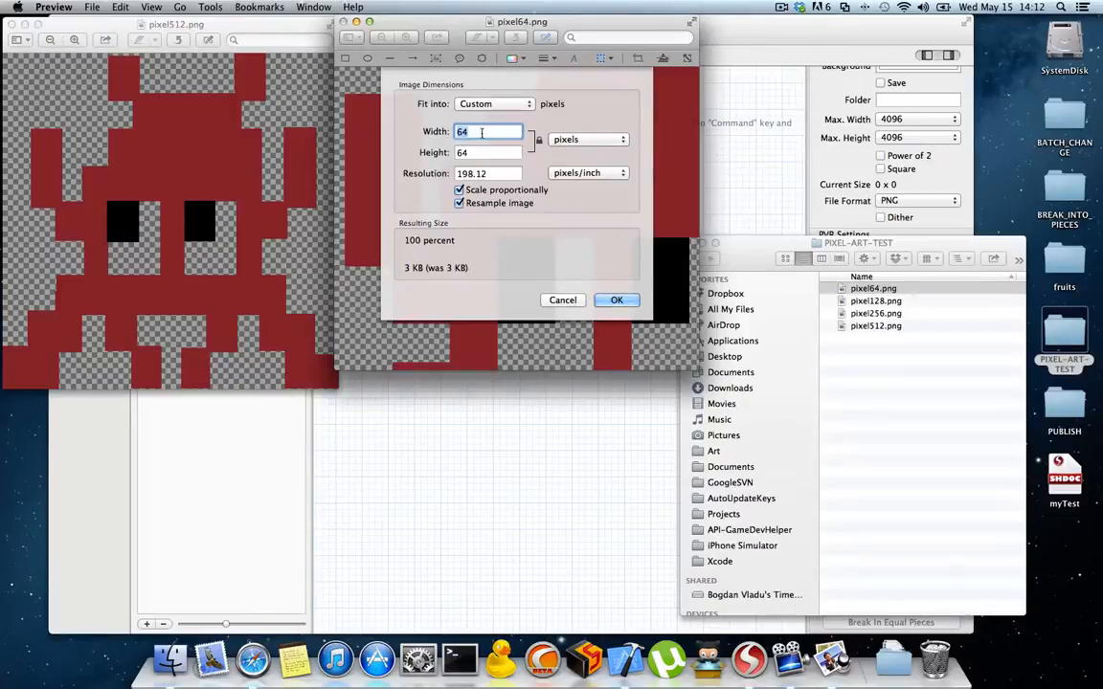
click(580, 301)
click(203, 5)
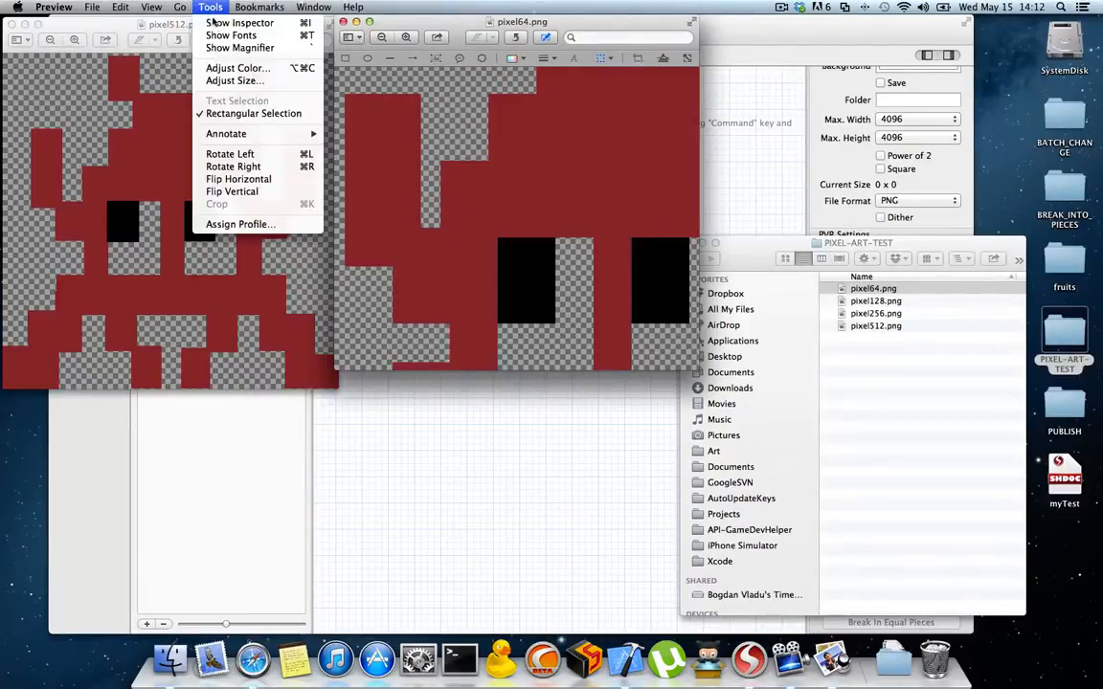
click(221, 24)
drag(919, 179, 796, 20)
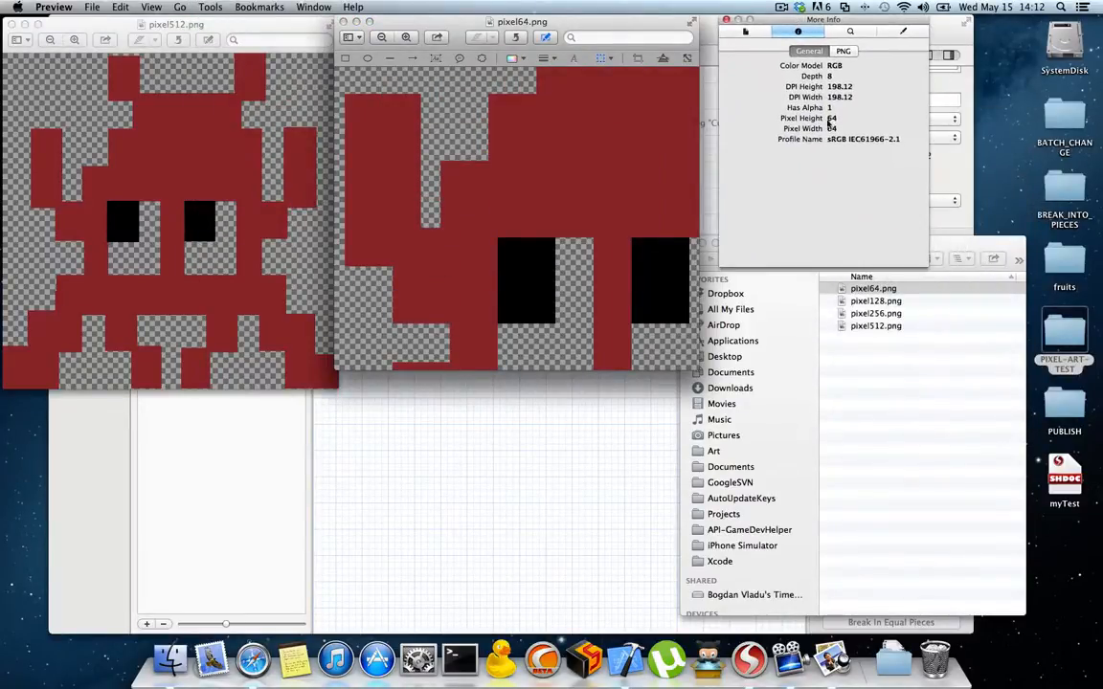
click(217, 27)
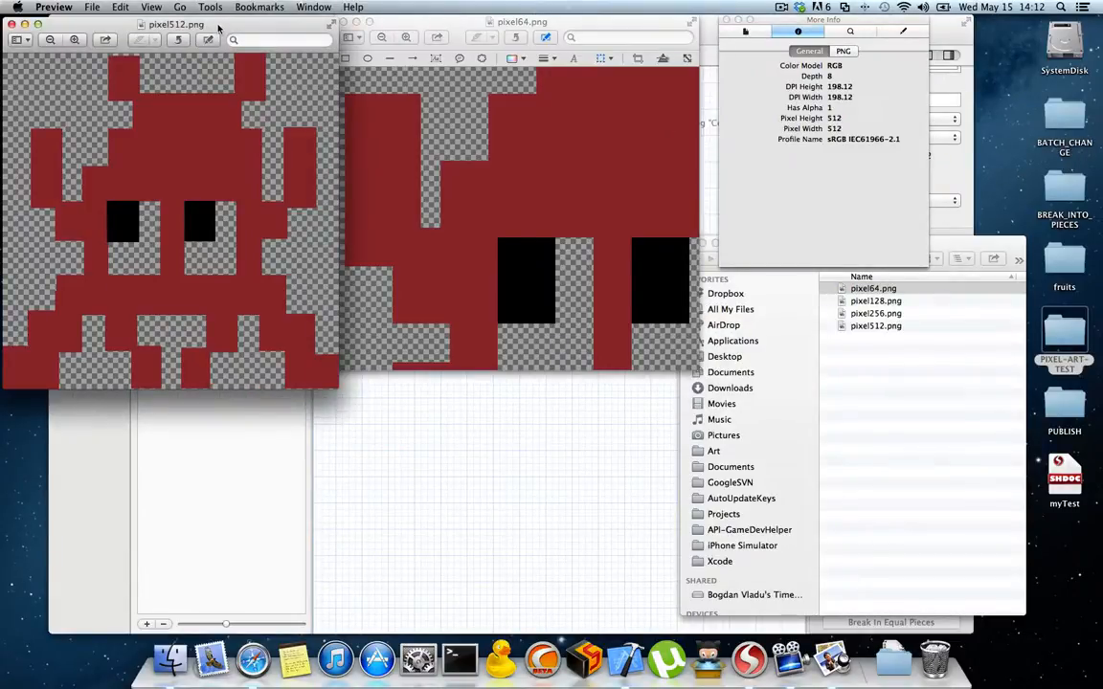
click(12, 24)
Step: Make a copy of pixel512.png in the PIXEL-ART-TEST folder and open the copy in Preview beside pixel64.png
click(871, 327)
key(super+c)
key(super+v)
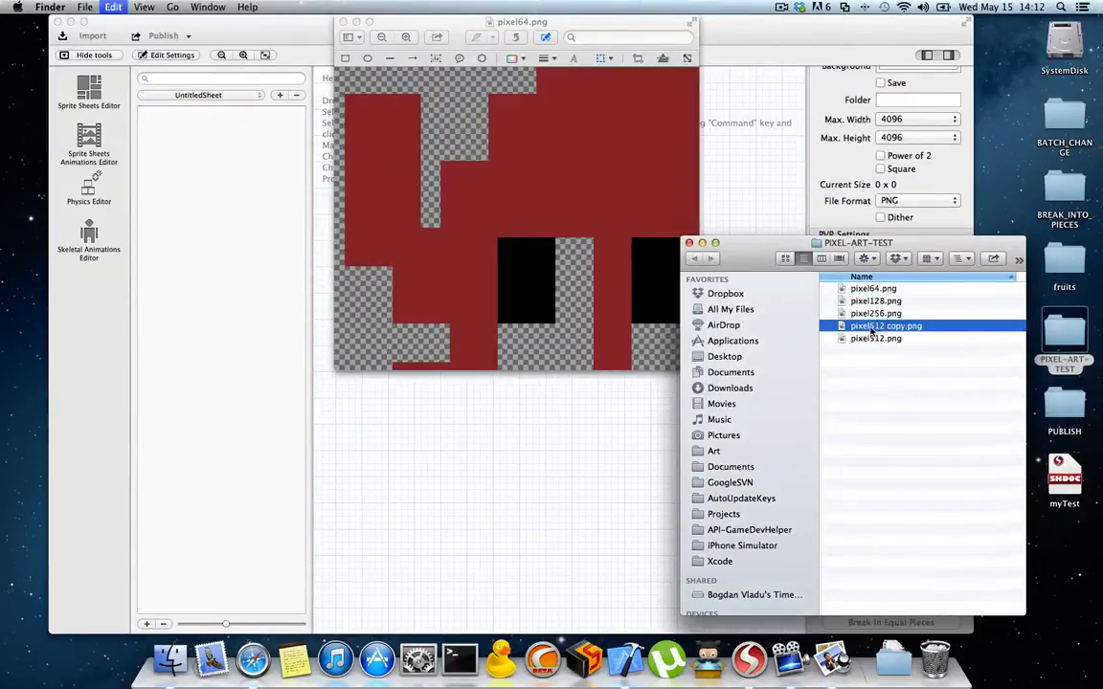
click(901, 371)
double_click(879, 328)
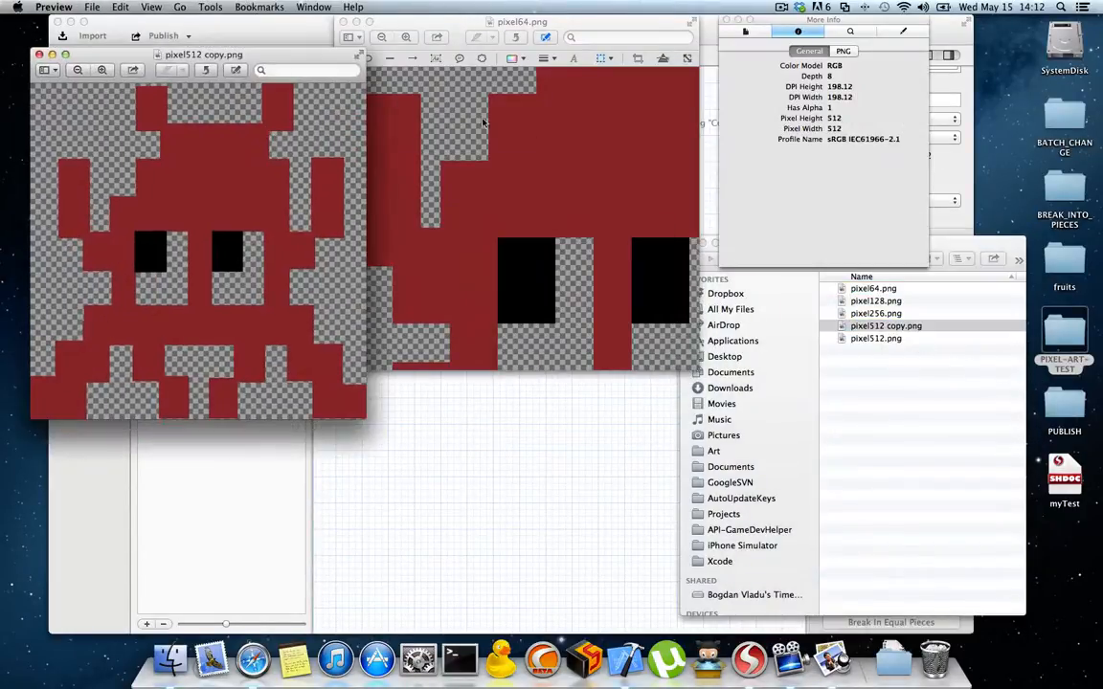
drag(277, 60, 261, 42)
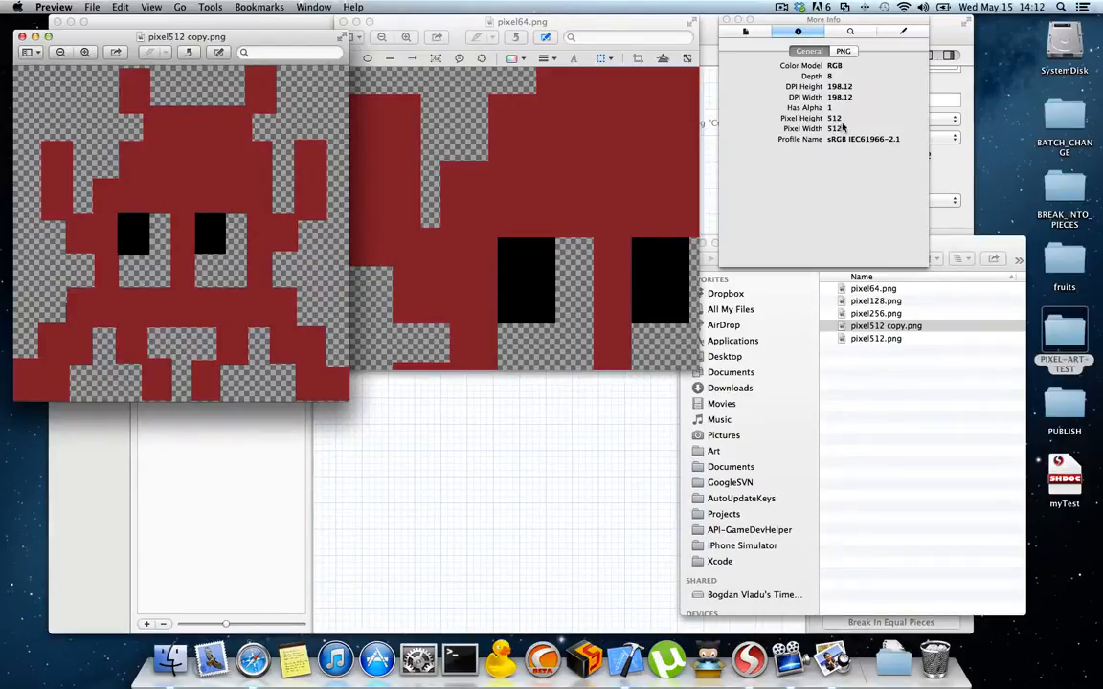
drag(263, 40, 255, 31)
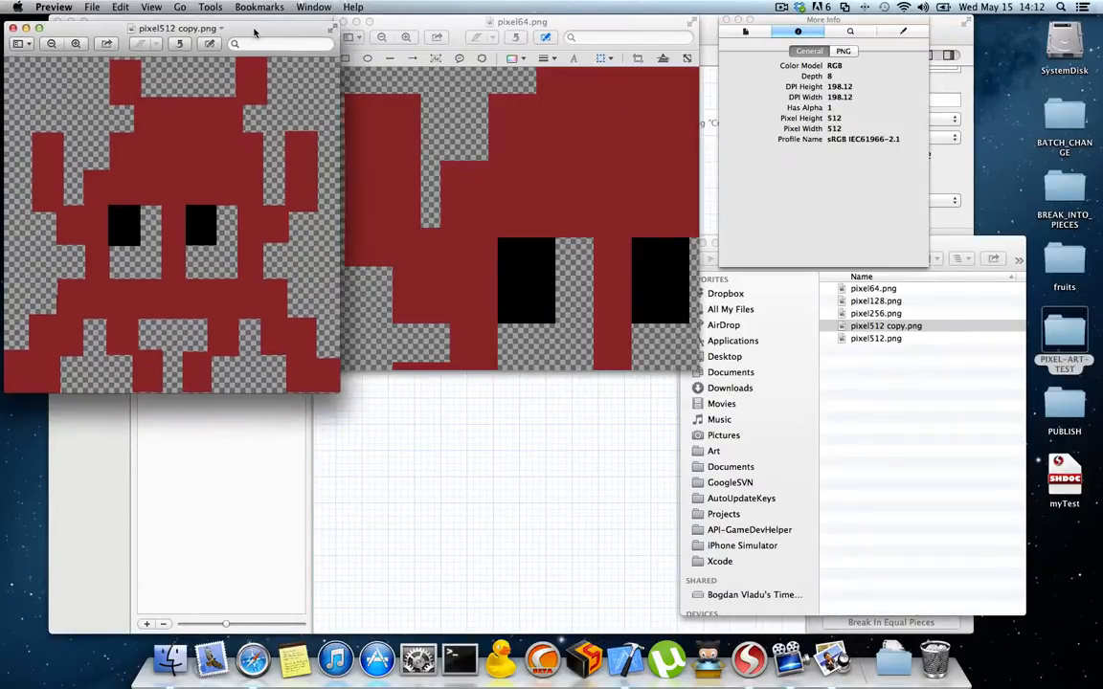
Step: Resize pixel512 copy.png to 64 x 64 pixels with Scale proportionally and Resample image on
click(210, 7)
click(284, 86)
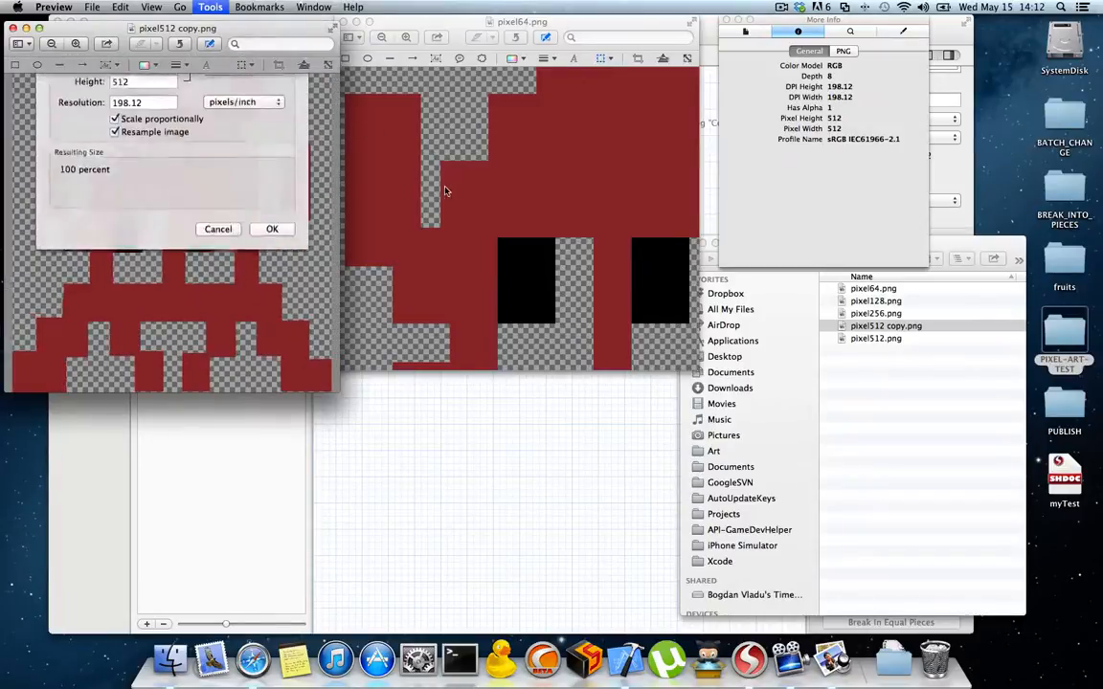
text(64)
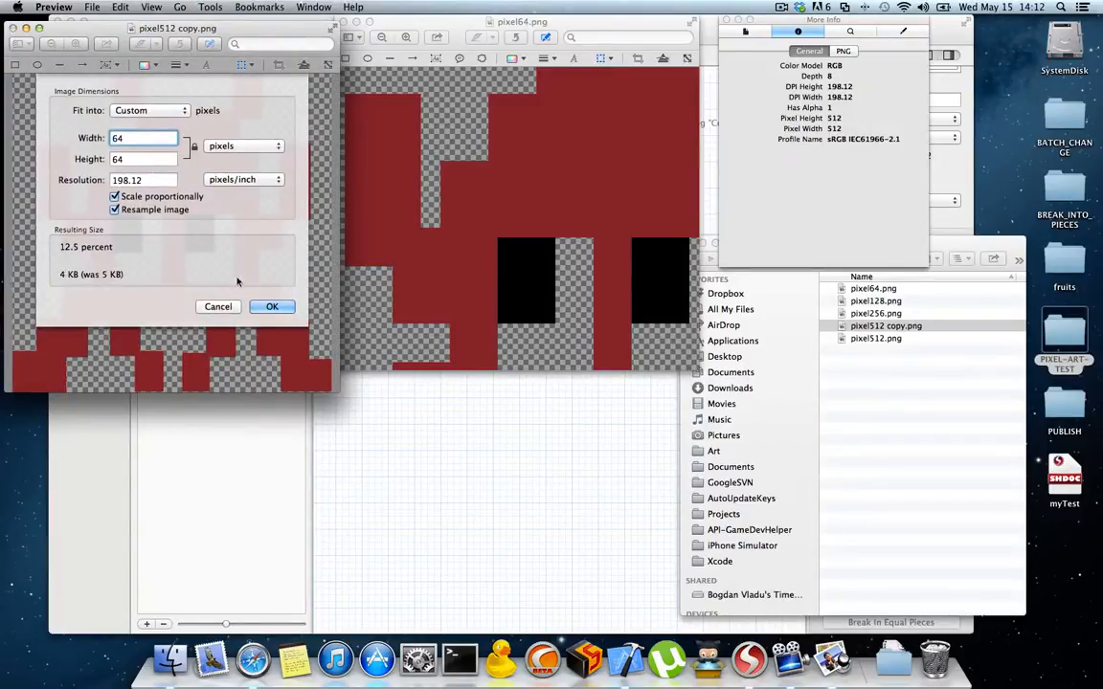
key(Return)
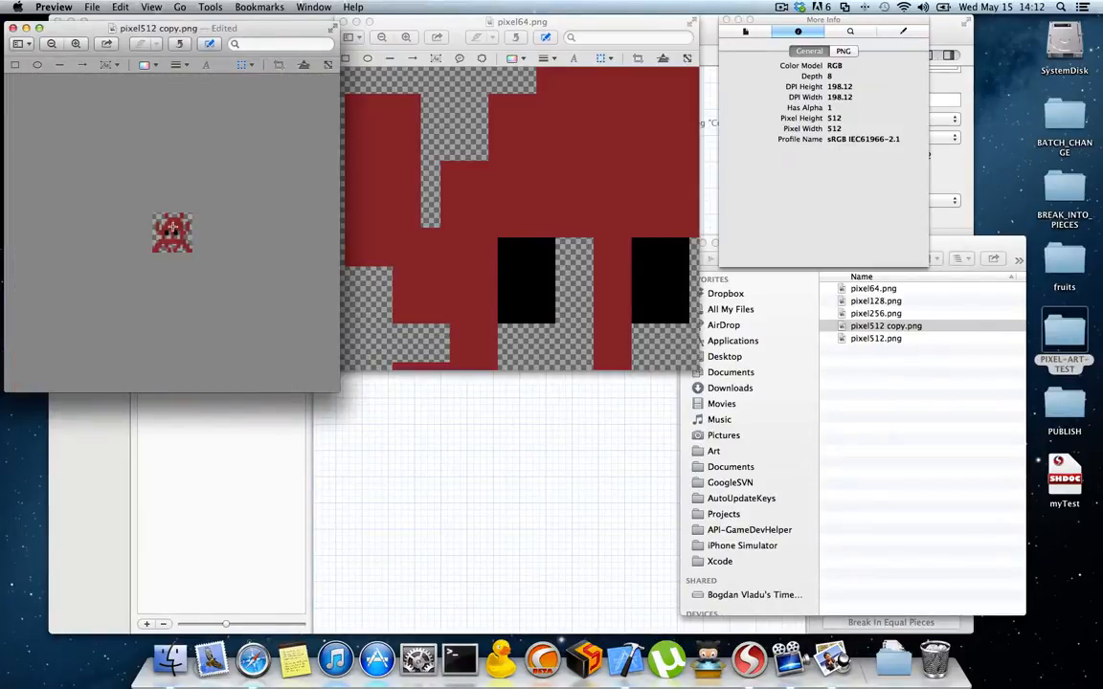
Step: Examine the enlarged pixel edges of the resized copy against those of pixel64.png
key(super+plus)
key(super+plus)
key(super+plus)
key(super+plus)
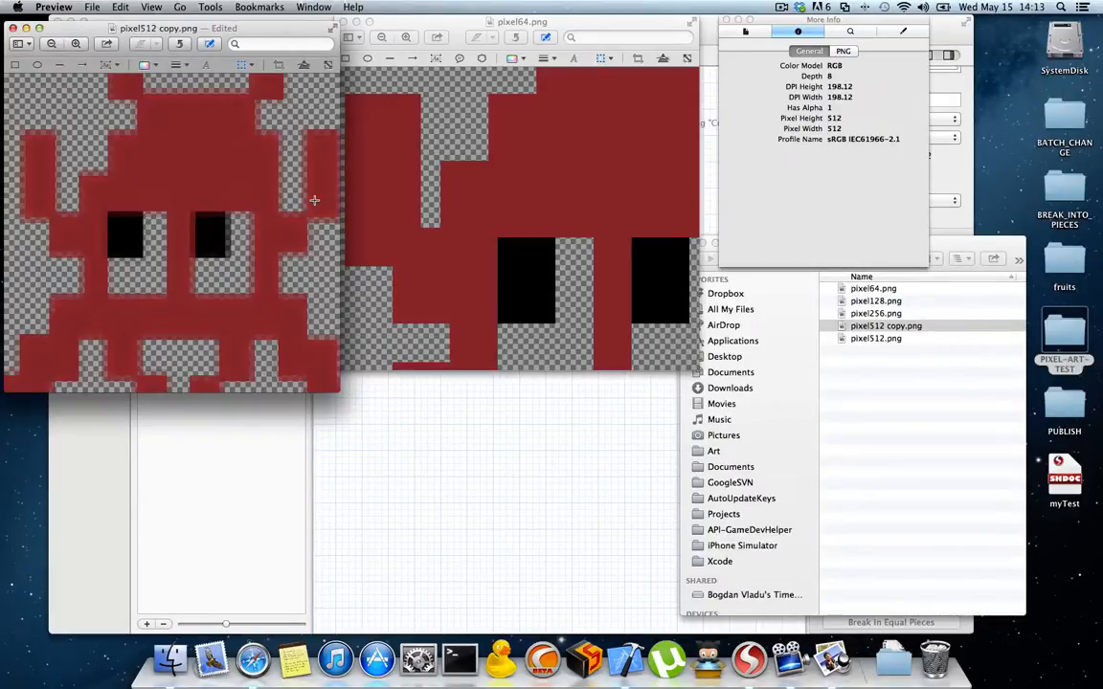
scroll(295, 200, right, 2)
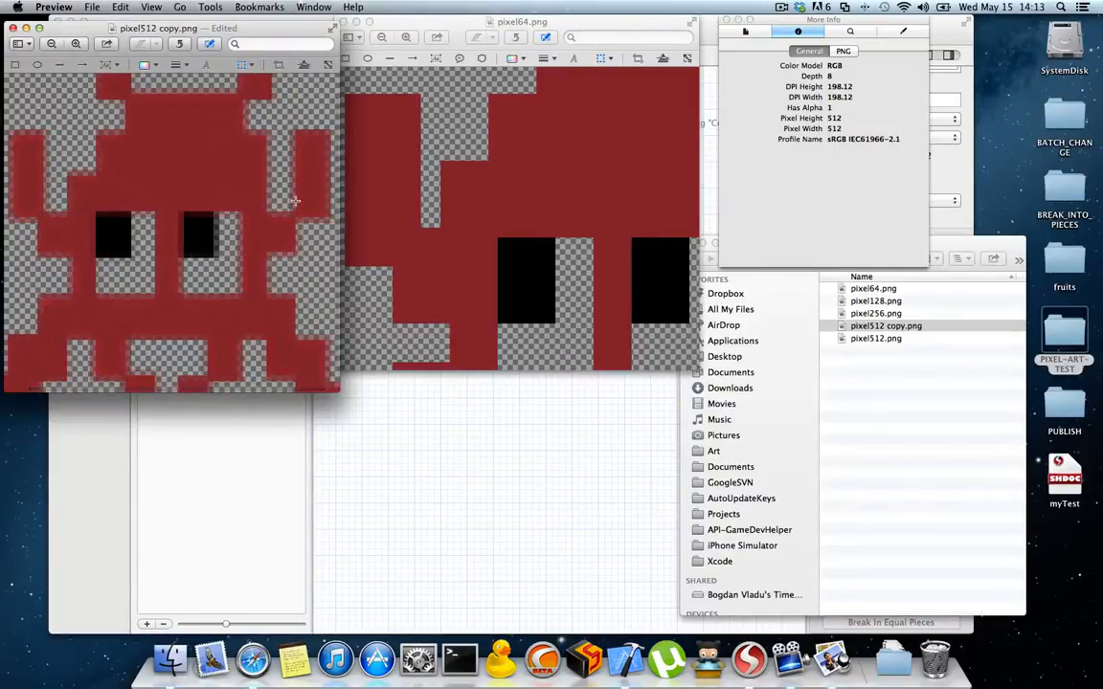
scroll(295, 201, down, 2)
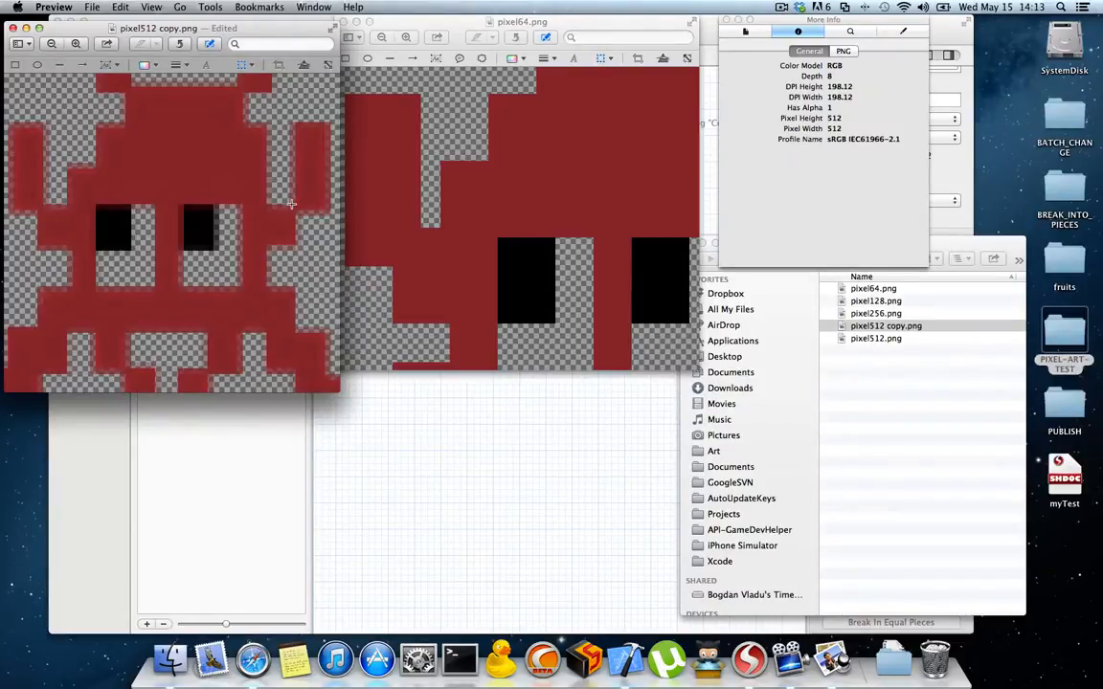
scroll(292, 196, up, 1)
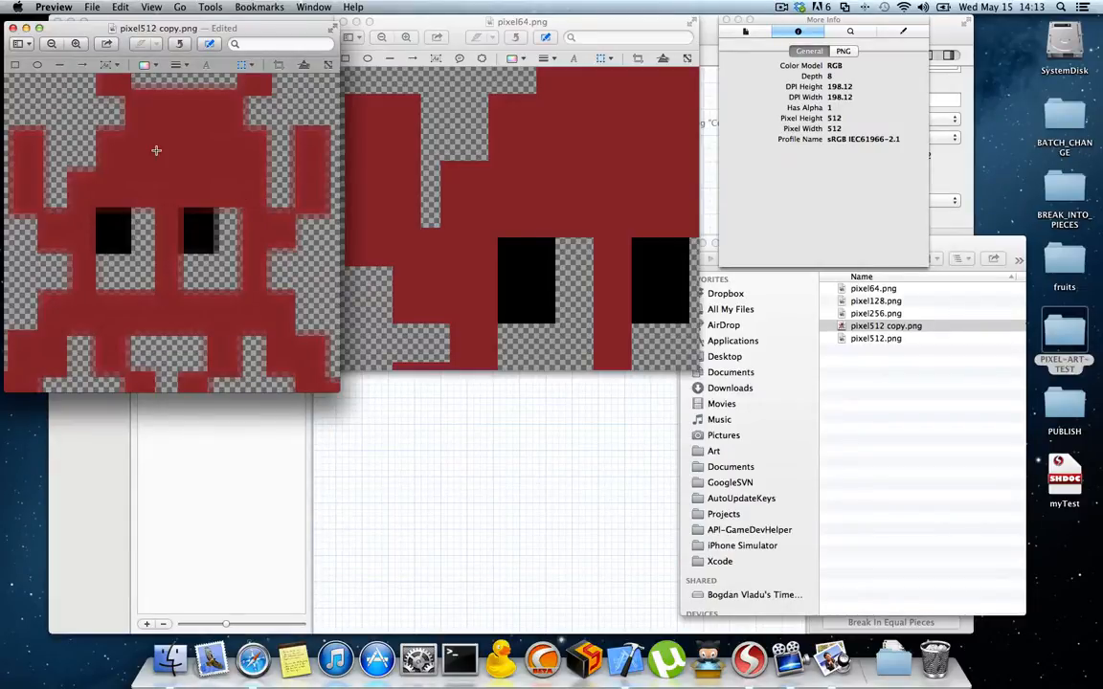
Step: Close the resized pixel512 copy.png and move it to the Trash
click(13, 28)
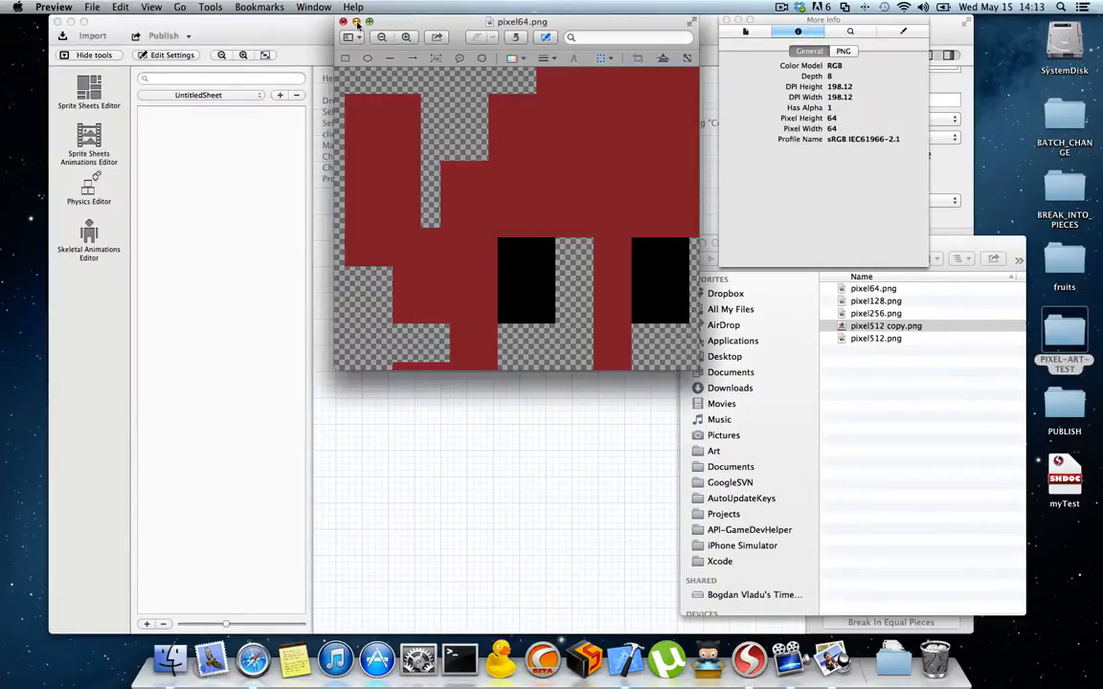
click(885, 327)
right_click(890, 325)
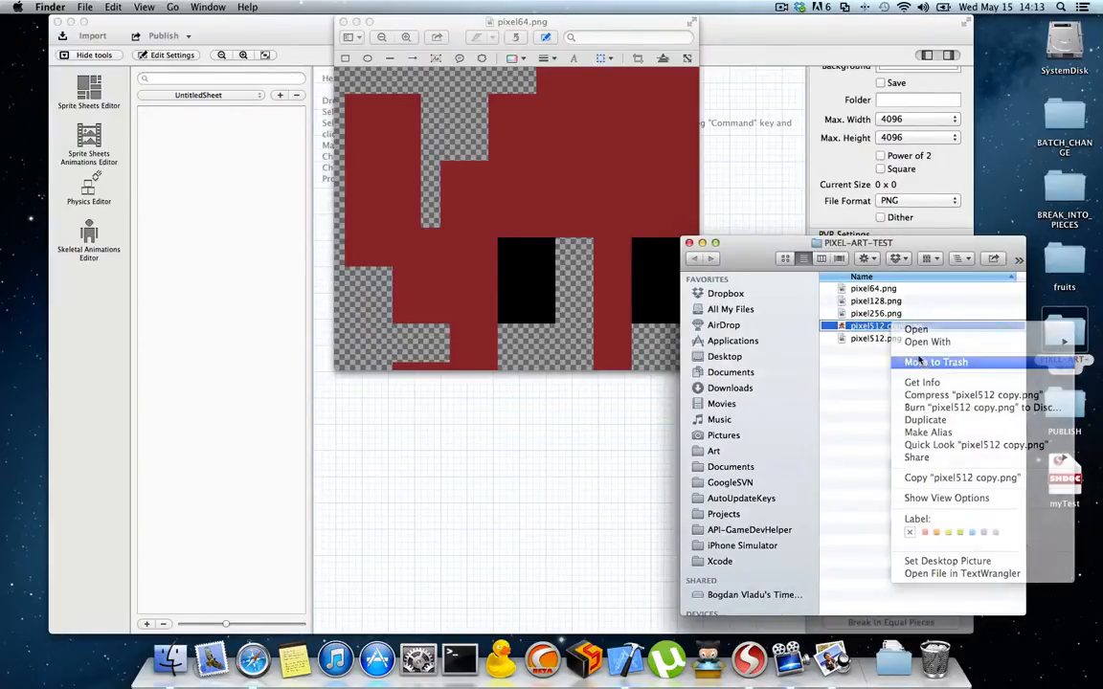
click(930, 362)
Step: Add pixel512.png from the PIXEL-ART-TEST folder to UntitledSheet in SpriteHelper and publish the sheet
drag(860, 326, 499, 443)
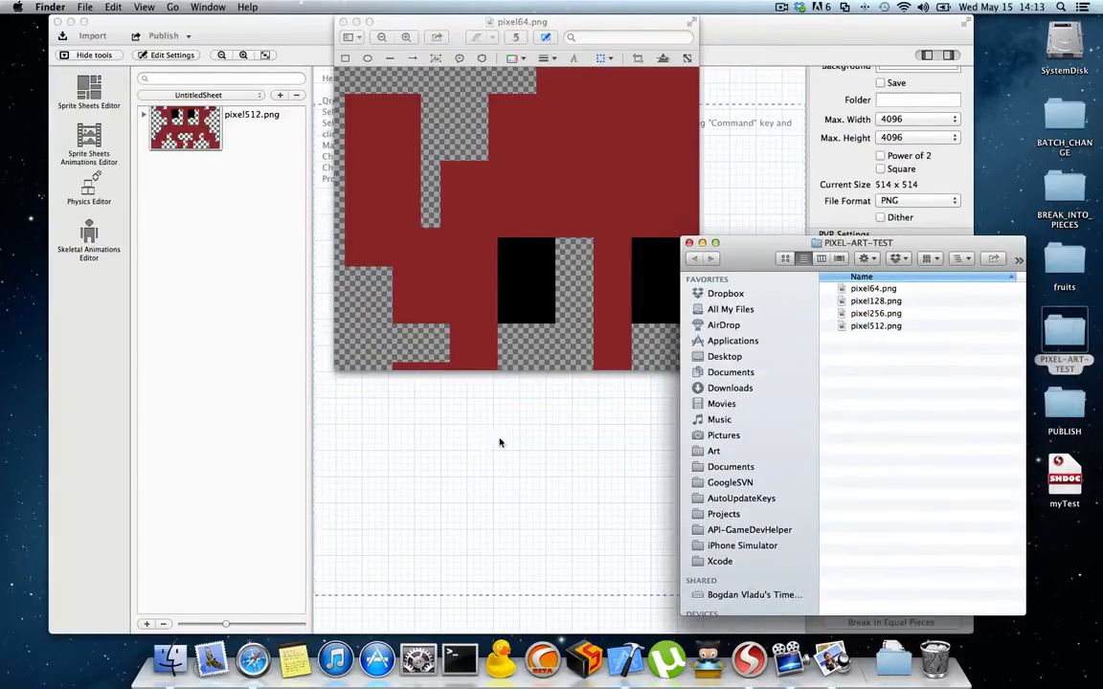
click(306, 19)
click(367, 33)
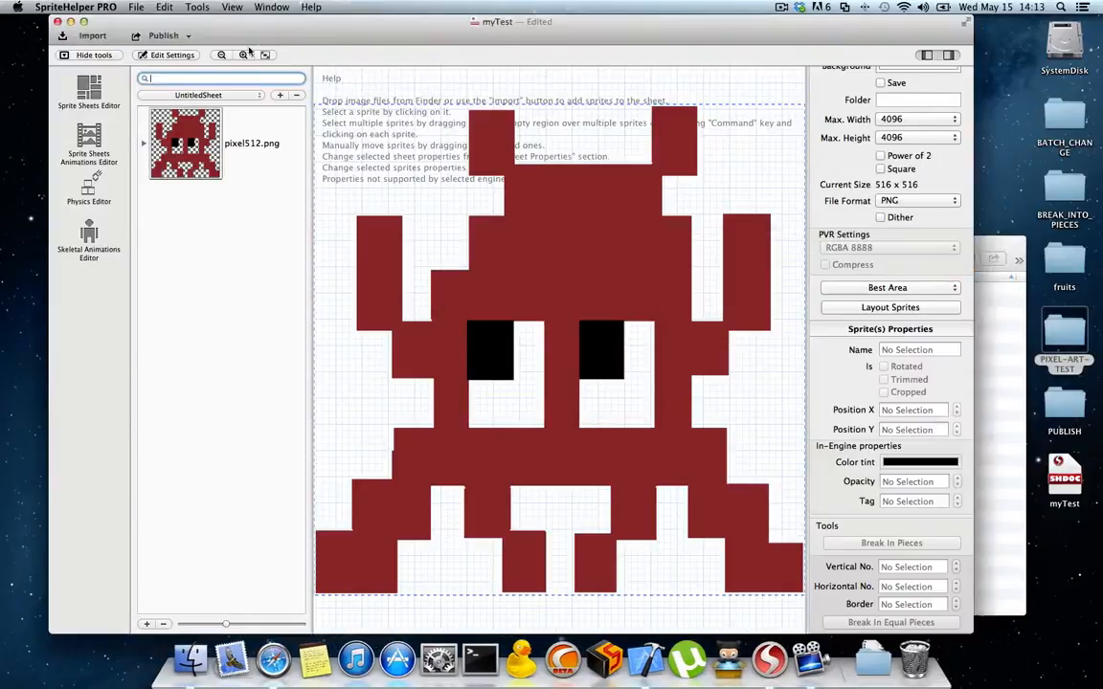
click(173, 36)
Step: Open the desktop's PUBLISH folder and move all the UntitledSheet_1 tile PNG files to the Trash
click(1005, 505)
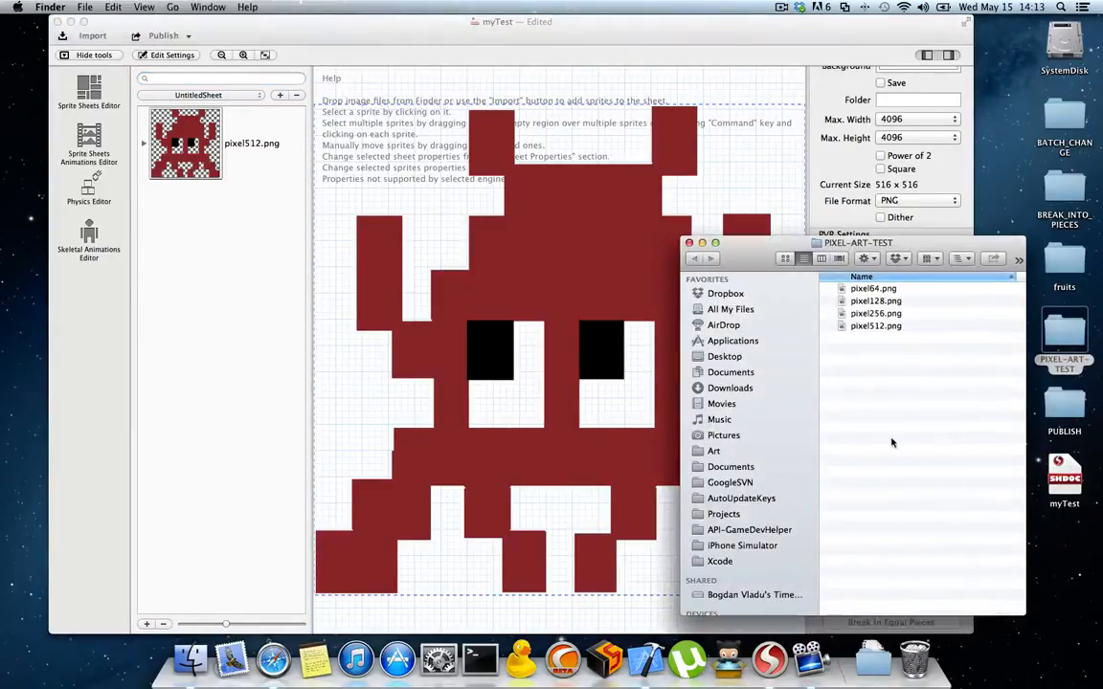
drag(709, 240, 684, 36)
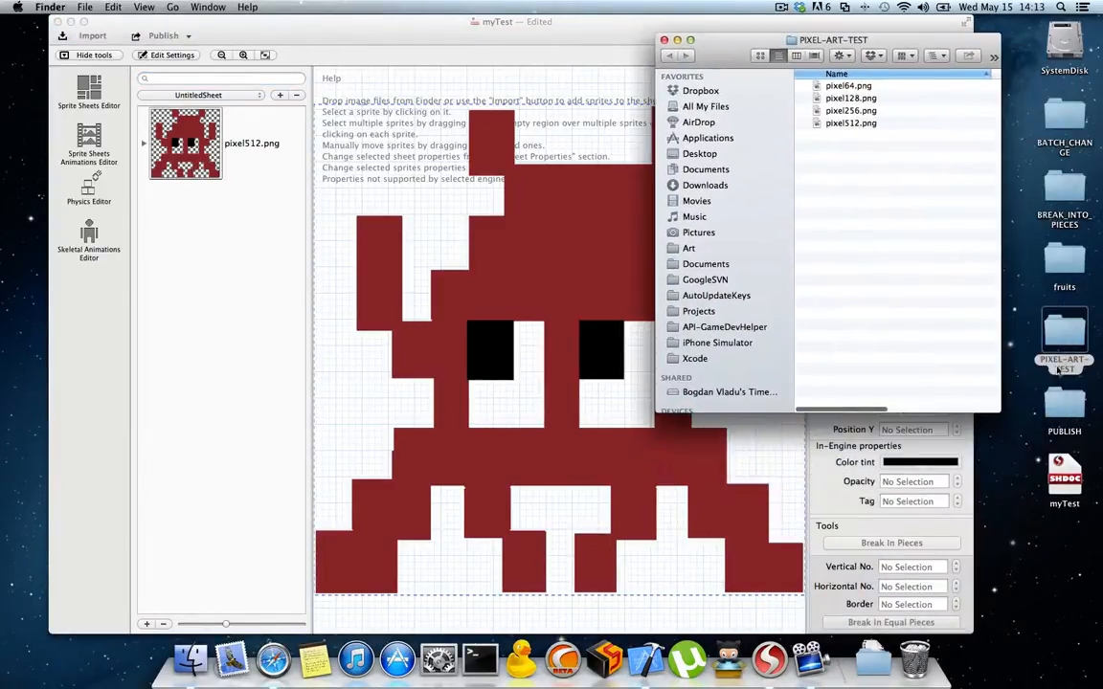
click(1067, 407)
double_click(1070, 410)
drag(660, 303, 607, 210)
click(702, 331)
scroll(704, 402, down, 2)
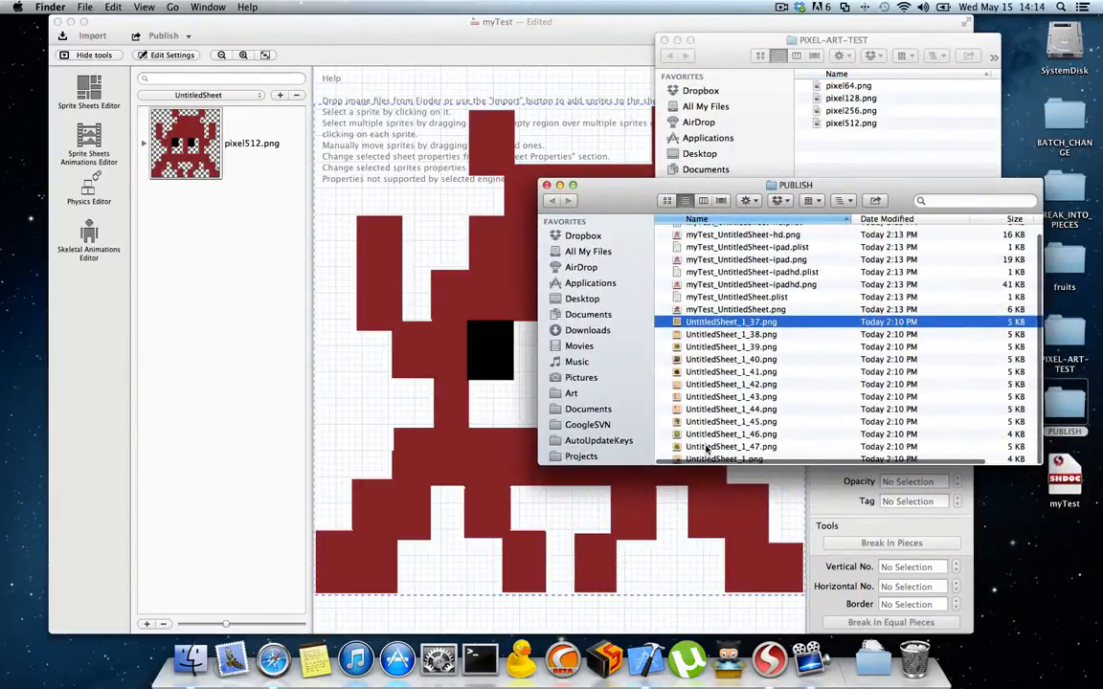
shift+click(713, 458)
right_click(660, 322)
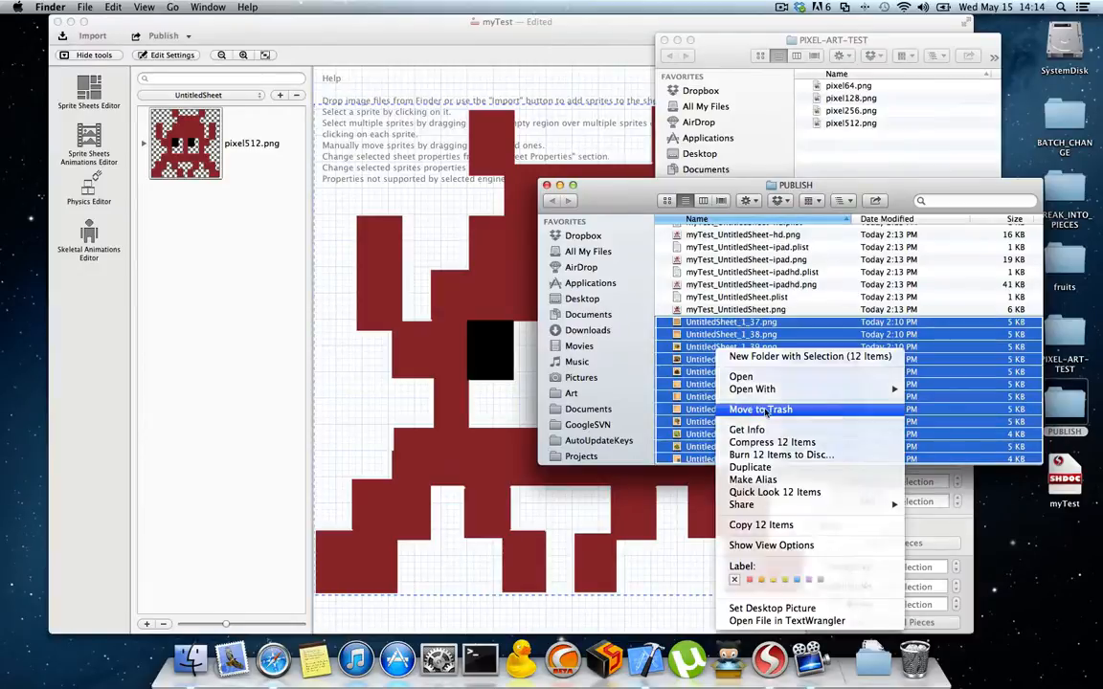
click(726, 376)
Step: Create a new folder named SAVE inside the PUBLISH folder
right_click(720, 350)
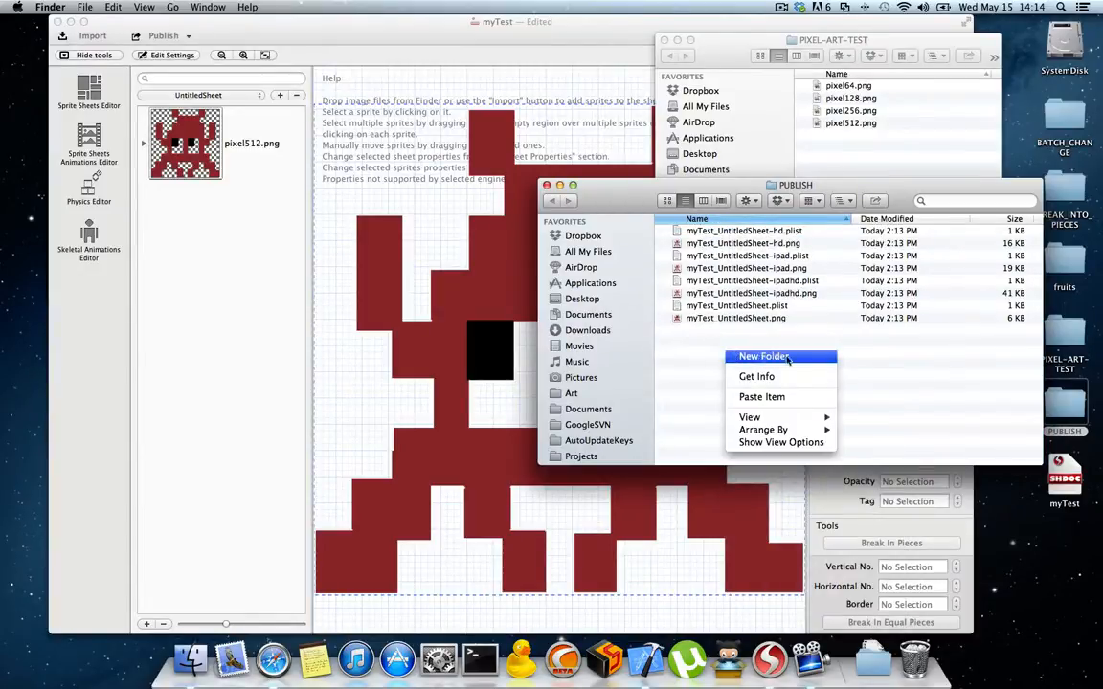
click(740, 358)
text(SAVE)
key(Return)
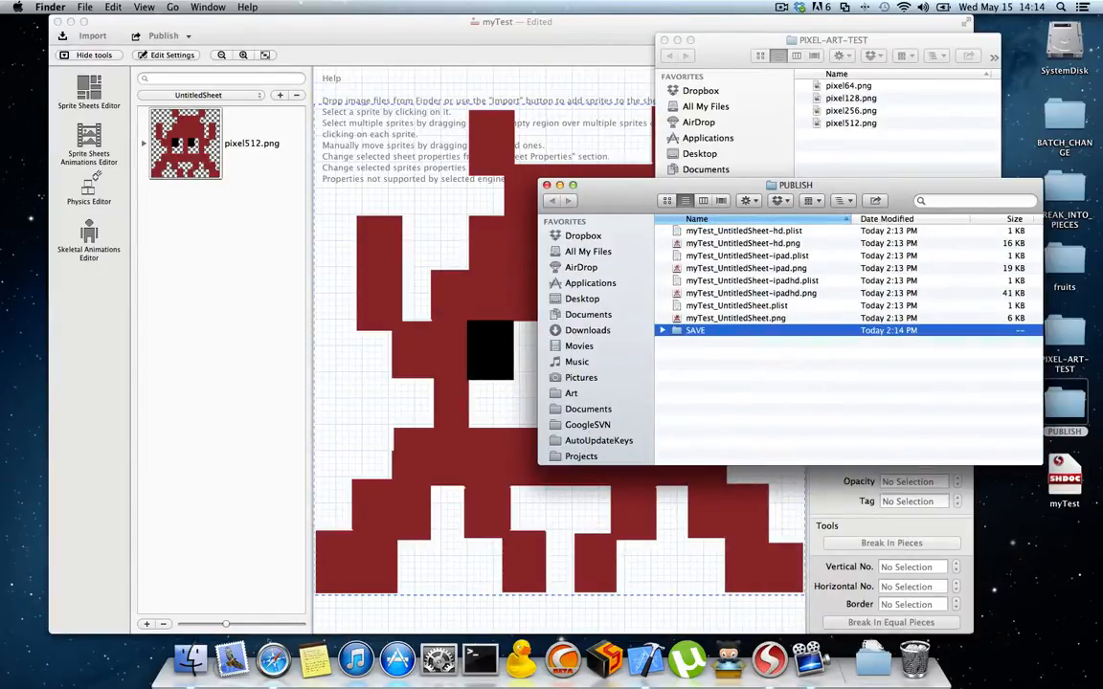
Step: Move all the published myTest_UntitledSheet PNG and plist files in the PUBLISH folder into its SAVE subfolder
click(742, 317)
shift+click(673, 231)
drag(739, 292, 694, 331)
drag(612, 195, 652, 312)
Step: Expand the resolution variants of pixel512.png in SpriteHelper and list the SAVE folder's contents in Finder
click(347, 156)
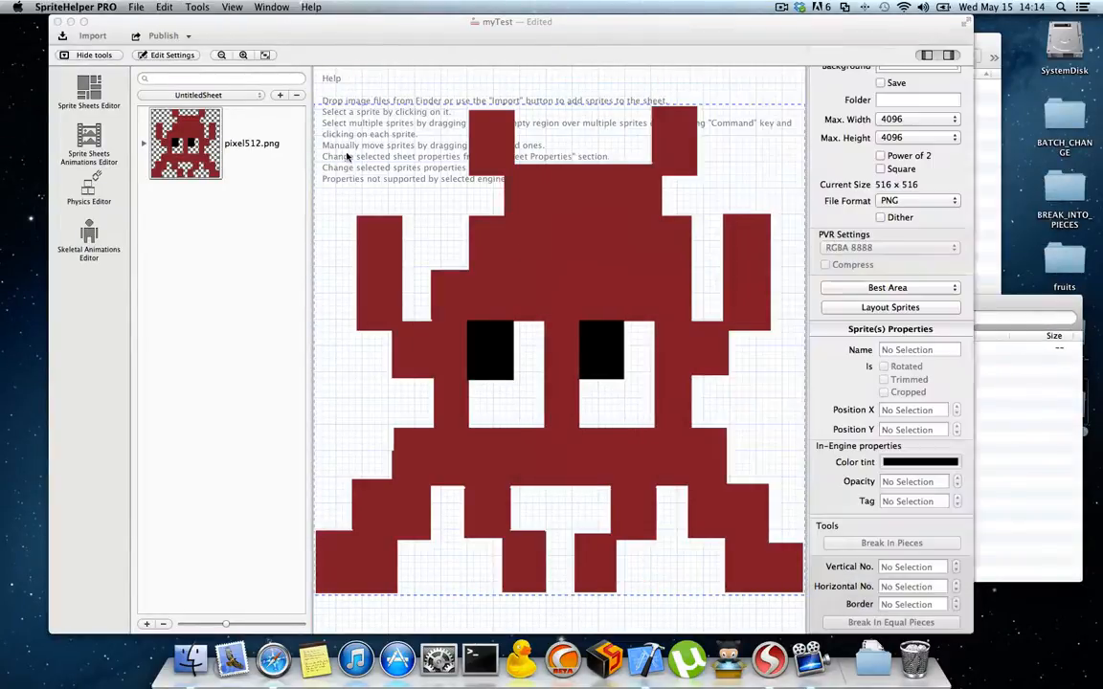
click(144, 142)
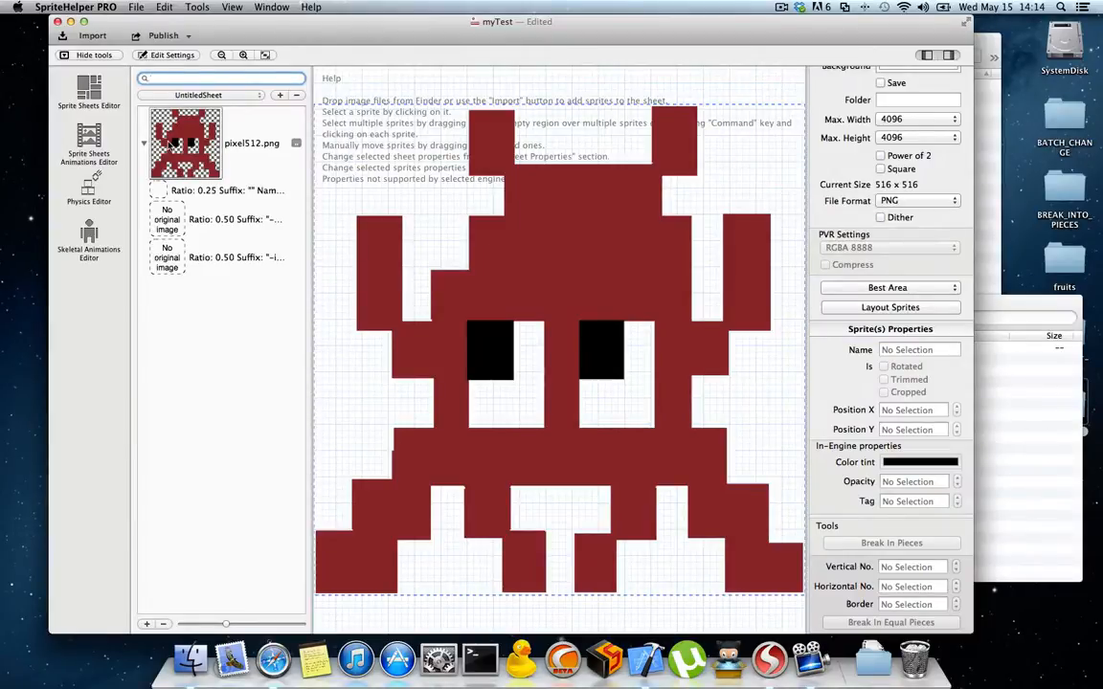
click(985, 431)
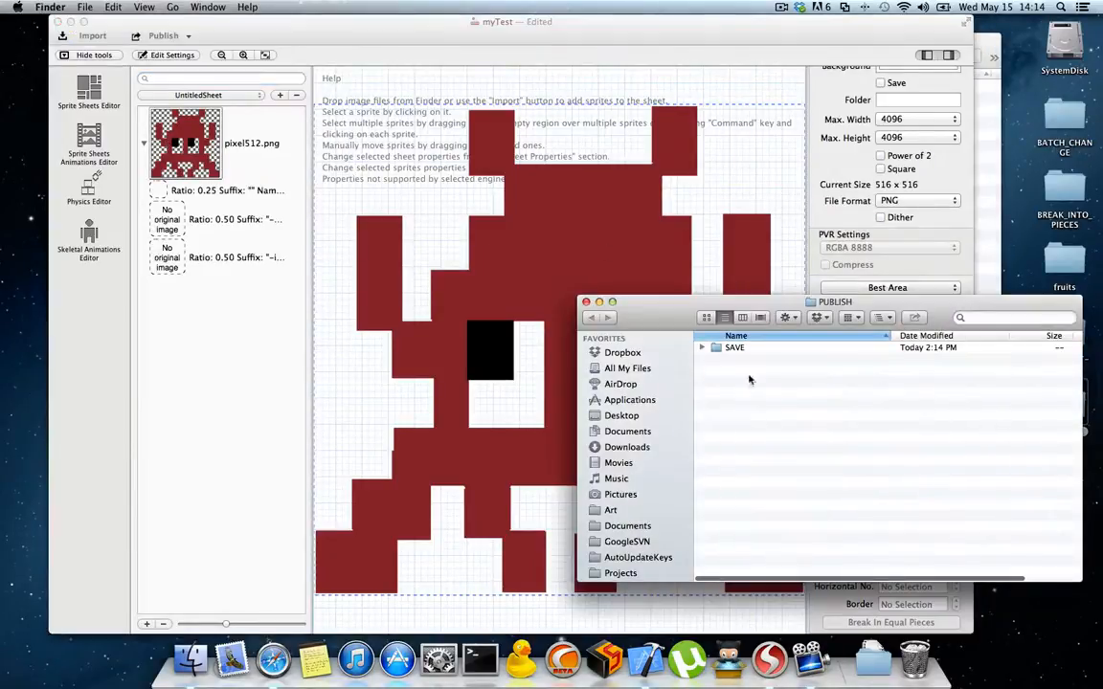
click(703, 347)
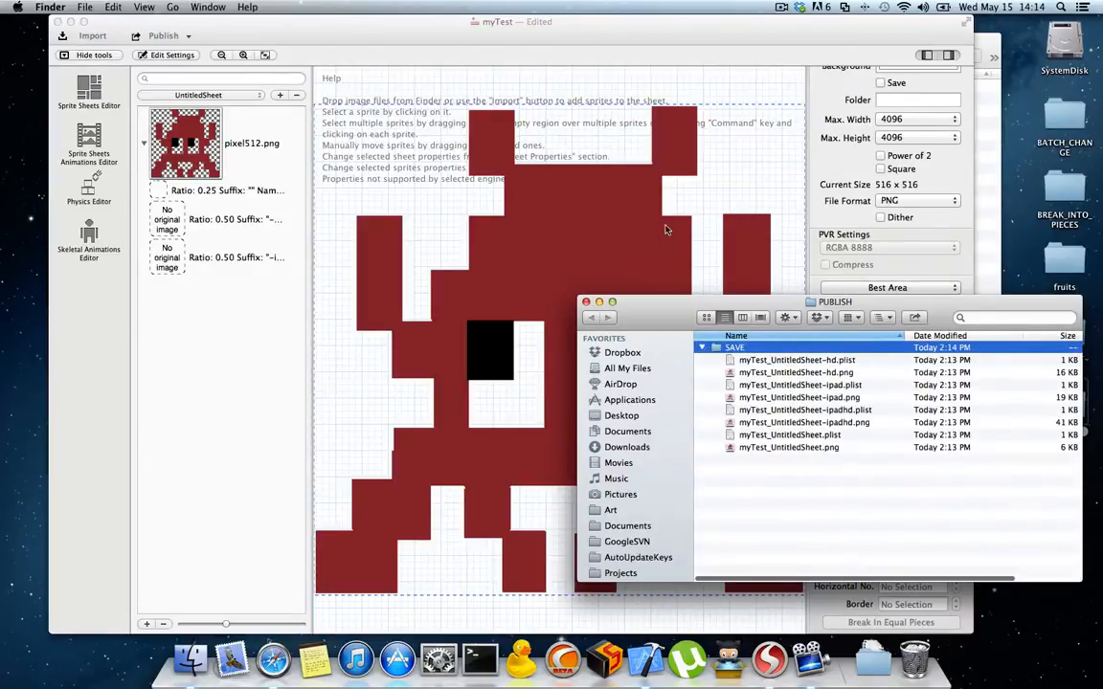
Step: Open pixel128.png and pixel256.png from the PIXEL-ART-TEST folder in Preview and show them side by side, with pixel256.png enlarged
key(super+n)
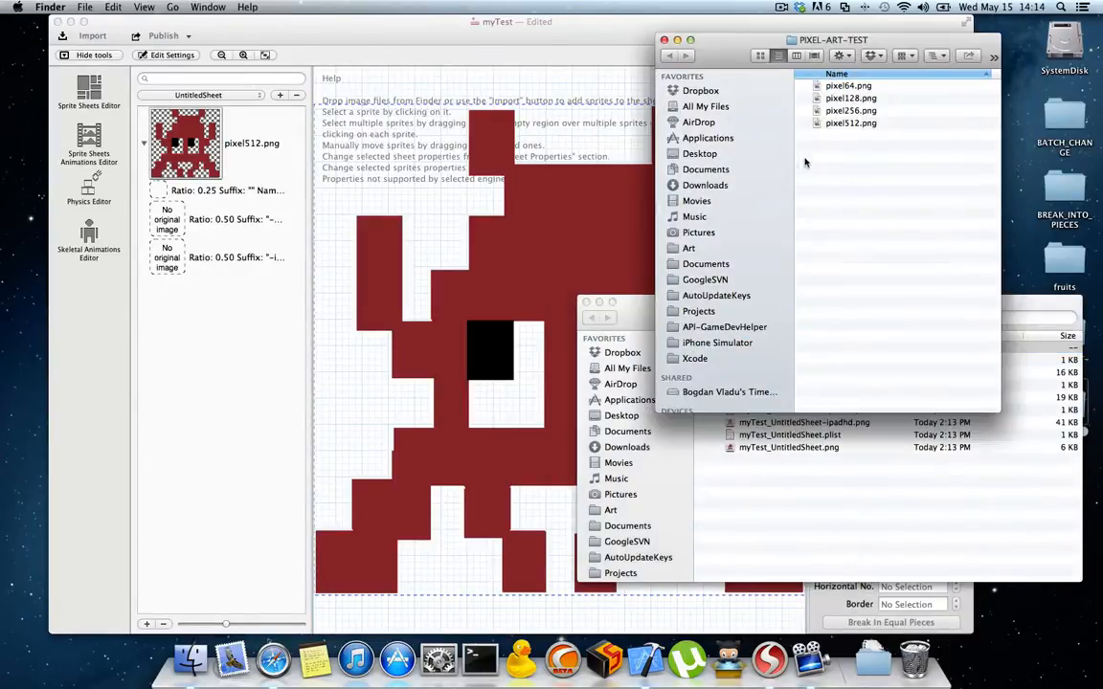
click(351, 173)
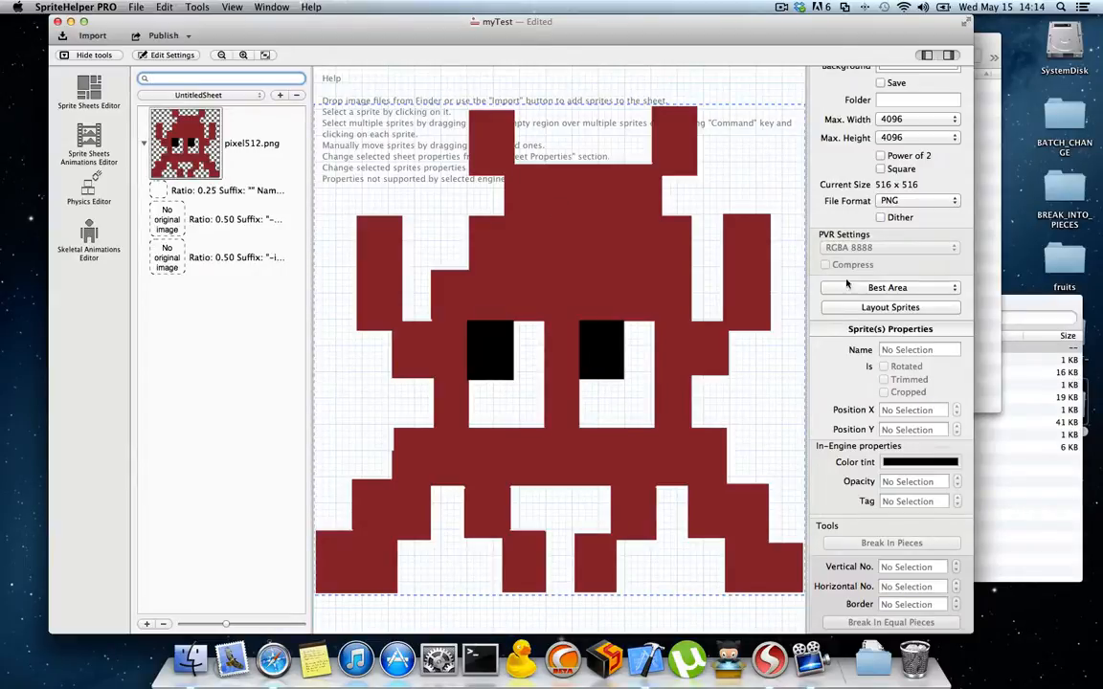
click(990, 322)
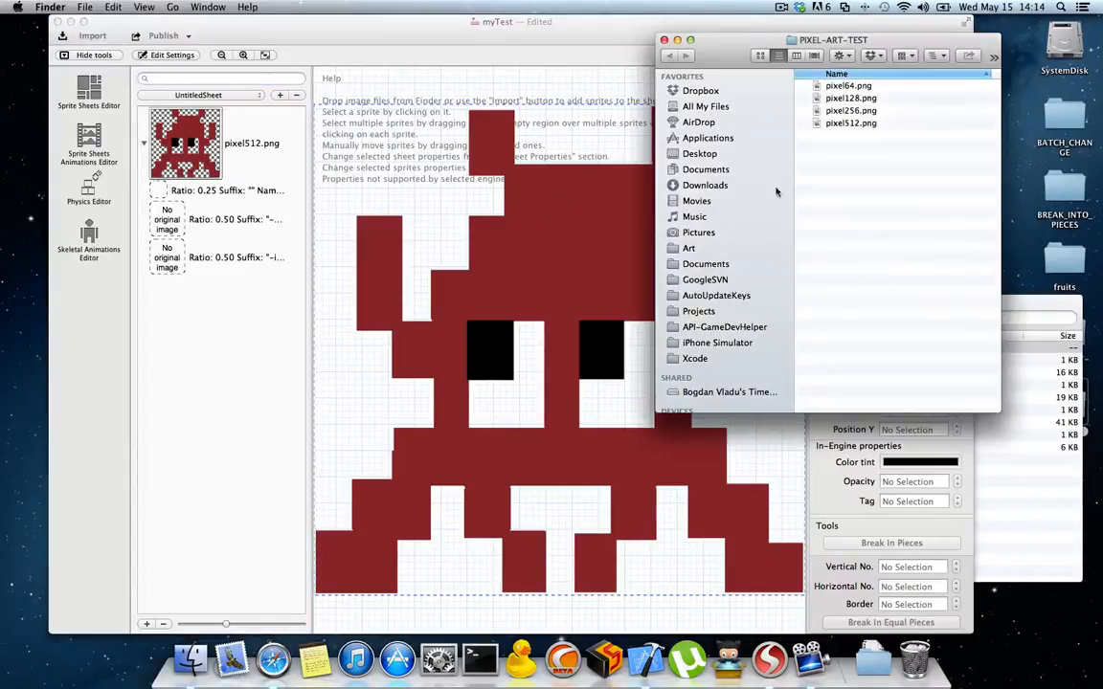
double_click(851, 98)
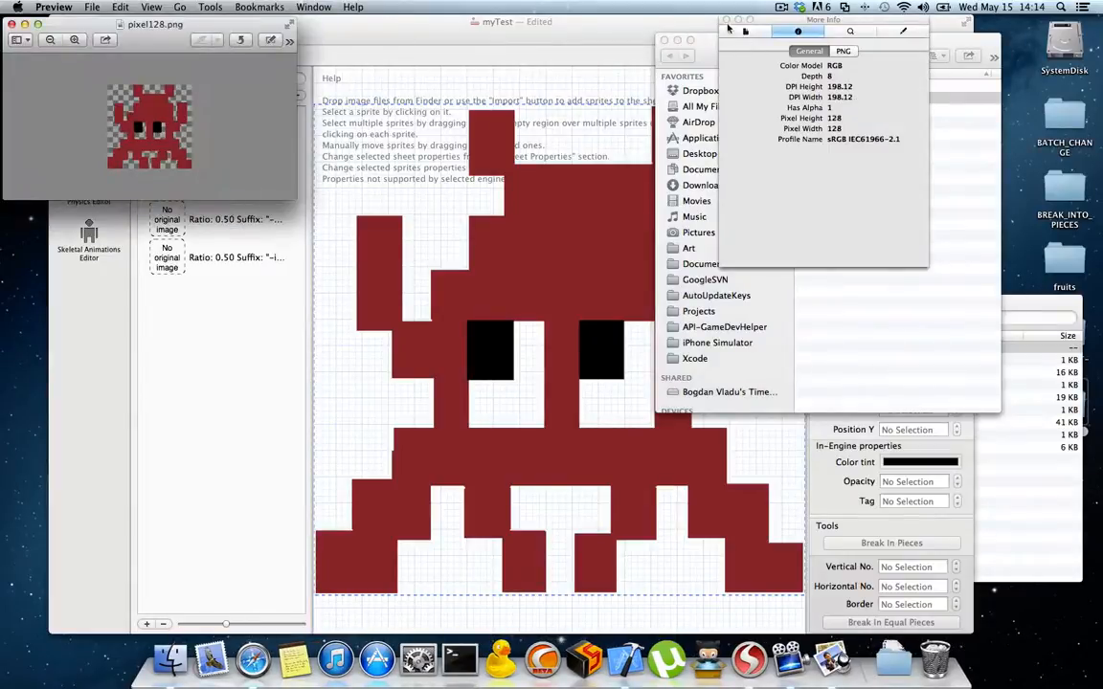
click(727, 20)
double_click(851, 110)
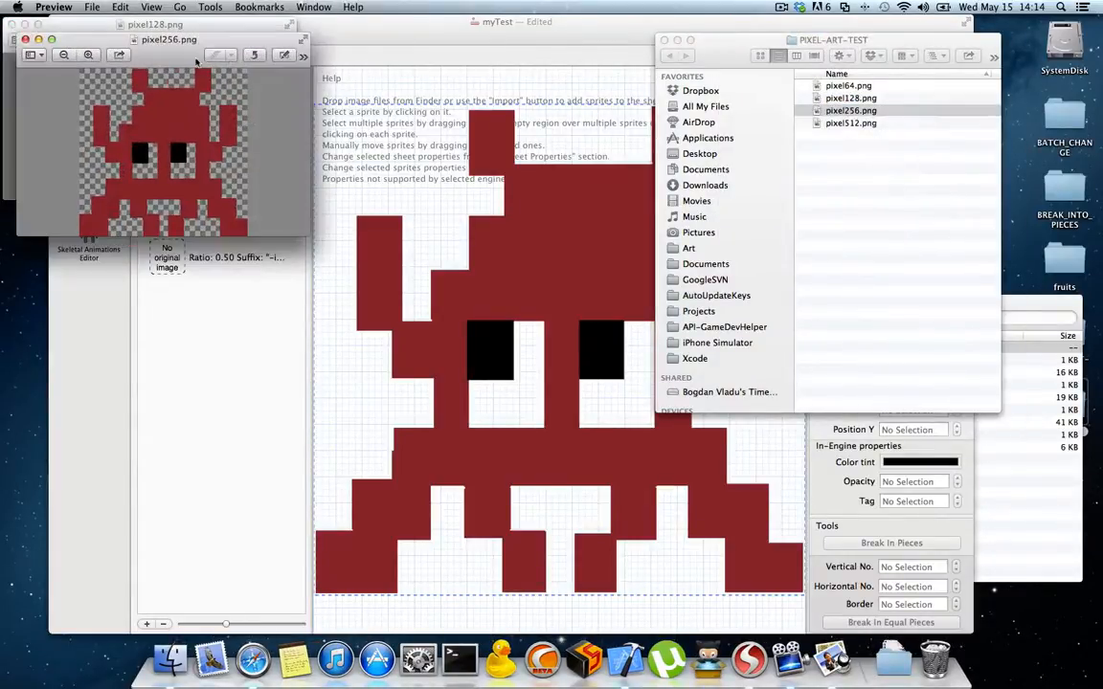
drag(196, 61, 519, 87)
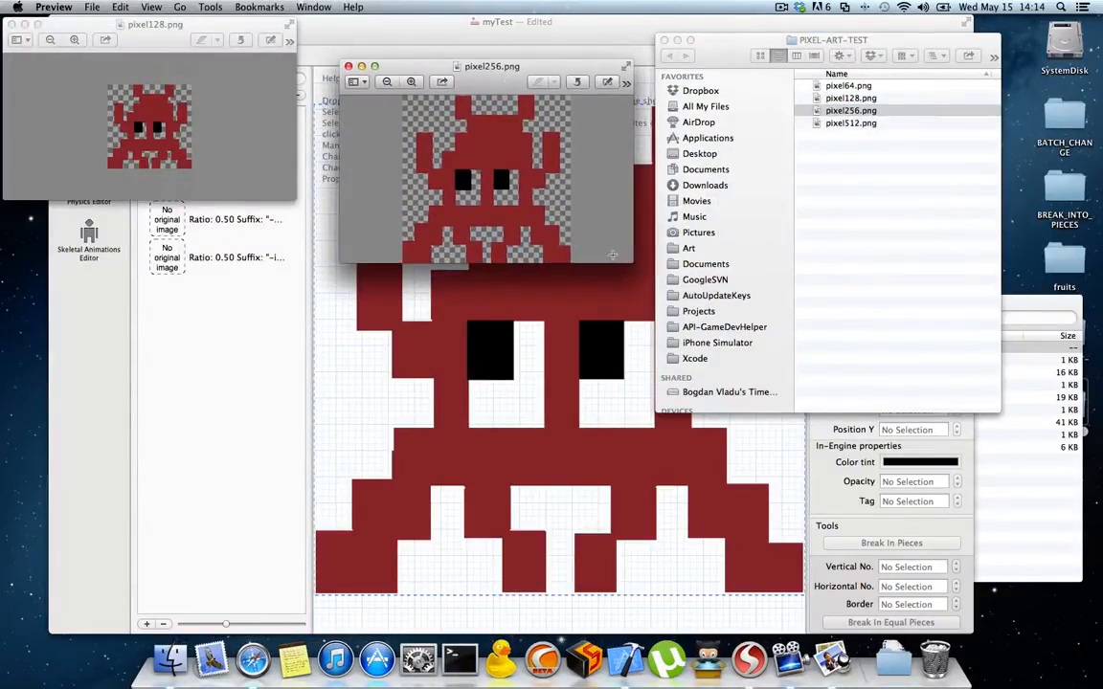
drag(612, 255, 635, 369)
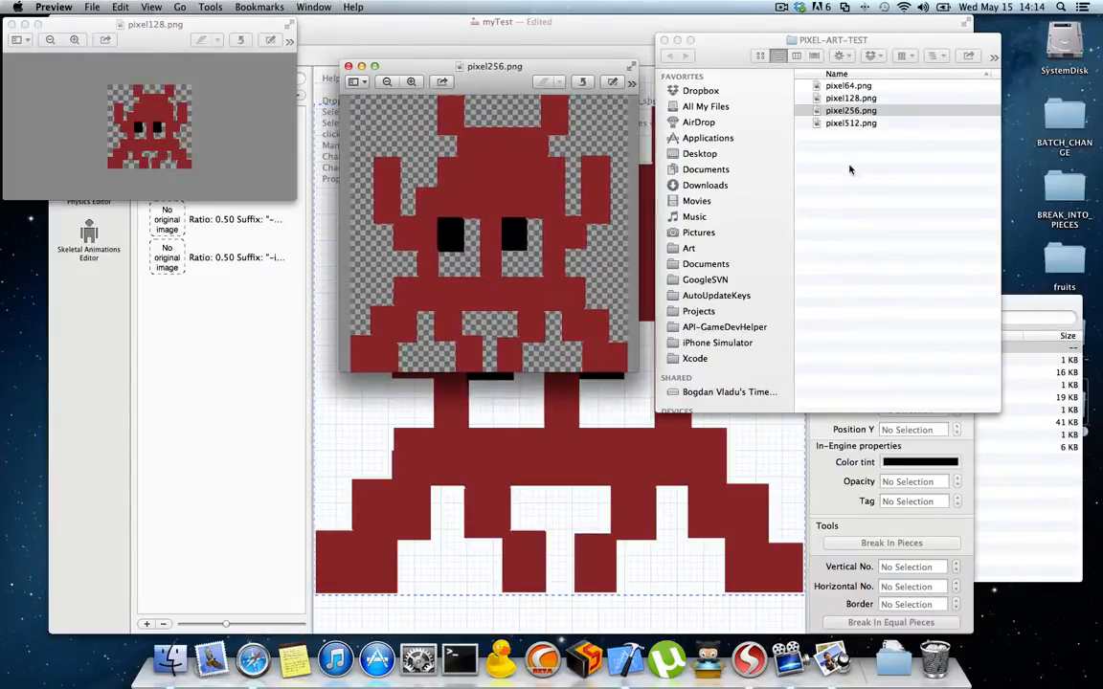
Step: Go through the 512, 256 and 128 pixel files in the PIXEL-ART-TEST folder and close both image previews
click(851, 124)
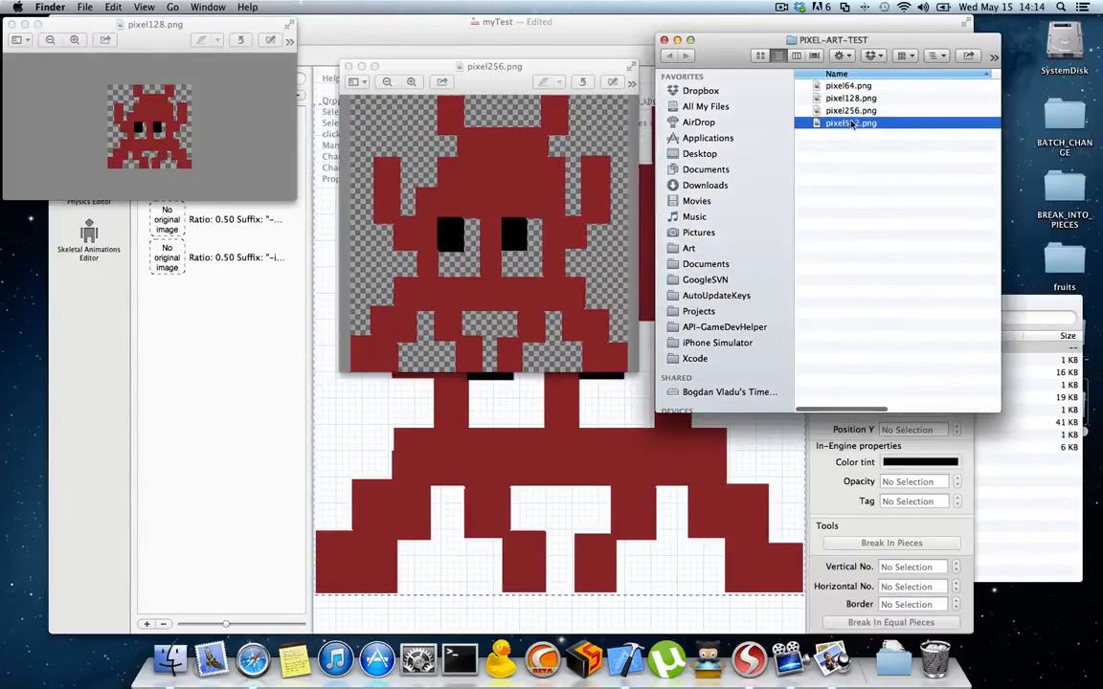
click(852, 111)
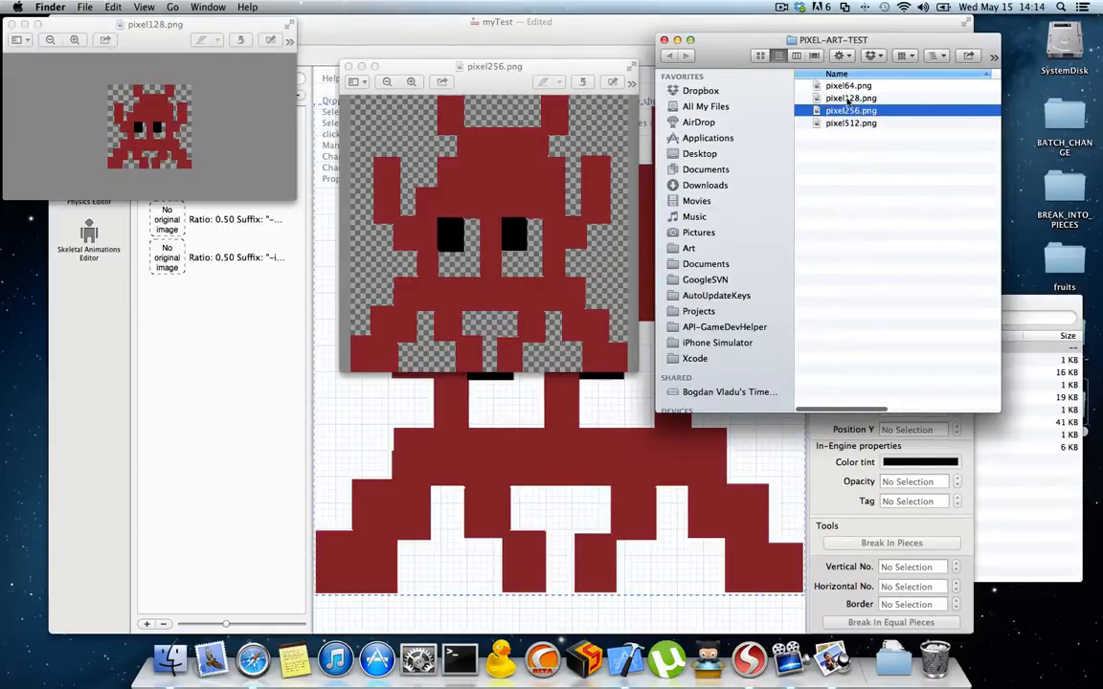
click(847, 98)
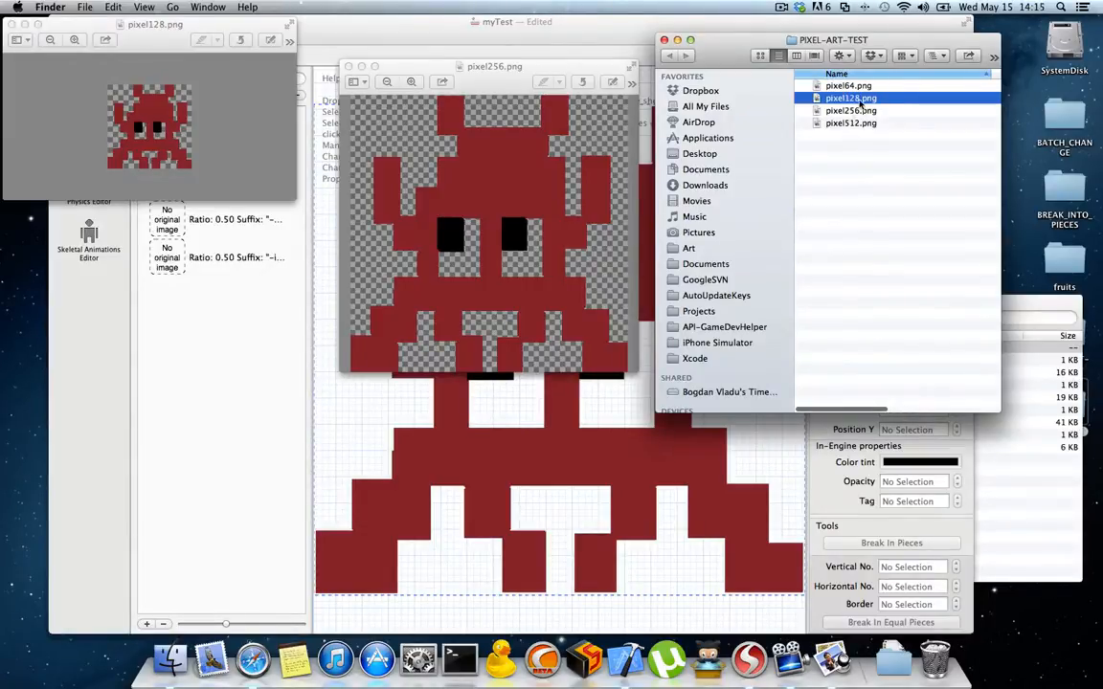
click(12, 24)
click(348, 66)
Step: Assign pixel256.png to both 0.50-ratio variants of pixel512.png and pixel128.png to its 0.25-ratio variant in SpriteHelper
click(144, 145)
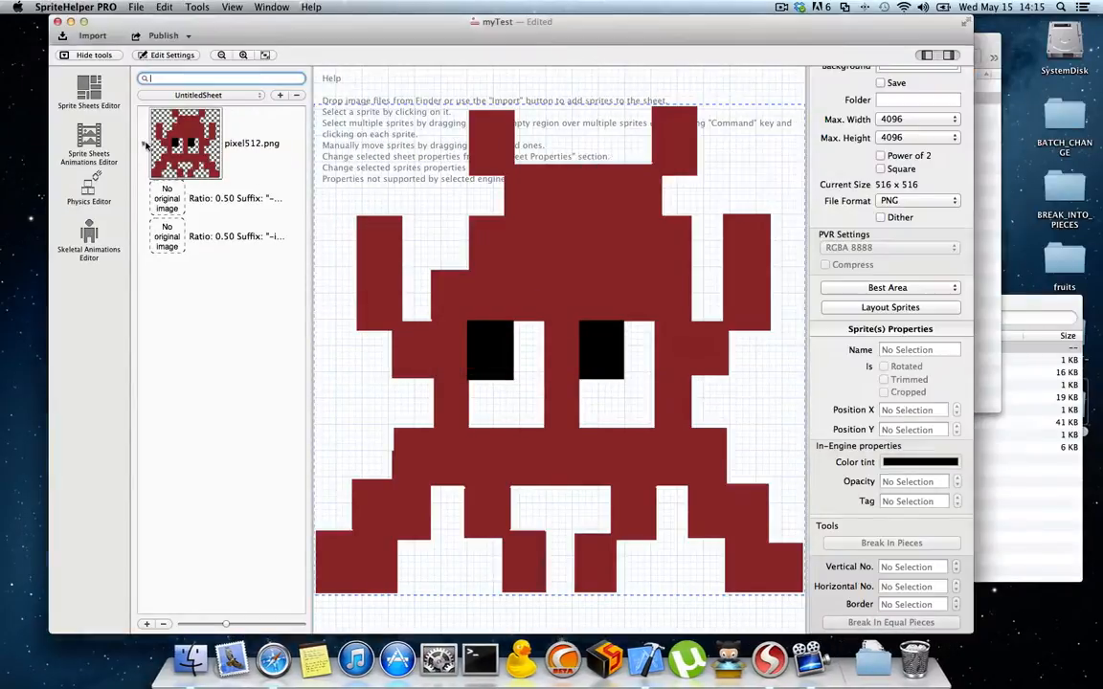
click(994, 290)
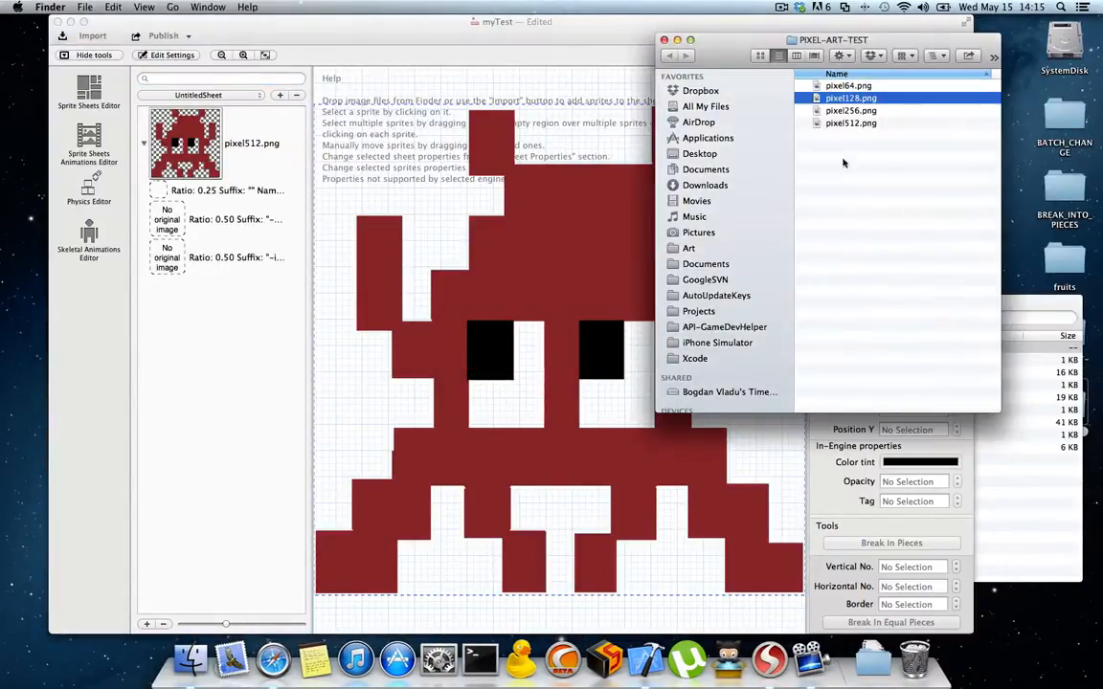
drag(815, 113, 206, 247)
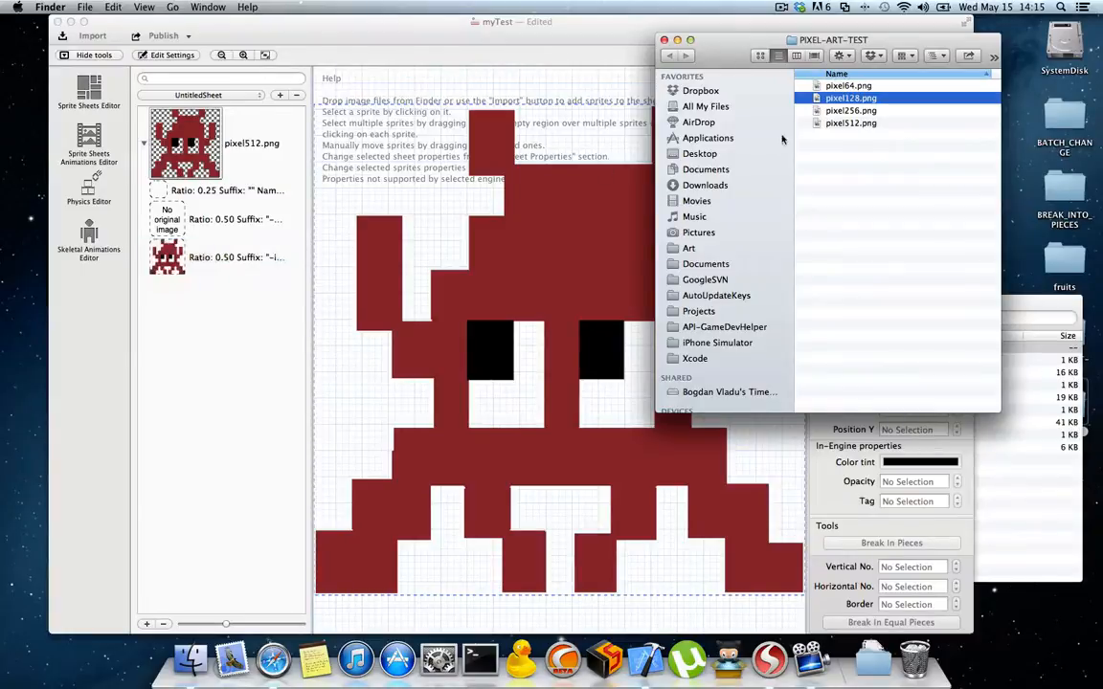
drag(860, 112, 239, 222)
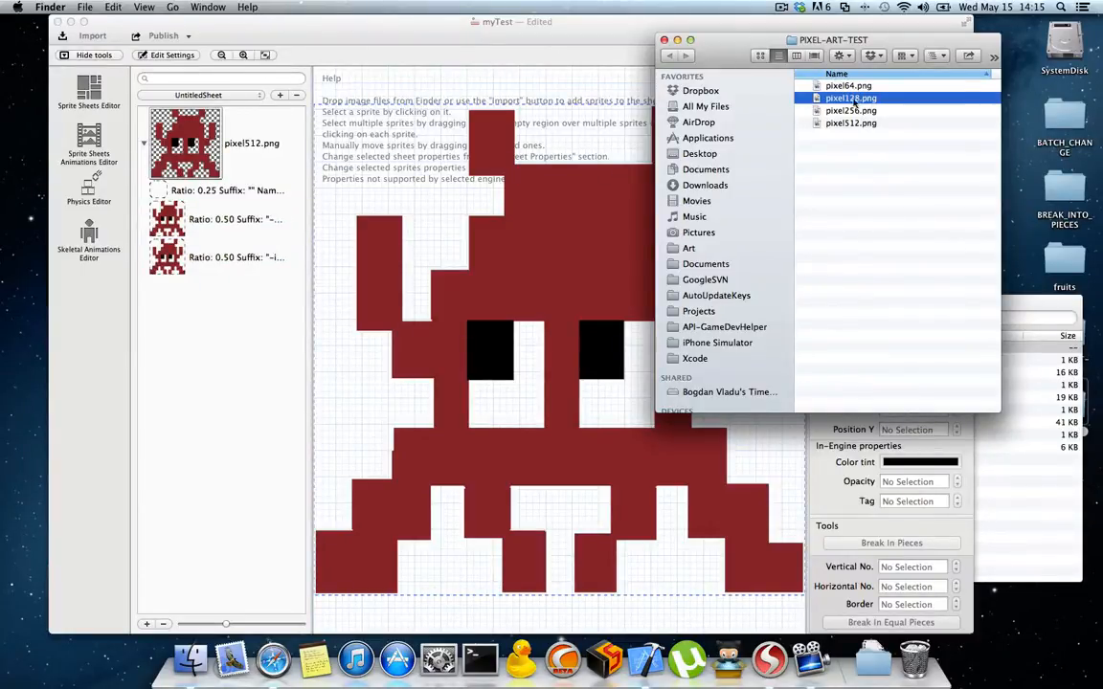
drag(855, 103, 235, 180)
mouse_move(311, 202)
mouse_down()
mouse_move(408, 177)
mouse_move(289, 182)
mouse_move(309, 183)
mouse_up()
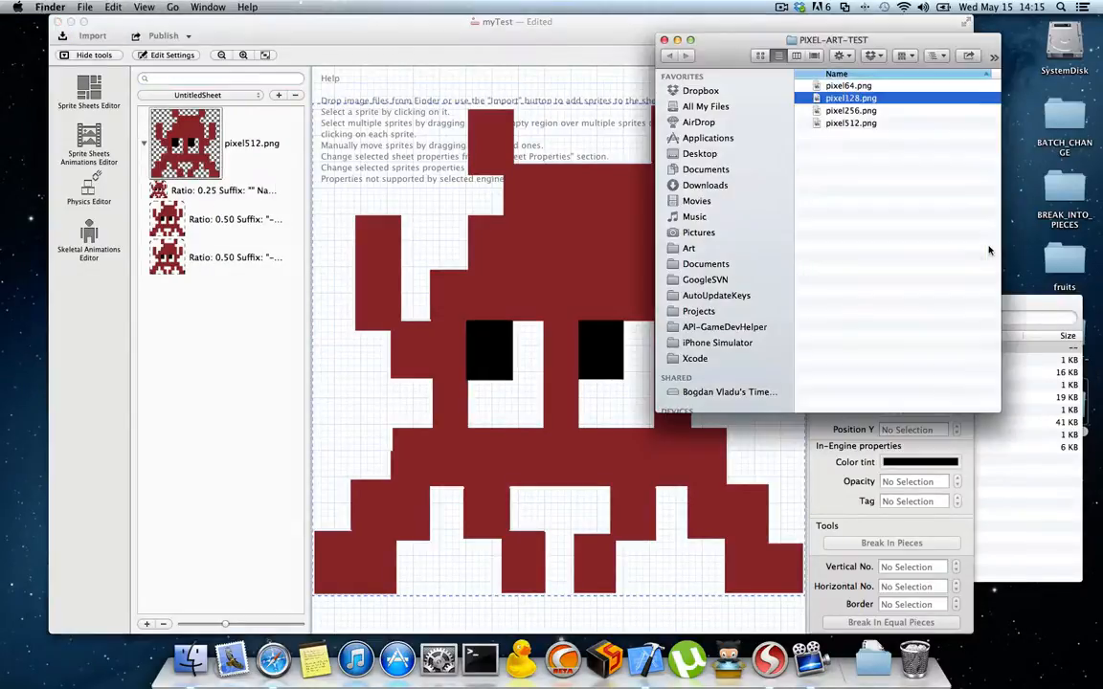
Step: Move the PIXEL-ART-TEST window aside and publish UntitledSheet again from SpriteHelper
click(978, 220)
drag(878, 44, 909, 26)
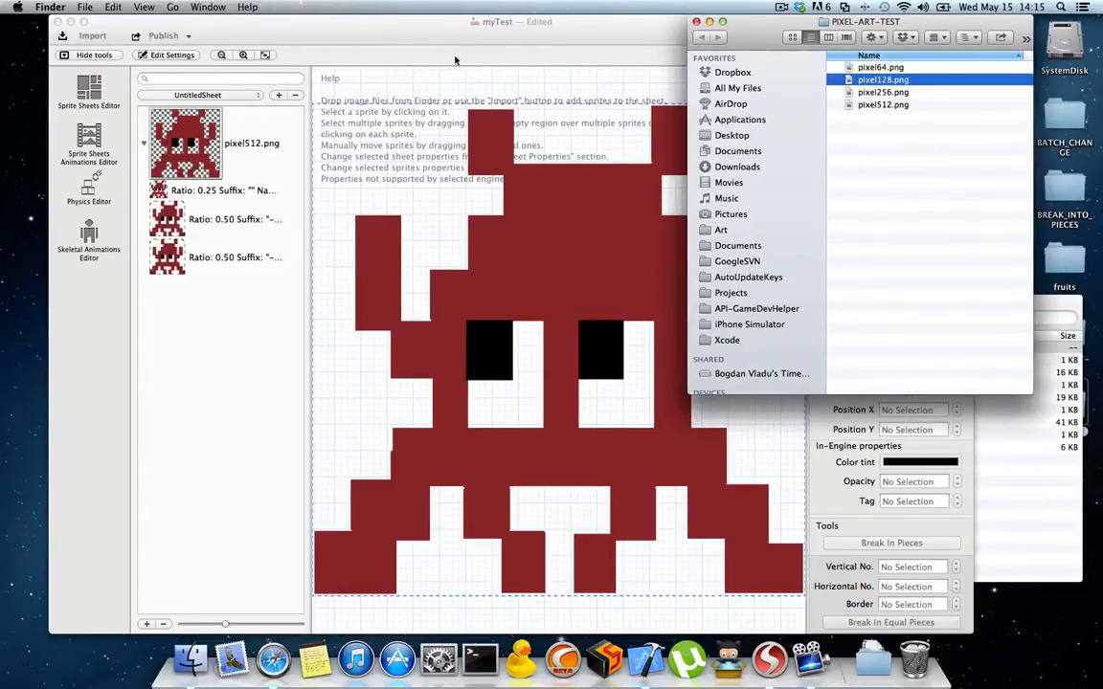
click(373, 40)
click(173, 39)
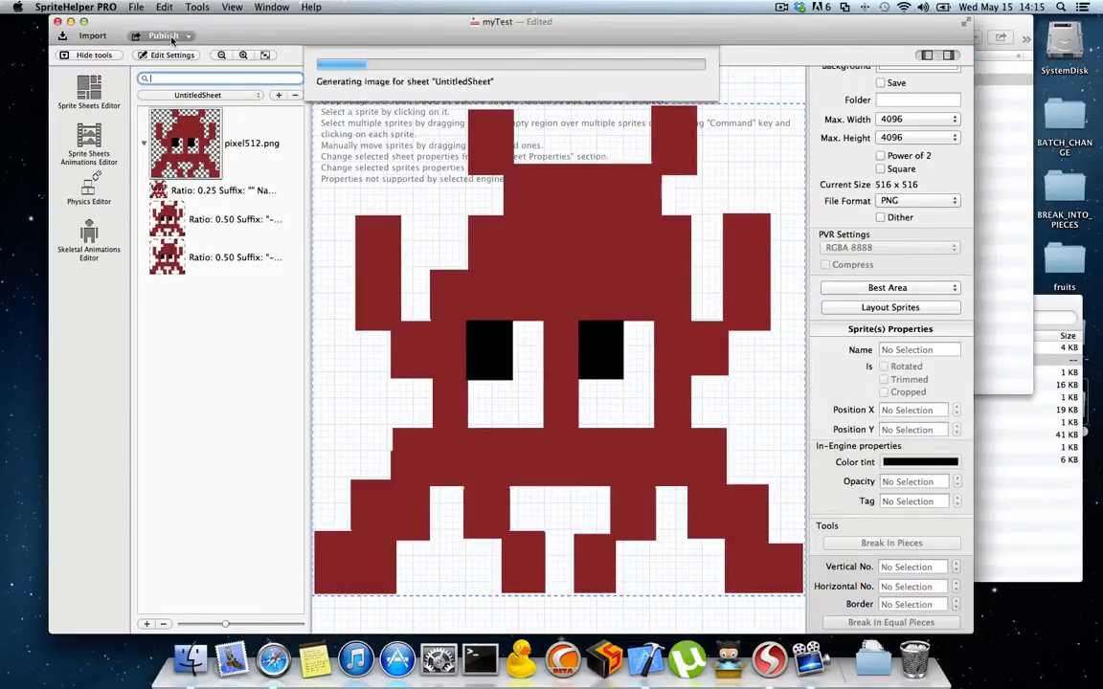
Step: Show the PUBLISH folder to compare the new files with those in SAVE, and collapse the SAVE listing
click(1068, 514)
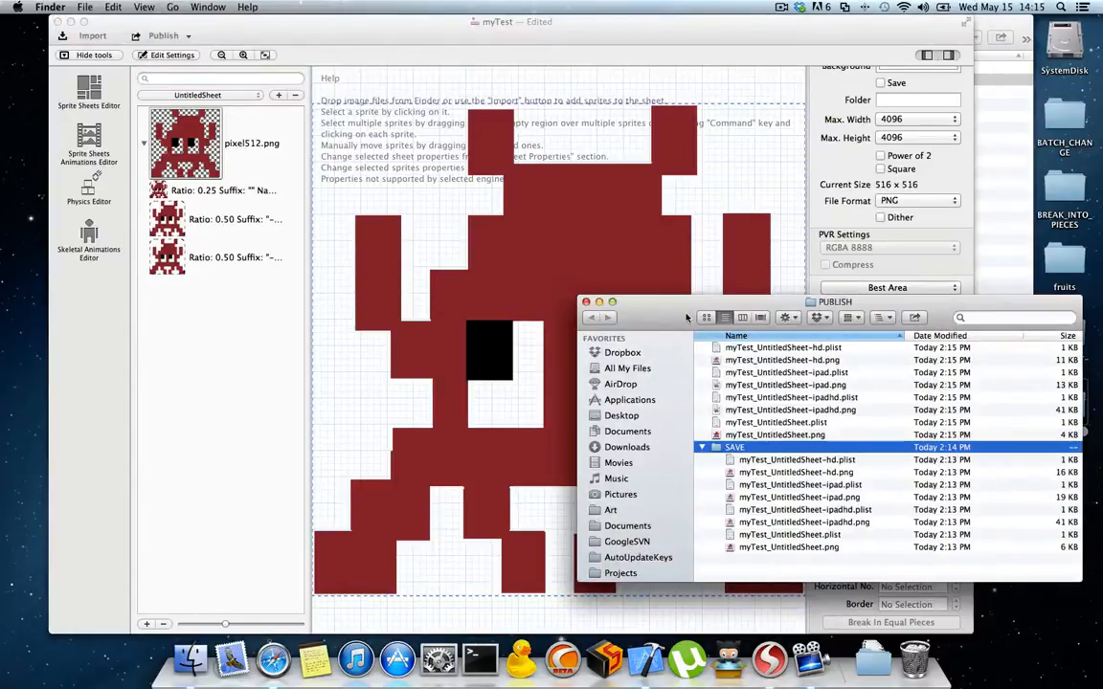
drag(614, 300, 598, 184)
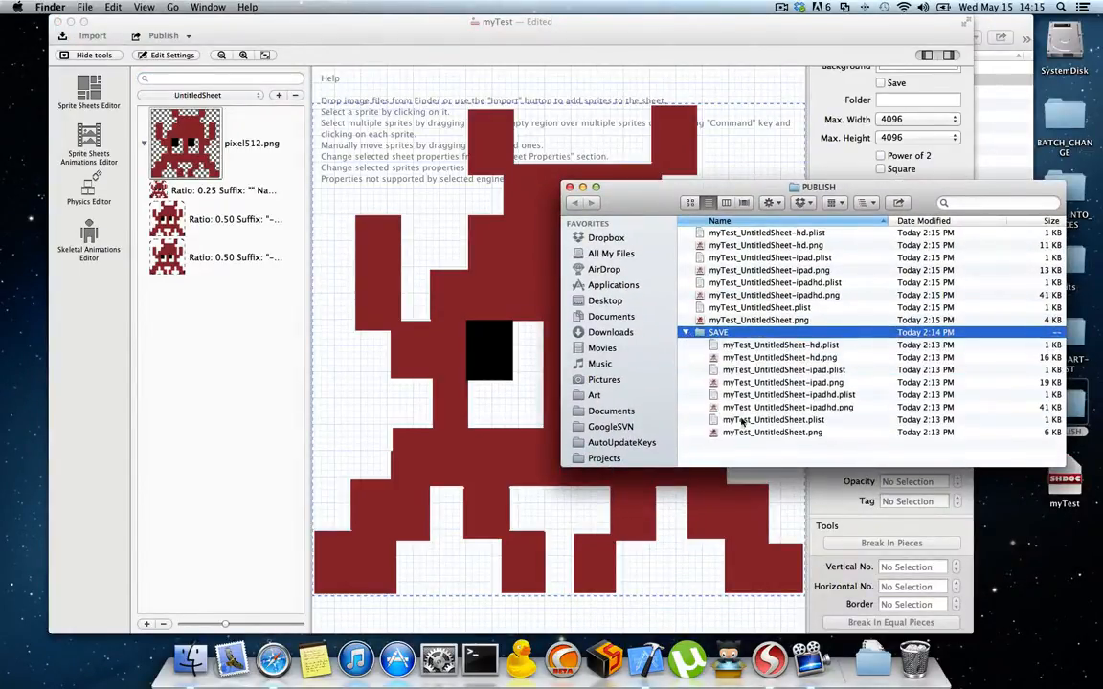
click(685, 332)
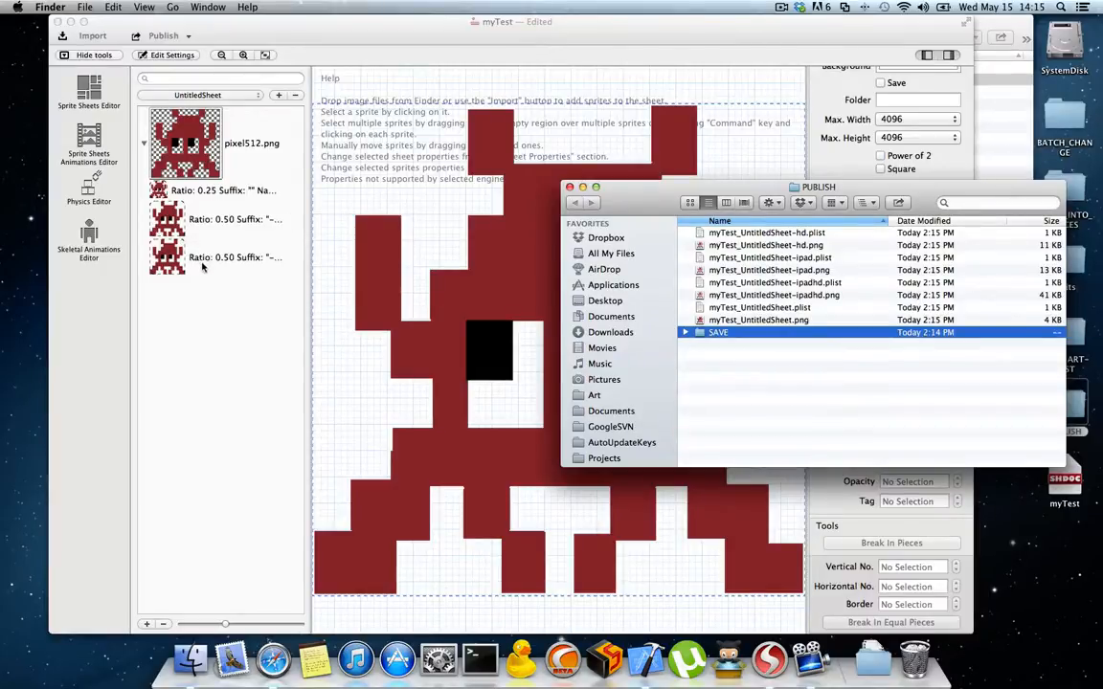
Step: Open the newly published myTest_UntitledSheet.png in an enlarged Preview window and zoom in to examine the edges around the eyes
double_click(757, 320)
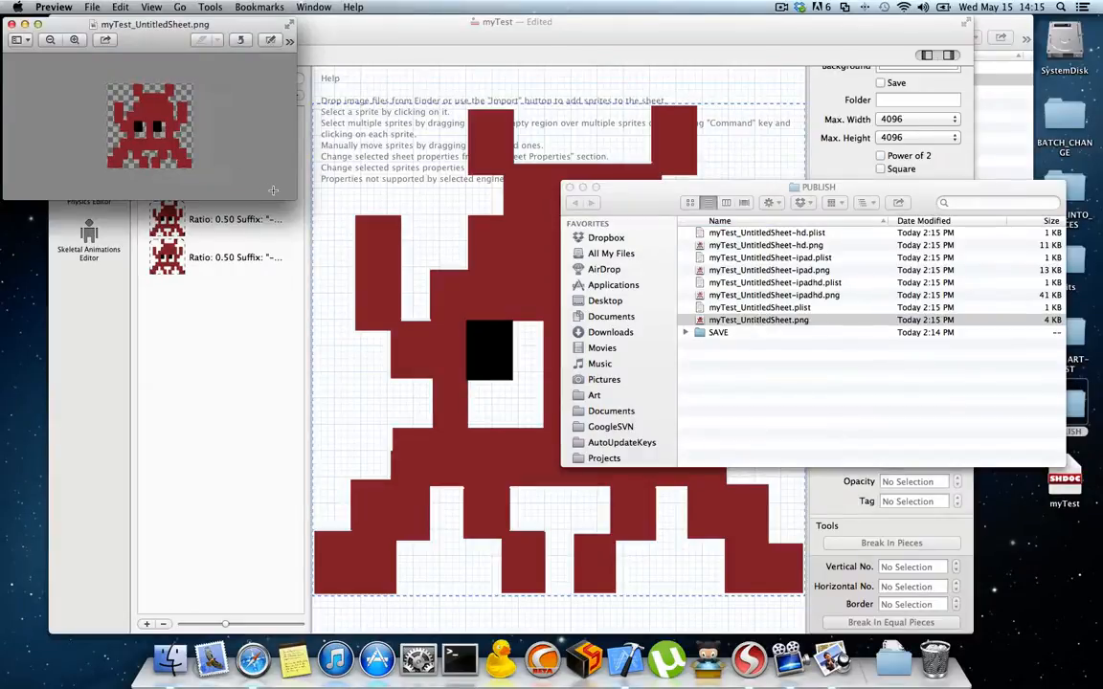
drag(304, 203, 518, 370)
scroll(242, 188, up, 5)
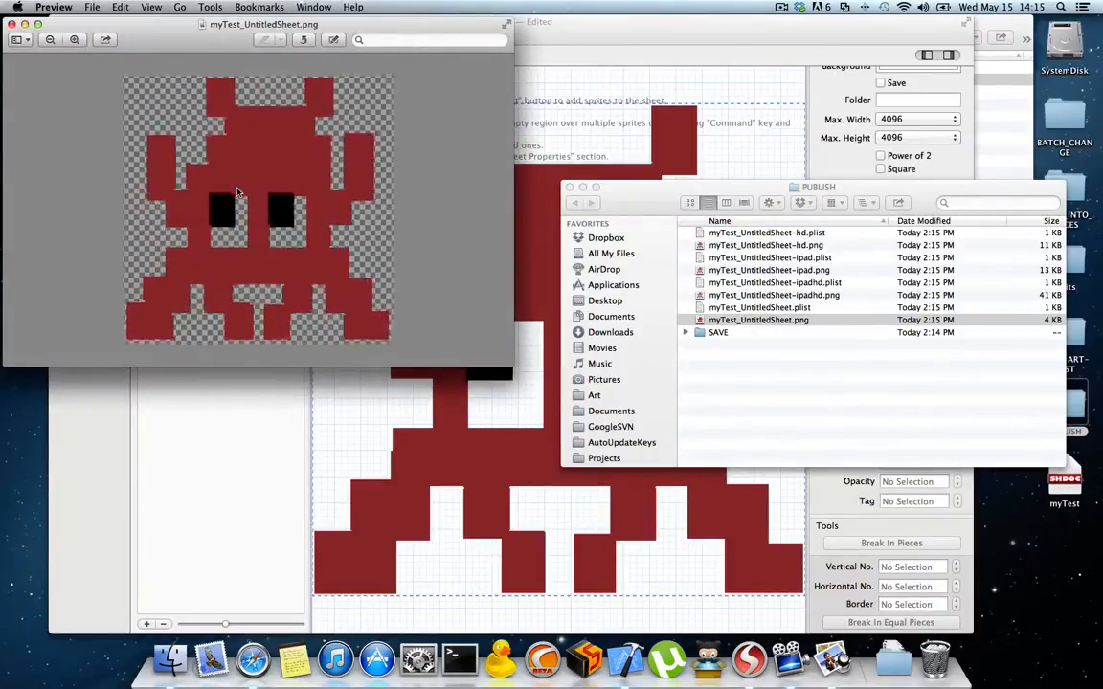
scroll(242, 188, up, 3)
scroll(355, 242, up, 5)
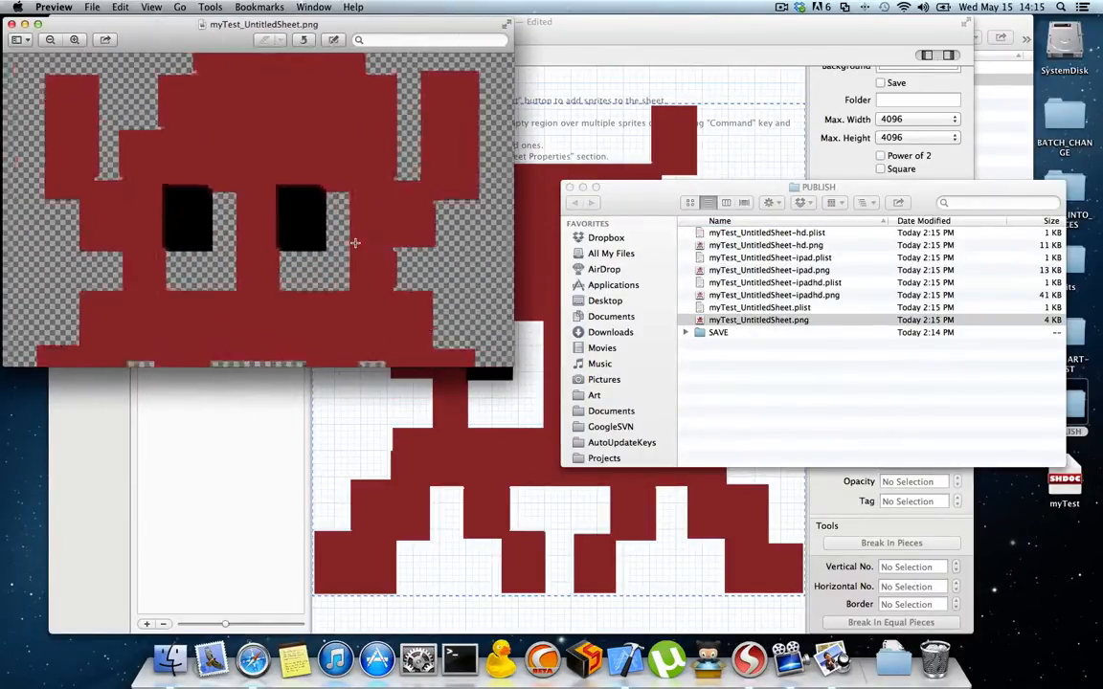
scroll(354, 242, left, 2)
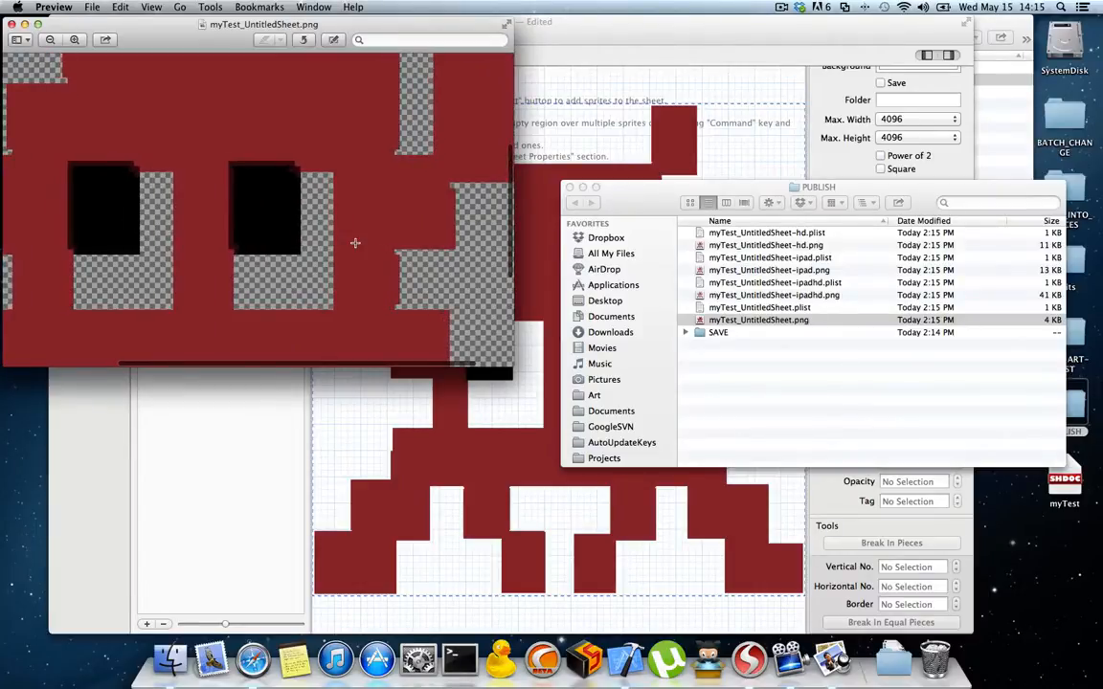
scroll(354, 242, down, 5)
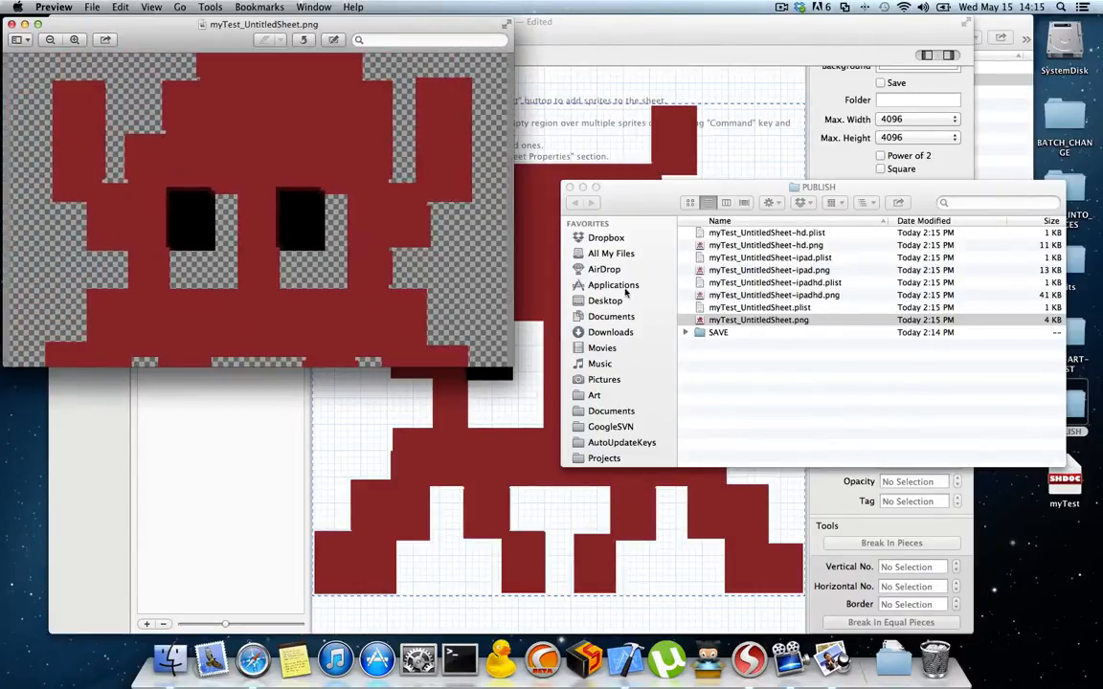
Step: Open pixel128.png from PIXEL-ART-TEST beside the published sheet, examine its eye edges up close, and close it
click(1010, 133)
double_click(875, 81)
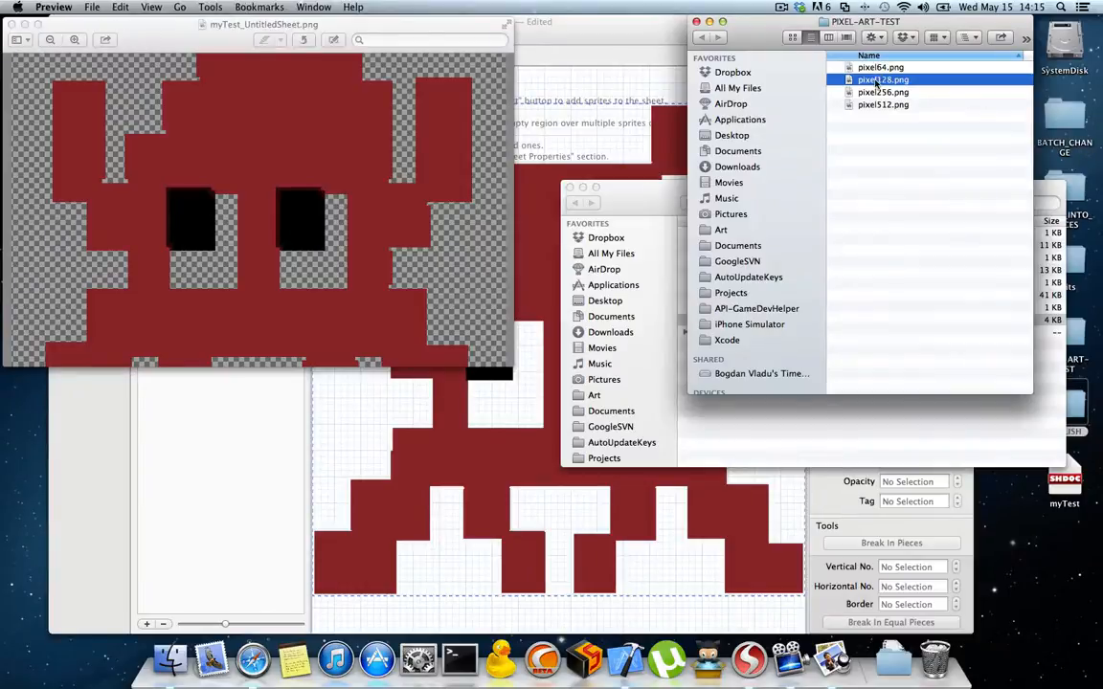
drag(168, 41, 669, 62)
scroll(652, 171, up, 5)
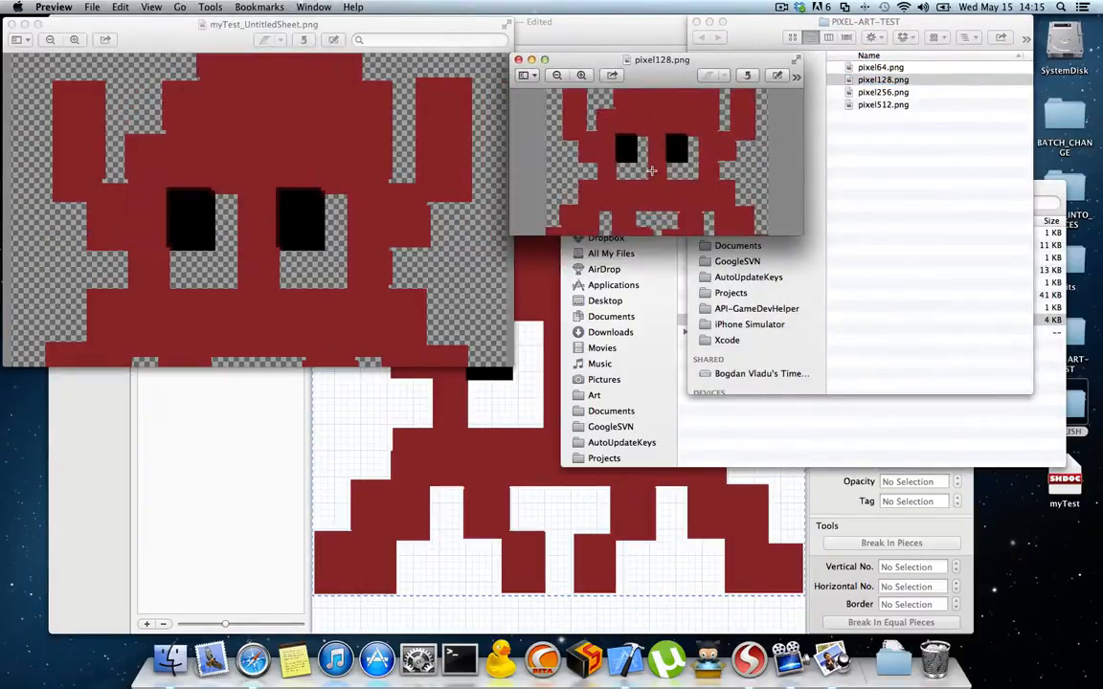
scroll(593, 169, left, 3)
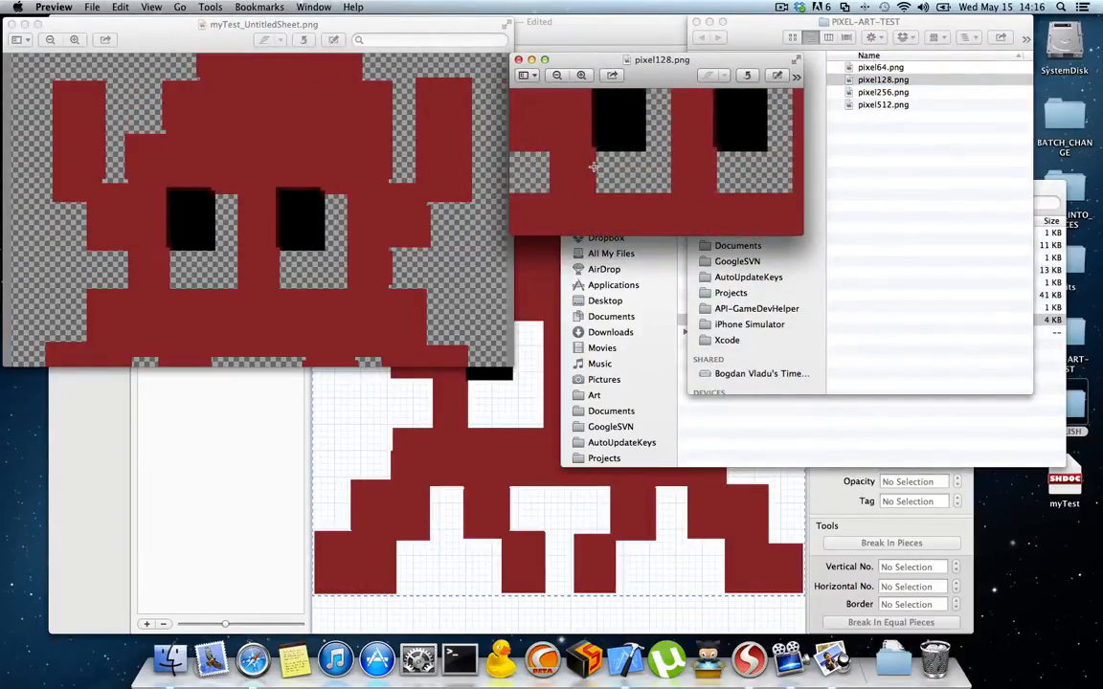
click(518, 59)
Step: Open myTest_UntitledSheet.png from the SAVE folder and place it in an enlarged window beside the newly published version
click(756, 395)
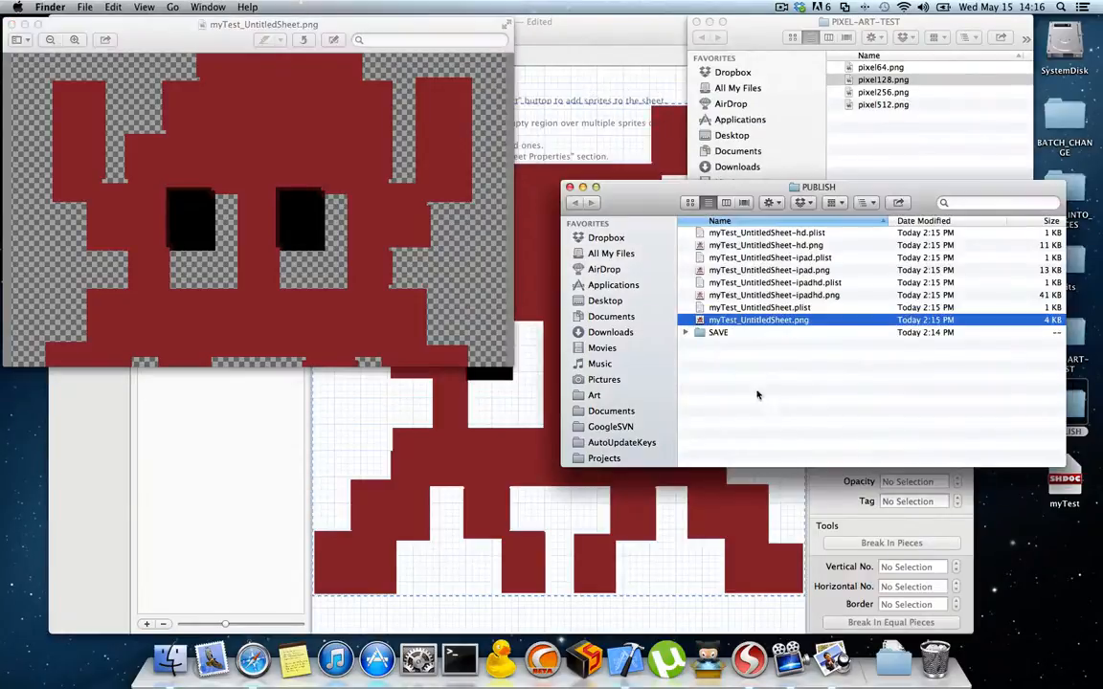
double_click(717, 332)
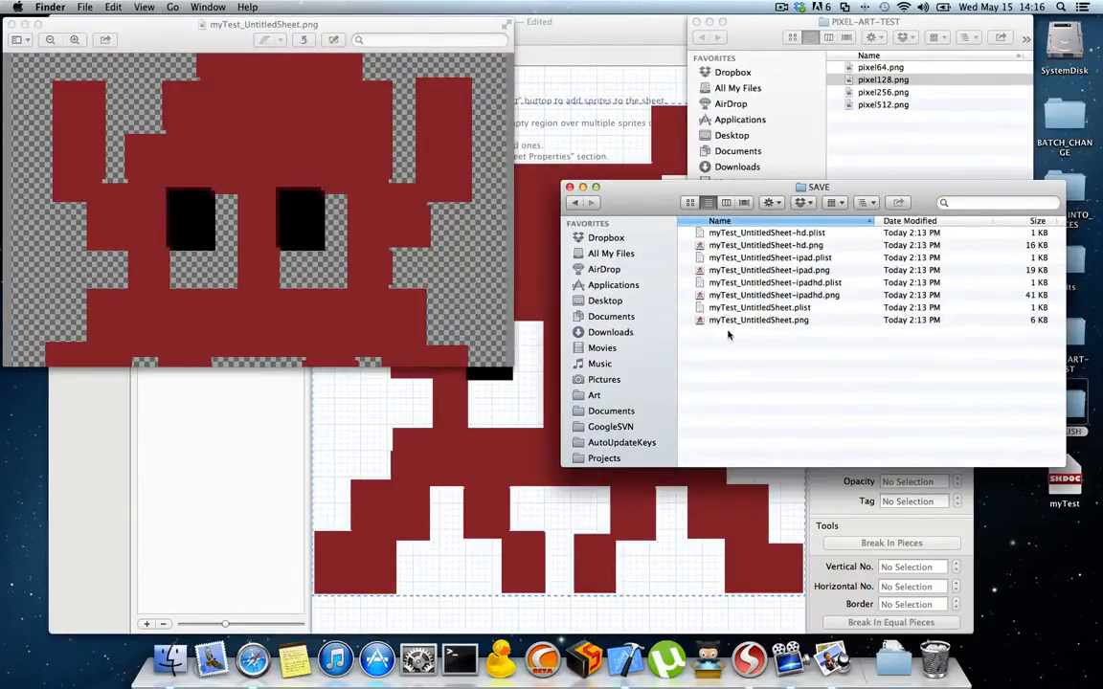
double_click(752, 322)
drag(153, 27, 711, 30)
drag(851, 196, 1028, 477)
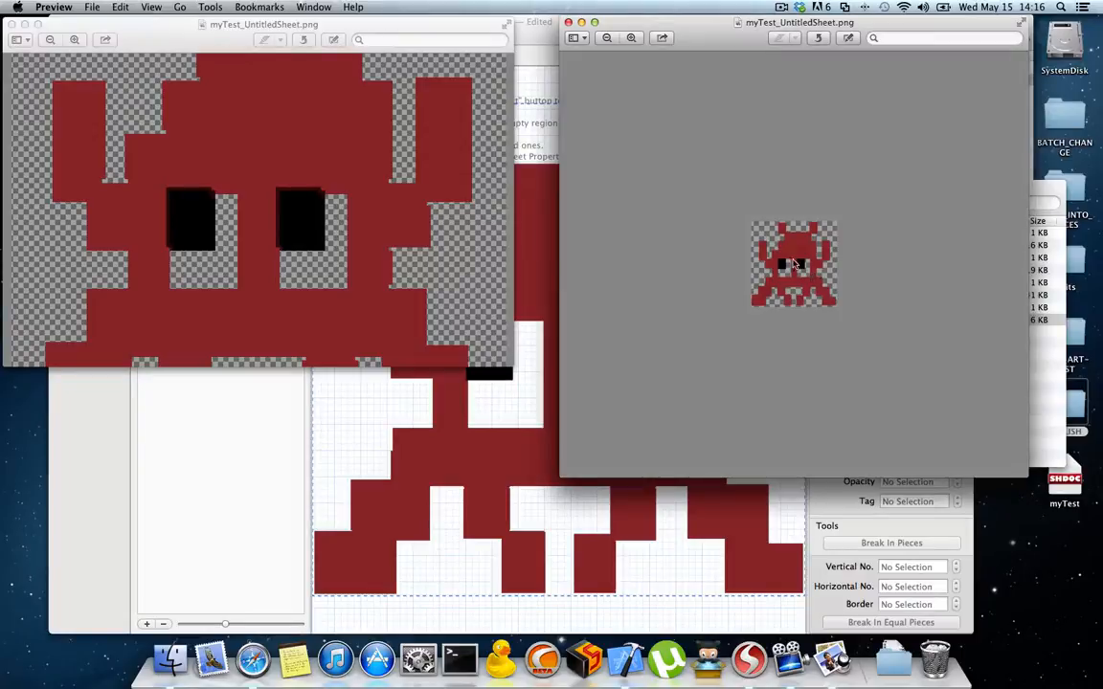
Step: Compare the edges around the eyes up close in the SAVE version of myTest_UntitledSheet.png and the newly published one
scroll(804, 268, up, 5)
scroll(804, 268, up, 10)
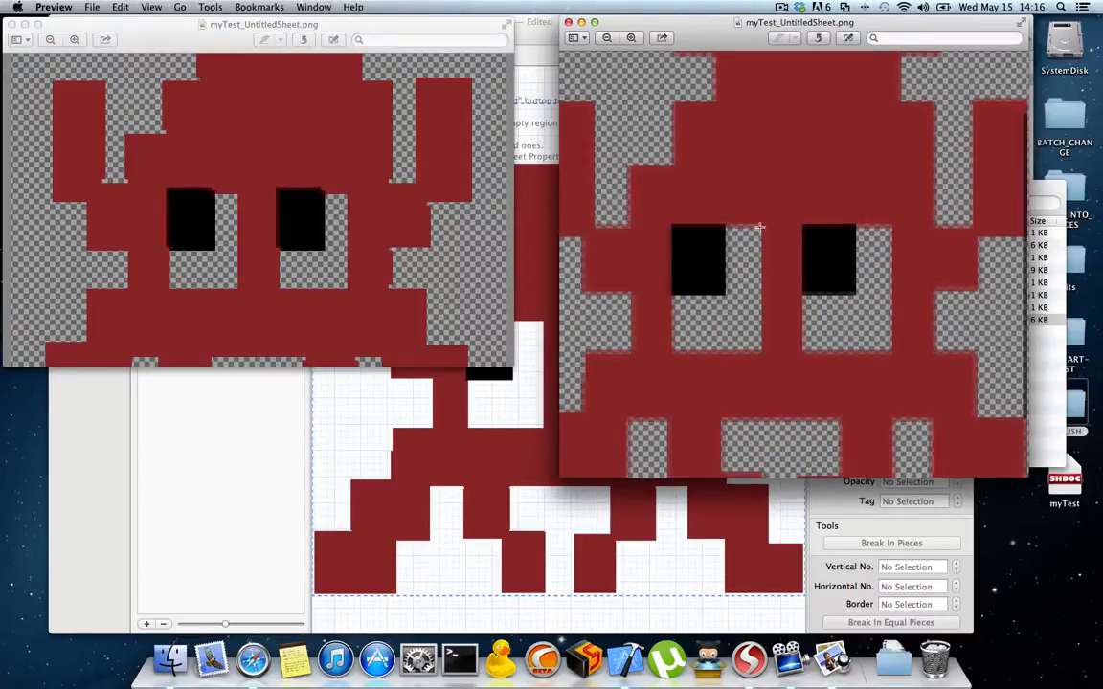
scroll(762, 233, up, 3)
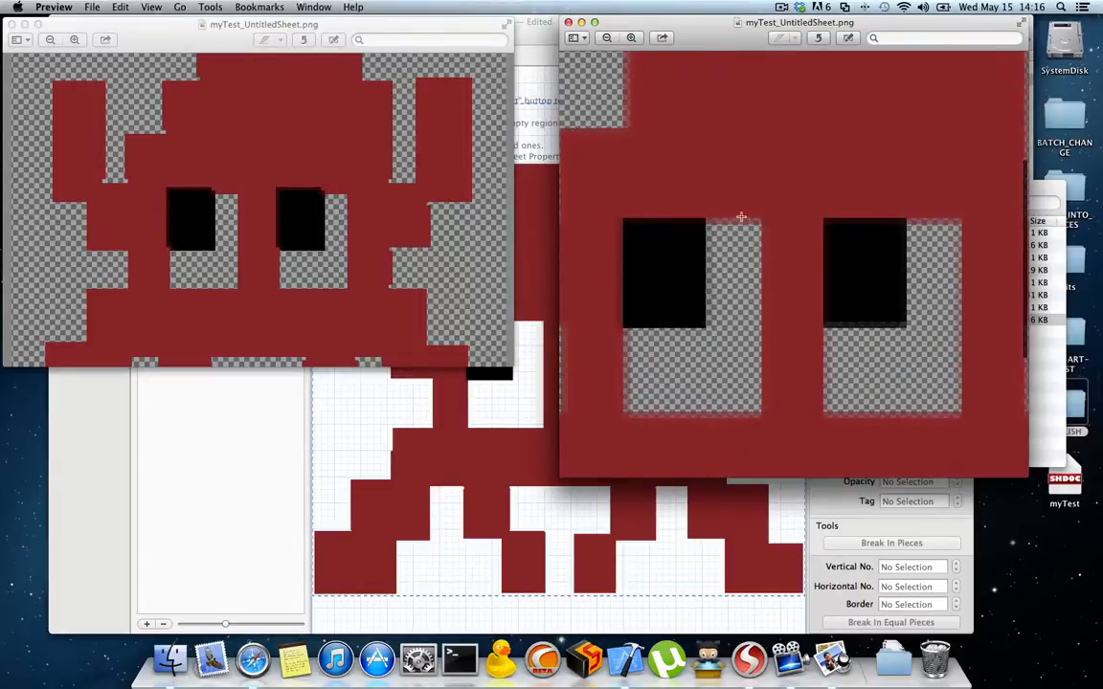
click(330, 203)
scroll(330, 206, up, 8)
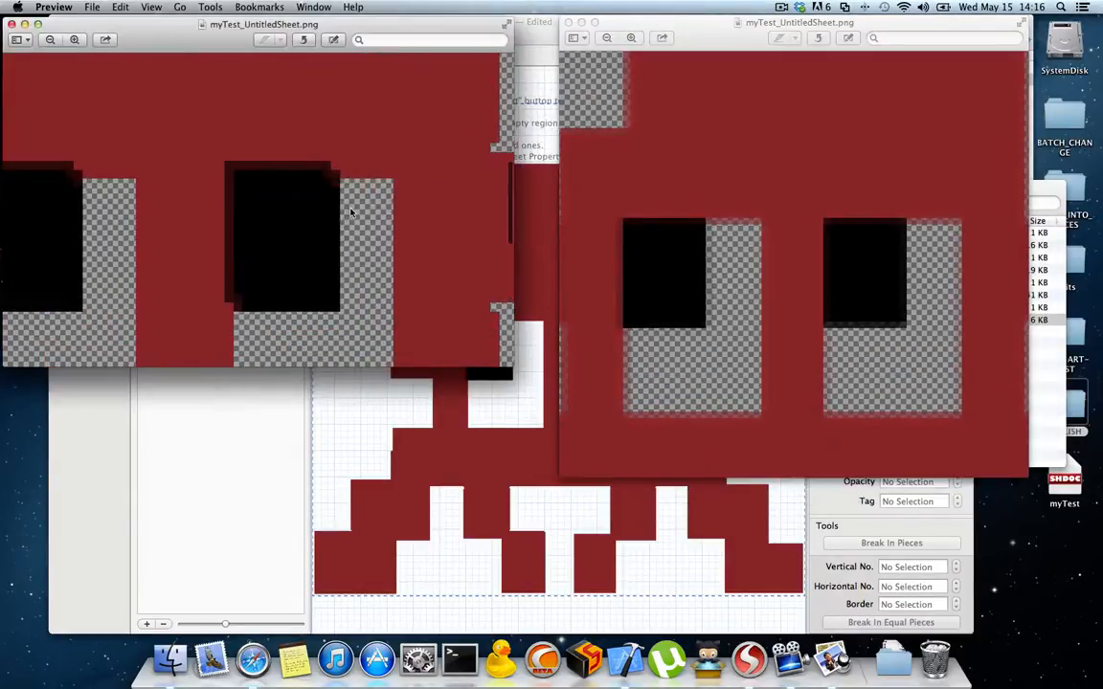
scroll(352, 209, down, 3)
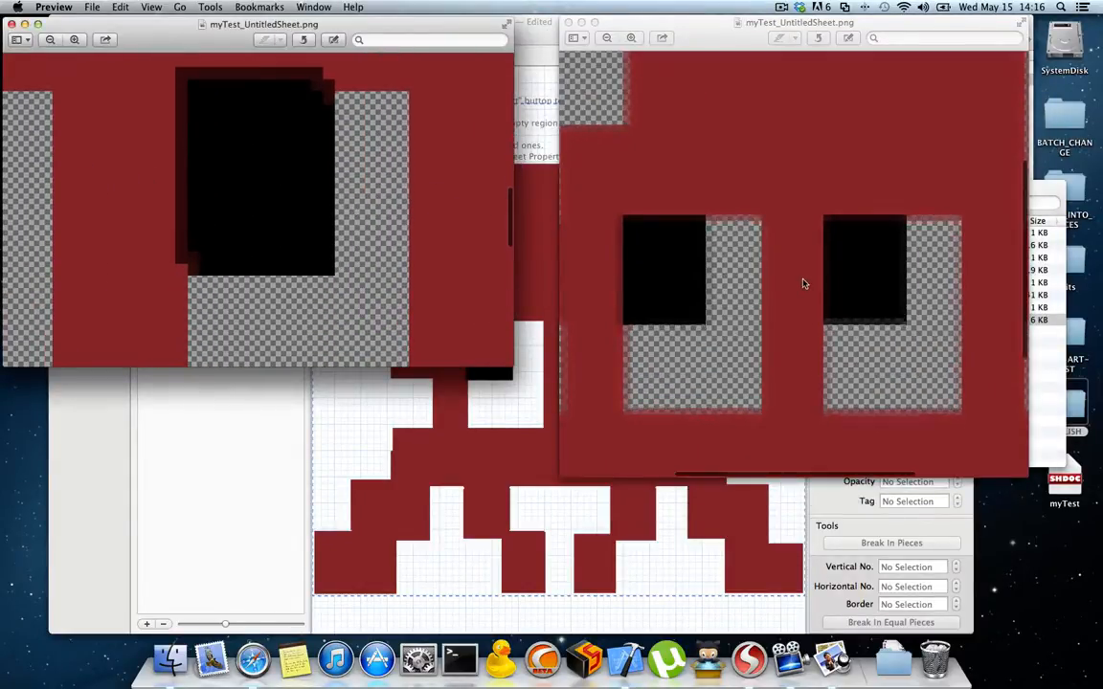
scroll(805, 284, down, 4)
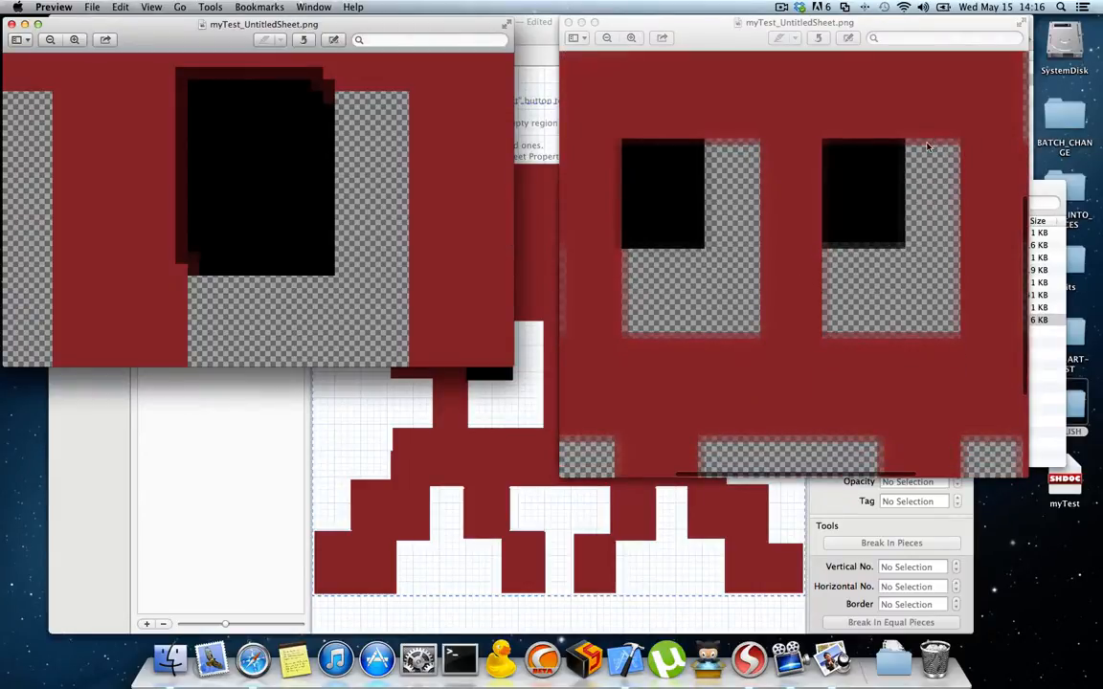
click(909, 201)
scroll(908, 203, up, 5)
scroll(909, 203, right, 2)
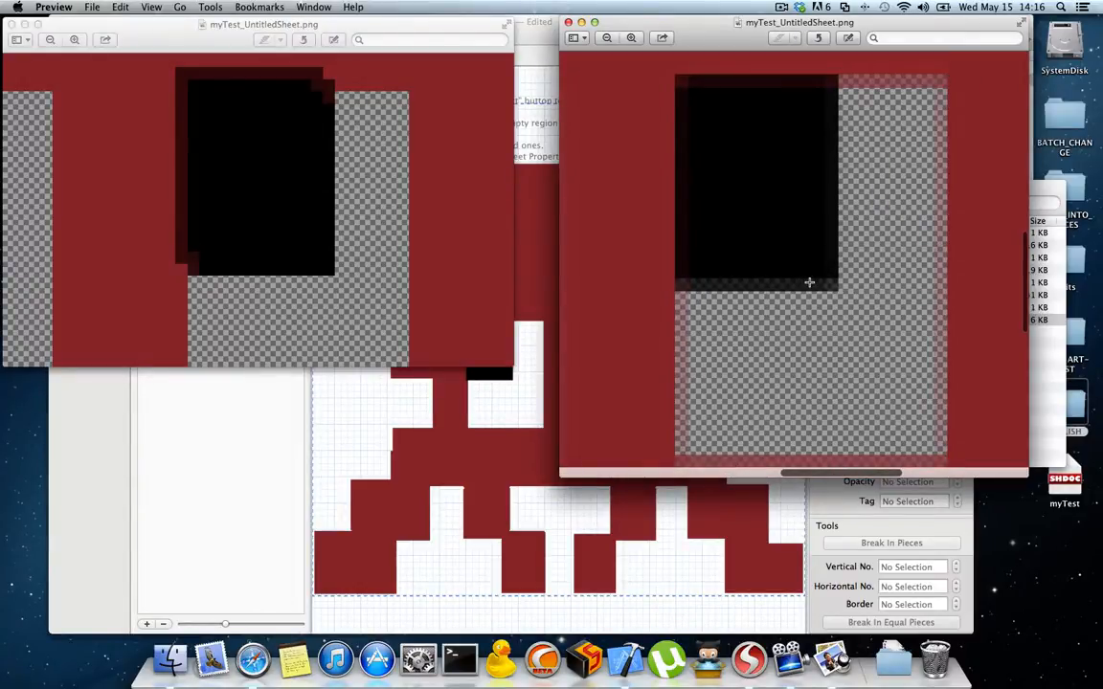
Step: Show the image info inspector between the two sheets and compare the pixel dimensions and eye edges of both versions
click(210, 7)
click(229, 31)
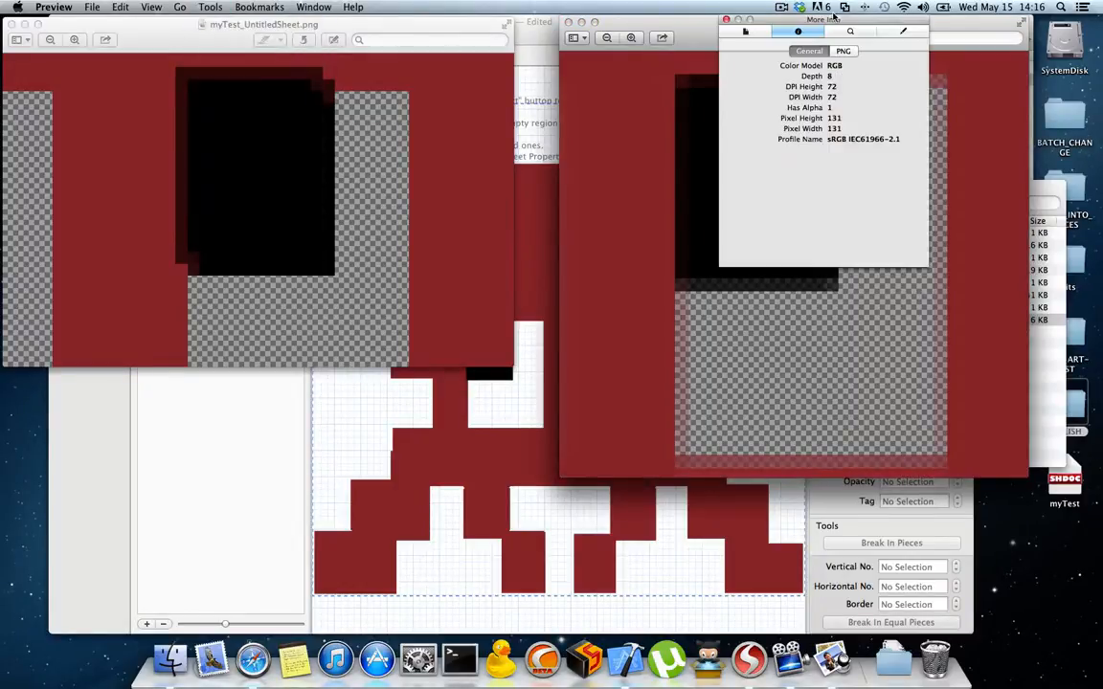
drag(834, 17, 551, 264)
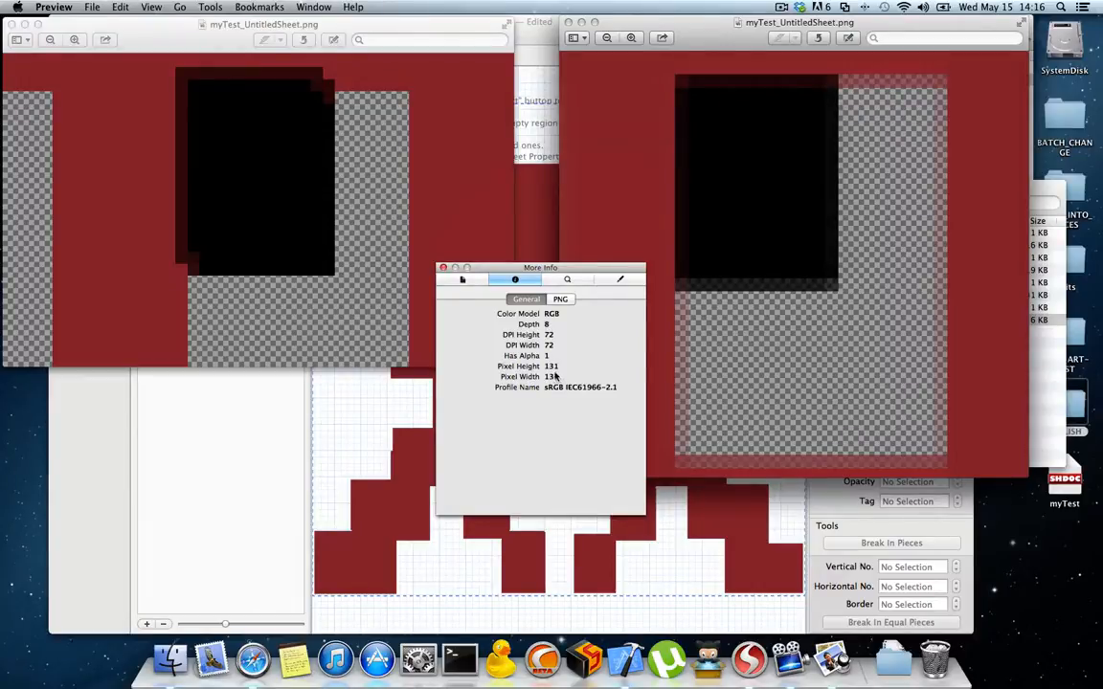
click(446, 26)
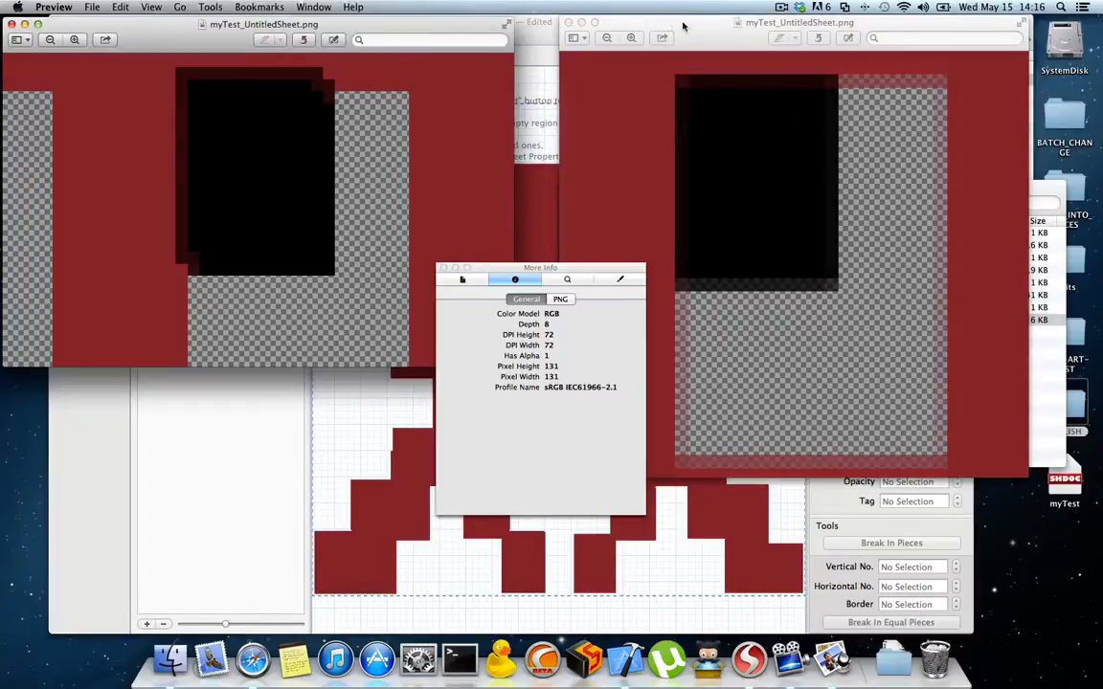
click(617, 26)
click(431, 26)
click(609, 27)
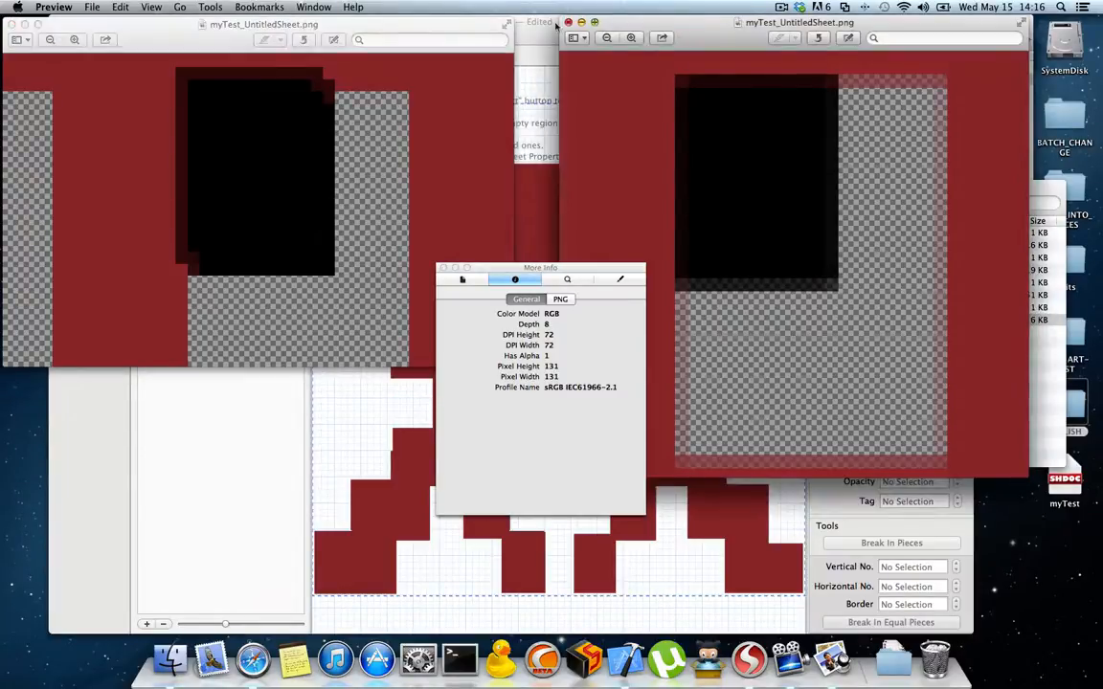
click(427, 24)
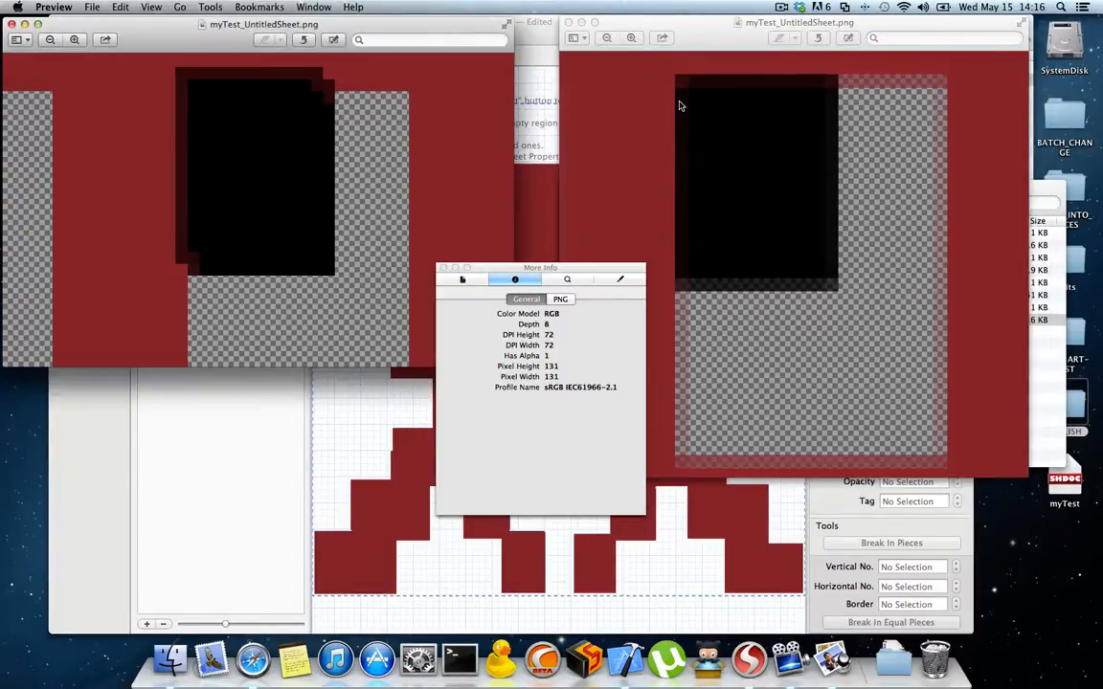
scroll(680, 105, down, 2)
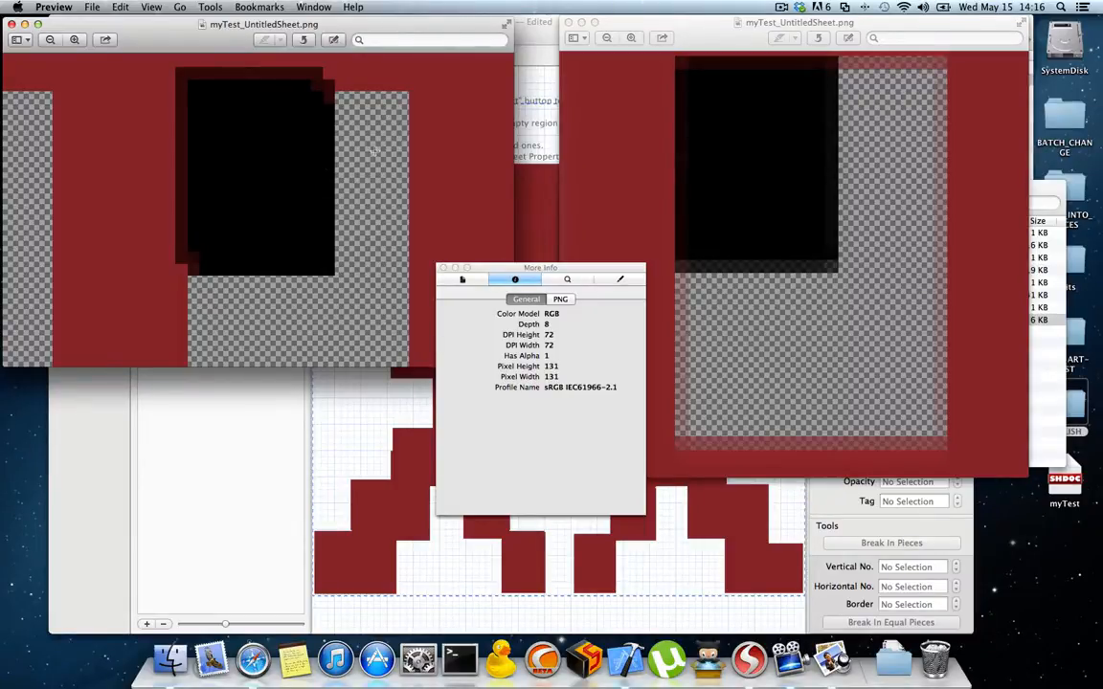
click(639, 30)
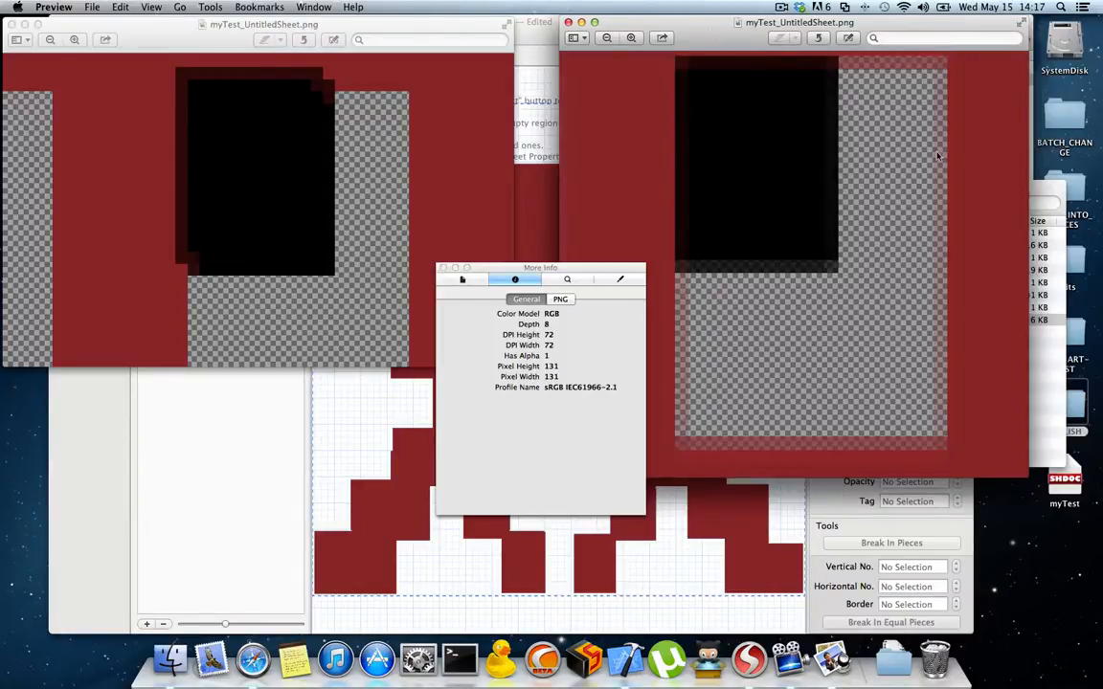
Step: Close both myTest_UntitledSheet.png previews and the image info inspector
click(446, 271)
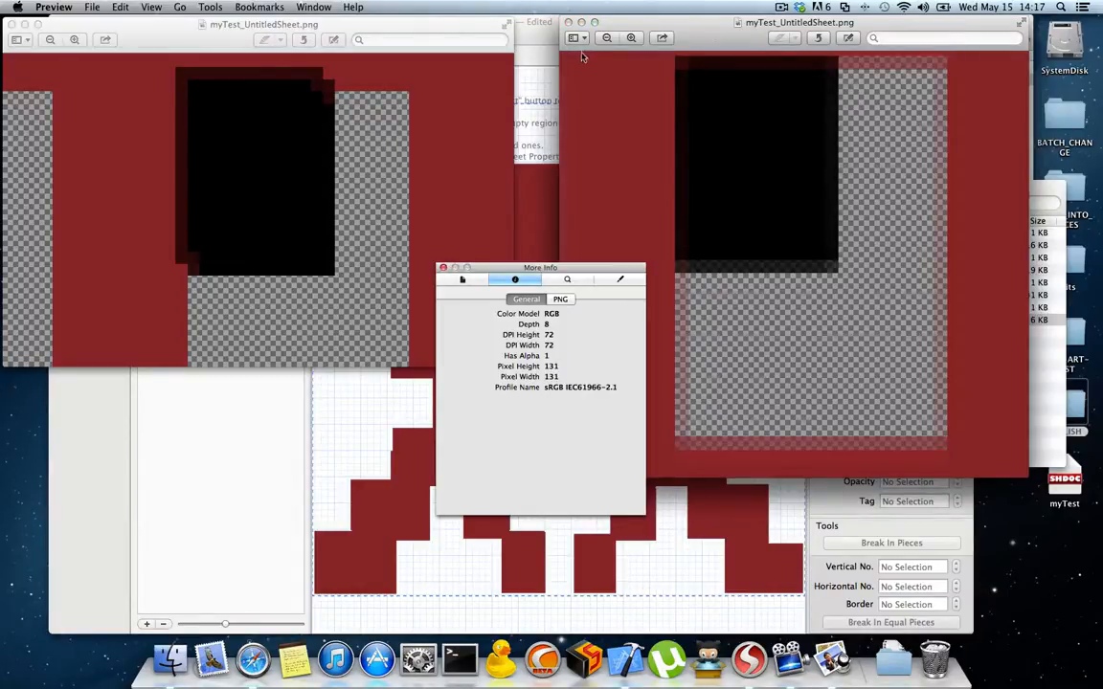
click(568, 21)
drag(402, 24, 492, 28)
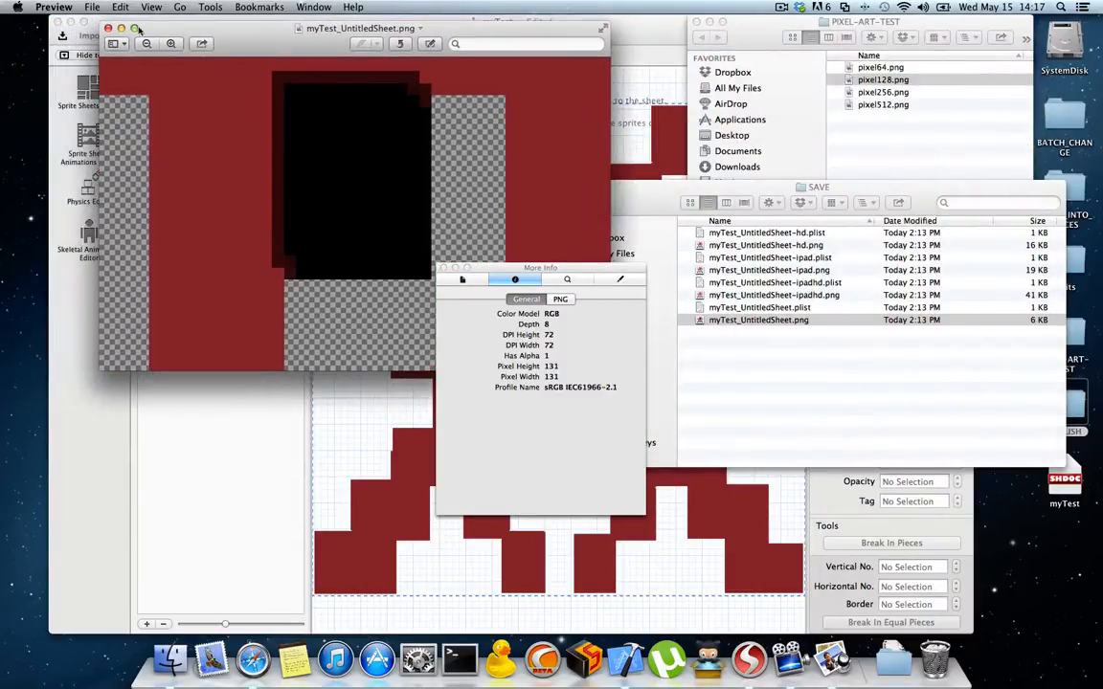
click(104, 27)
click(442, 268)
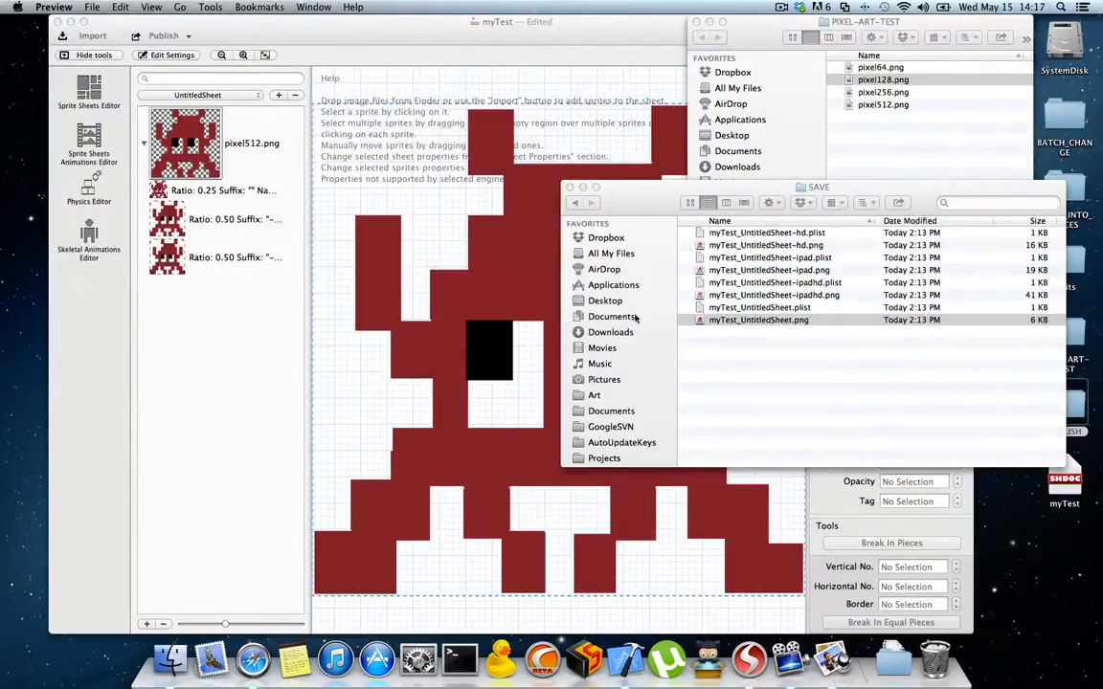
Step: Close the SAVE and PIXEL-ART-TEST folder windows and return to SpriteHelper's Sheet Properties for UntitledSheet
drag(619, 191, 593, 218)
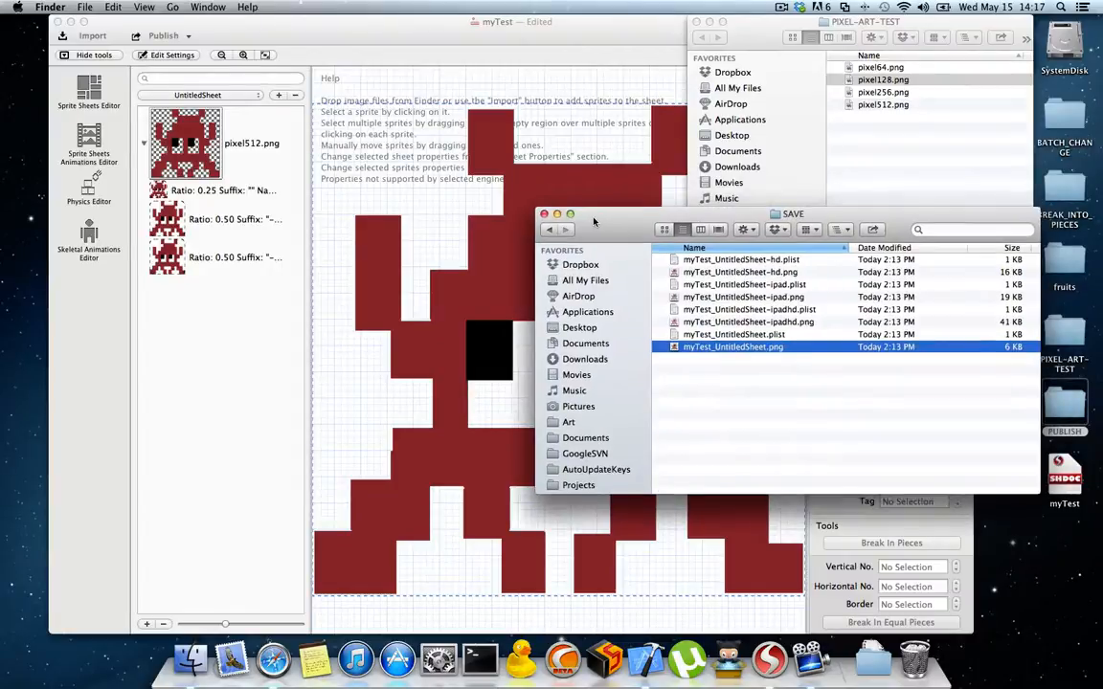
click(545, 214)
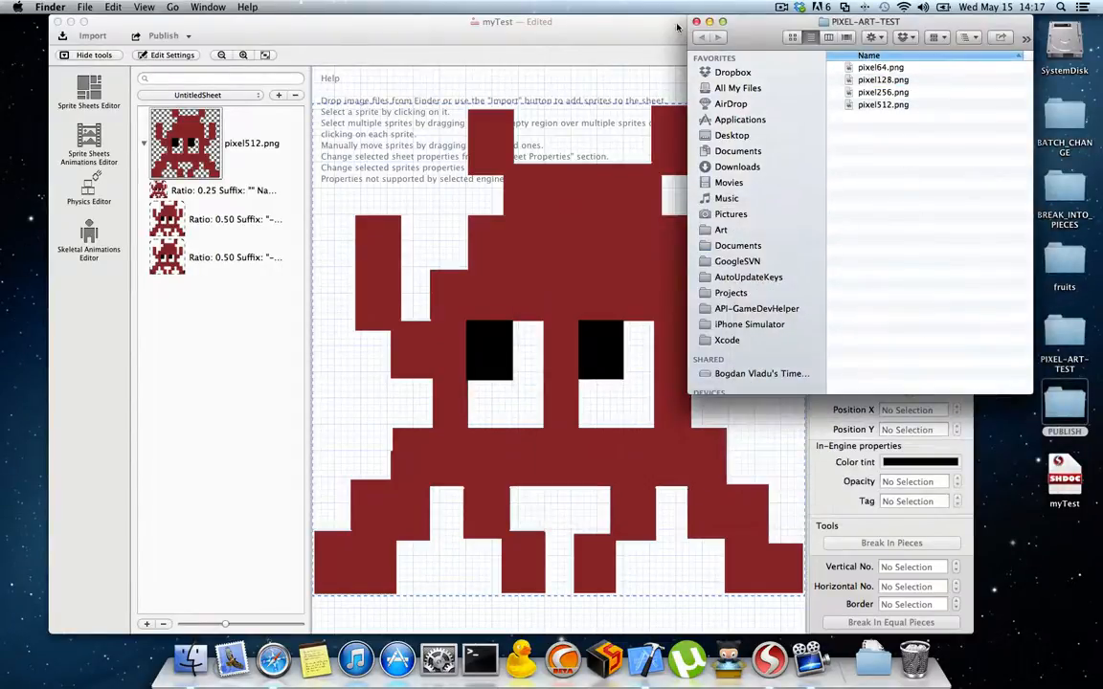
click(696, 21)
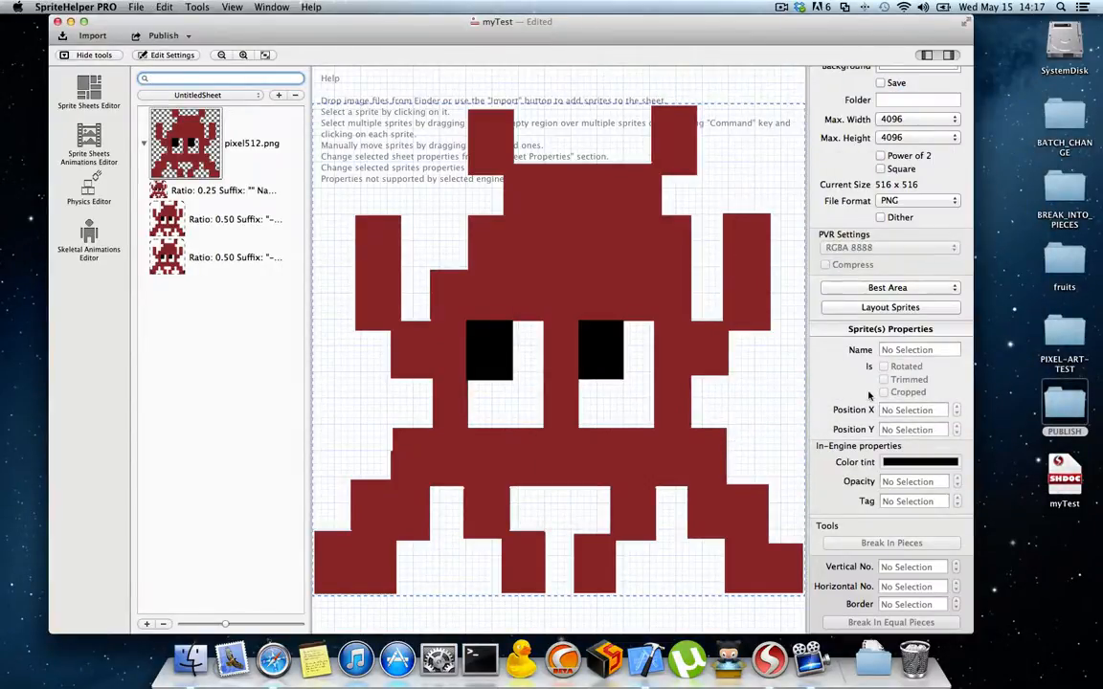
scroll(869, 395, up, 5)
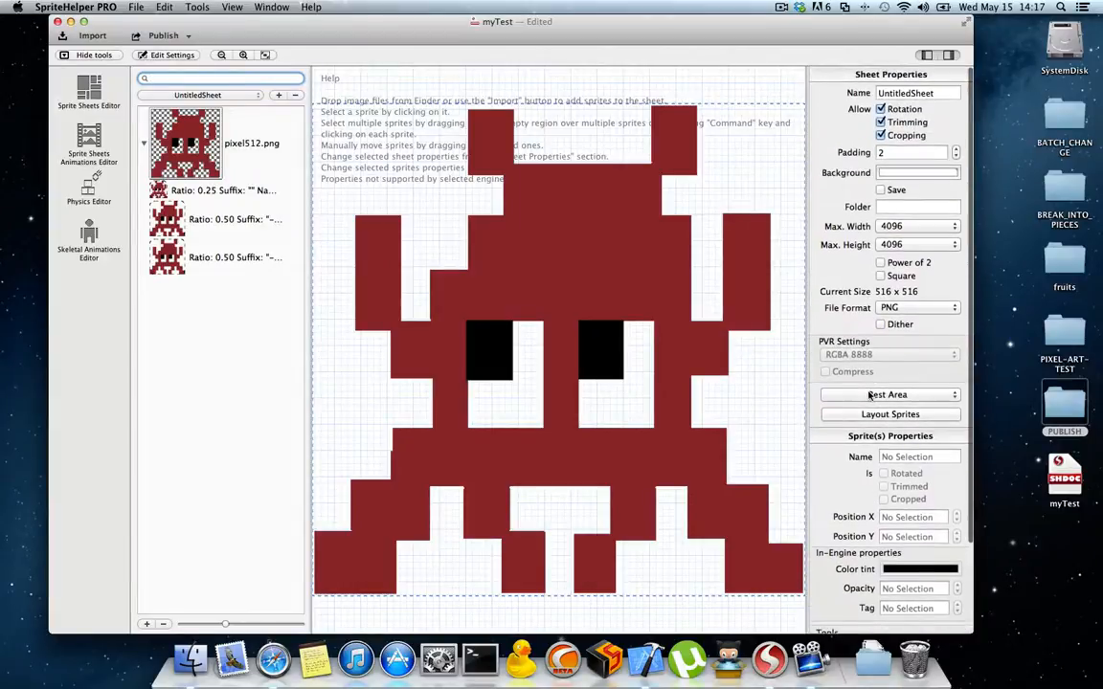